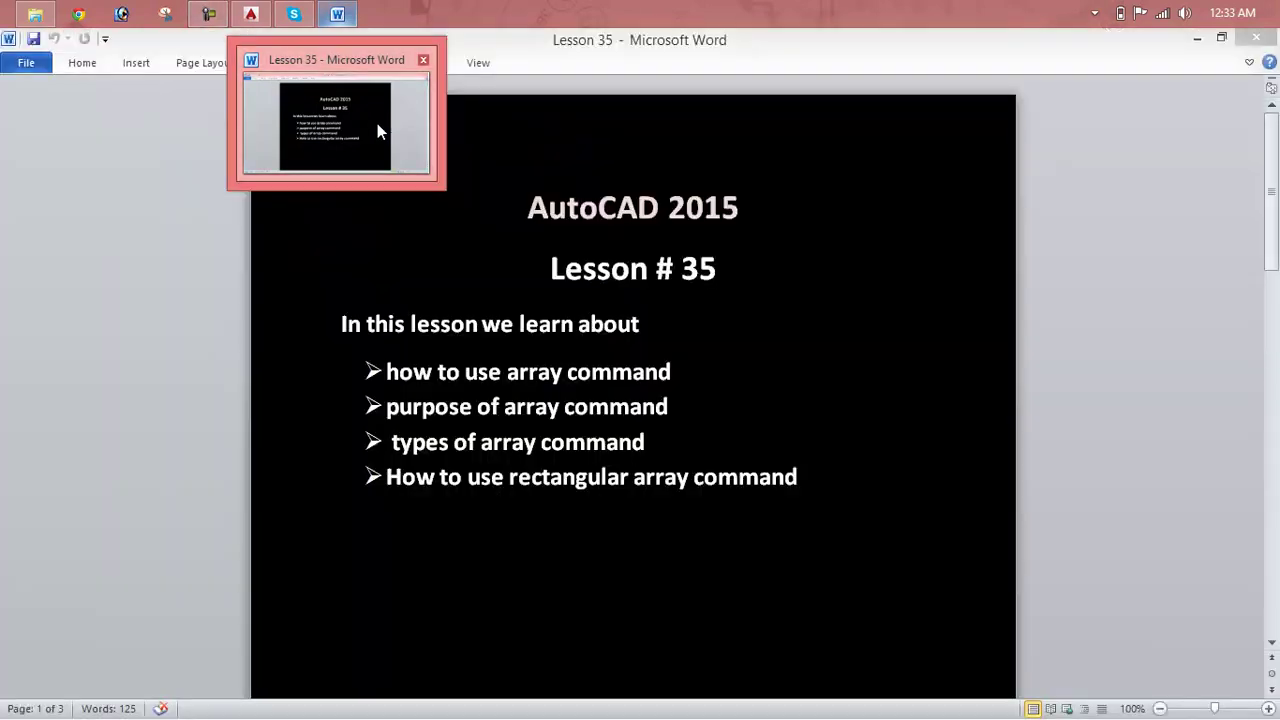
Review the Lesson 35 outline in Word, close Word, and return to AutoCAD.
{"action": "left_click", "coordinate": [377, 123]}
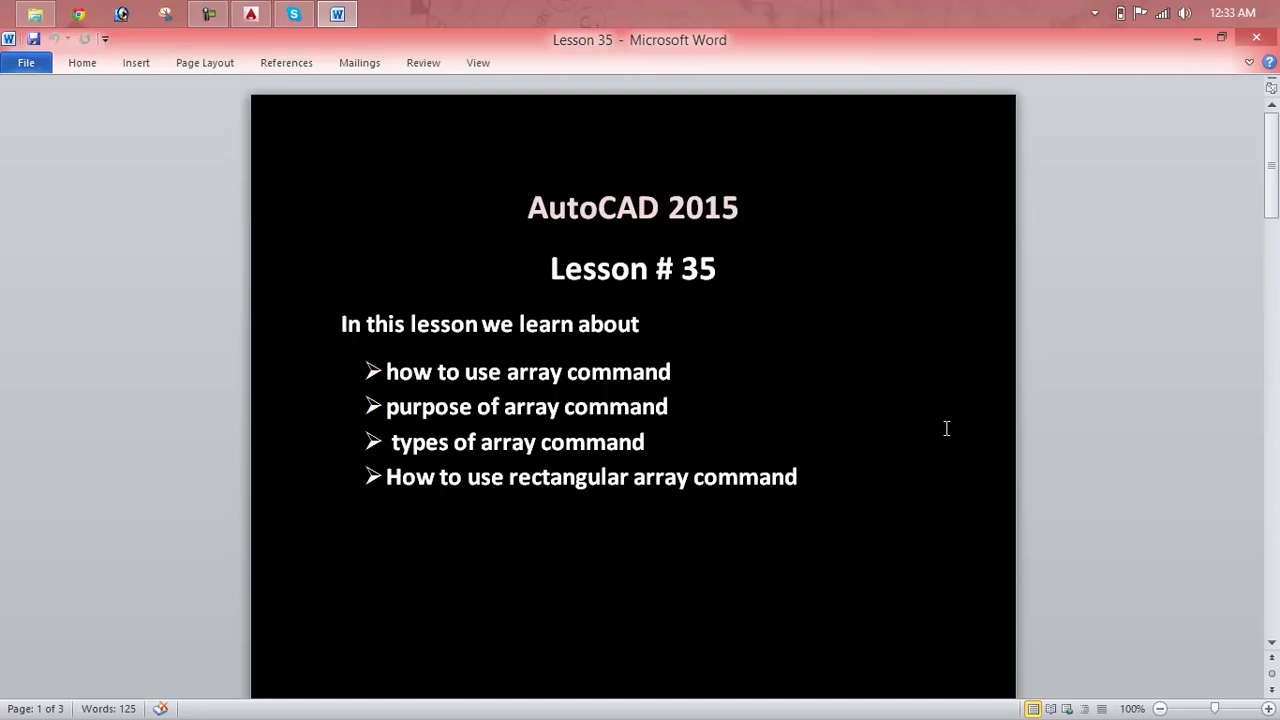
{"action": "left_click", "coordinate": [1266, 45]}
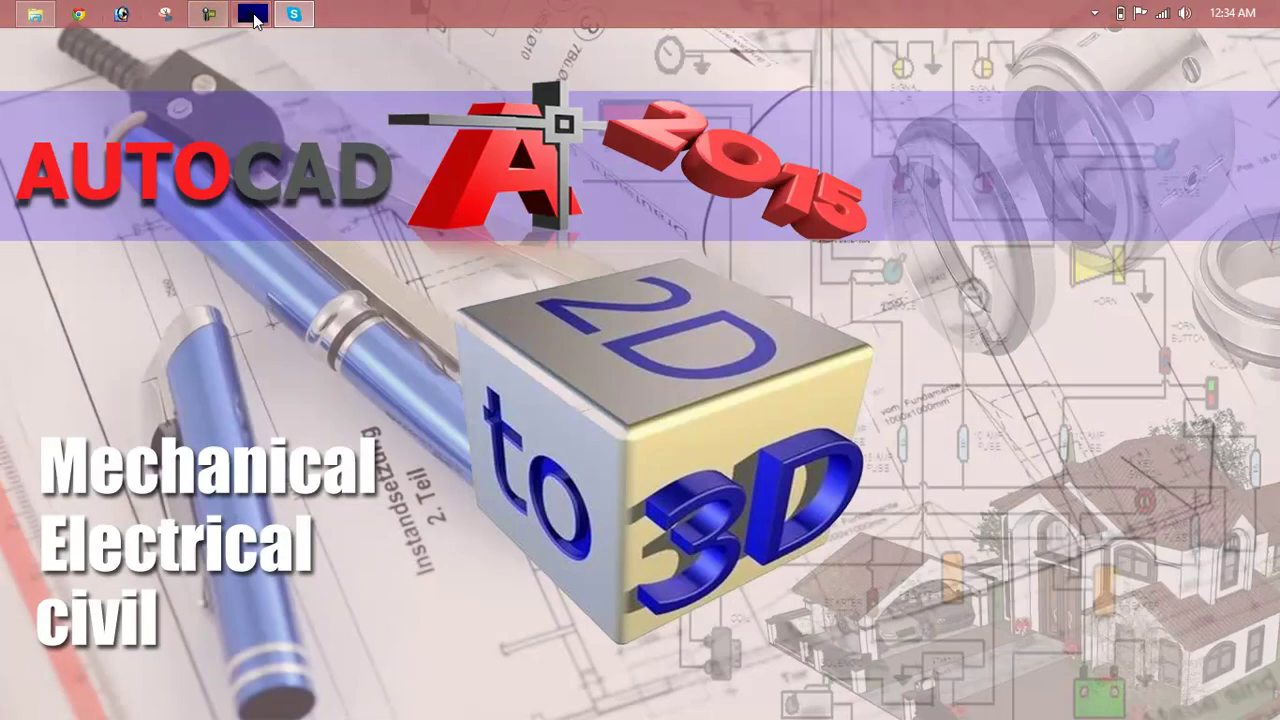
{"action": "left_click", "coordinate": [253, 15]}
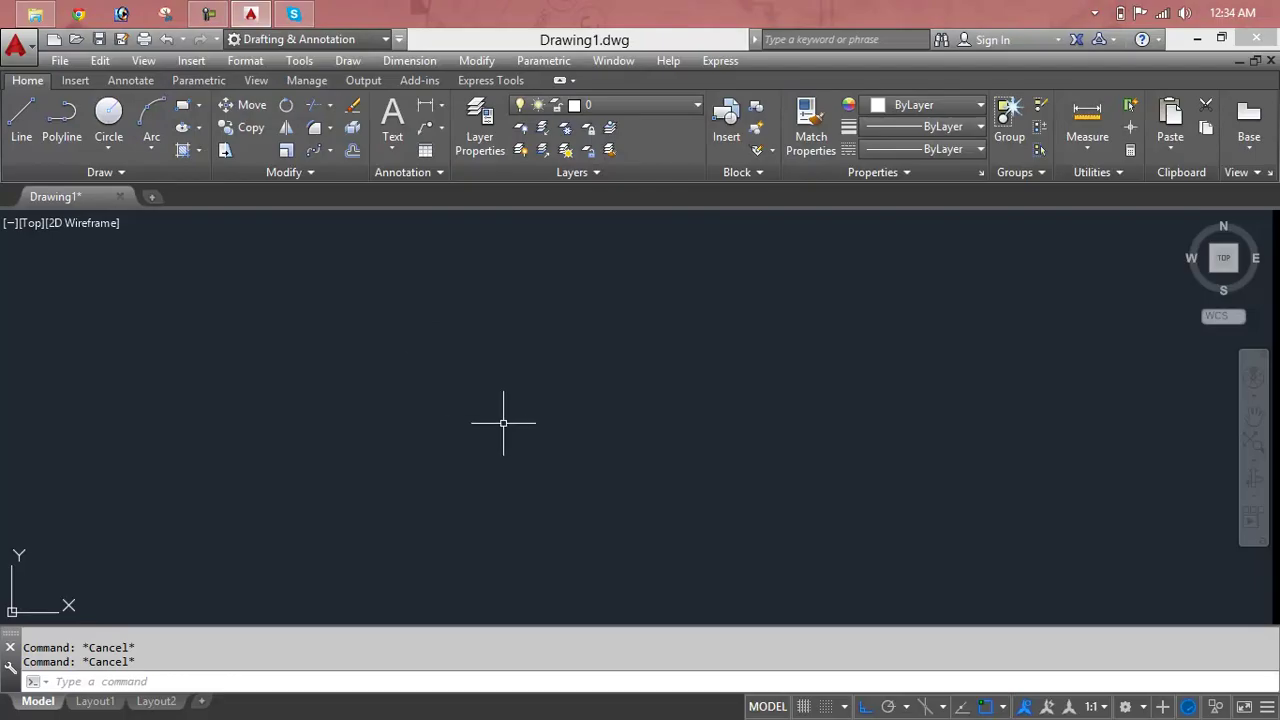
Set the drawing length units to Engineering with 0'-0" precision.
{"action": "type", "text": "un"}
{"action": "key", "text": "Return"}
{"action": "left_click", "coordinate": [574, 254]}
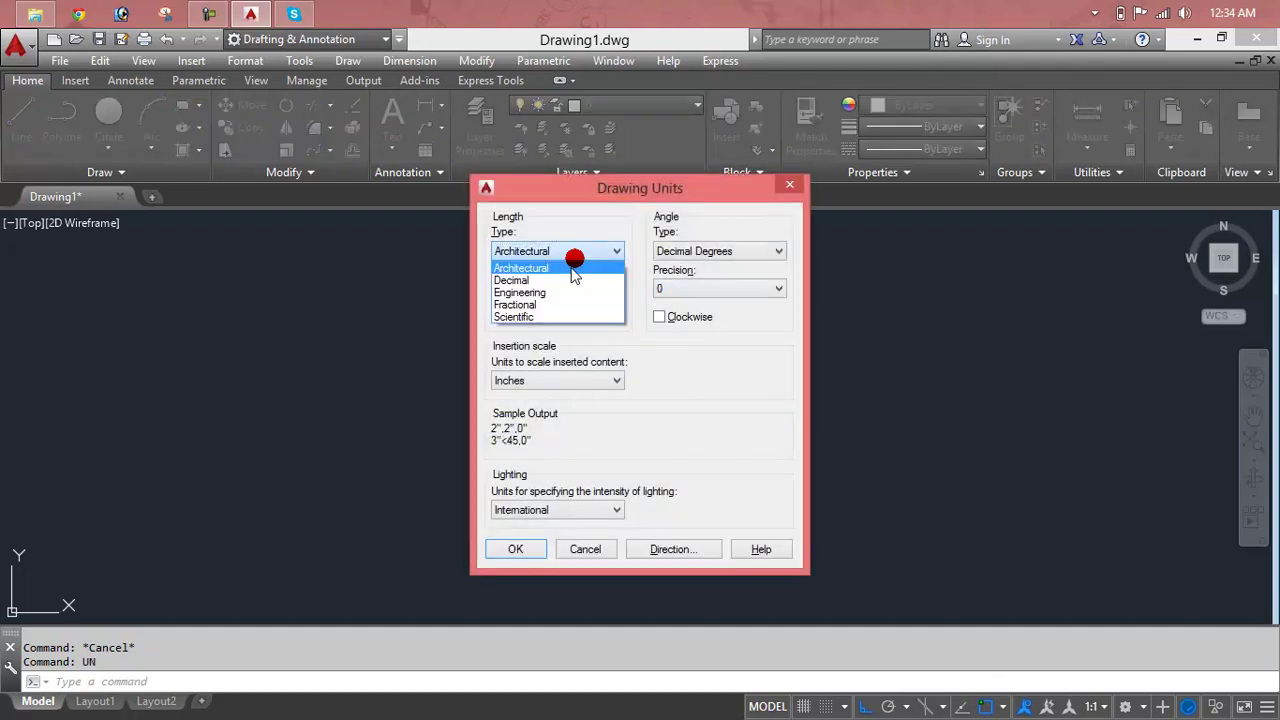
{"action": "left_click", "coordinate": [569, 295]}
{"action": "left_click", "coordinate": [569, 297]}
{"action": "left_click", "coordinate": [571, 303]}
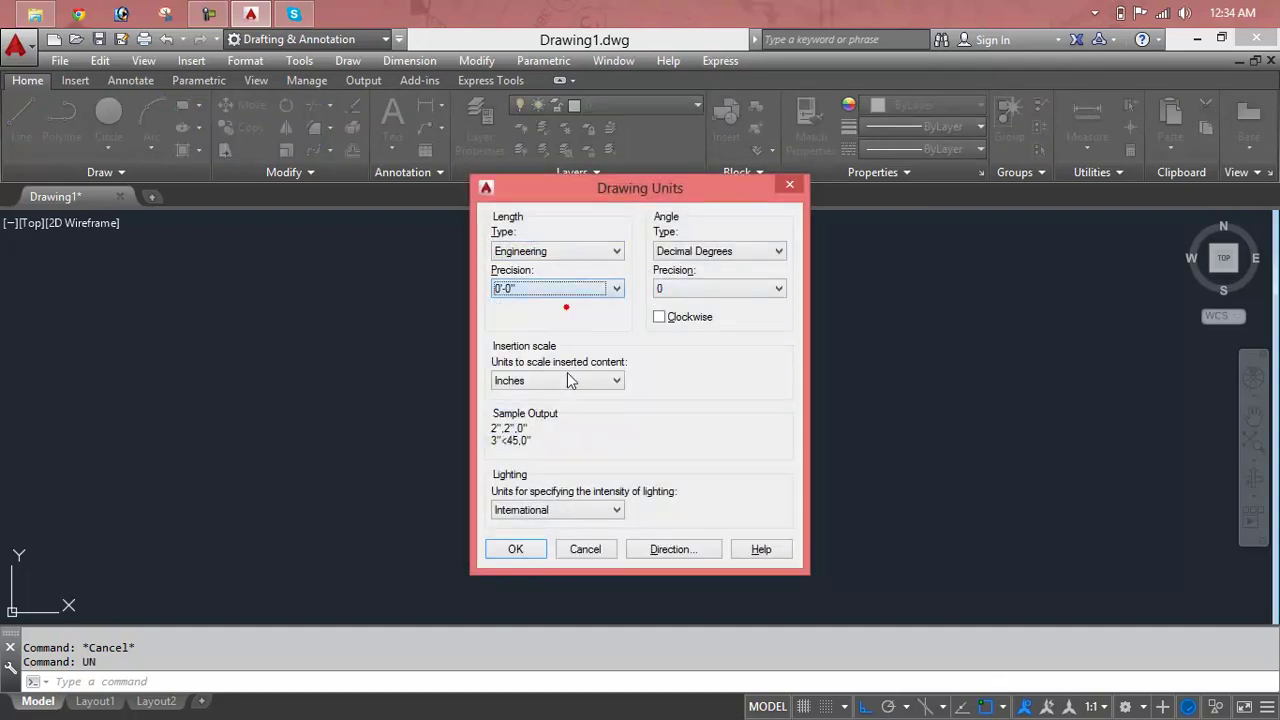
{"action": "left_click", "coordinate": [520, 551]}
Give the Standard dimension style Engineering units at 0'-0" precision and make it current.
{"action": "type", "text": "d"}
{"action": "key", "text": "Return"}
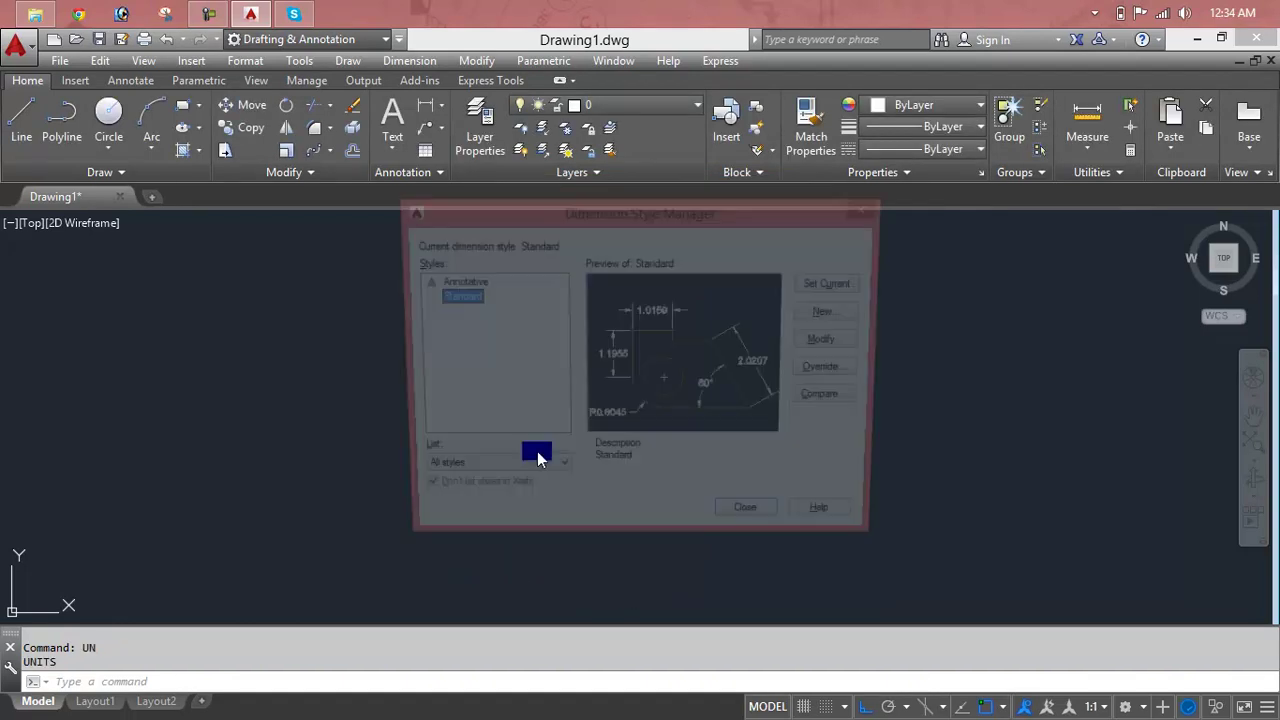
{"action": "left_click", "coordinate": [836, 338]}
{"action": "left_click", "coordinate": [616, 215]}
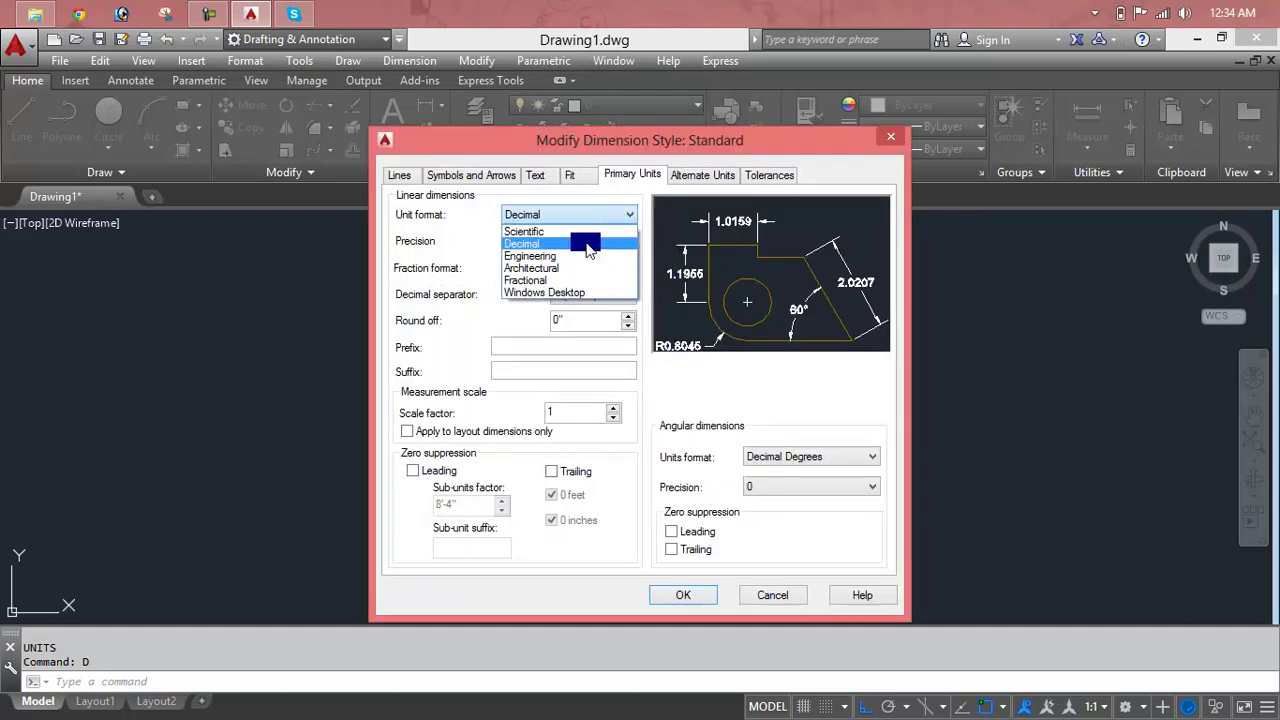
{"action": "left_click", "coordinate": [576, 256]}
{"action": "left_click", "coordinate": [577, 244]}
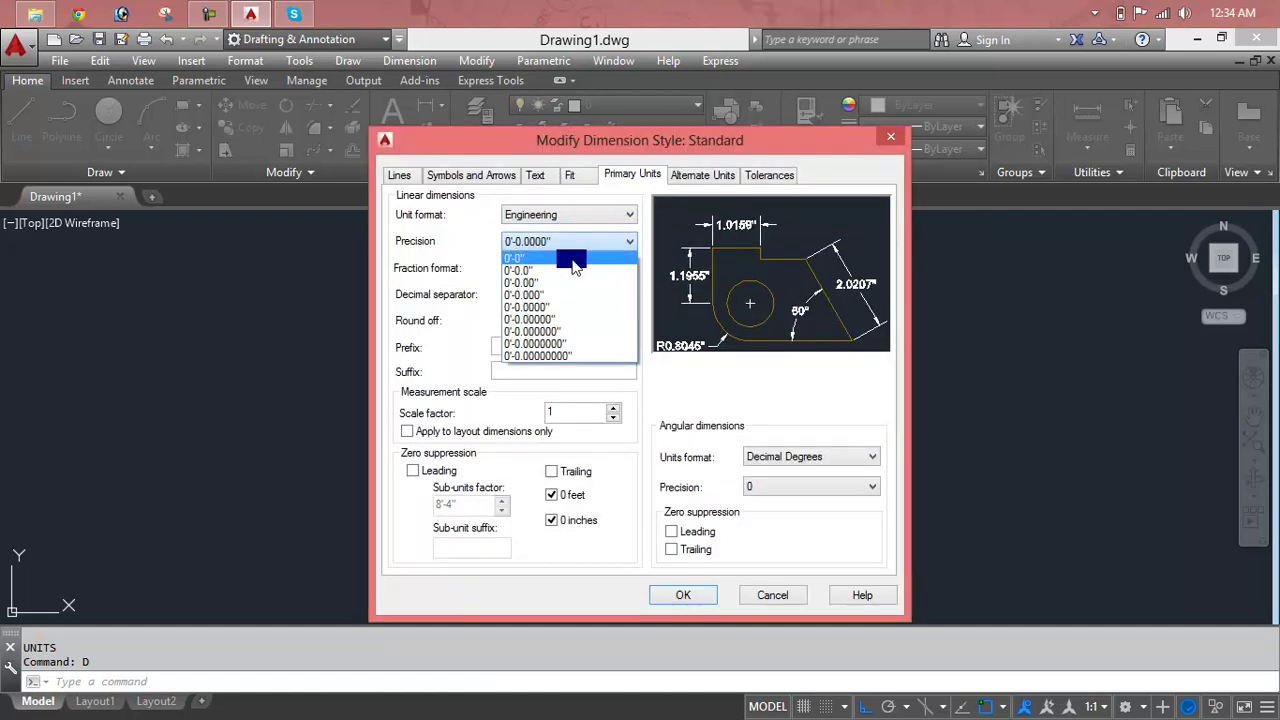
{"action": "left_click", "coordinate": [571, 255]}
{"action": "left_click", "coordinate": [666, 594]}
{"action": "left_click", "coordinate": [831, 281]}
{"action": "left_click", "coordinate": [761, 524]}
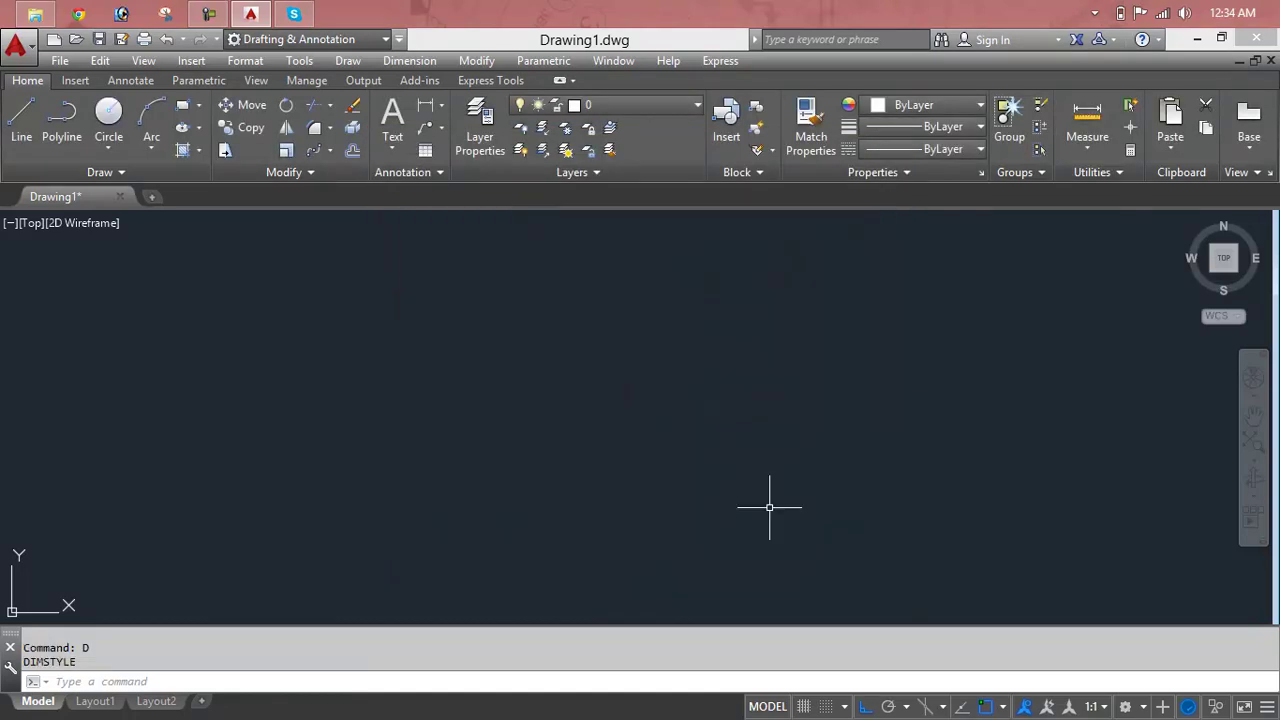
{"action": "key", "text": "Escape"}
{"action": "key", "text": "Escape"}
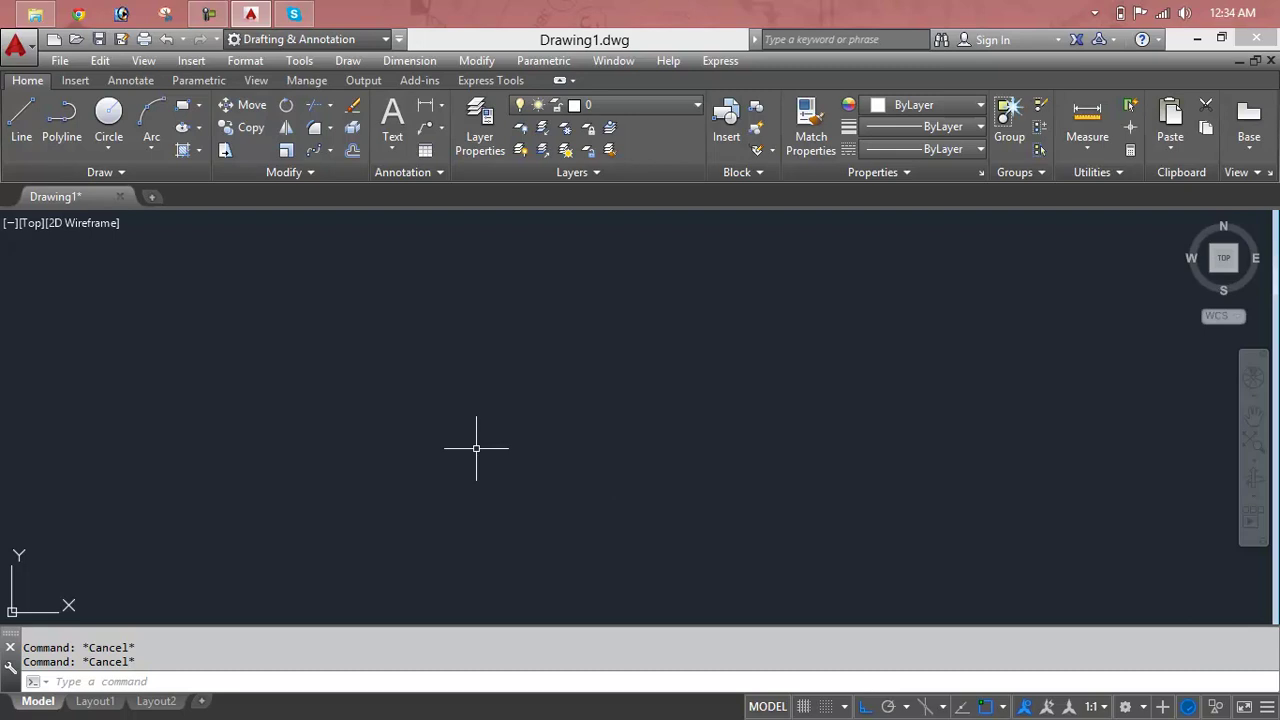
{"action": "left_click", "coordinate": [330, 152]}
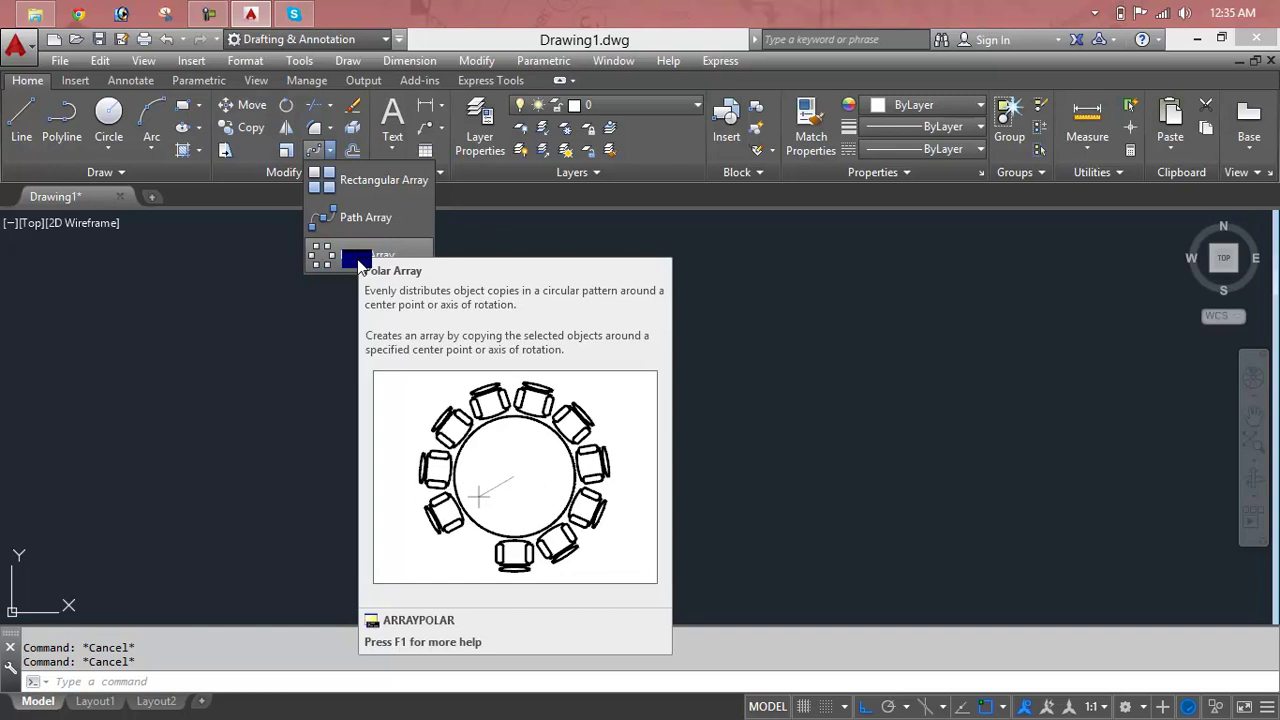
{"action": "left_click", "coordinate": [682, 270]}
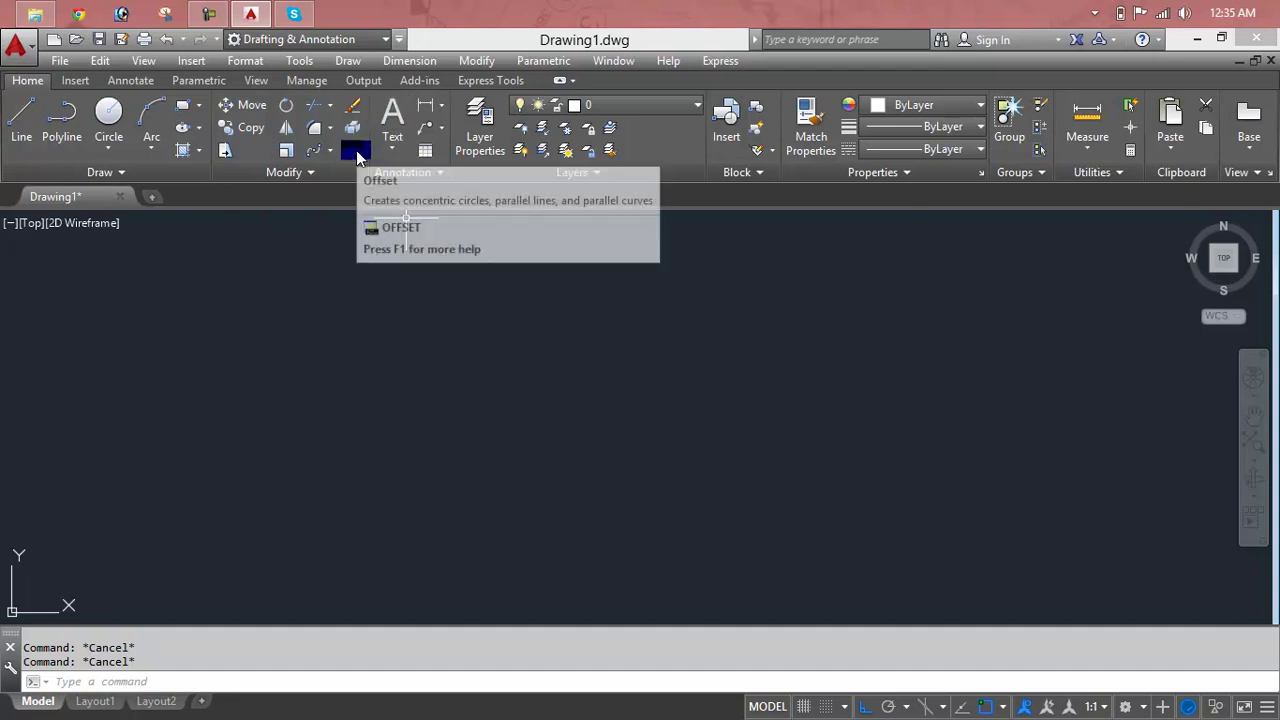
{"action": "left_click", "coordinate": [330, 129]}
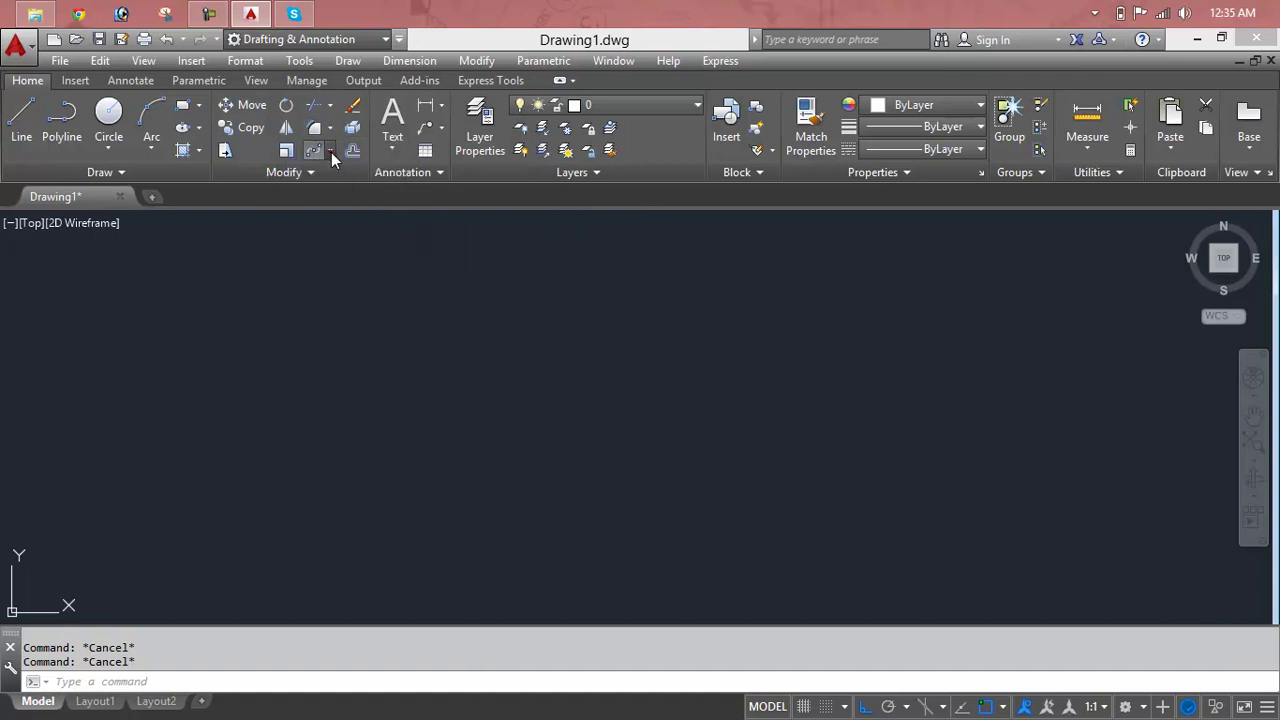
{"action": "left_click", "coordinate": [331, 152]}
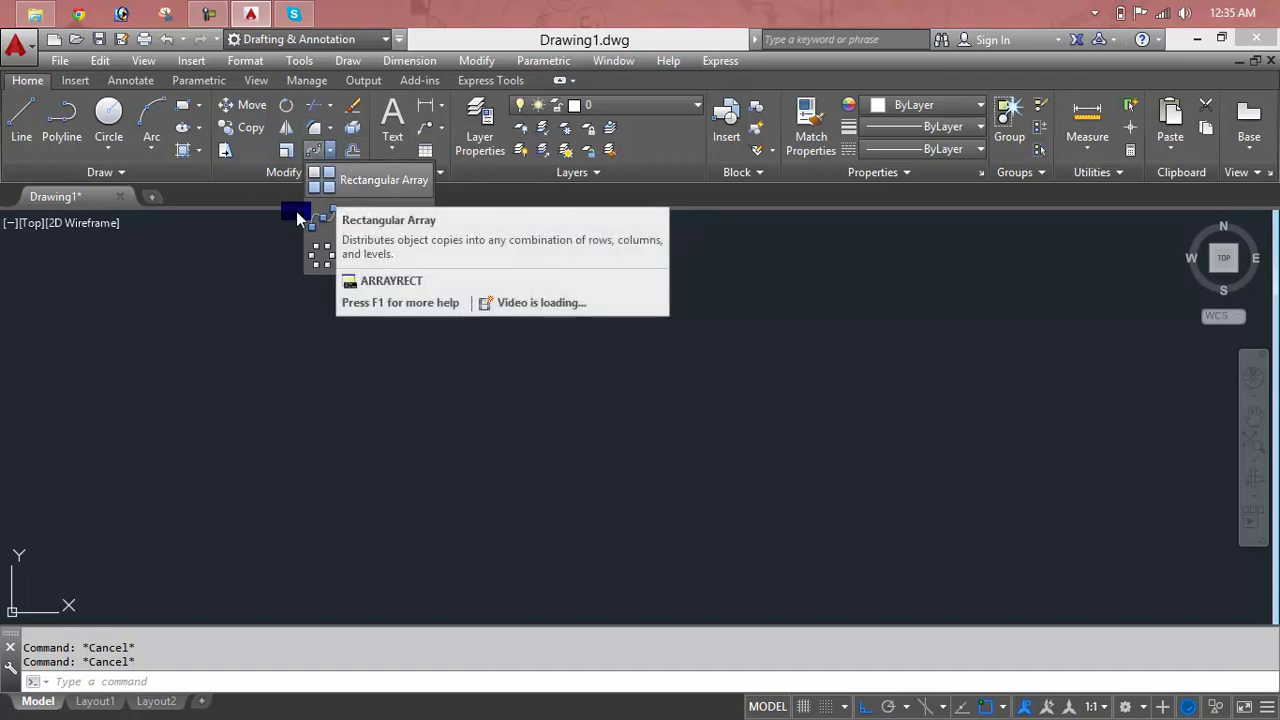
Draw a roughly 3'-8" by 1'-11" rectangle in the upper left and select it.
{"action": "type", "text": "re"}
{"action": "key", "text": "Return"}
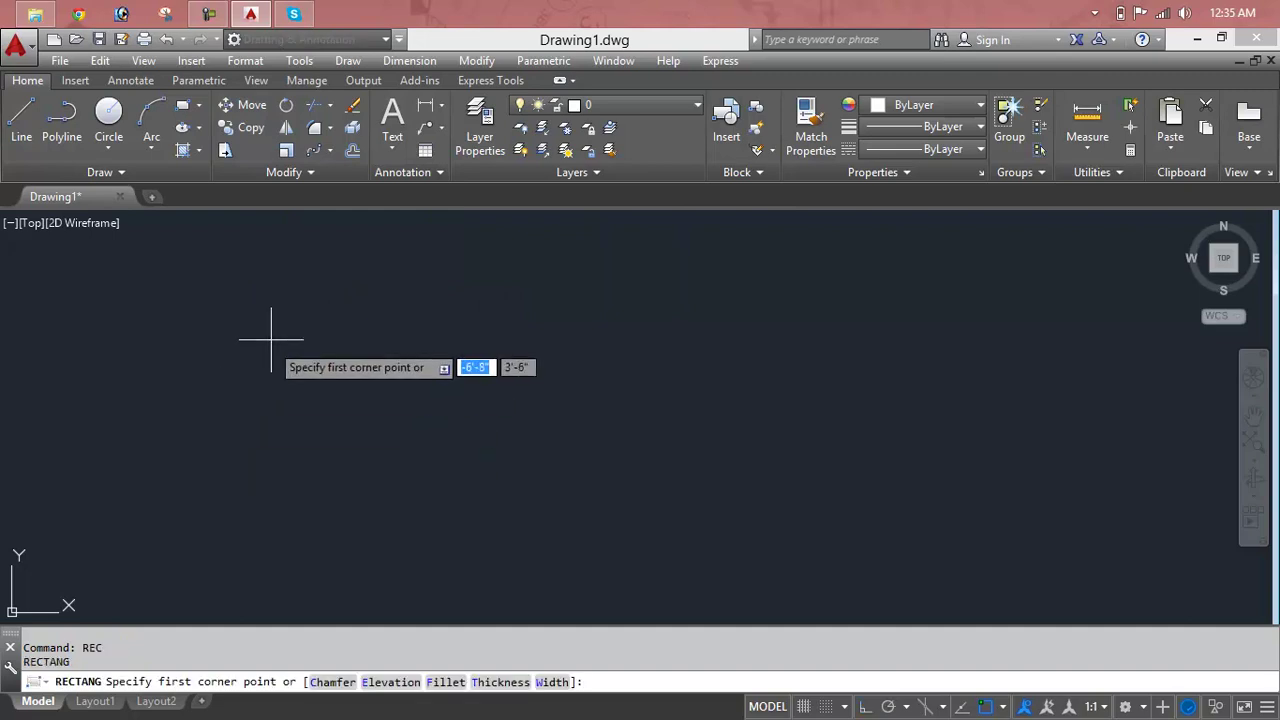
{"action": "left_click", "coordinate": [252, 316]}
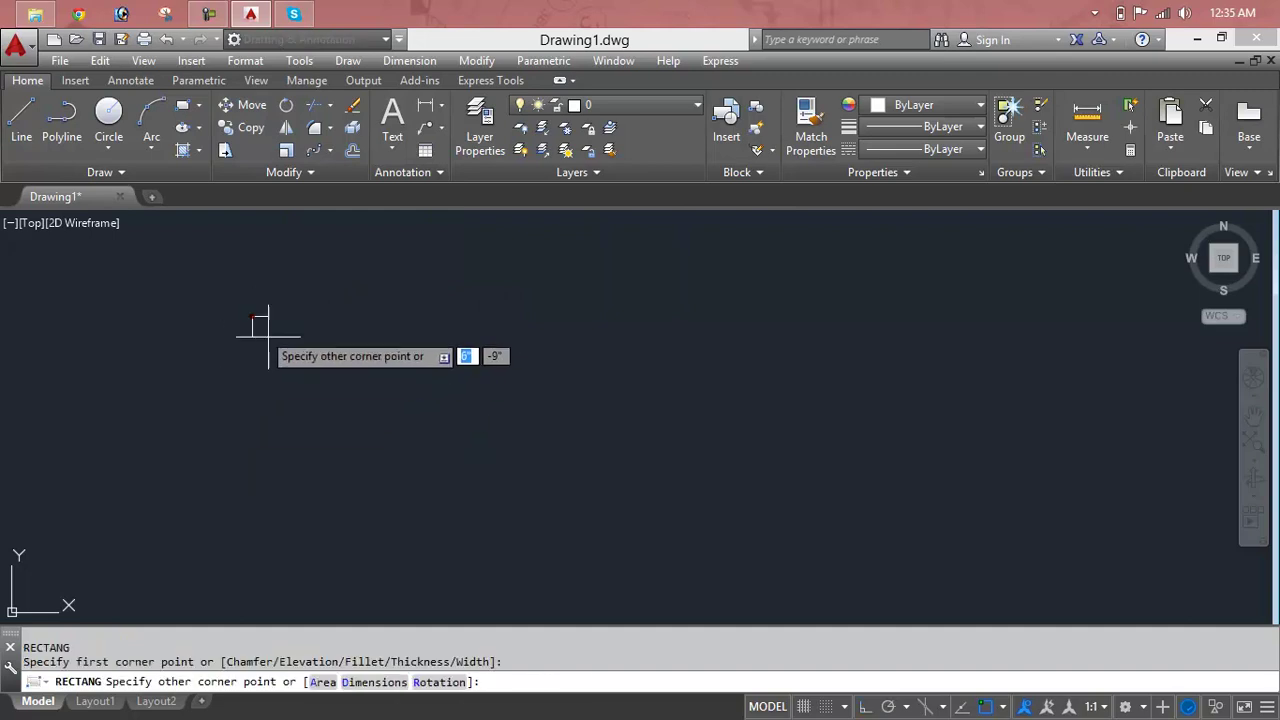
{"action": "left_click", "coordinate": [336, 360]}
{"action": "key", "text": "Escape"}
{"action": "key", "text": "Escape"}
{"action": "left_click", "coordinate": [336, 318]}
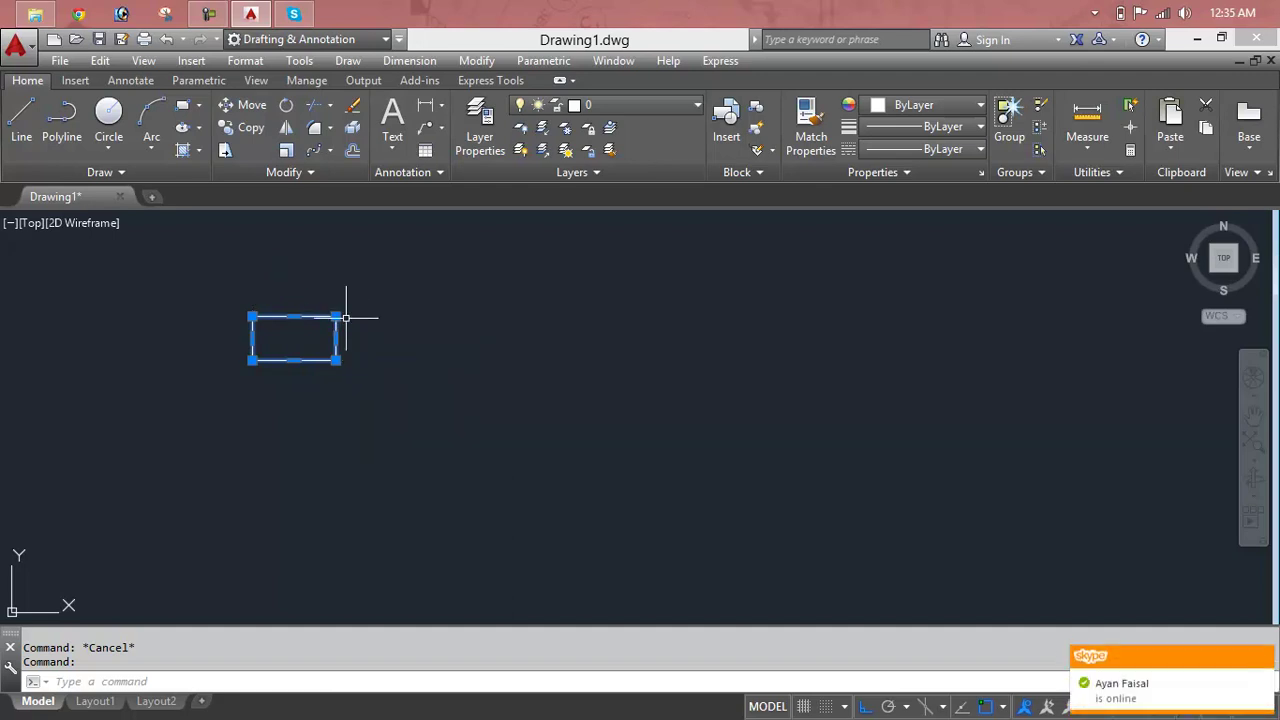
Stretch both right corners by 5', then undo the distorted result.
{"action": "left_click", "coordinate": [336, 317]}
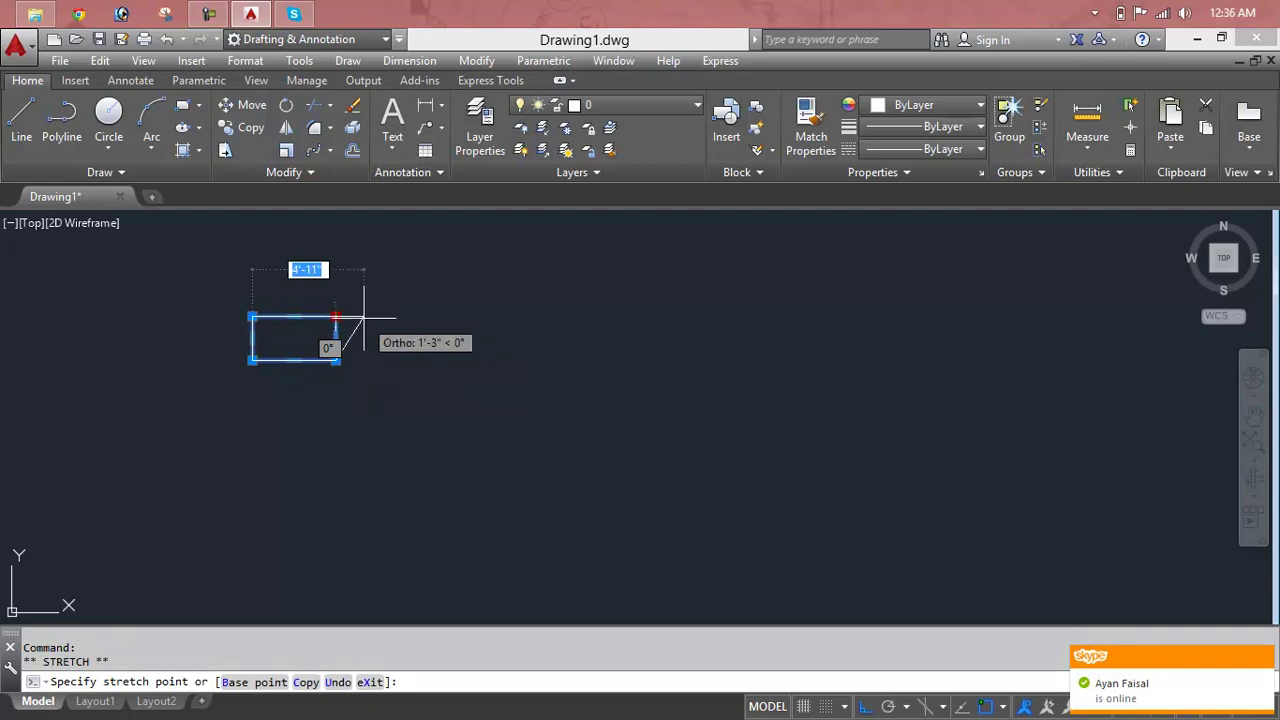
{"action": "type", "text": "5'"}
{"action": "key", "text": "Return"}
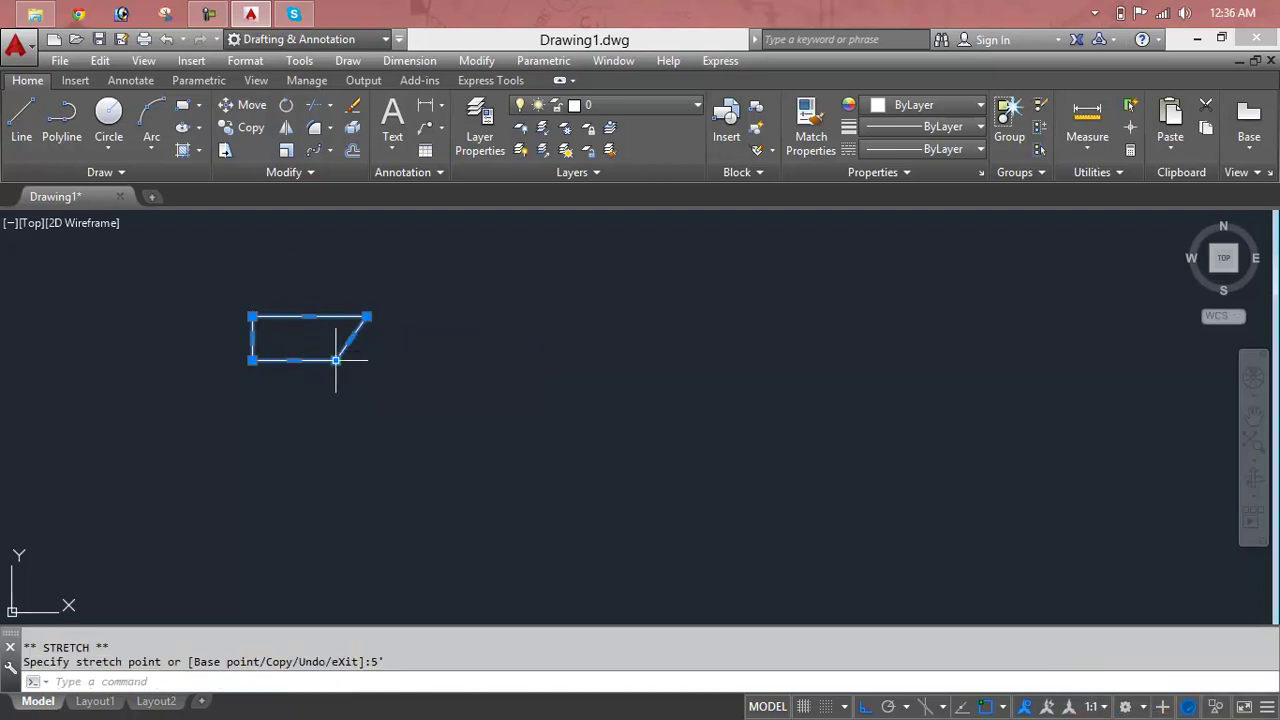
{"action": "left_click", "coordinate": [334, 359]}
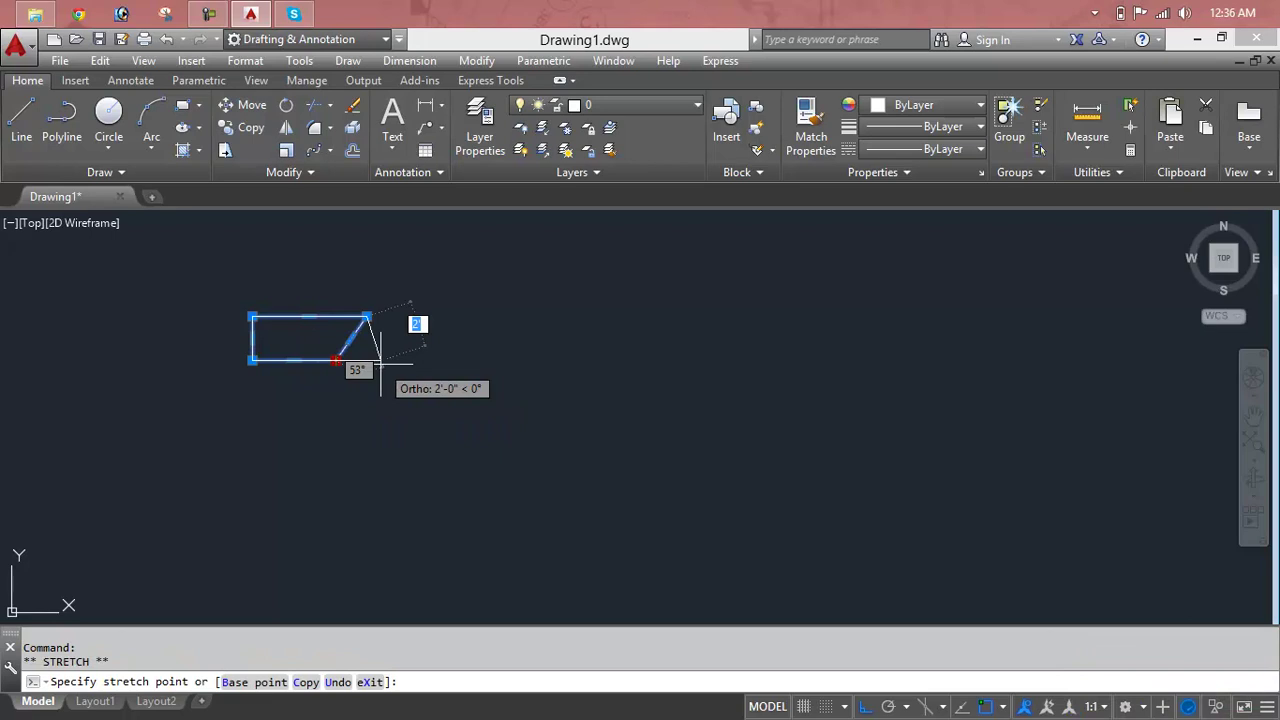
{"action": "type", "text": "5'"}
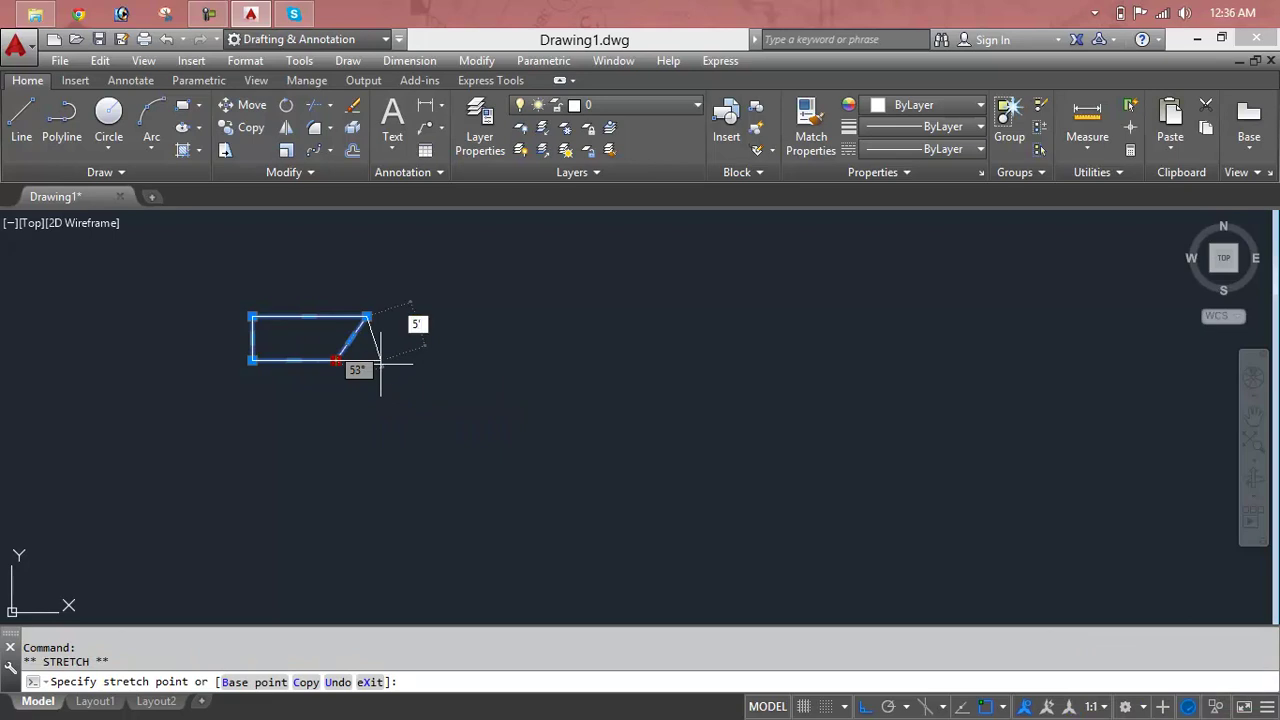
{"action": "key", "text": "Return"}
{"action": "key", "text": "Escape"}
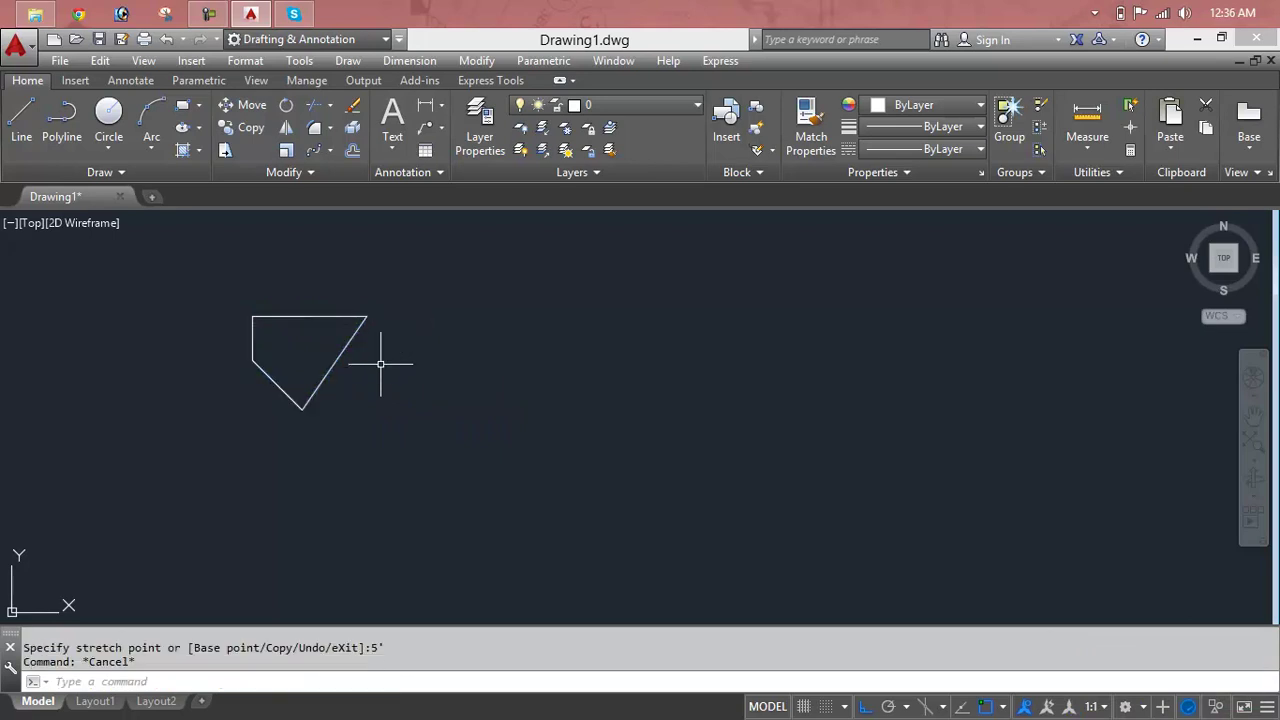
{"action": "key", "text": "ctrl+z"}
{"action": "key", "text": "ctrl+z"}
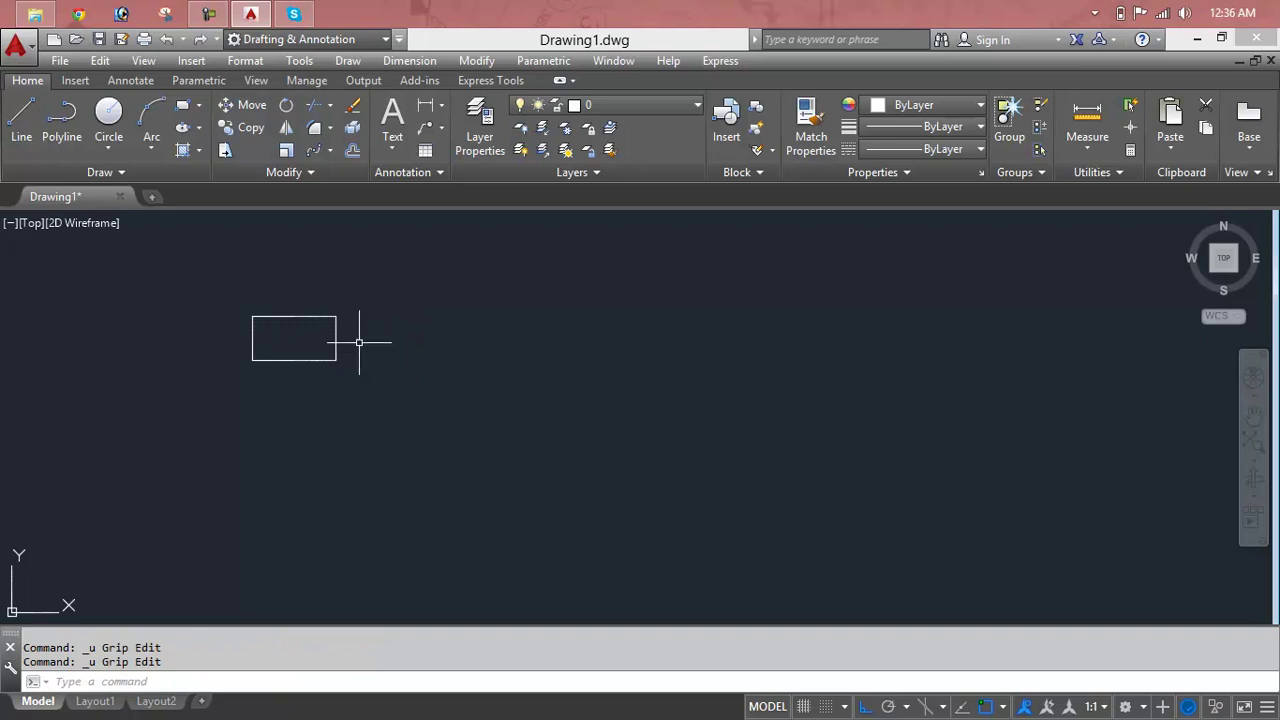
Stretch the rectangle's right edge out 5' and its bottom edge down 2'.
{"action": "left_click", "coordinate": [338, 328]}
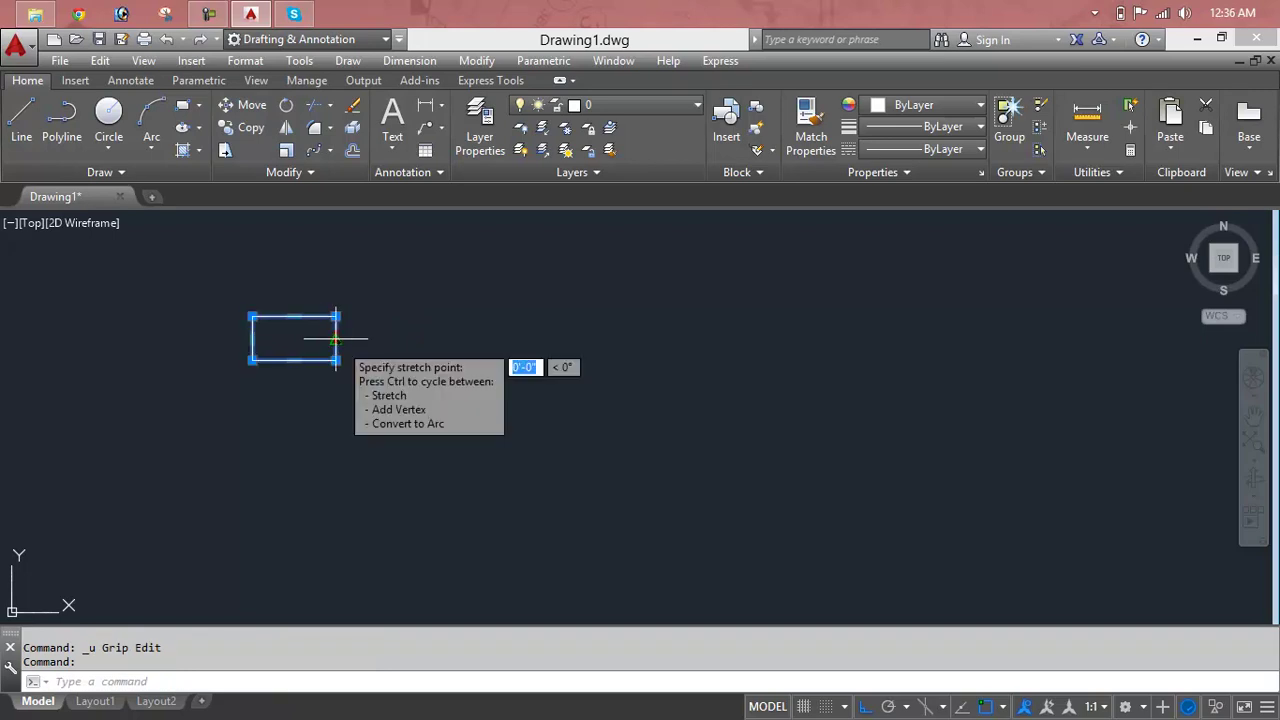
{"action": "left_click", "coordinate": [337, 338]}
{"action": "type", "text": "5'"}
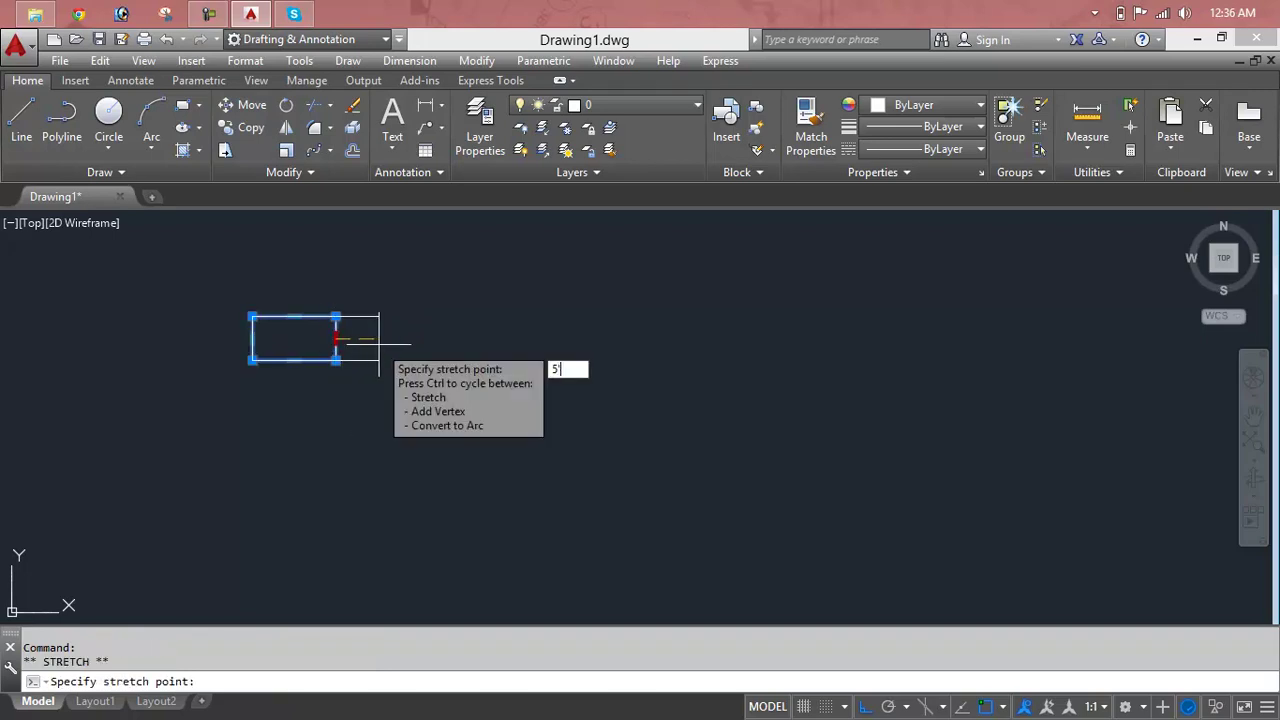
{"action": "key", "text": "Return"}
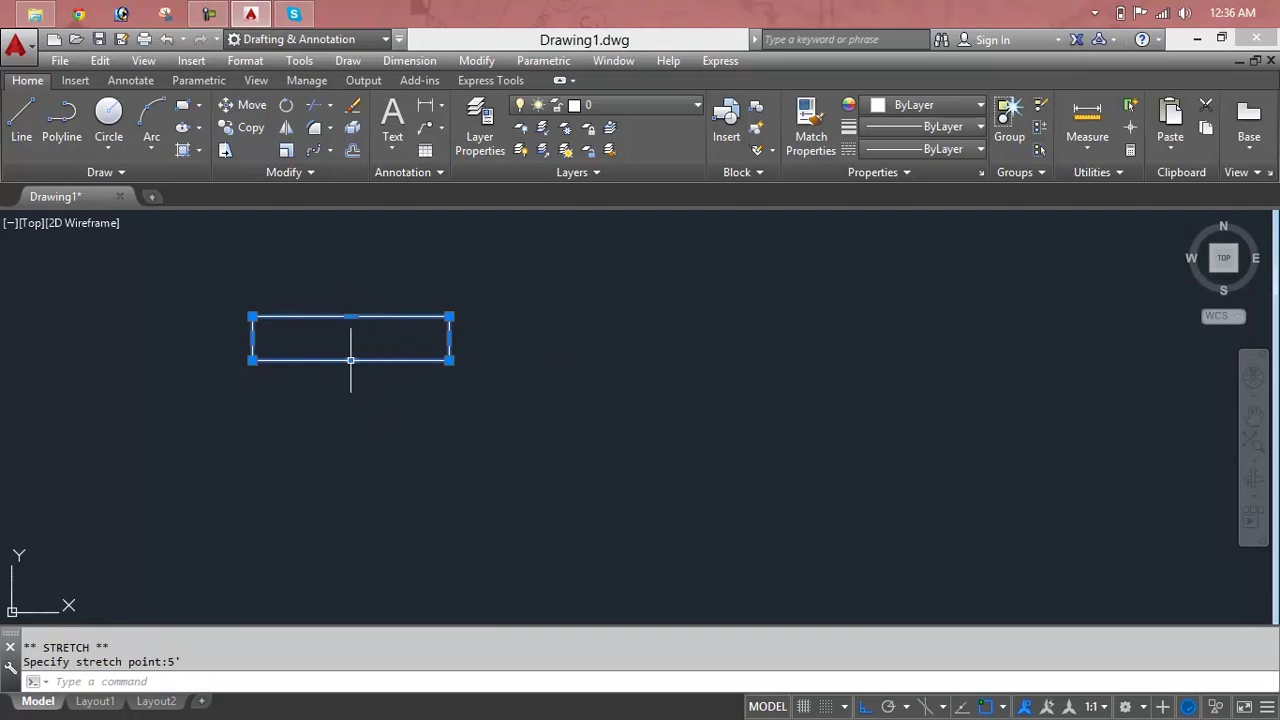
{"action": "left_click", "coordinate": [352, 360]}
{"action": "type", "text": "2'"}
{"action": "key", "text": "Return"}
{"action": "key", "text": "Escape"}
{"action": "key", "text": "Escape"}
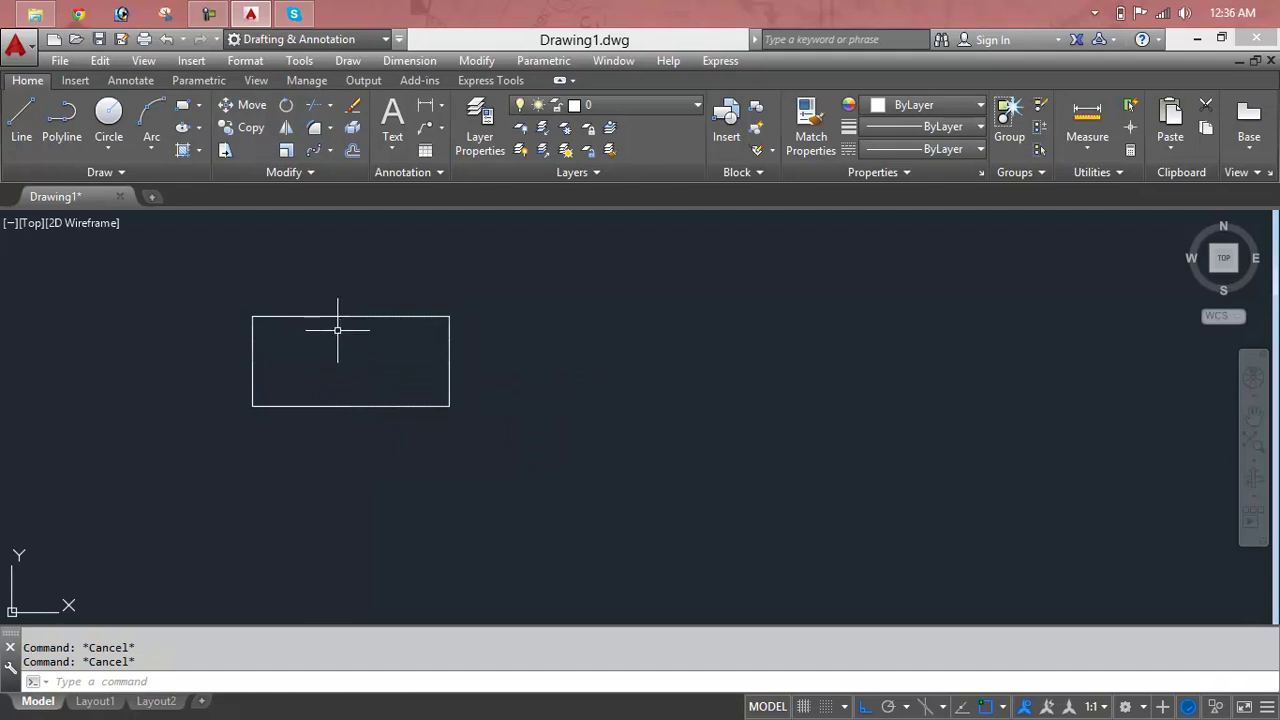
Reselect the rectangle, abandon a corner stretch, and window-select the old rectangle.
{"action": "left_click", "coordinate": [345, 316]}
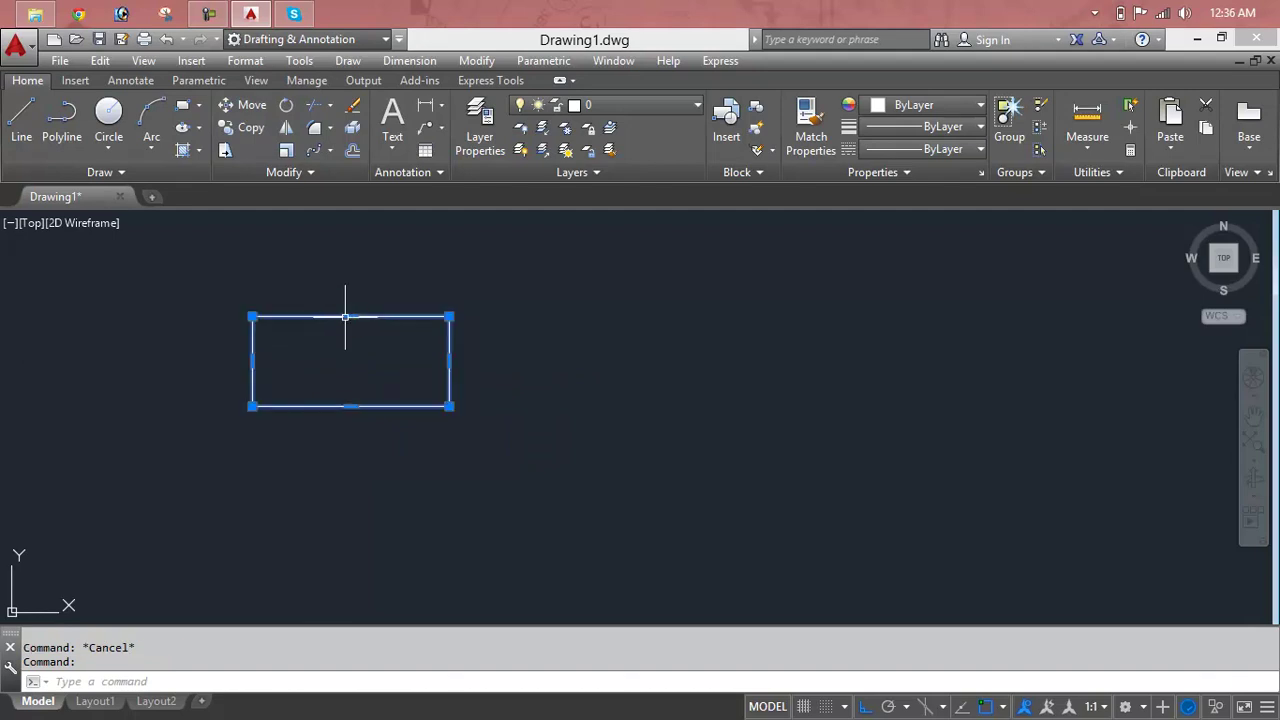
{"action": "mouse_move", "coordinate": [448, 318]}
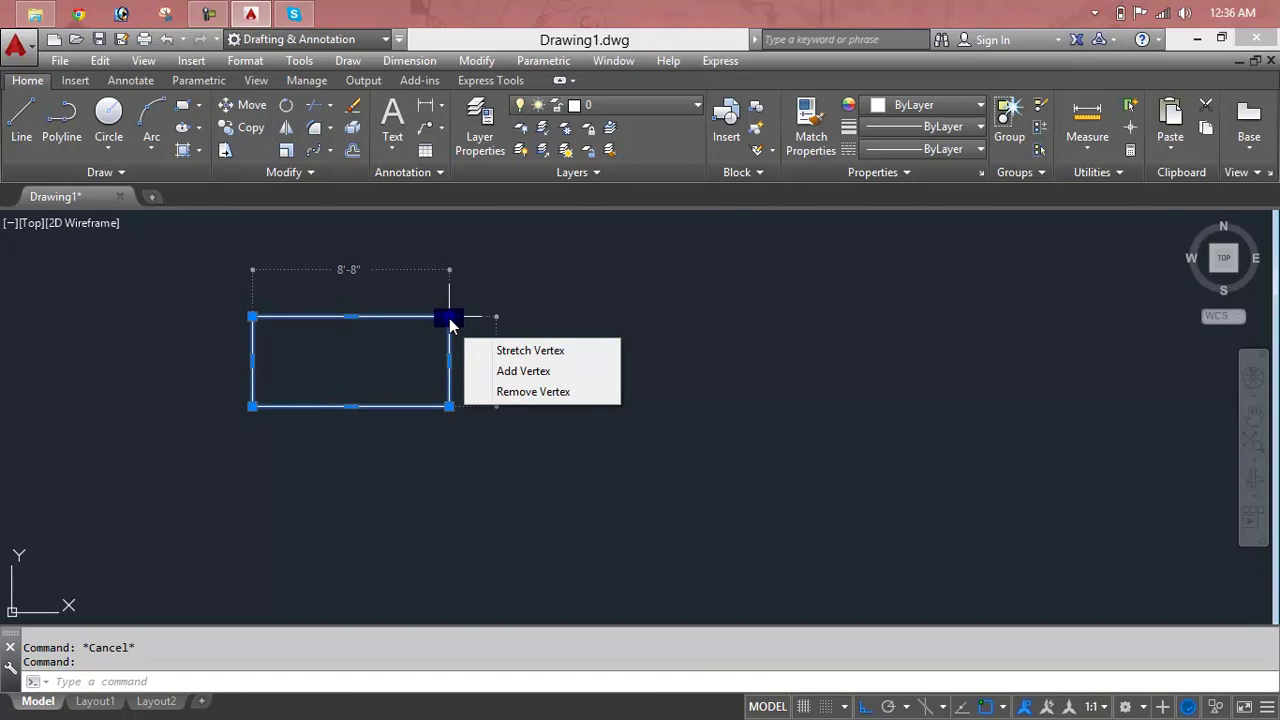
{"action": "left_click", "coordinate": [449, 318]}
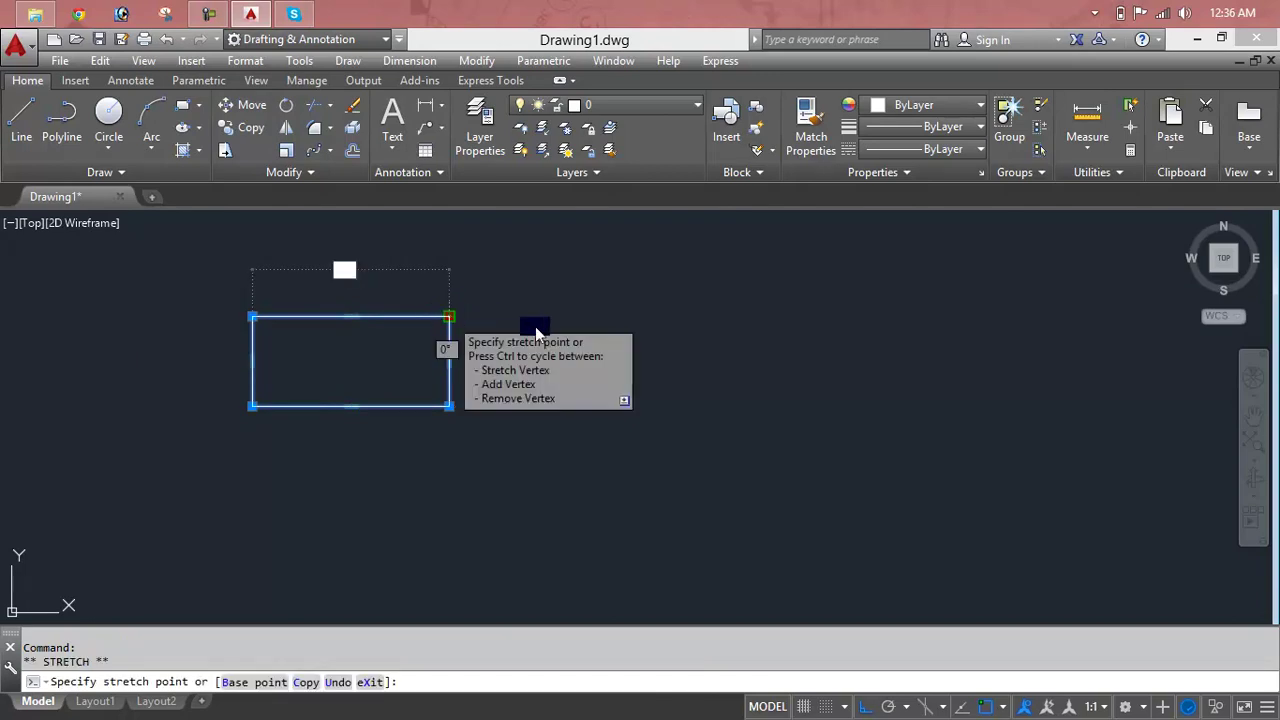
{"action": "key", "text": "Escape"}
{"action": "key", "text": "Escape"}
{"action": "left_click", "coordinate": [457, 294]}
{"action": "left_click", "coordinate": [366, 393]}
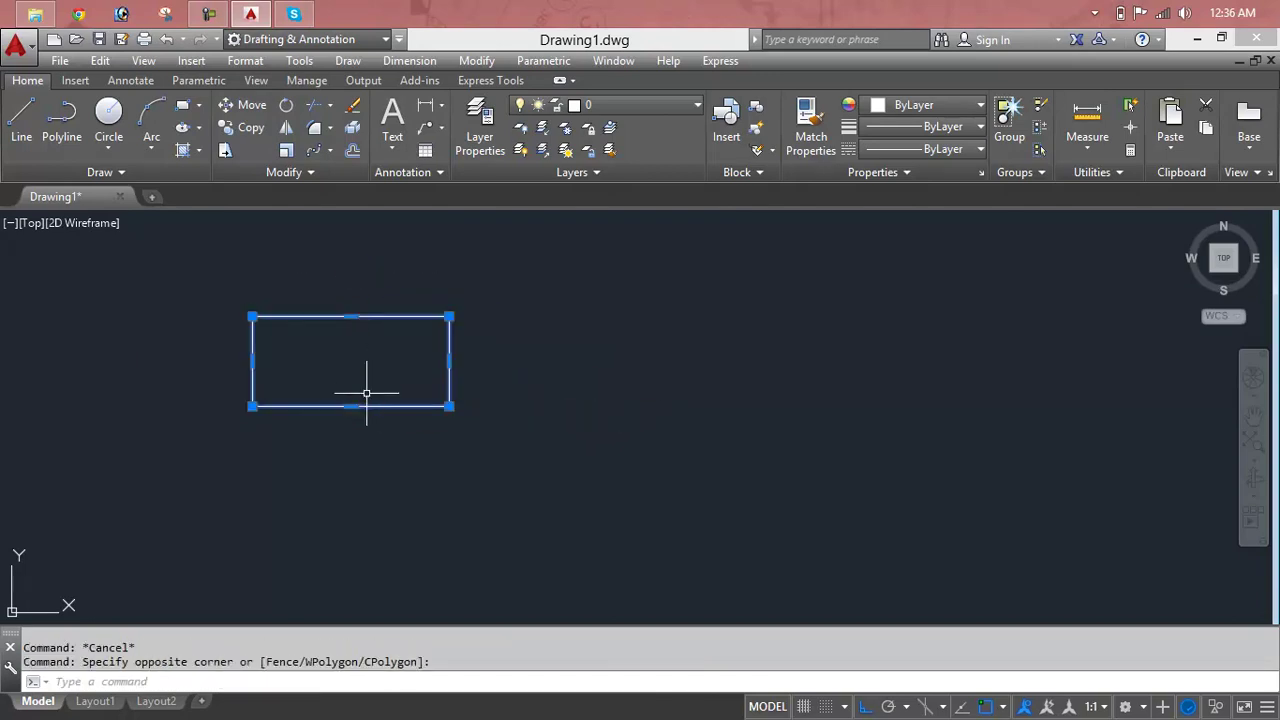
Delete the old rectangle and draw a new 5' by 3' rectangle.
{"action": "key", "text": "Delete"}
{"action": "type", "text": "rec"}
{"action": "key", "text": "Return"}
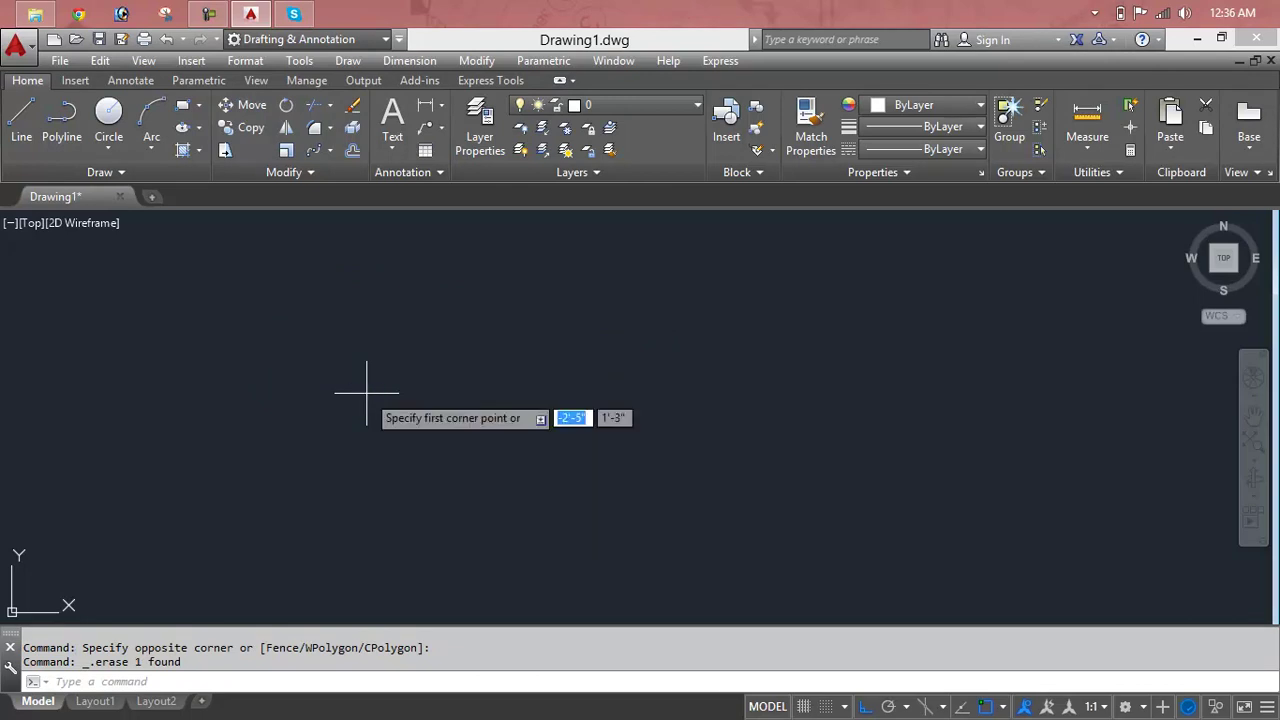
{"action": "left_click", "coordinate": [279, 301]}
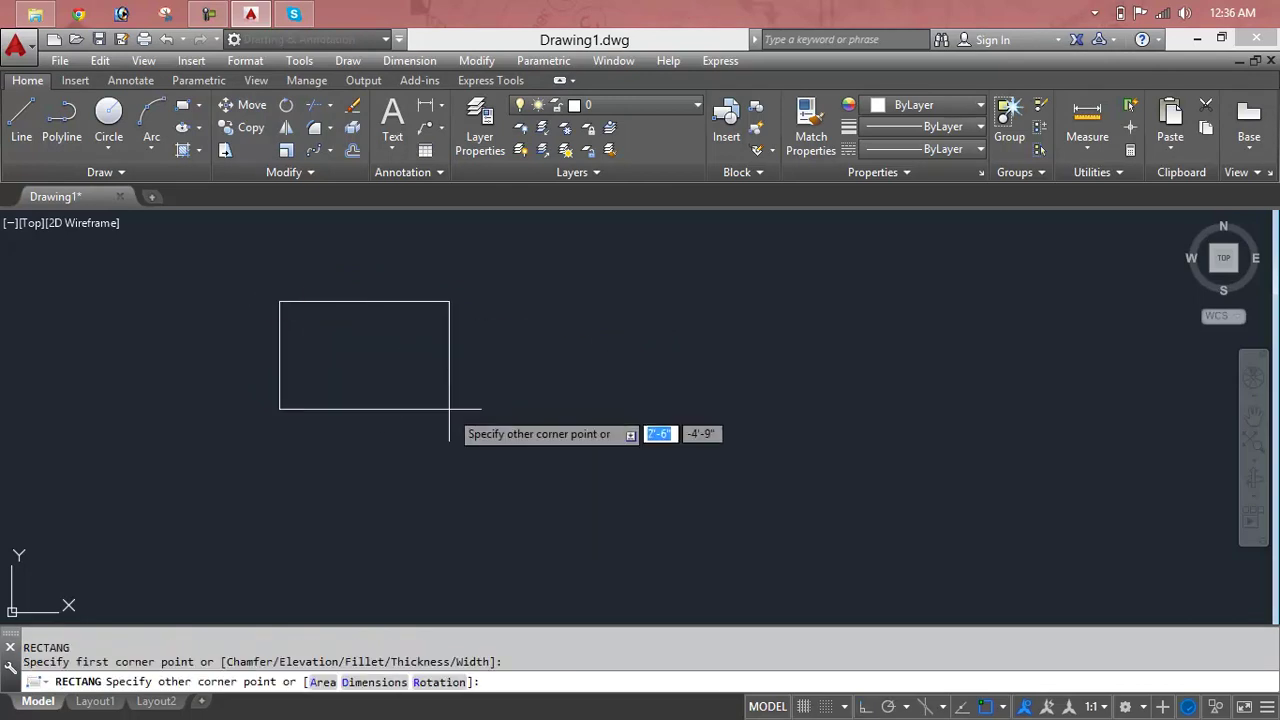
{"action": "type", "text": "@"}
{"action": "type", "text": "5'"}
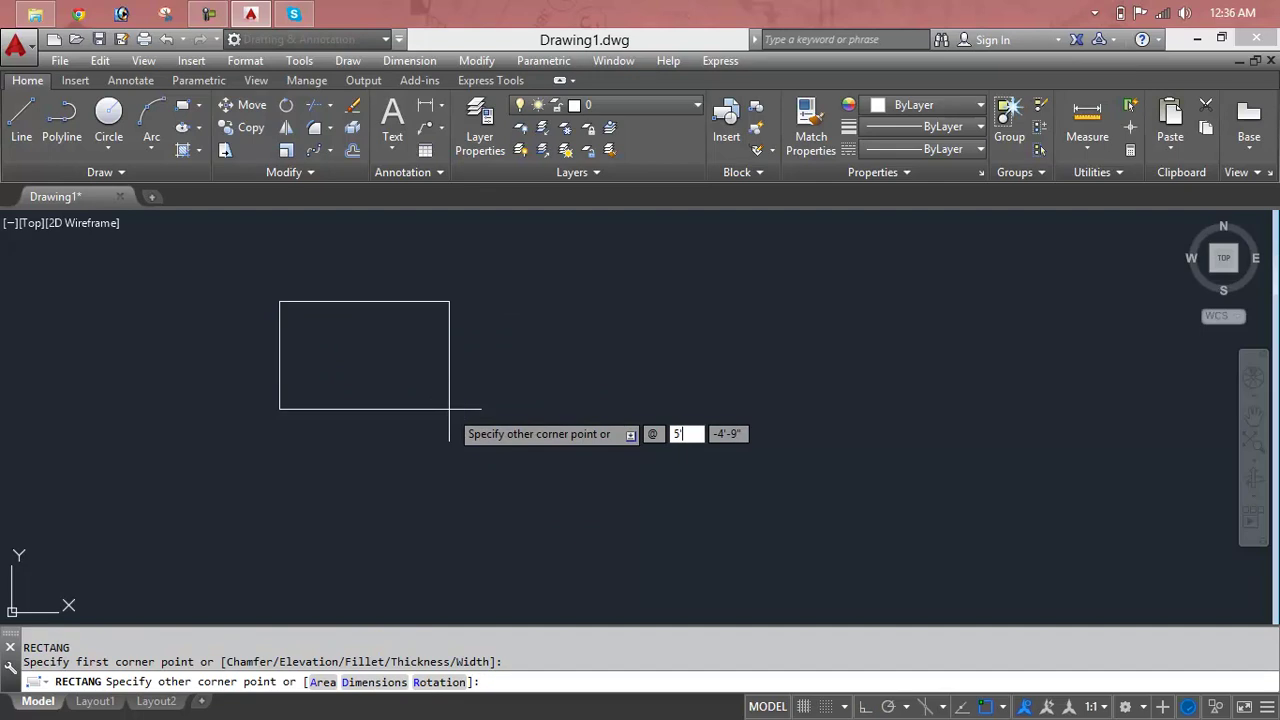
{"action": "key", "text": "Tab"}
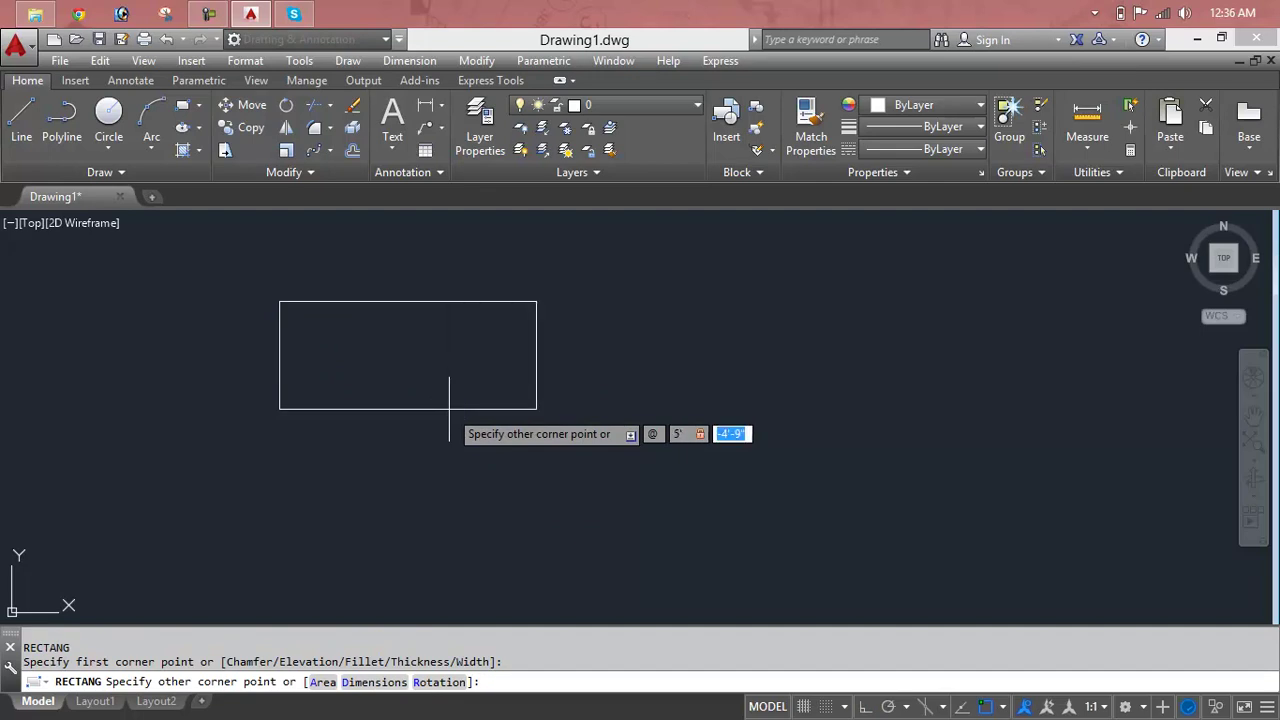
{"action": "type", "text": "3'"}
{"action": "key", "text": "Return"}
{"action": "key", "text": "Escape"}
{"action": "key", "text": "Escape"}
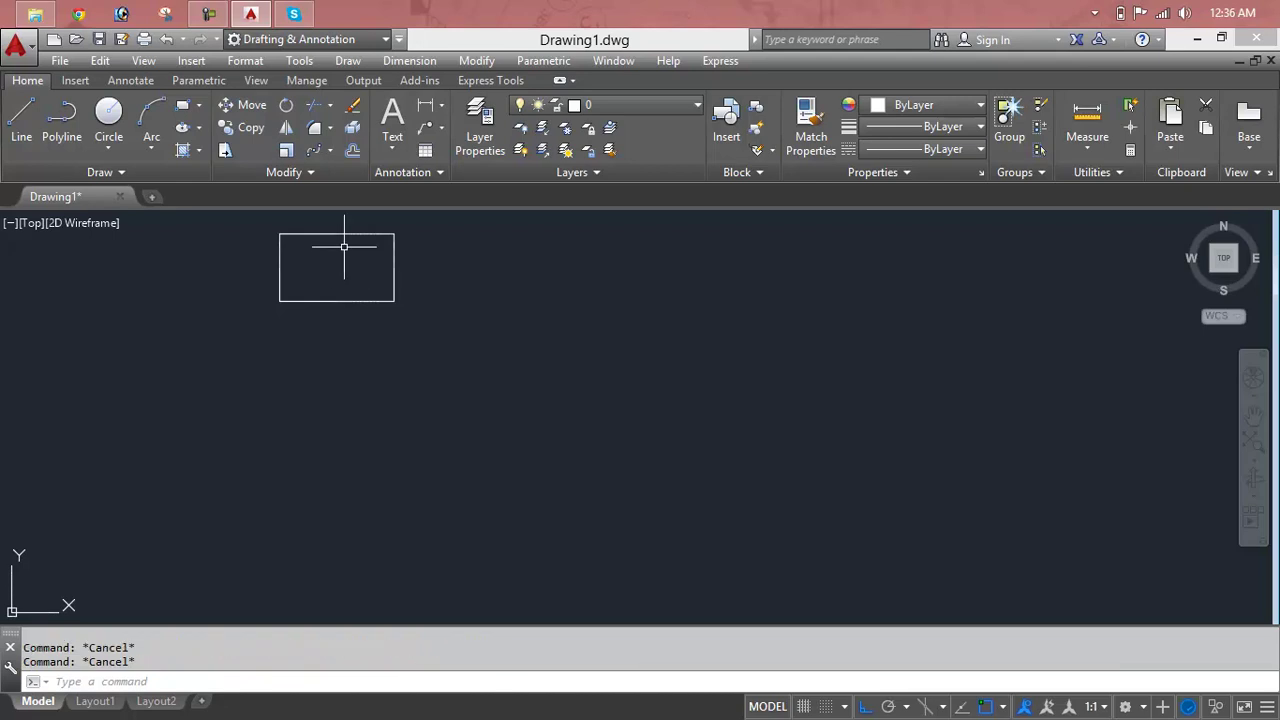
Zoom All and pan to centre the view on the rectangle.
{"action": "type", "text": "z"}
{"action": "type", "text": "a"}
{"action": "key", "text": "Return"}
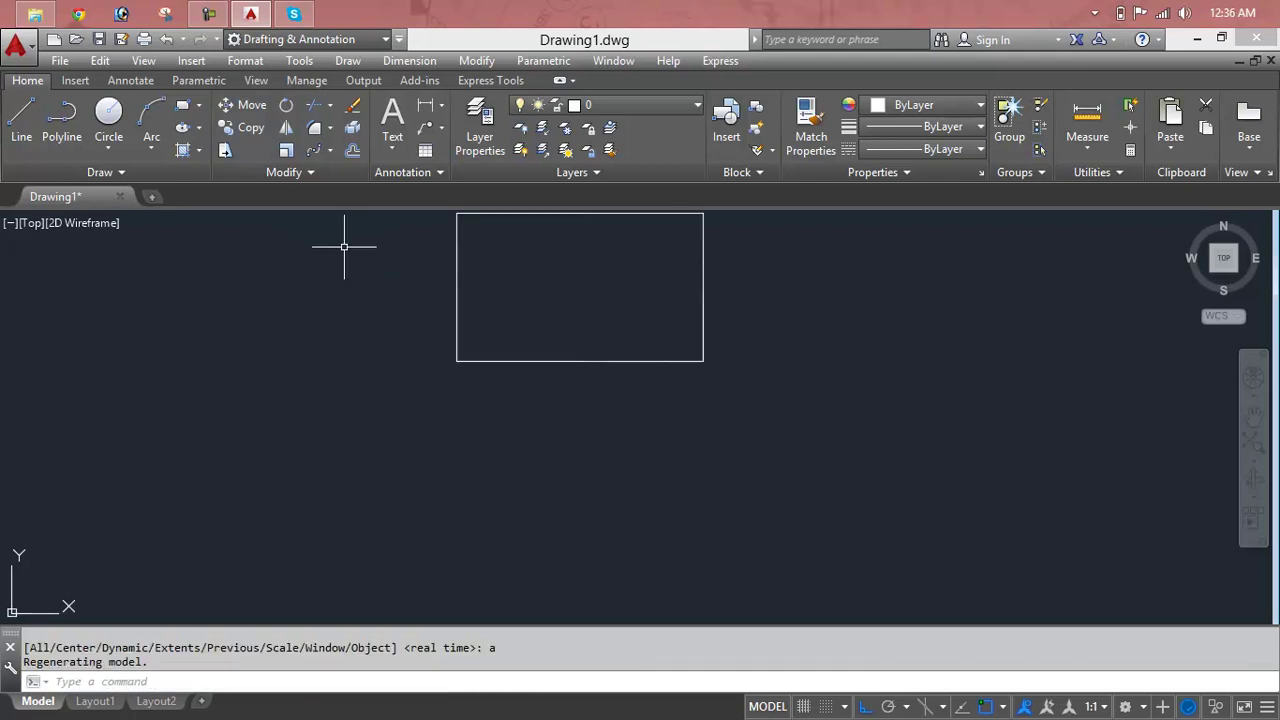
{"action": "scroll", "coordinate": [495, 313], "scroll_direction": "down", "scroll_amount": 5}
{"action": "middle_click_drag", "start_coordinate": [500, 309], "coordinate": [360, 336]}
{"action": "left_click_drag", "start_coordinate": [360, 336], "coordinate": [317, 331]}
{"action": "key", "text": "Escape"}
{"action": "key", "text": "Escape"}
{"action": "middle_click_drag", "start_coordinate": [353, 331], "coordinate": [387, 373]}
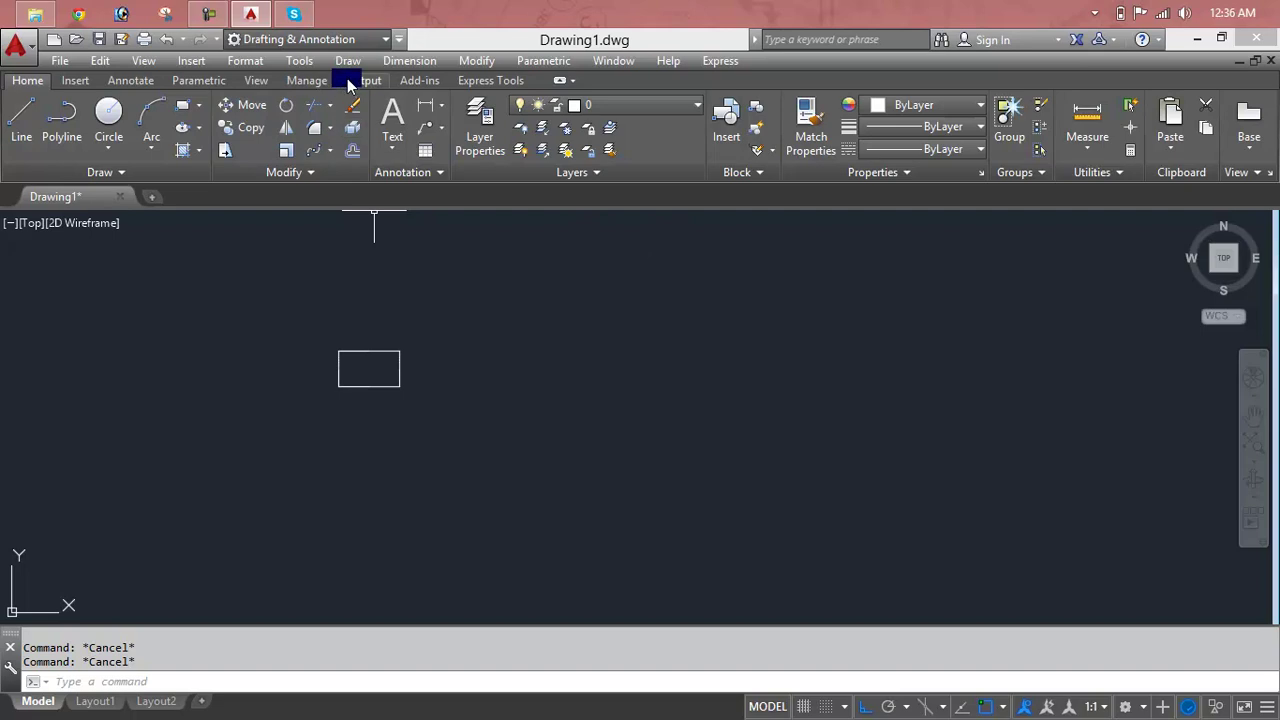
Browse the Modify commands list, then dismiss it and a stray selection.
{"action": "left_click", "coordinate": [477, 60]}
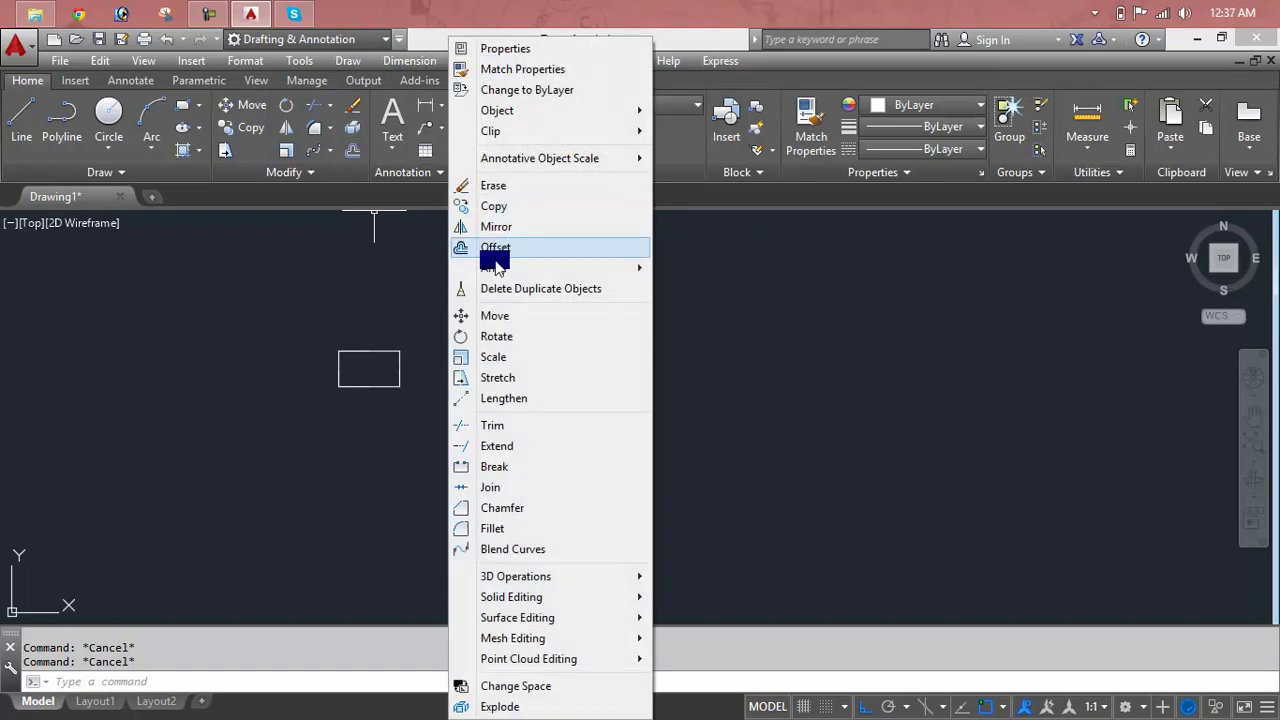
{"action": "mouse_move", "coordinate": [540, 268]}
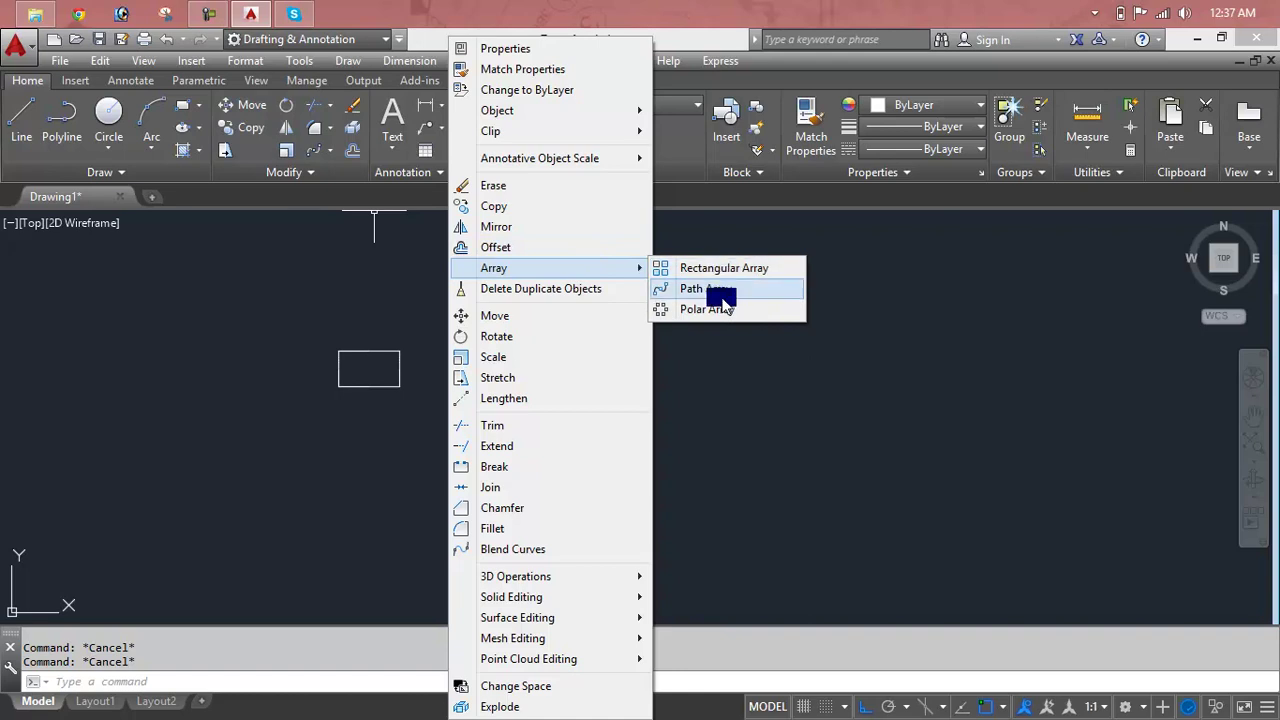
{"action": "key", "text": "Escape"}
{"action": "key", "text": "Escape"}
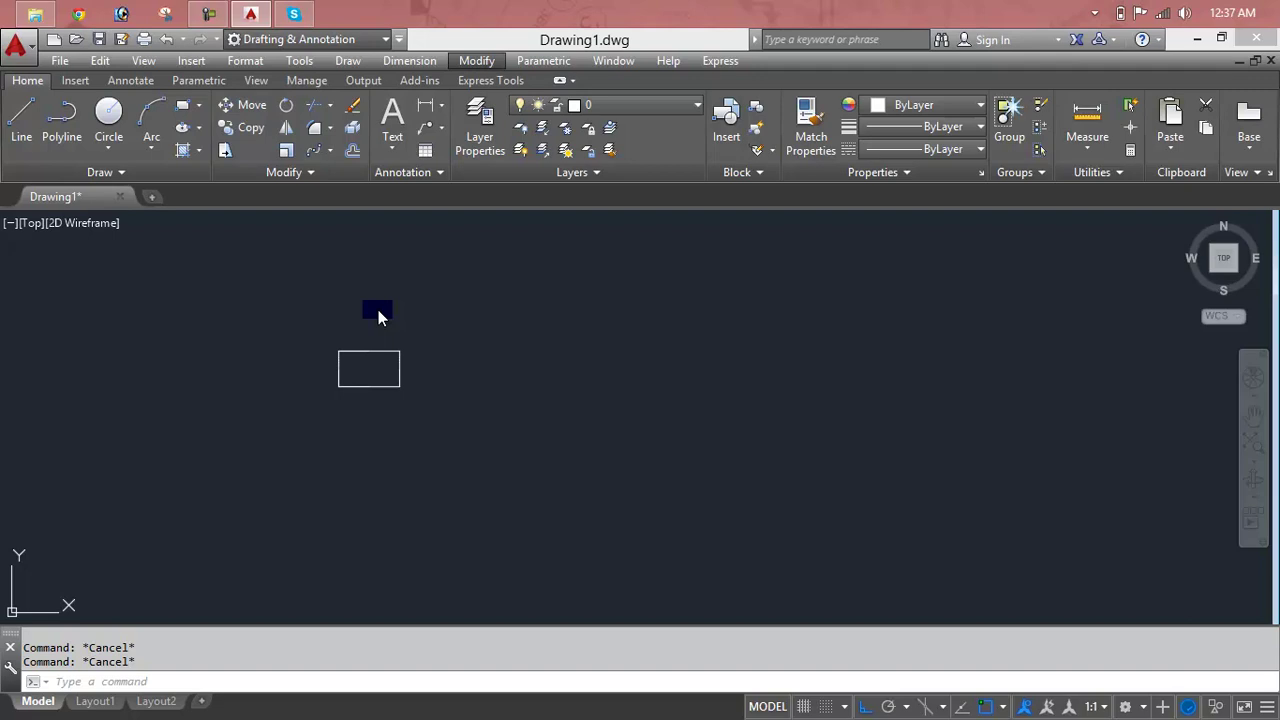
{"action": "left_click", "coordinate": [396, 378]}
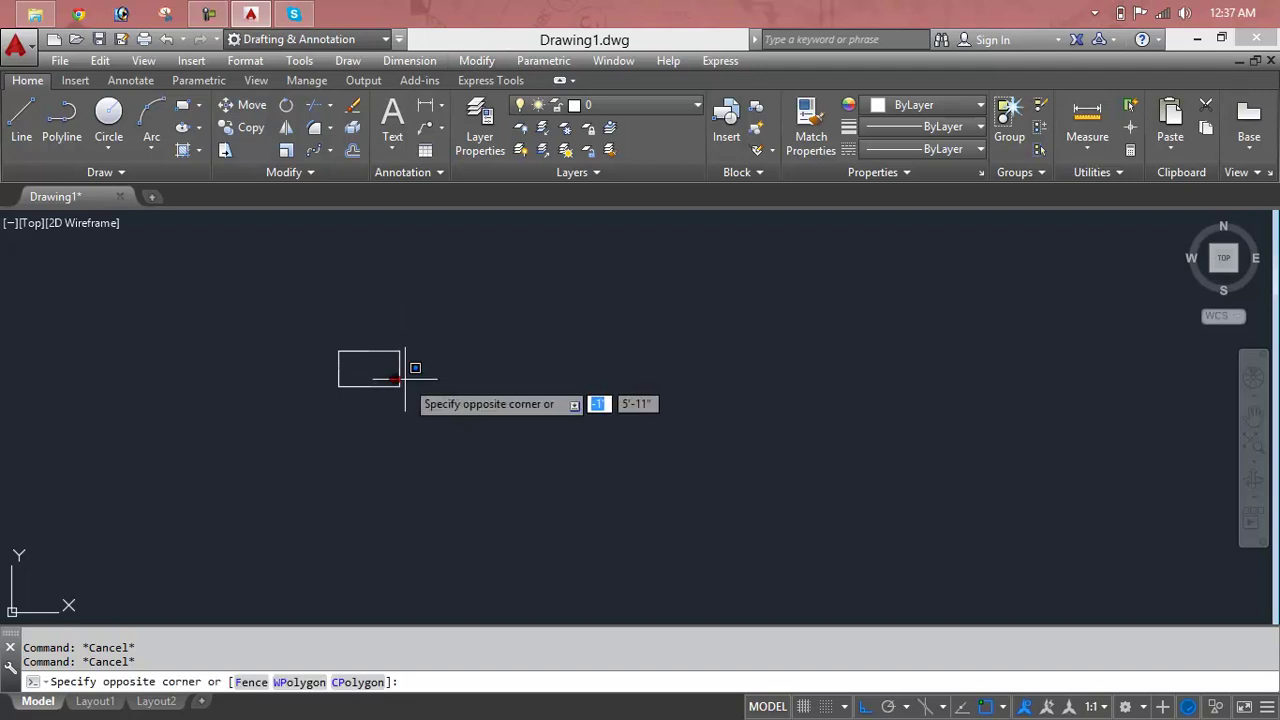
{"action": "key", "text": "Escape"}
Array the rectangle rectangularly in 4 columns and 3 rows, spaced 7'-6" and 4'-6".
{"action": "type", "text": "ar"}
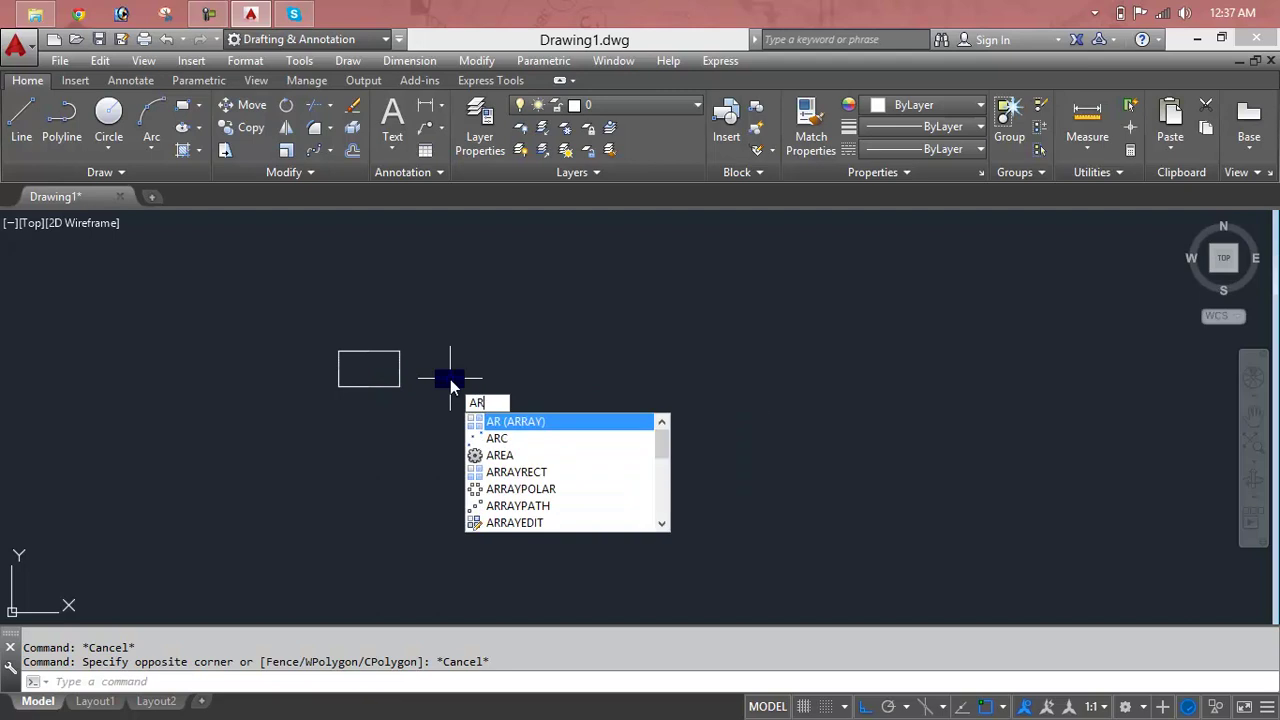
{"action": "key", "text": "Return"}
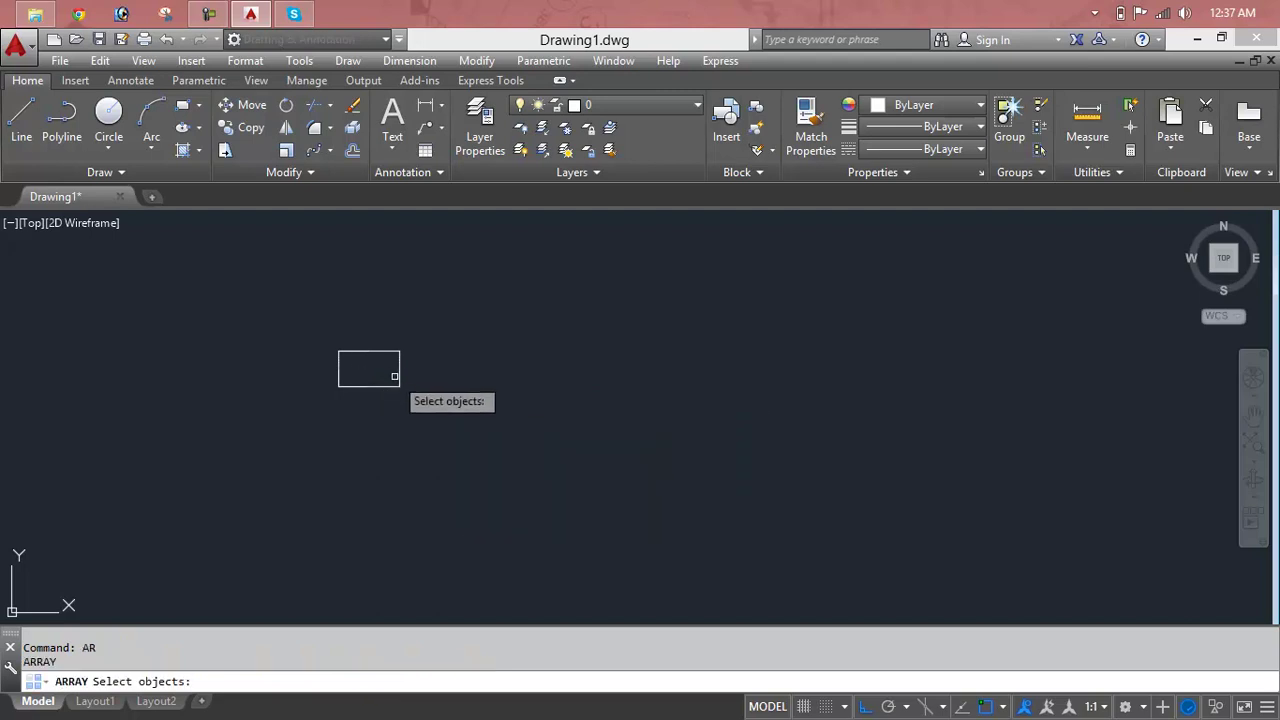
{"action": "left_click", "coordinate": [401, 378]}
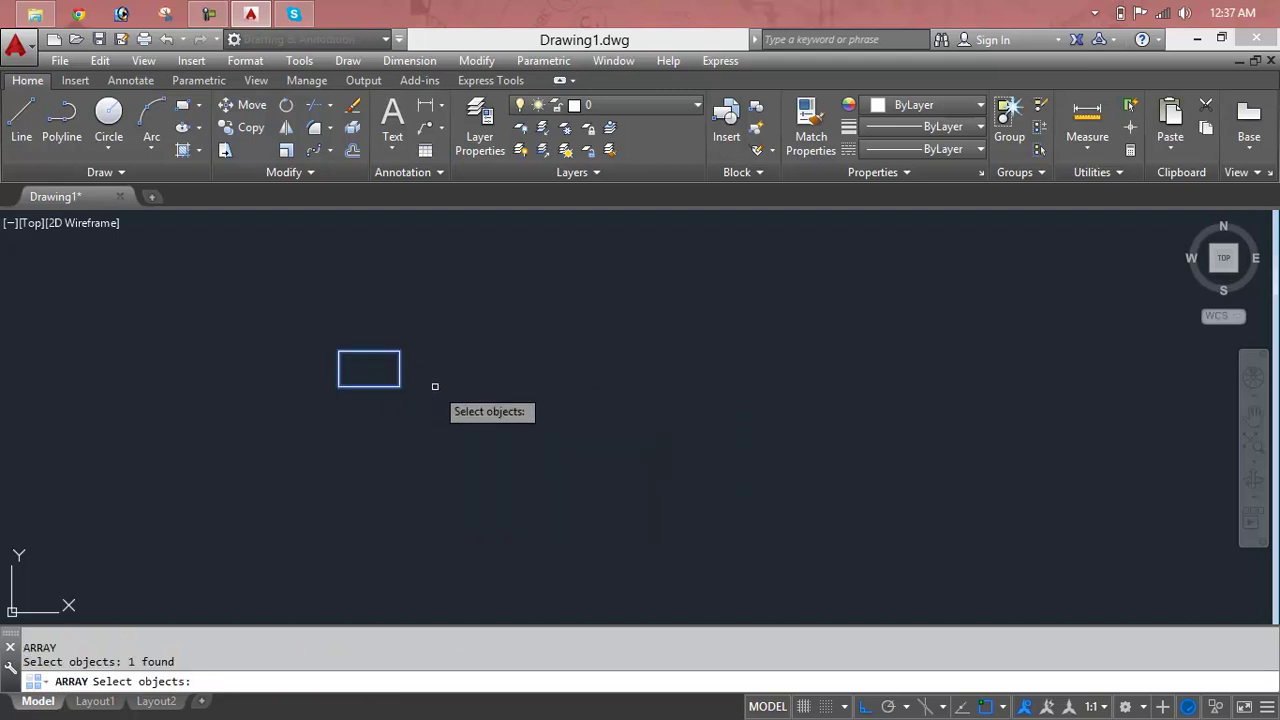
{"action": "right_click", "coordinate": [435, 386]}
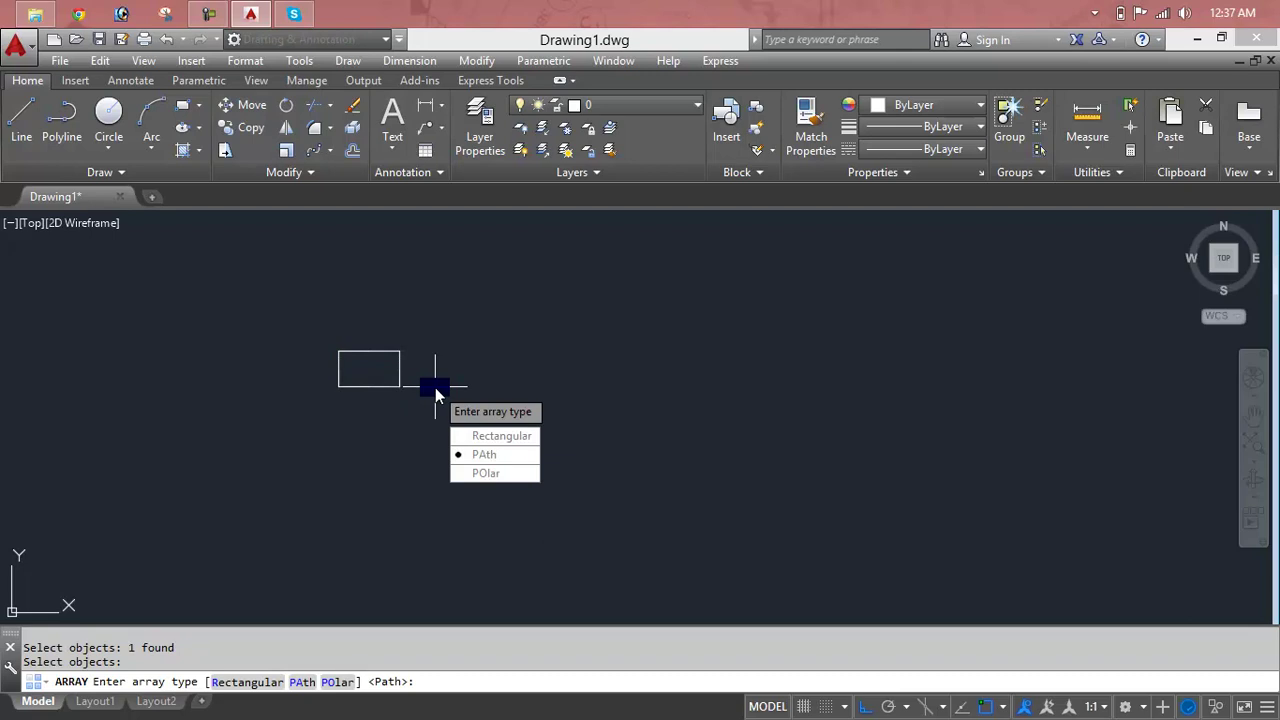
{"action": "type", "text": "r"}
{"action": "key", "text": "Return"}
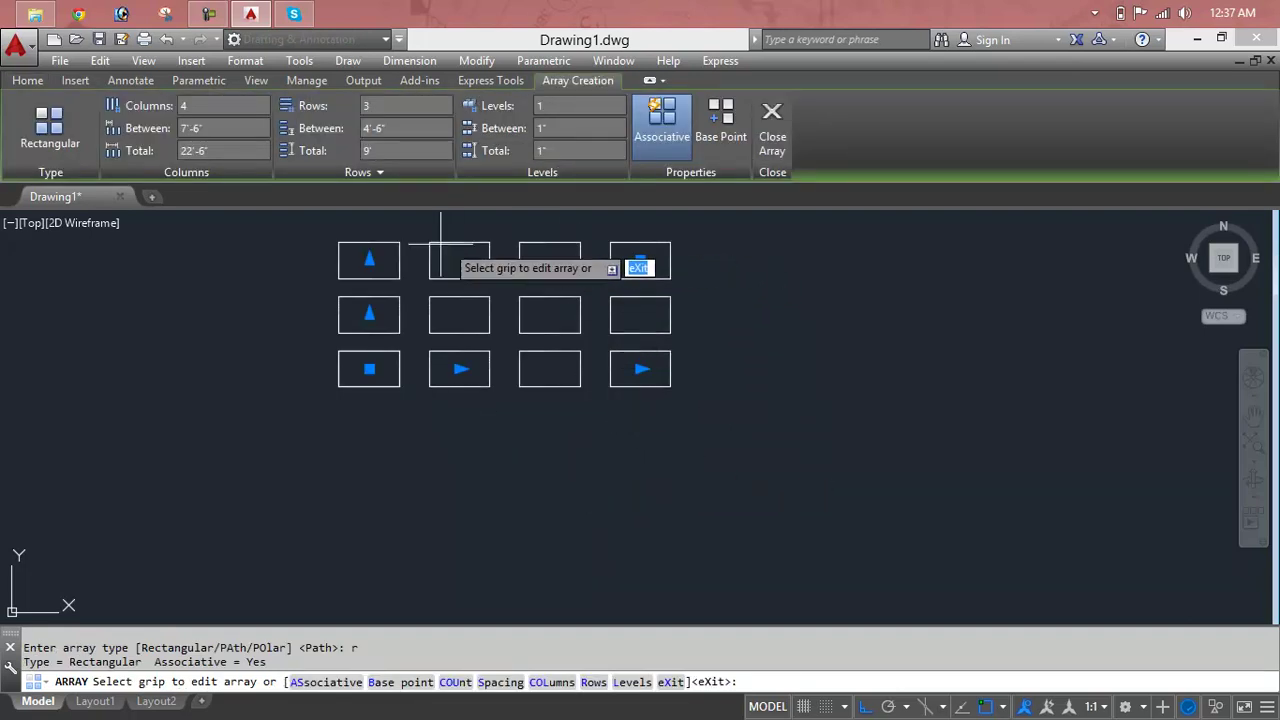
{"action": "scroll", "coordinate": [509, 229], "scroll_direction": "up", "scroll_amount": 2}
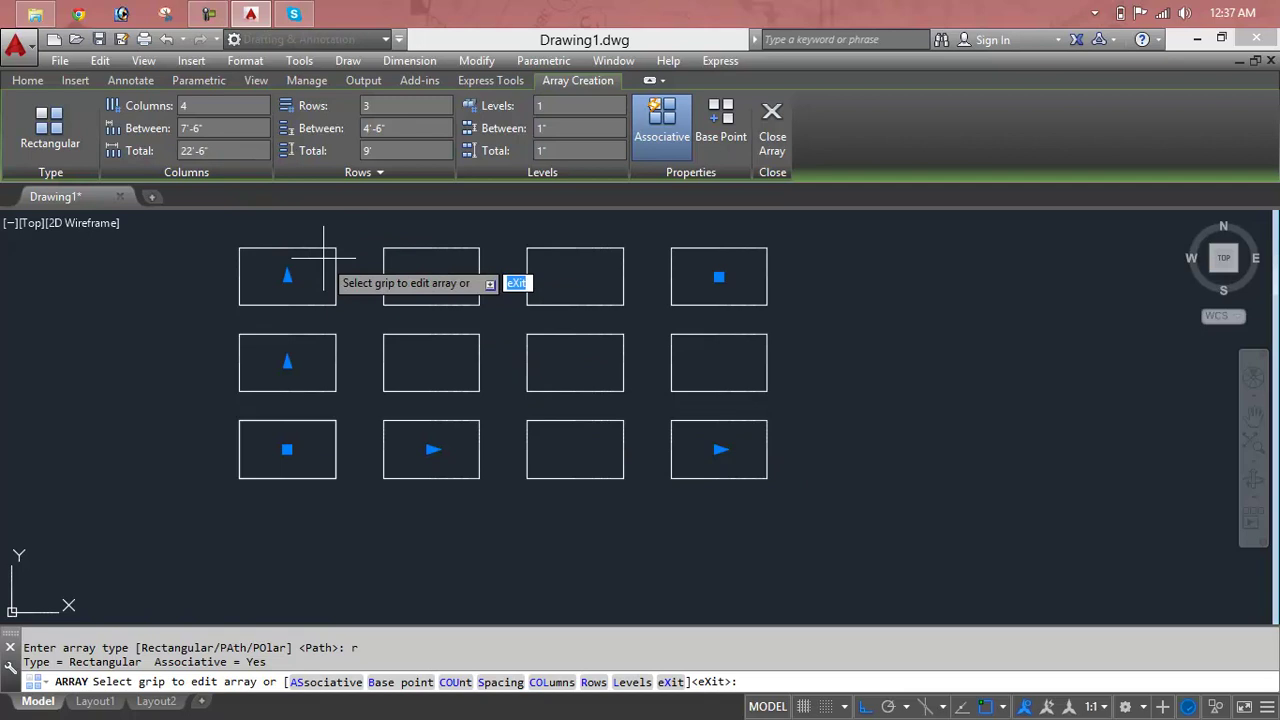
{"action": "left_click", "coordinate": [220, 130]}
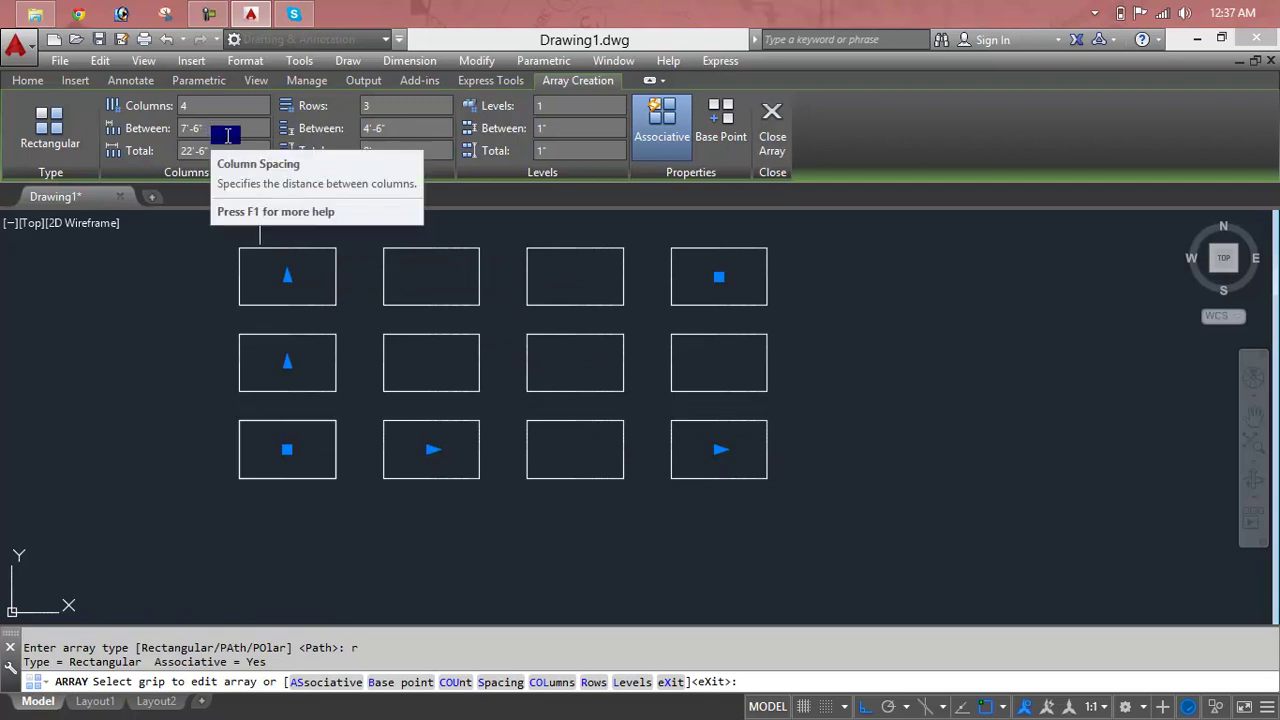
{"action": "key", "text": "Escape"}
{"action": "key", "text": "Escape"}
{"action": "scroll", "coordinate": [341, 275], "scroll_direction": "up", "scroll_amount": 4}
{"action": "key", "text": "Escape"}
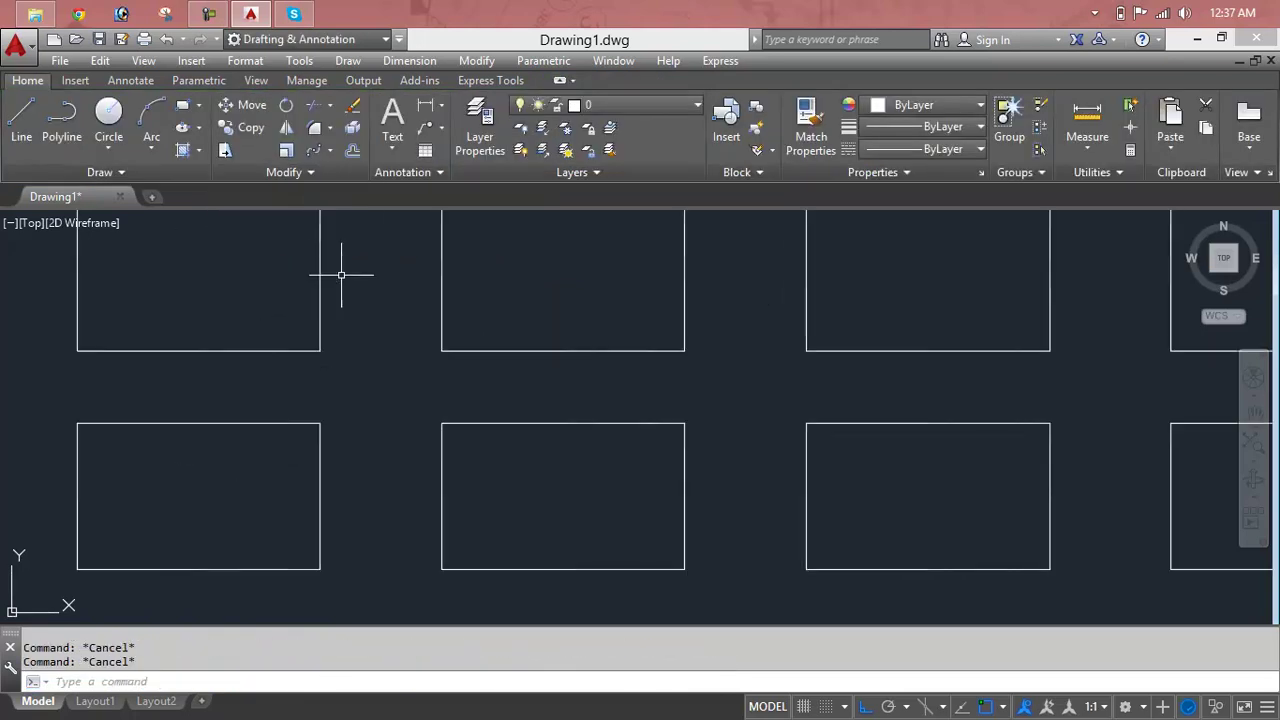
Begin a distance measurement at a rectangle corner, then cancel it.
{"action": "type", "text": "di"}
{"action": "key", "text": "Return"}
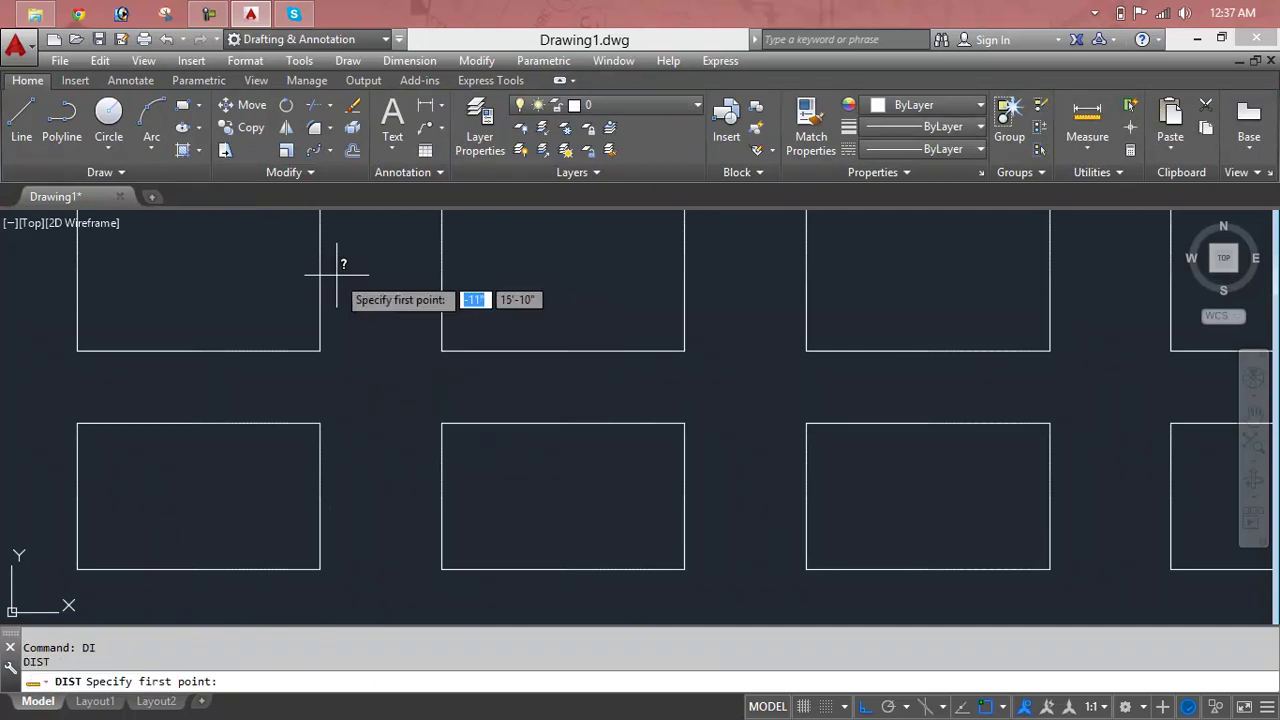
{"action": "left_click", "coordinate": [320, 278]}
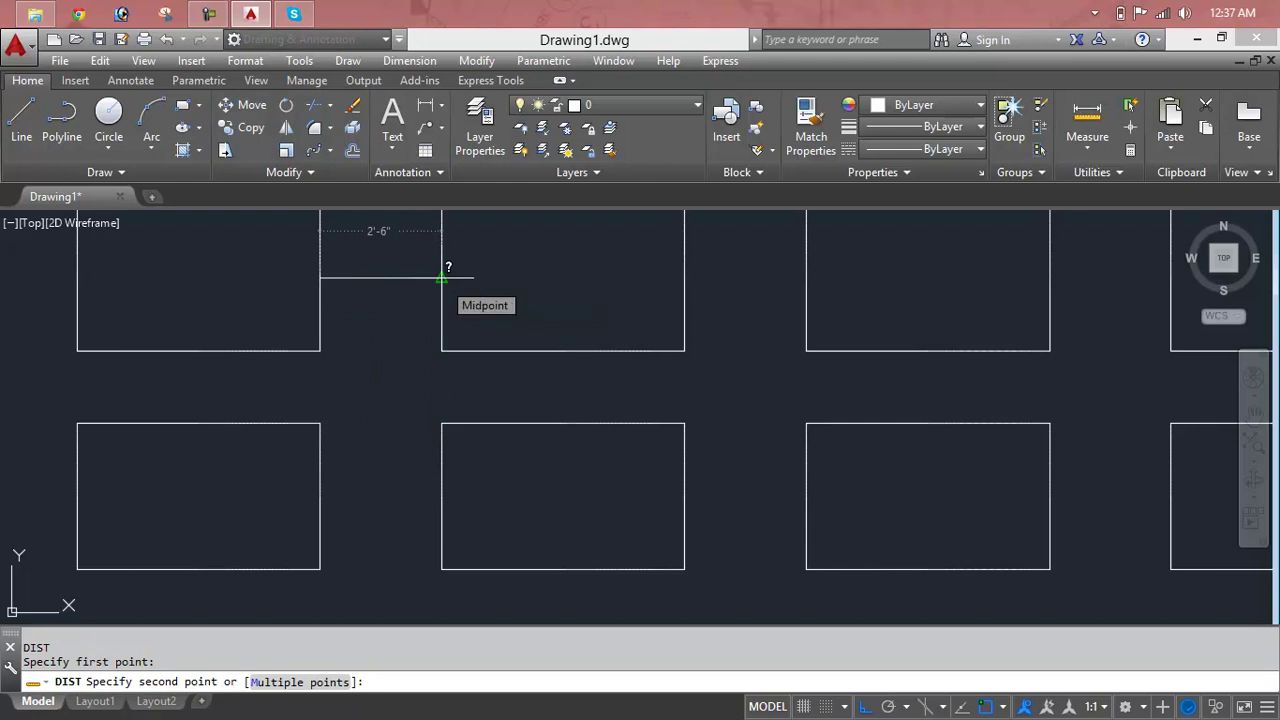
{"action": "key", "text": "Escape"}
{"action": "key", "text": "Escape"}
{"action": "key", "text": "Escape"}
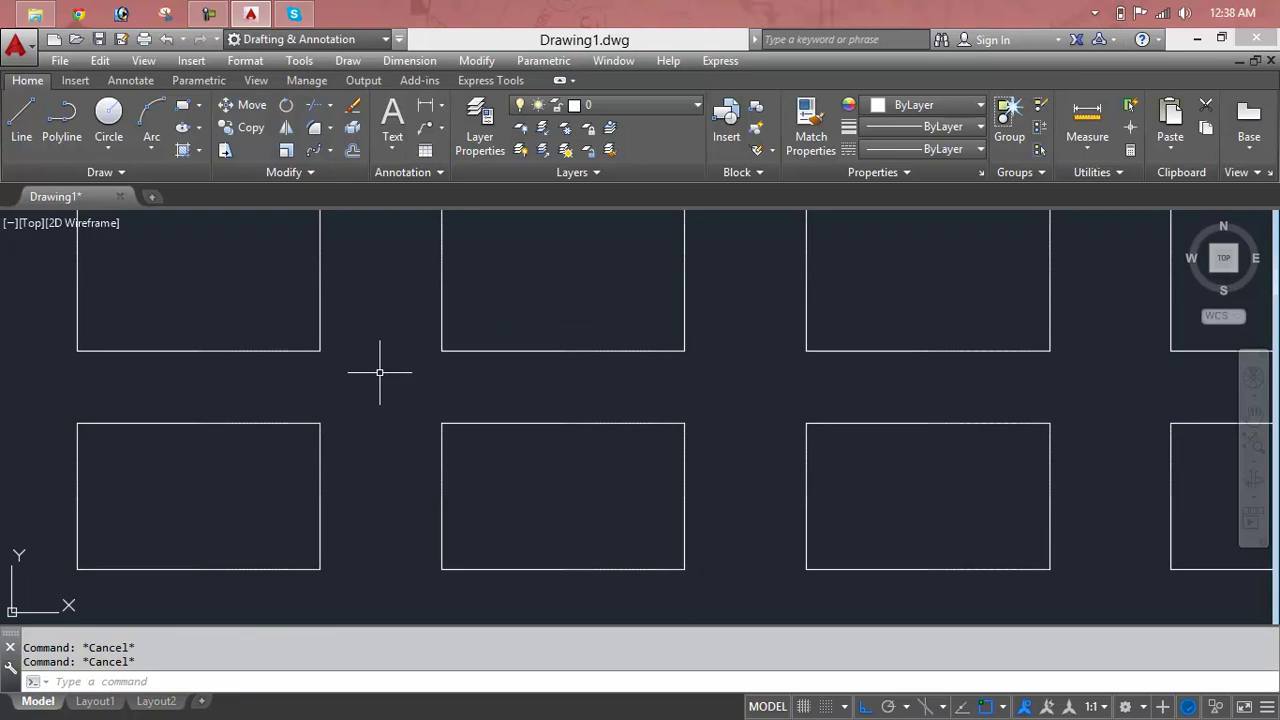
Measure 7'-6" between adjacent rectangles' lower-left corners, then select the array.
{"action": "type", "text": "di"}
{"action": "key", "text": "Return"}
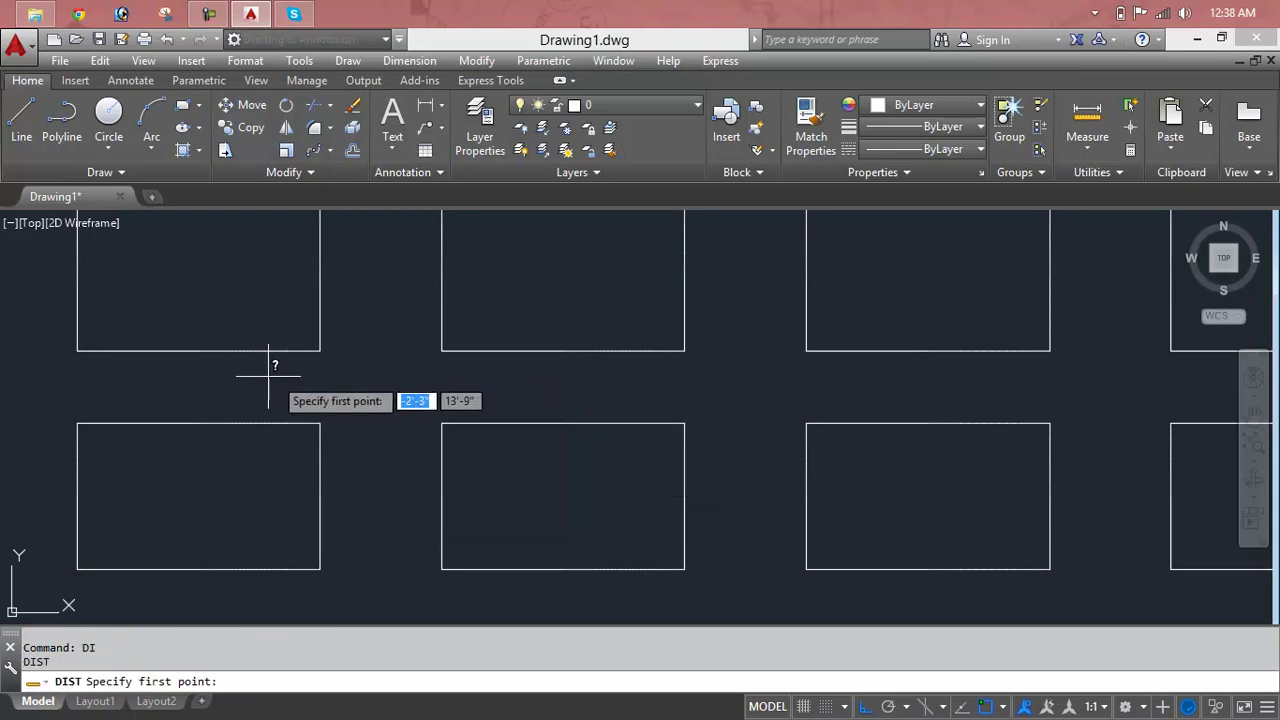
{"action": "left_click", "coordinate": [77, 351]}
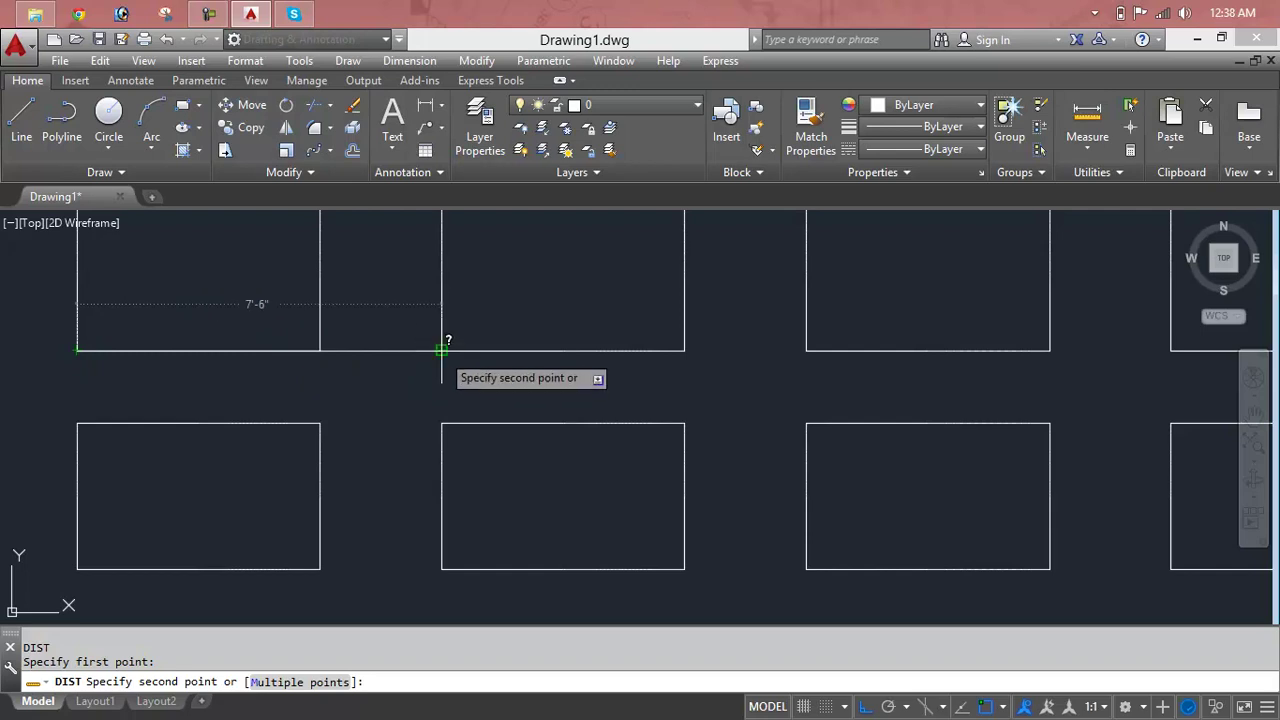
{"action": "left_click", "coordinate": [441, 351]}
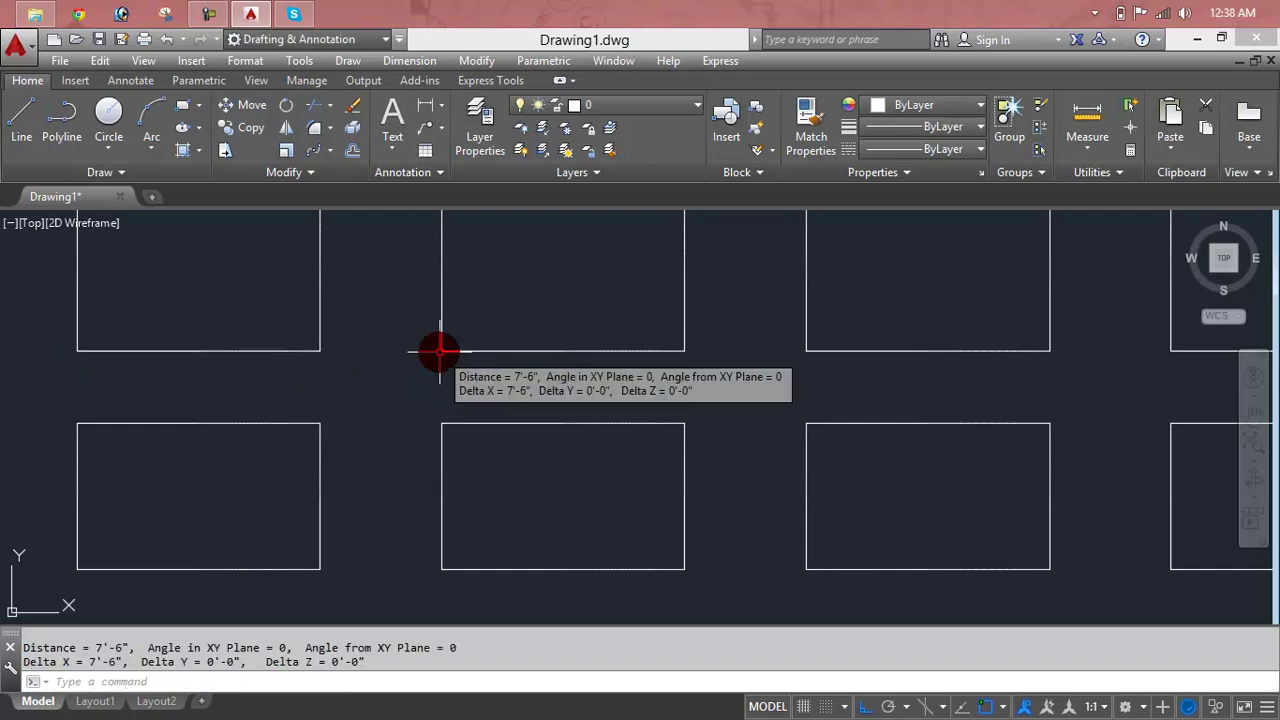
{"action": "key", "text": "Escape"}
{"action": "key", "text": "Escape"}
{"action": "left_click", "coordinate": [277, 323]}
{"action": "key", "text": "Escape"}
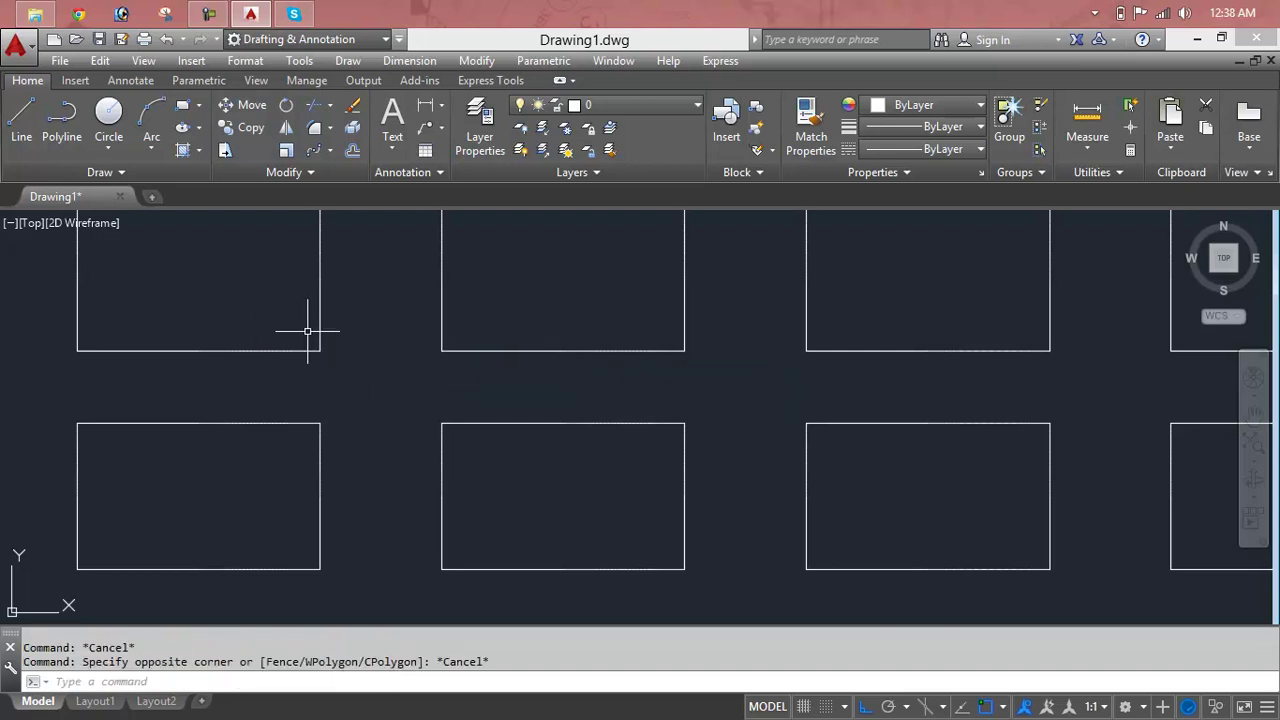
{"action": "left_click", "coordinate": [320, 326]}
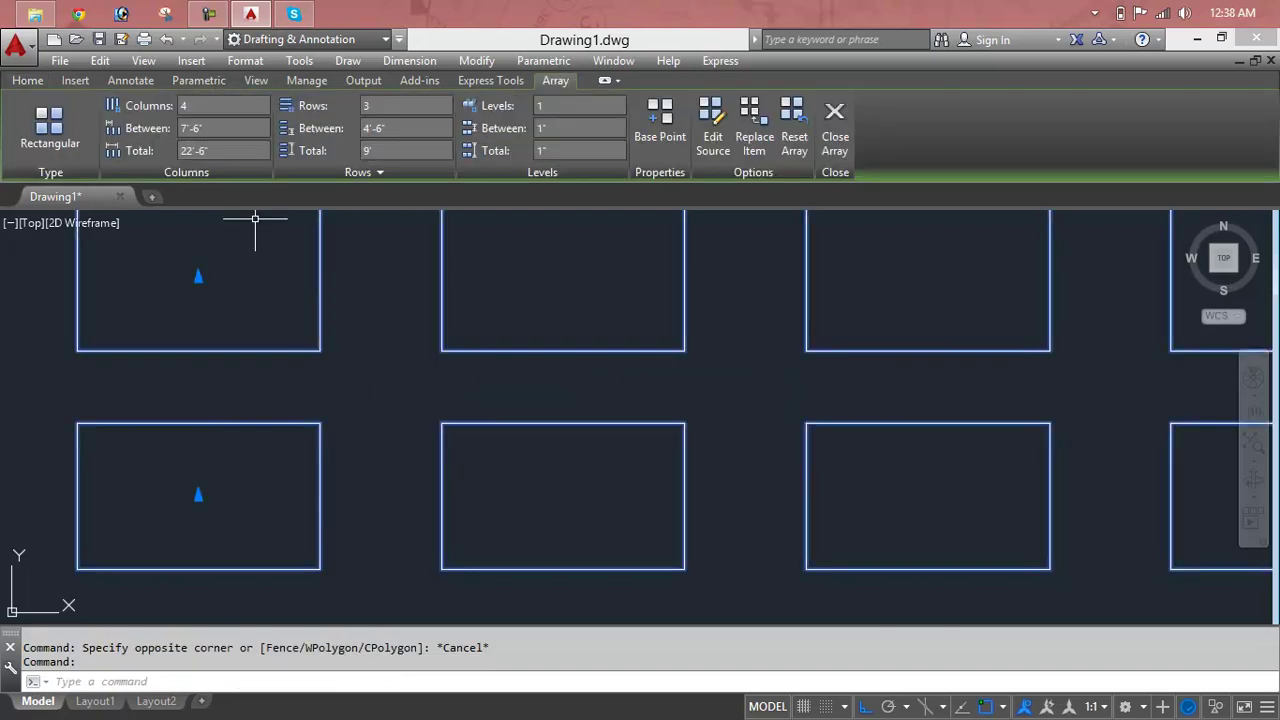
{"action": "left_click", "coordinate": [200, 128]}
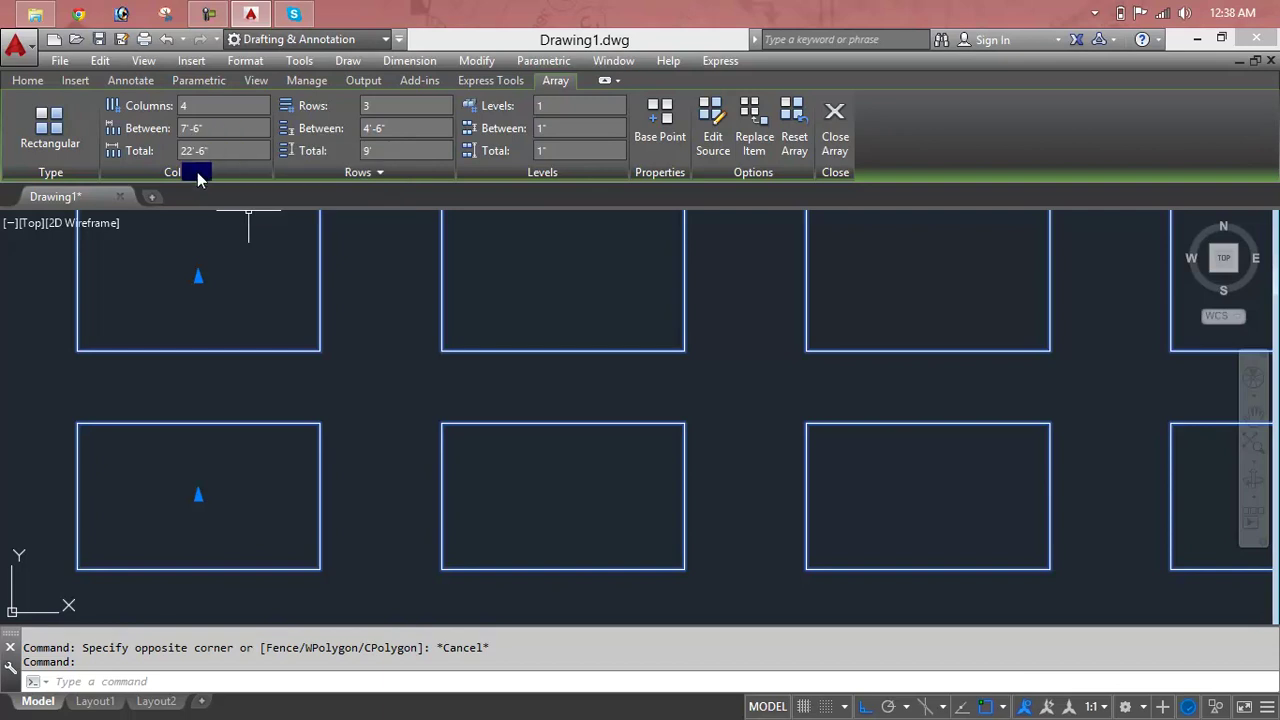
{"action": "scroll", "coordinate": [224, 212], "scroll_direction": "down", "scroll_amount": 2}
{"action": "scroll", "coordinate": [224, 212], "scroll_direction": "down", "scroll_amount": 2}
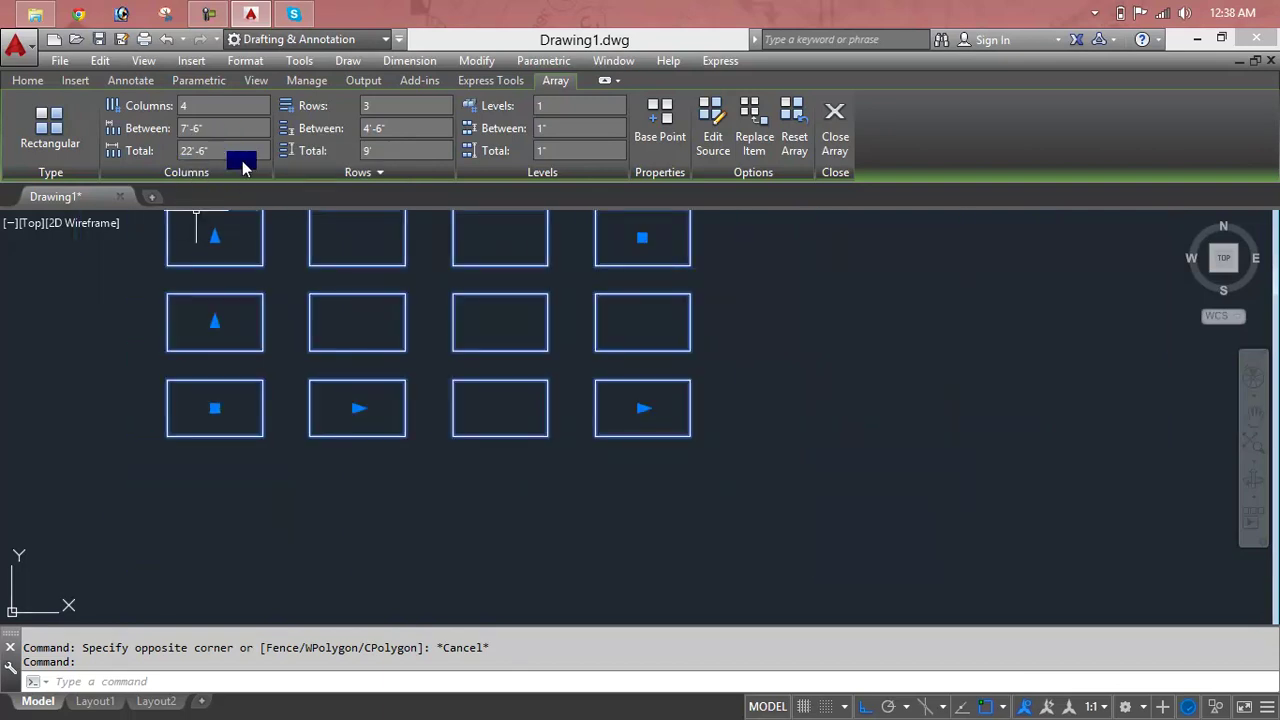
{"action": "key", "text": "Escape"}
{"action": "key", "text": "Escape"}
{"action": "type", "text": "di"}
{"action": "key", "text": "Return"}
{"action": "left_click", "coordinate": [166, 265]}
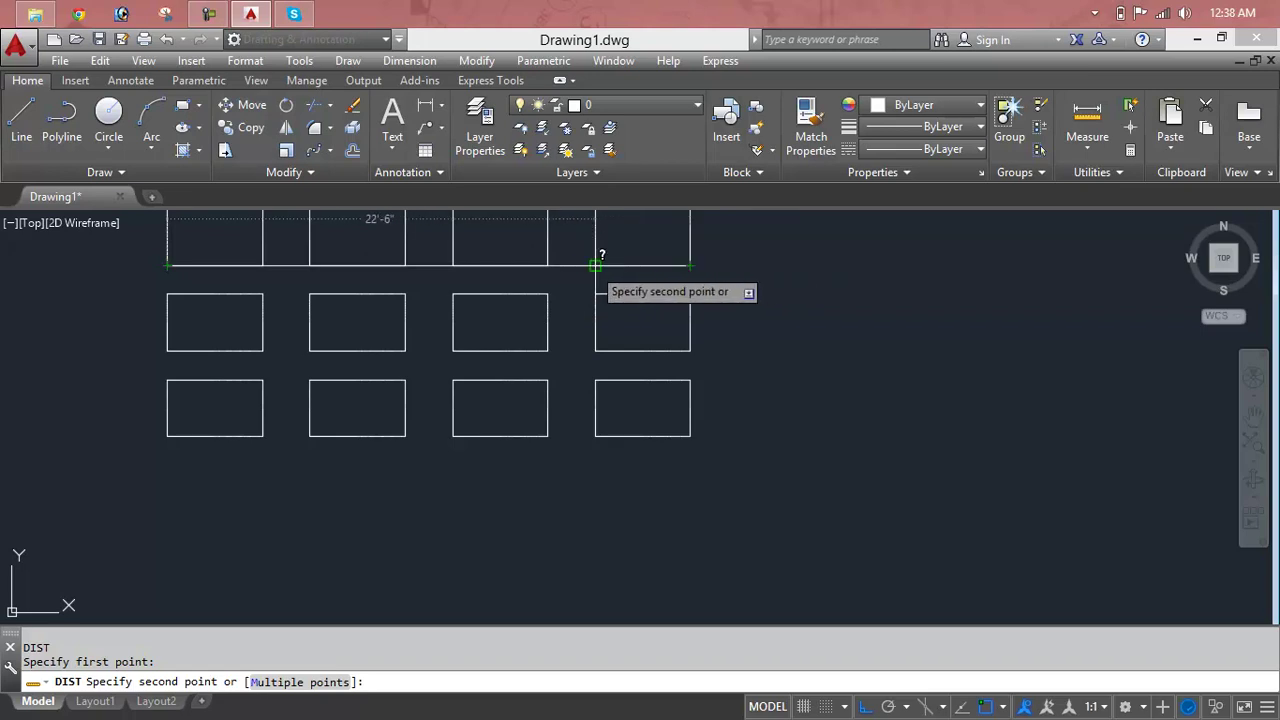
{"action": "left_click", "coordinate": [595, 265]}
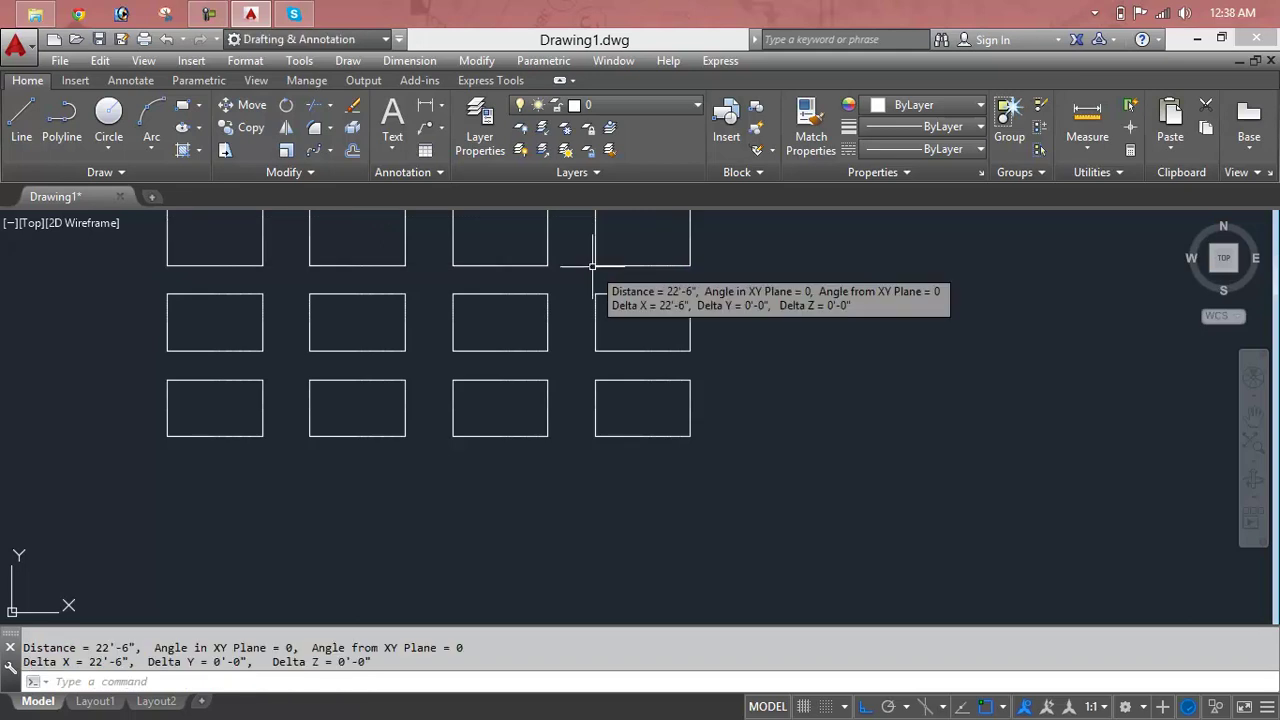
{"action": "key", "text": "Escape"}
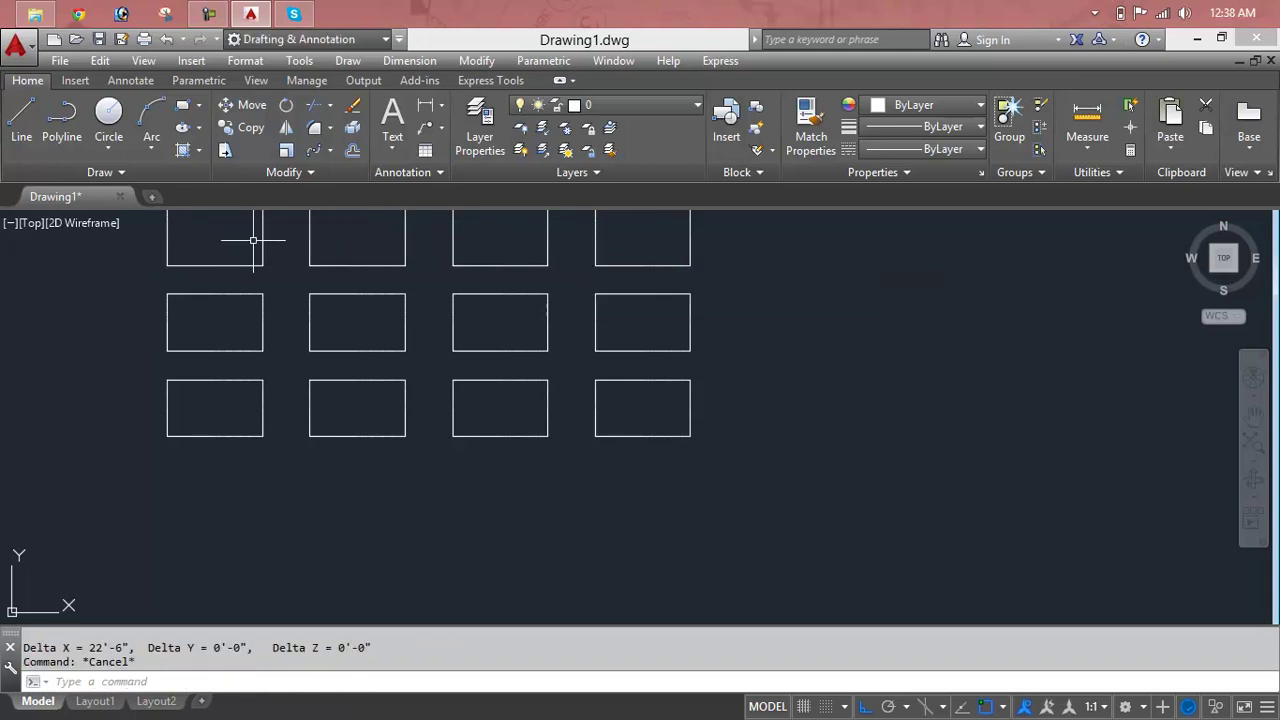
{"action": "left_click", "coordinate": [263, 242]}
{"action": "double_click", "coordinate": [219, 152]}
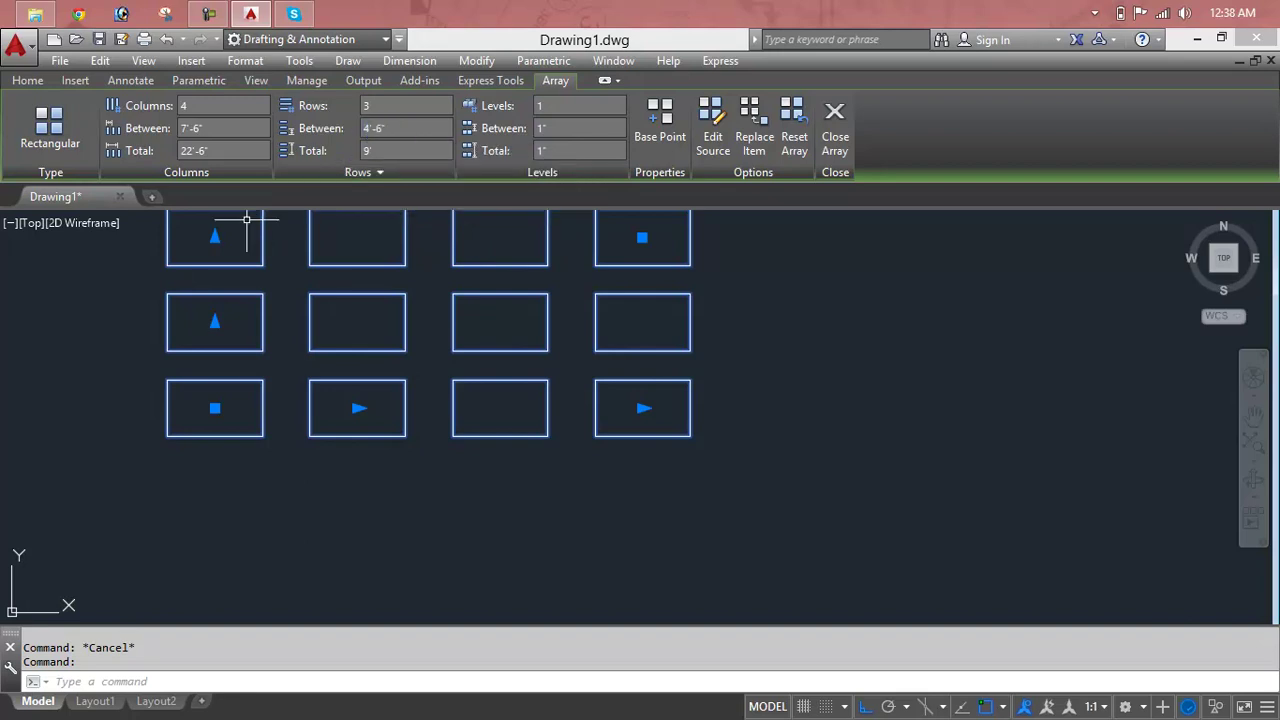
{"action": "key", "text": "Escape"}
{"action": "scroll", "coordinate": [186, 274], "scroll_direction": "down", "scroll_amount": 2}
{"action": "middle_click_drag", "start_coordinate": [191, 266], "coordinate": [223, 286]}
{"action": "scroll", "coordinate": [215, 298], "scroll_direction": "up", "scroll_amount": 2}
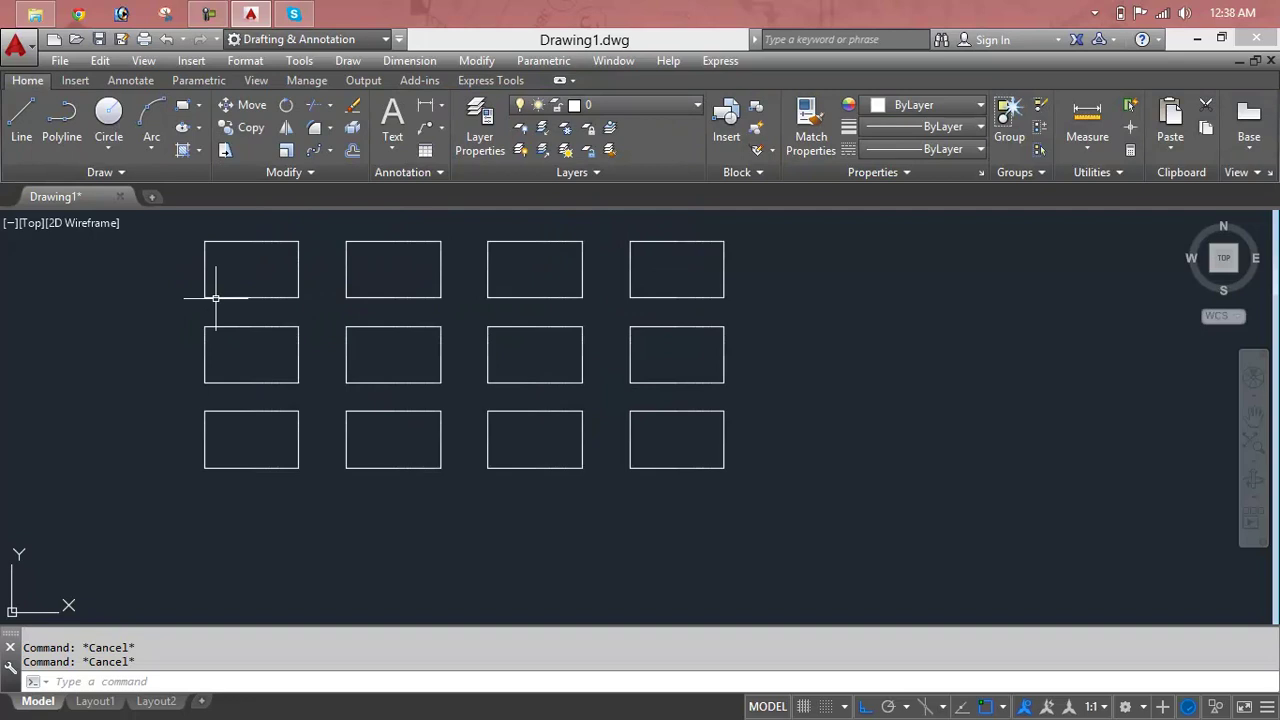
{"action": "type", "text": "di"}
{"action": "key", "text": "Return"}
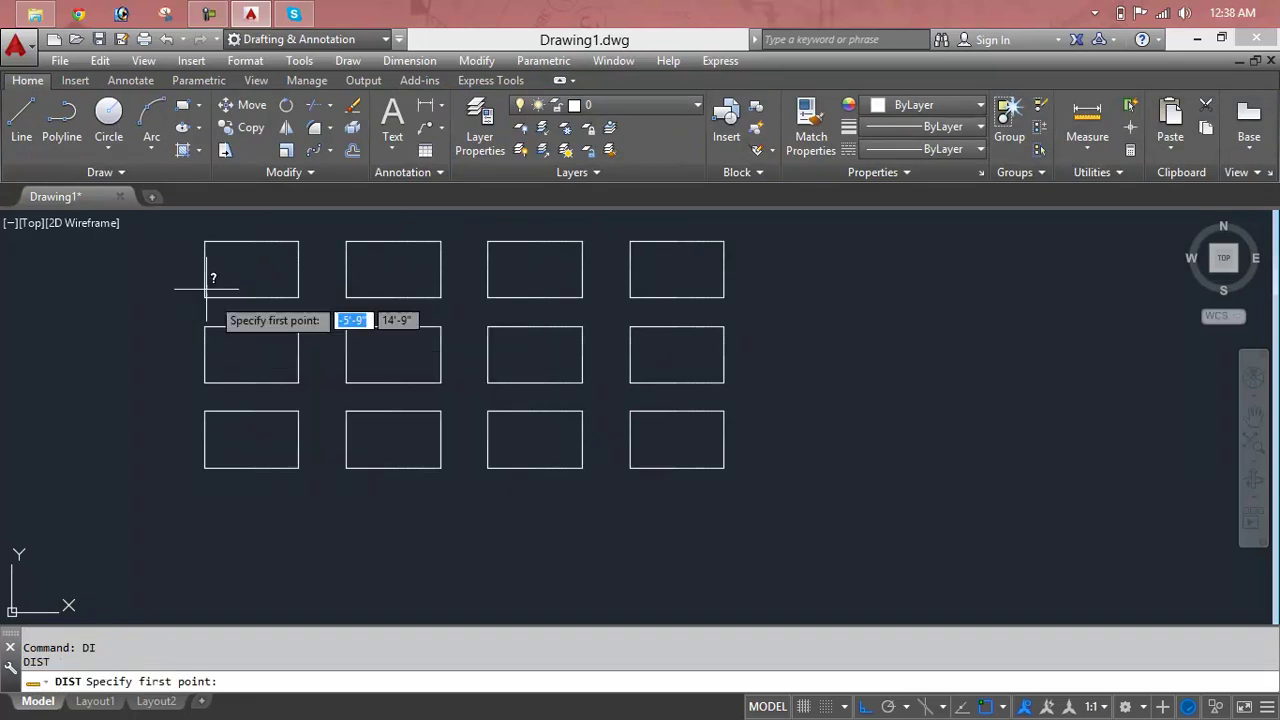
{"action": "left_click", "coordinate": [203, 240]}
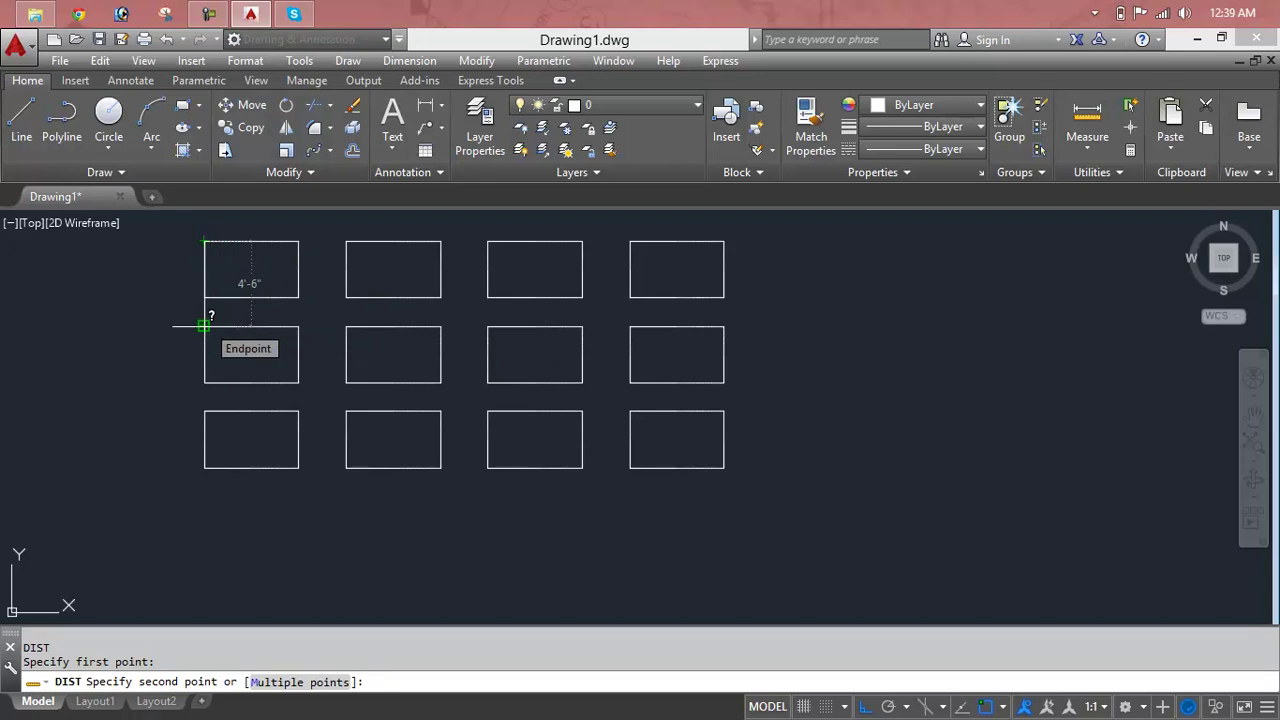
{"action": "left_click", "coordinate": [203, 325]}
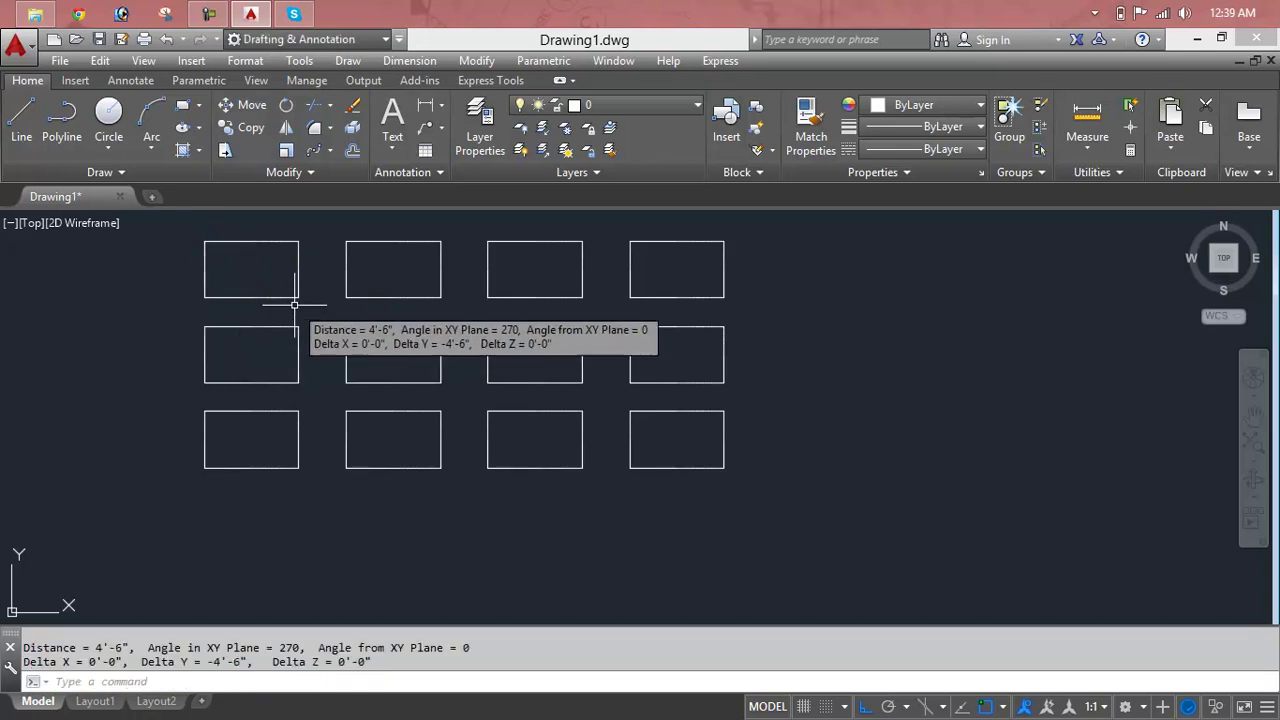
{"action": "left_click", "coordinate": [300, 274]}
{"action": "left_click", "coordinate": [296, 276]}
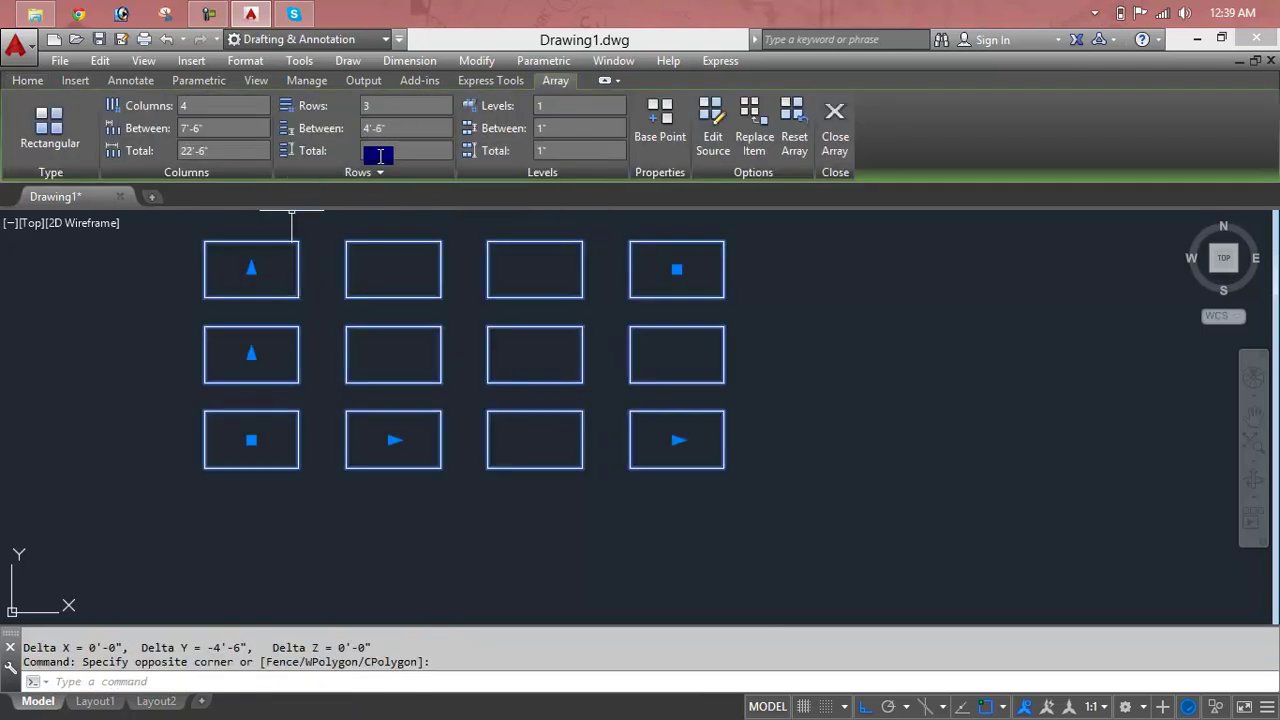
{"action": "key", "text": "Escape"}
{"action": "key", "text": "Escape"}
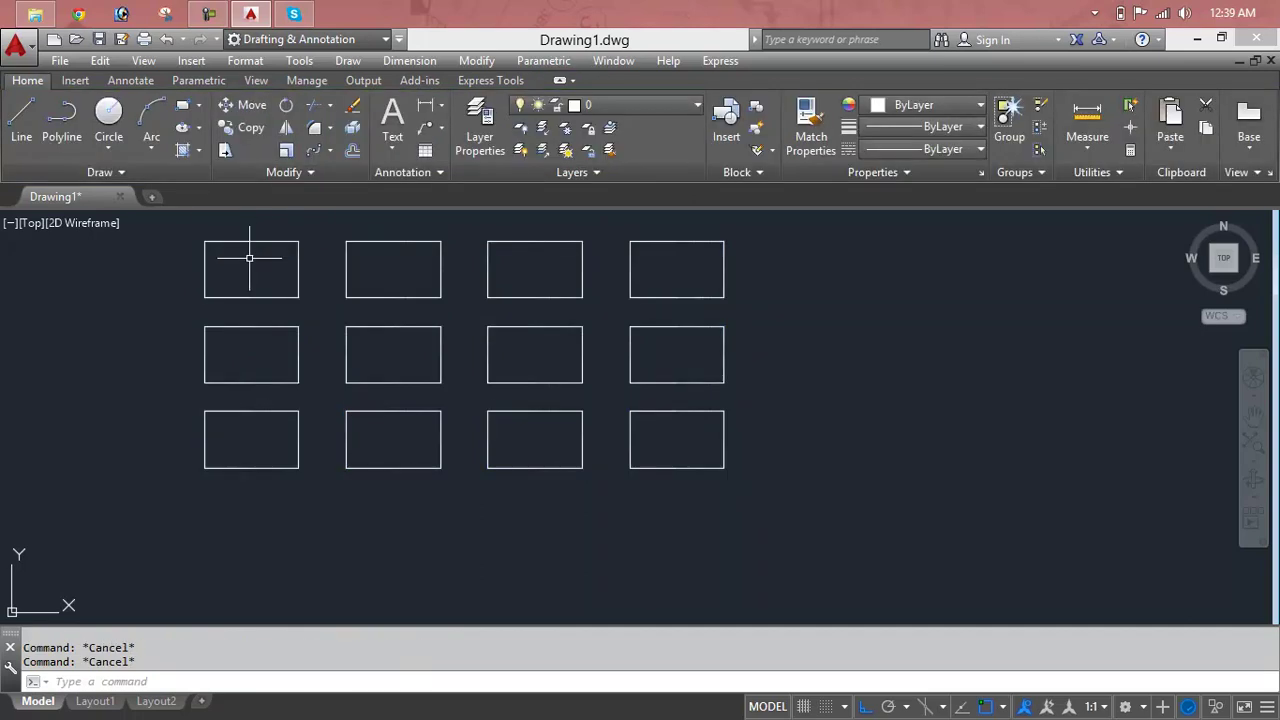
{"action": "type", "text": "di"}
{"action": "key", "text": "Return"}
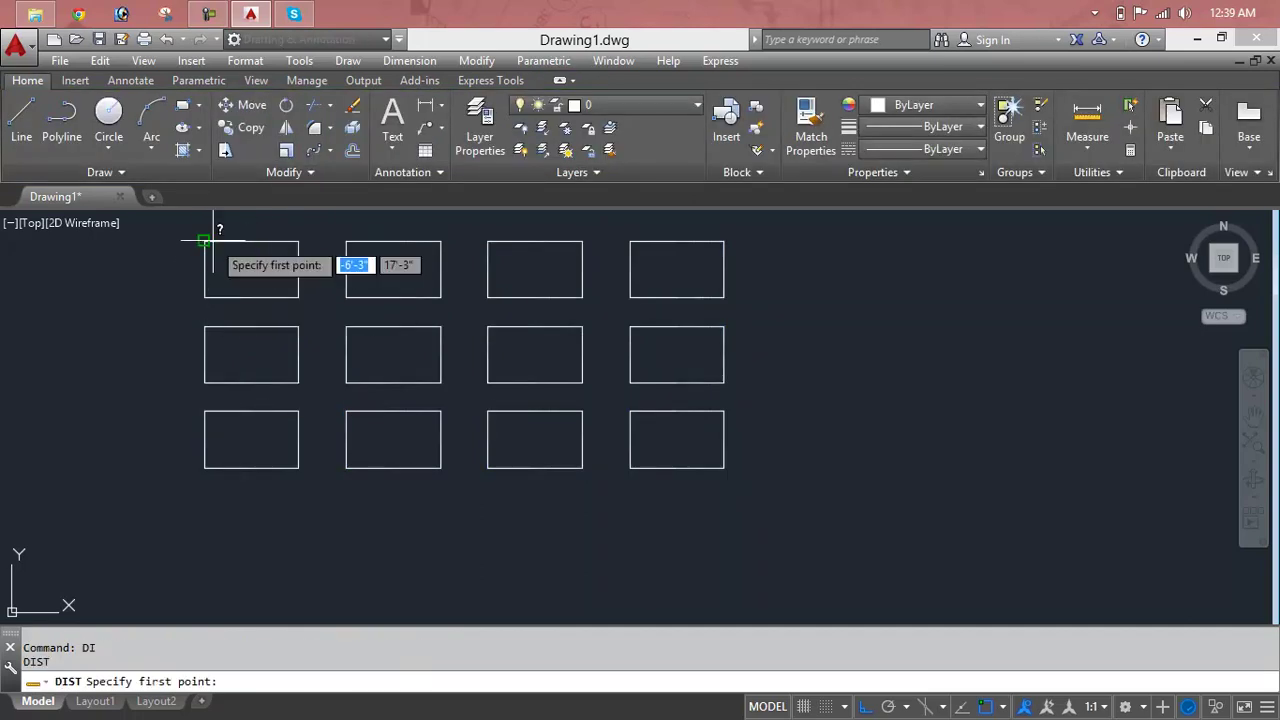
{"action": "left_click", "coordinate": [204, 241]}
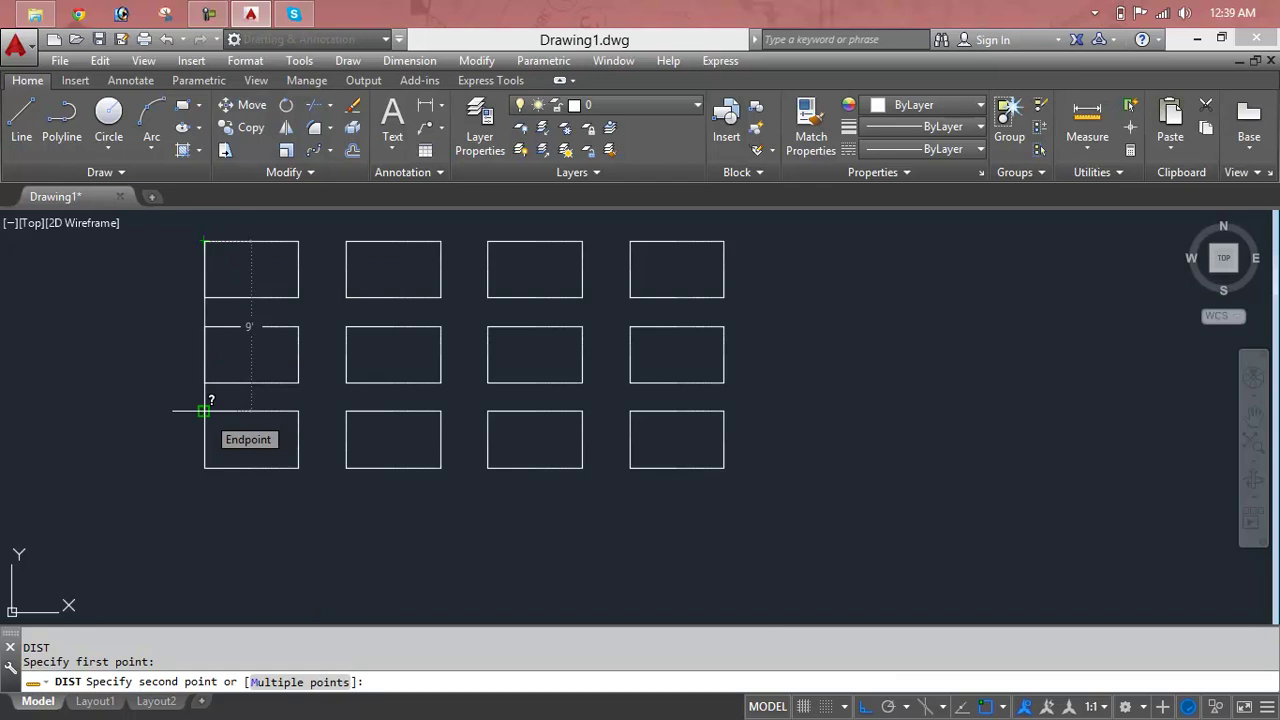
{"action": "left_click", "coordinate": [204, 411]}
{"action": "key", "text": "Escape"}
{"action": "key", "text": "Escape"}
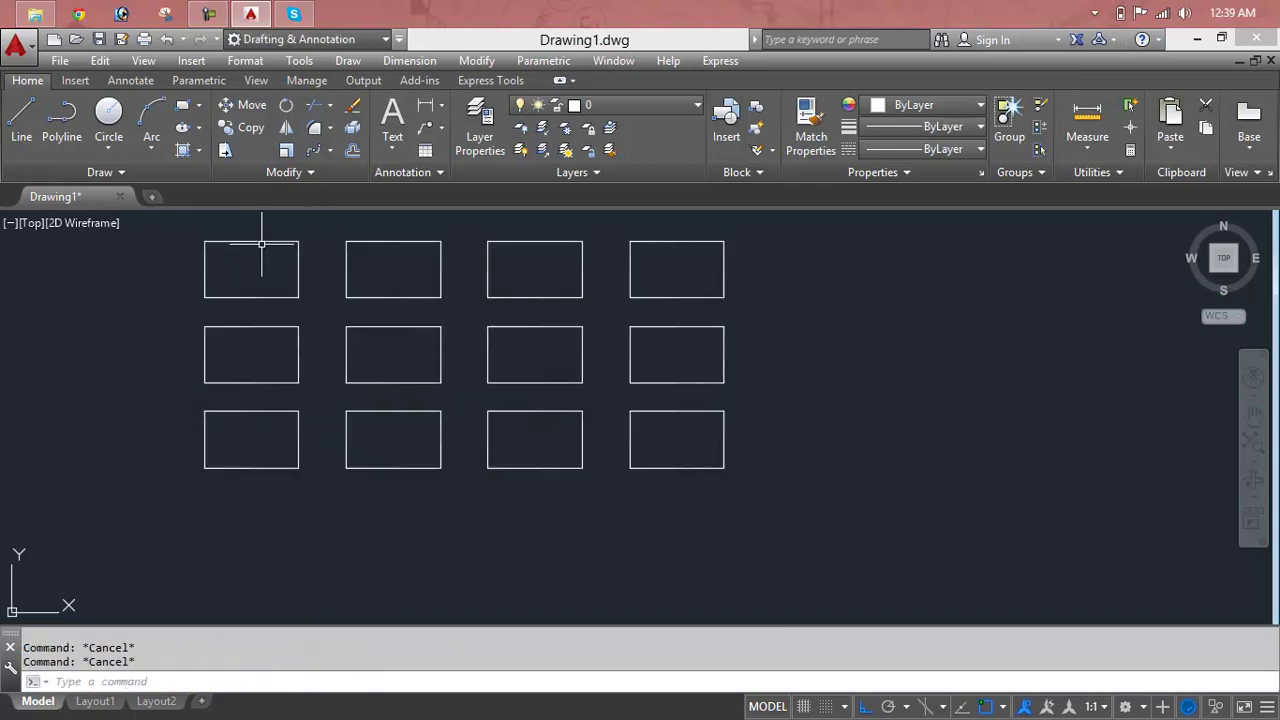
{"action": "left_click", "coordinate": [261, 243]}
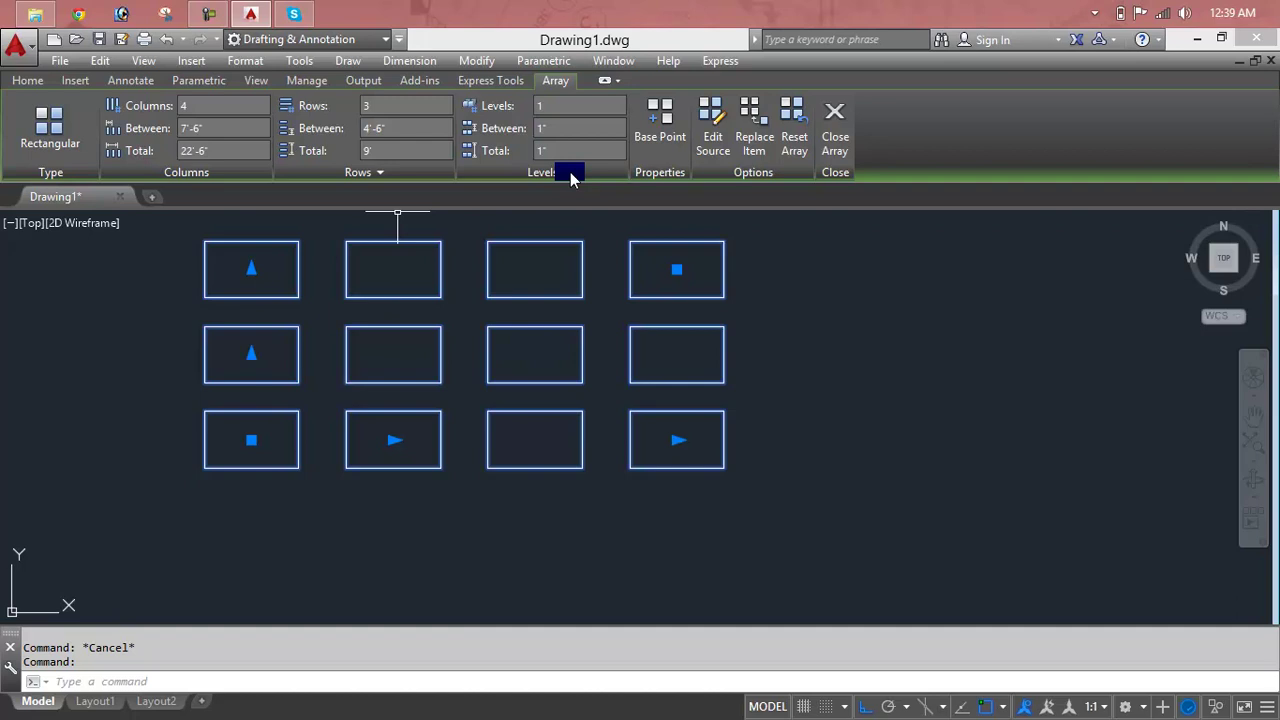
Move the array's base point to a spot below the rectangles.
{"action": "left_click", "coordinate": [662, 120]}
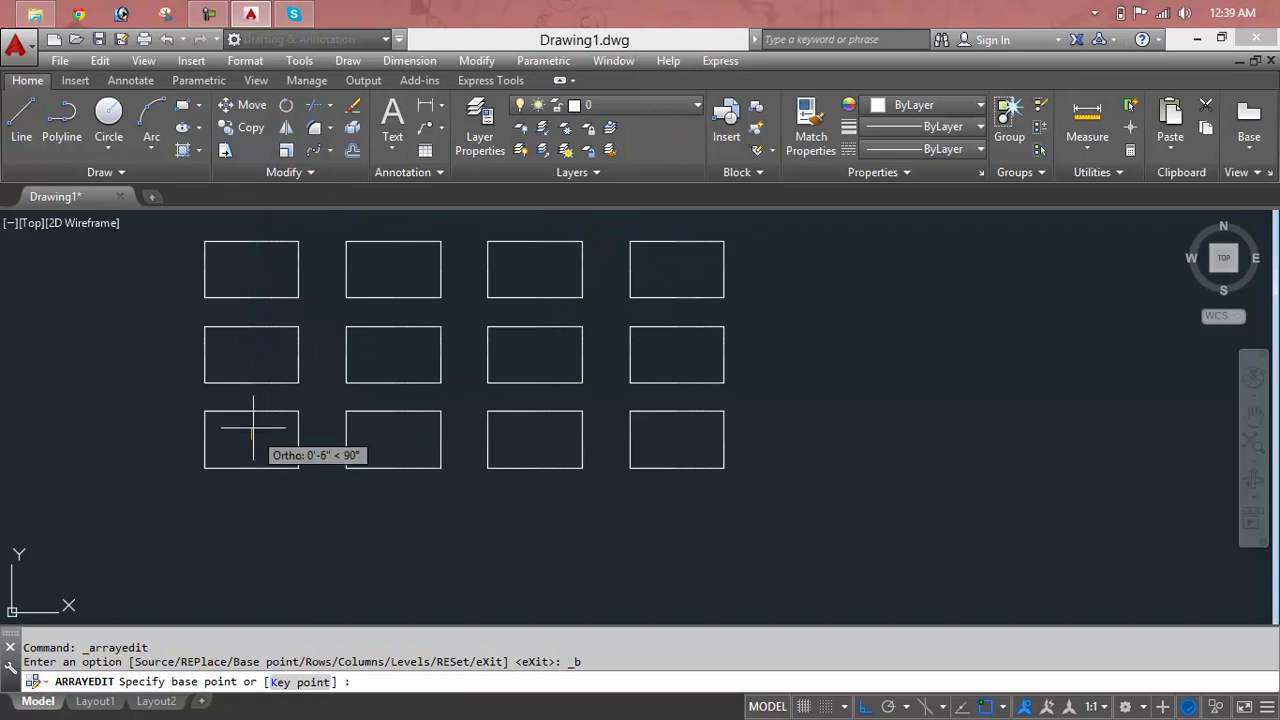
{"action": "middle_click_drag", "start_coordinate": [257, 437], "coordinate": [313, 513]}
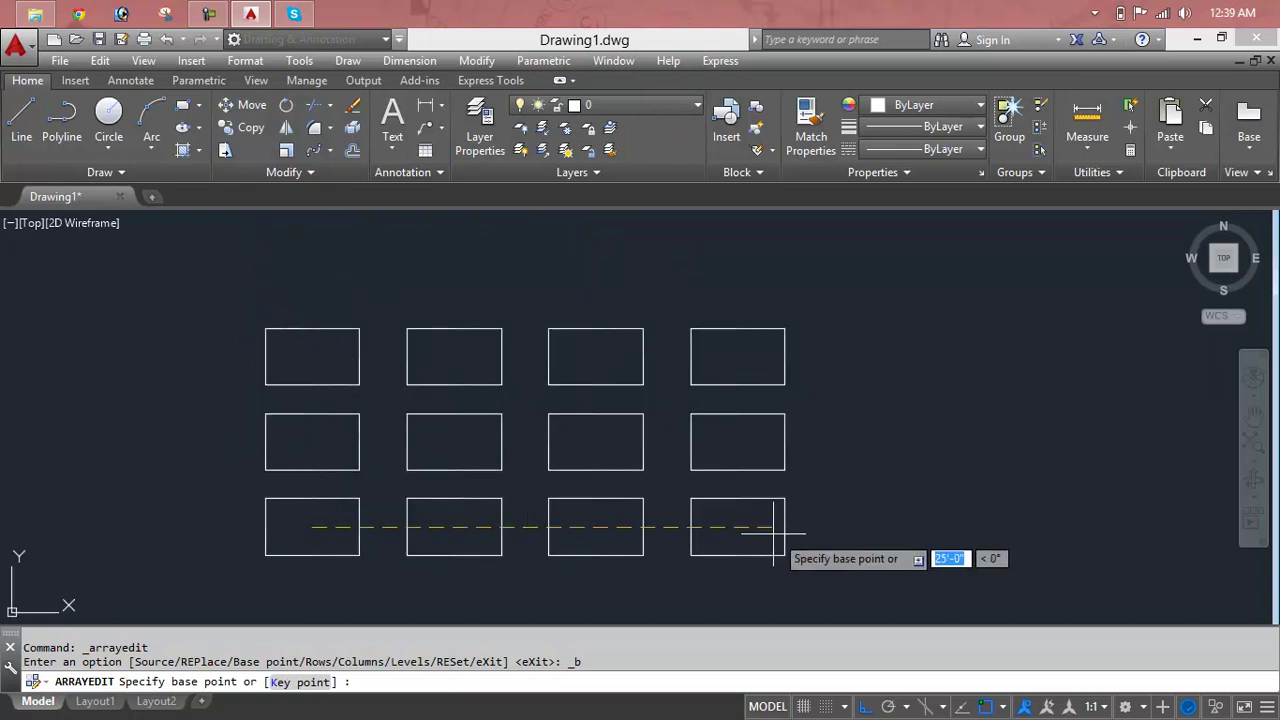
{"action": "middle_click_drag", "start_coordinate": [343, 430], "coordinate": [412, 229]}
{"action": "left_click", "coordinate": [395, 531]}
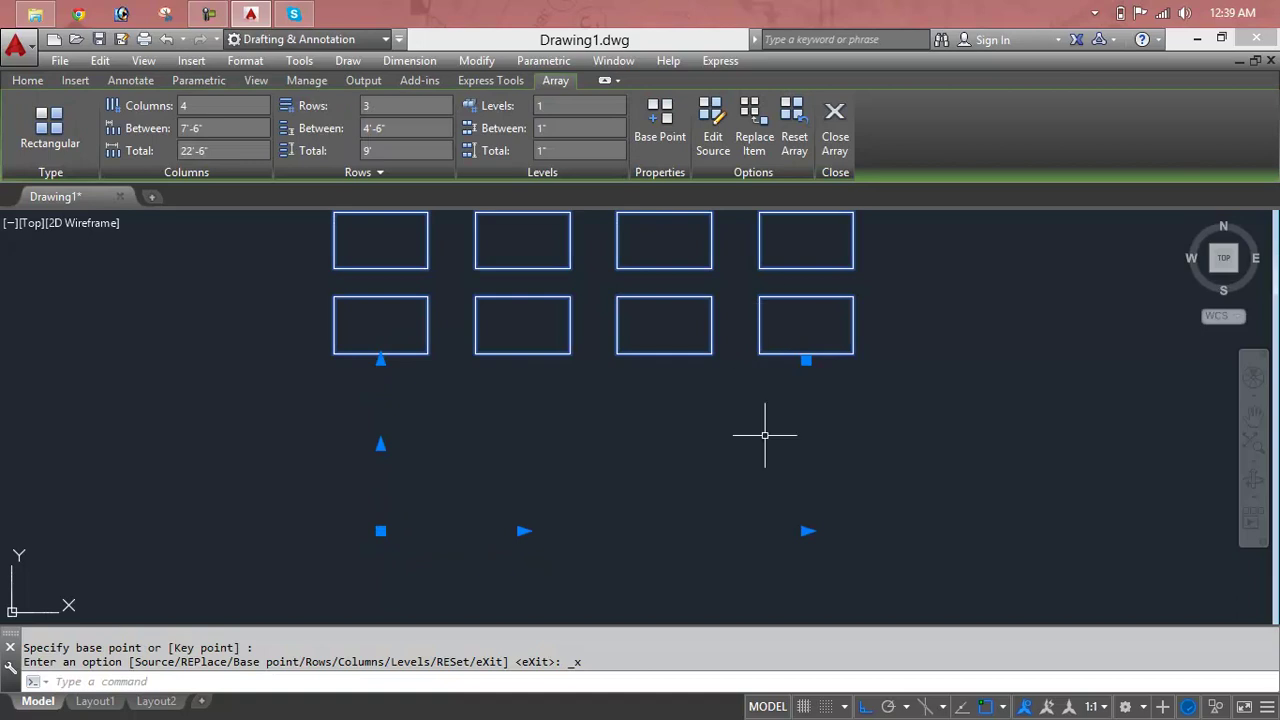
{"action": "key", "text": "Escape"}
{"action": "key", "text": "Escape"}
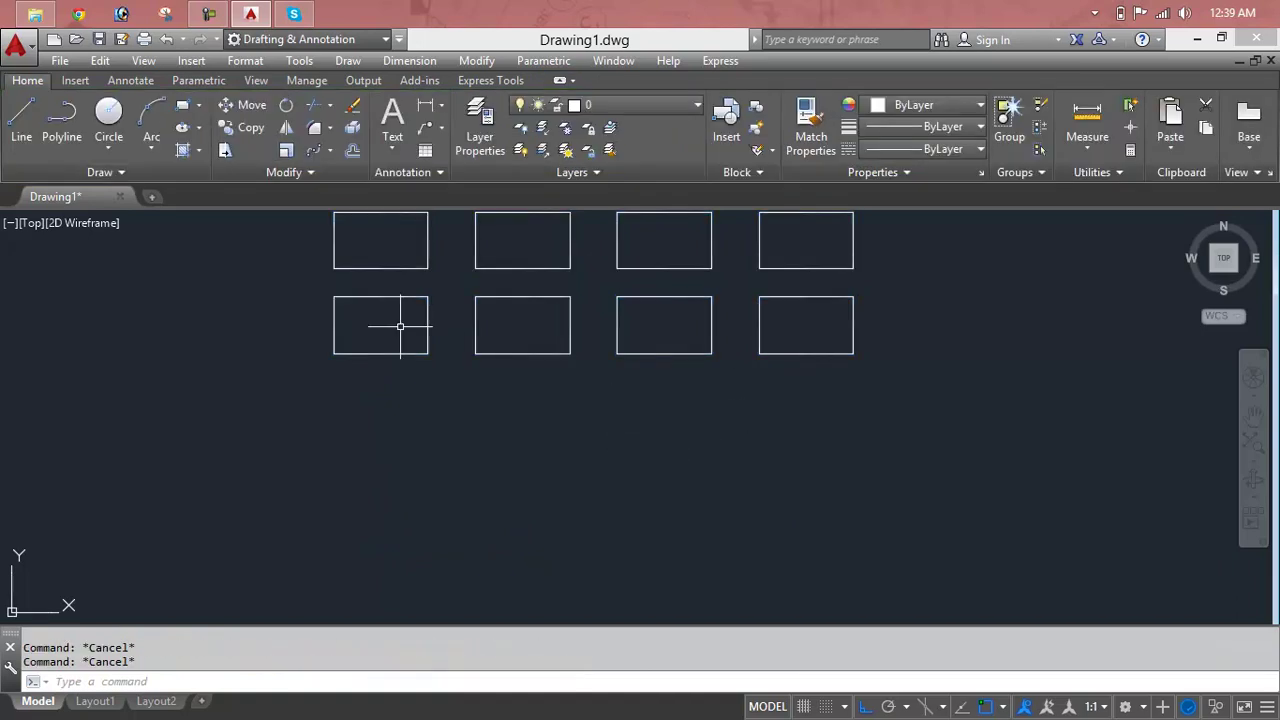
Reselect the array, set its base point at the lower-left rectangle, and zoom out.
{"action": "left_click", "coordinate": [405, 328]}
{"action": "left_click", "coordinate": [425, 296]}
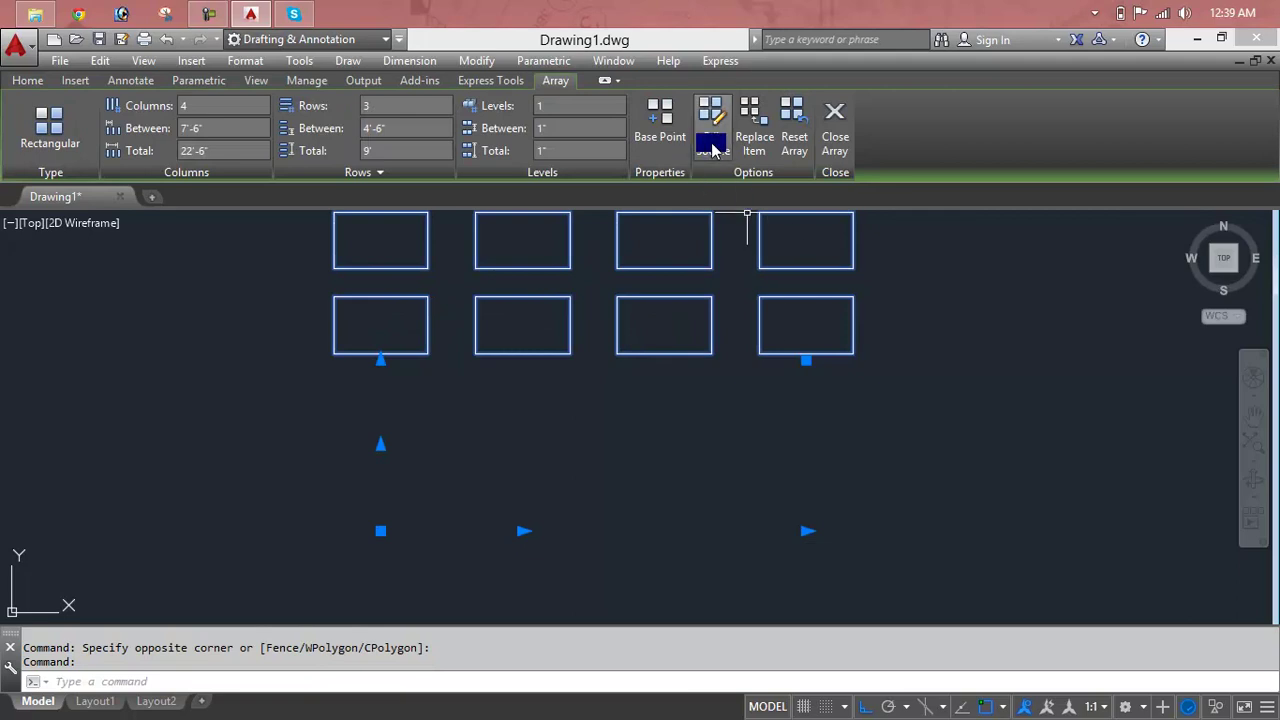
{"action": "left_click", "coordinate": [648, 138]}
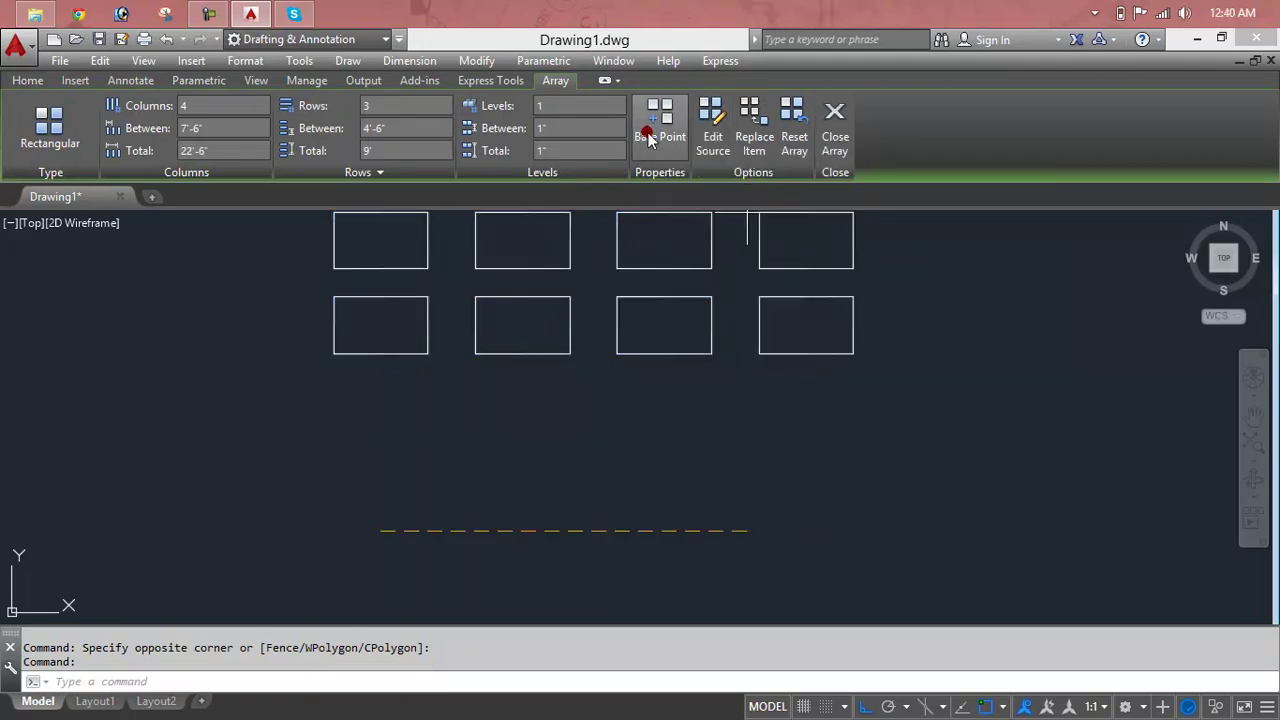
{"action": "left_click", "coordinate": [381, 335]}
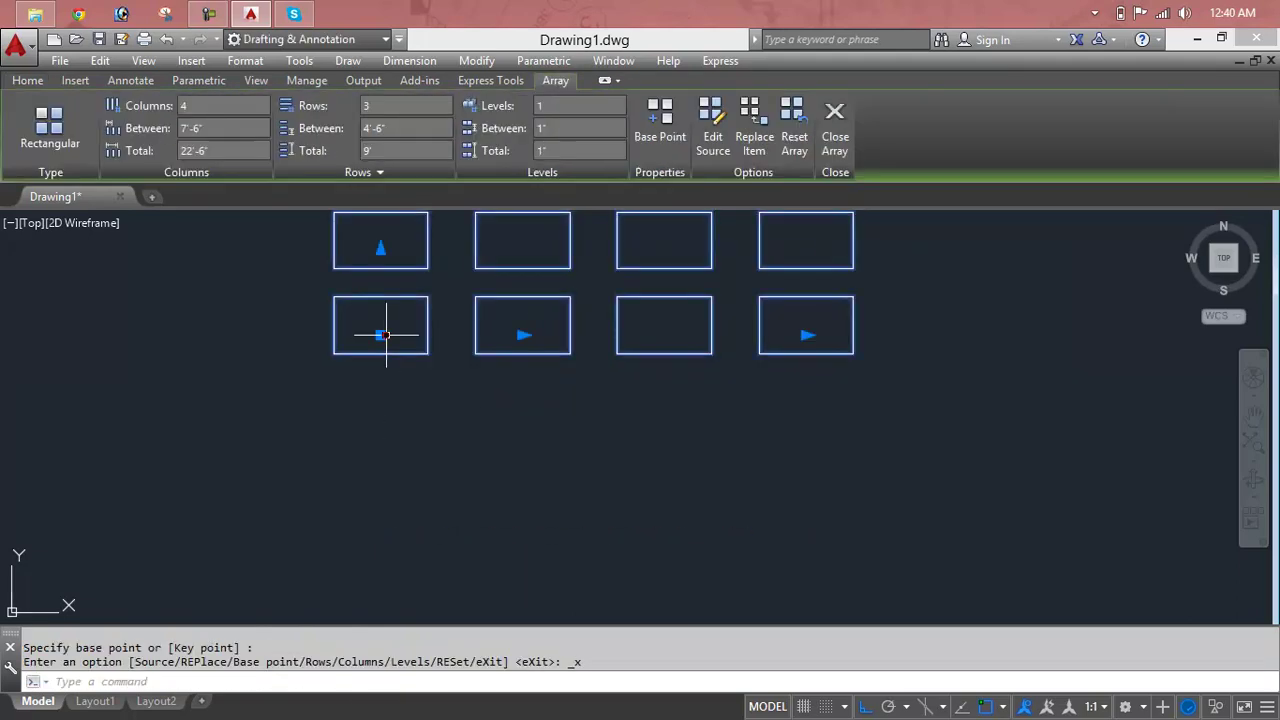
{"action": "scroll", "coordinate": [423, 345], "scroll_direction": "down", "scroll_amount": 2}
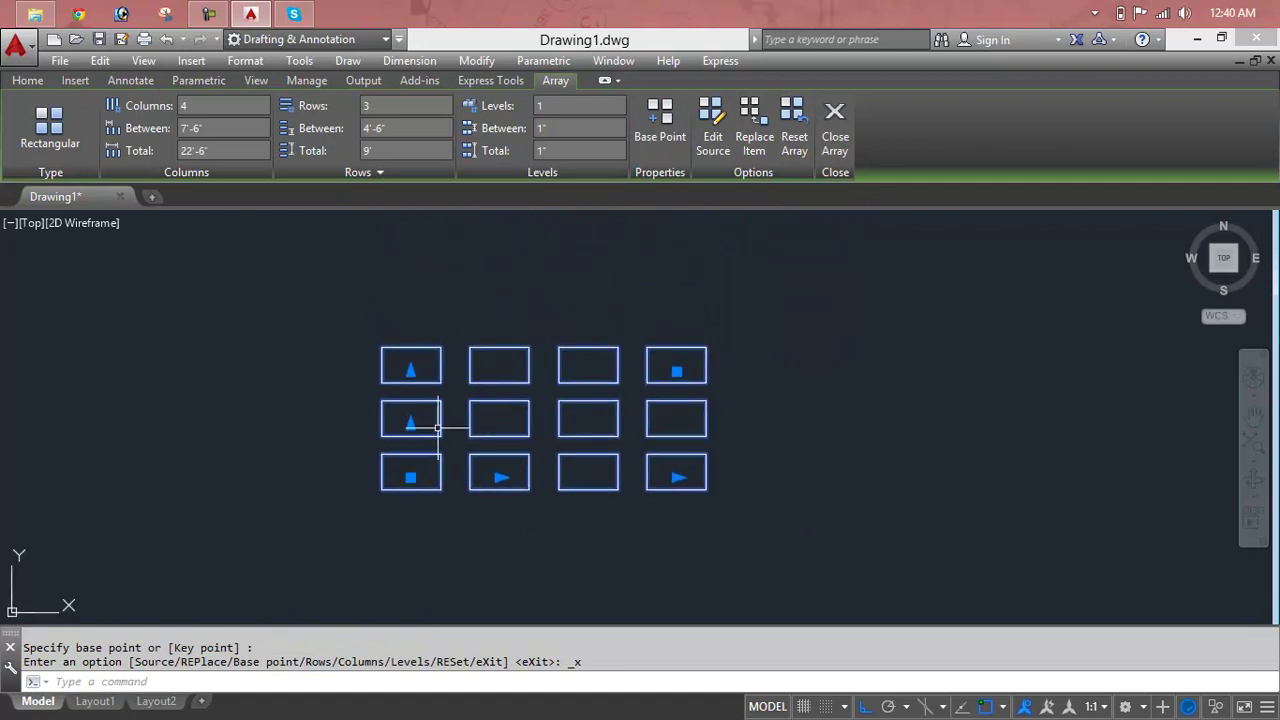
{"action": "left_click", "coordinate": [419, 477]}
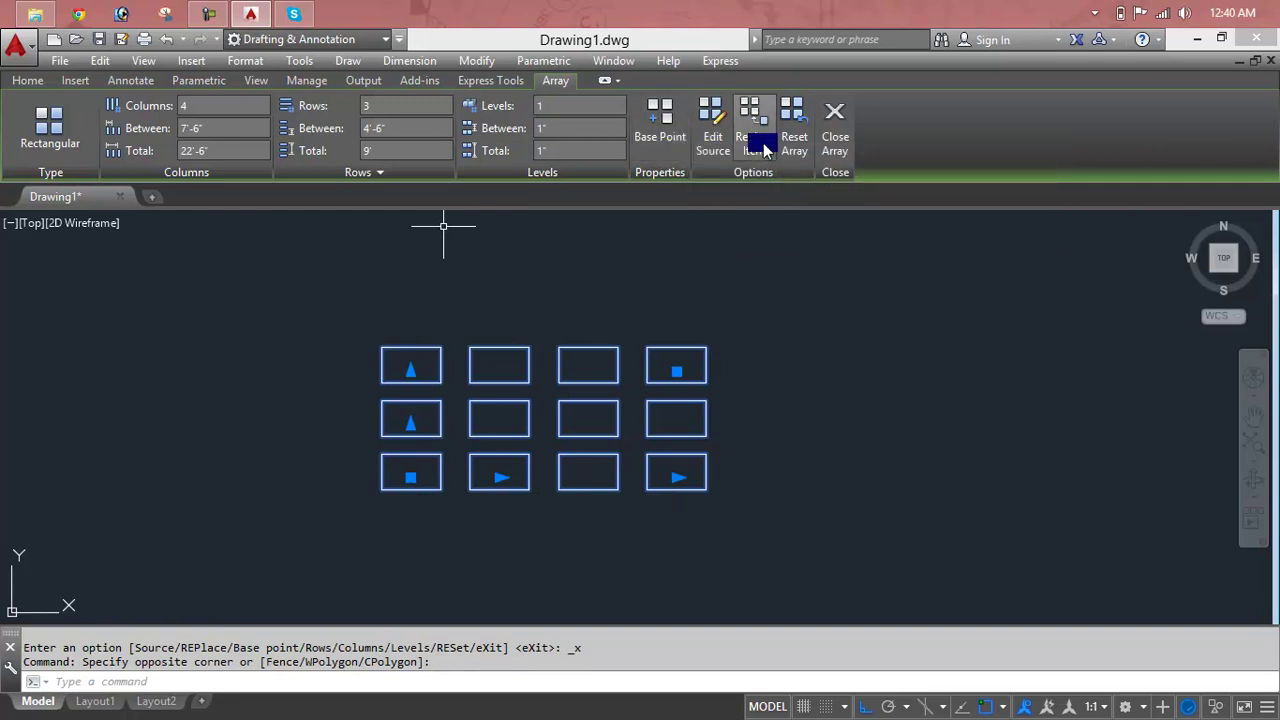
{"action": "left_click", "coordinate": [758, 138]}
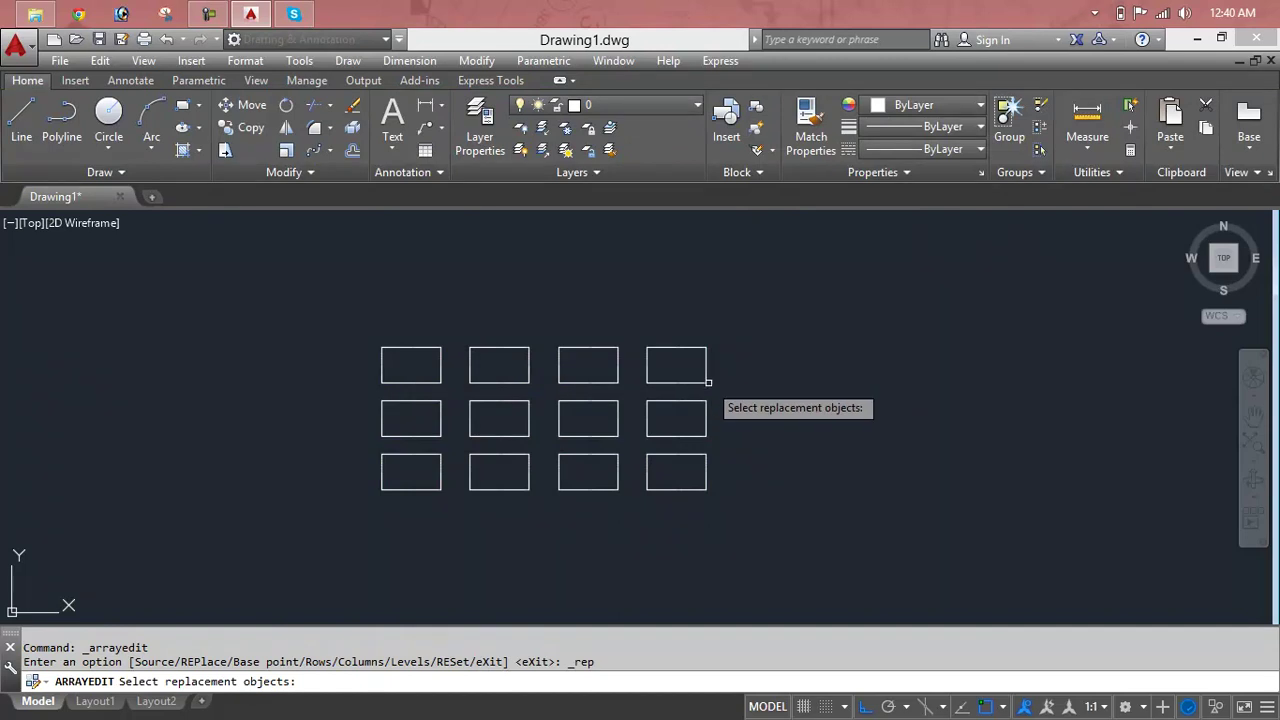
{"action": "left_click", "coordinate": [701, 382]}
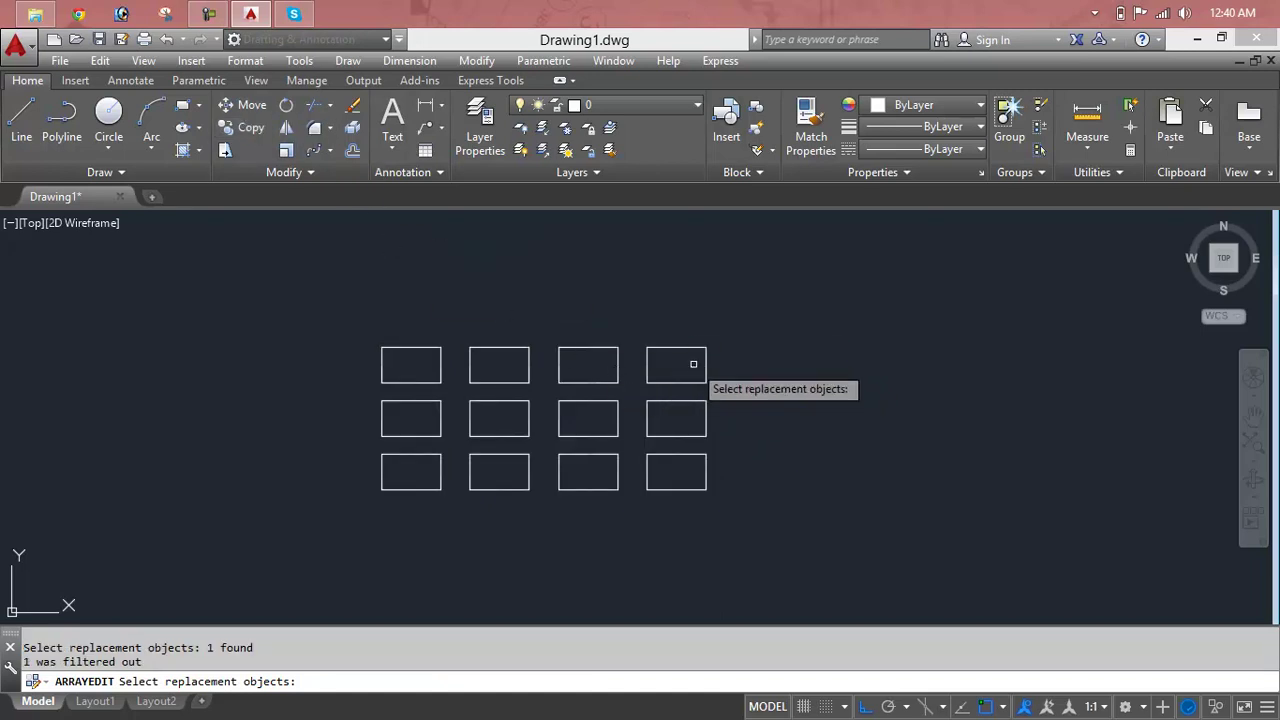
{"action": "left_click", "coordinate": [117, 156]}
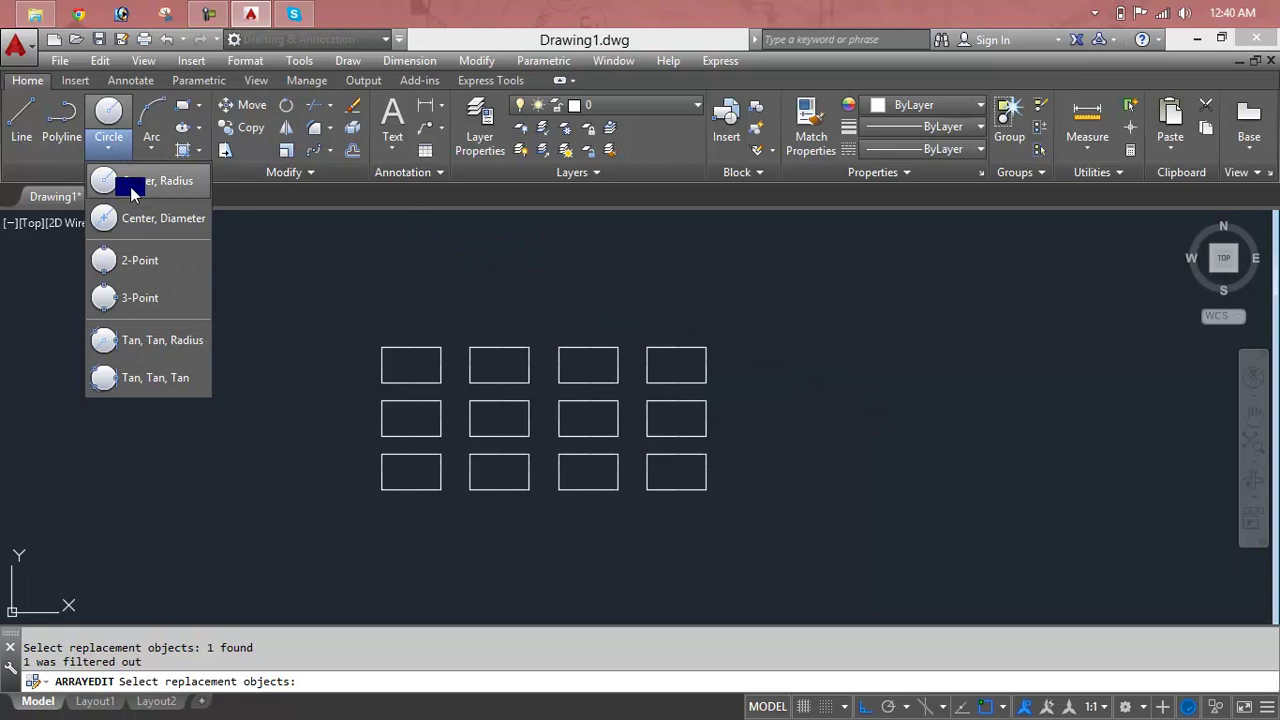
{"action": "left_click", "coordinate": [147, 253]}
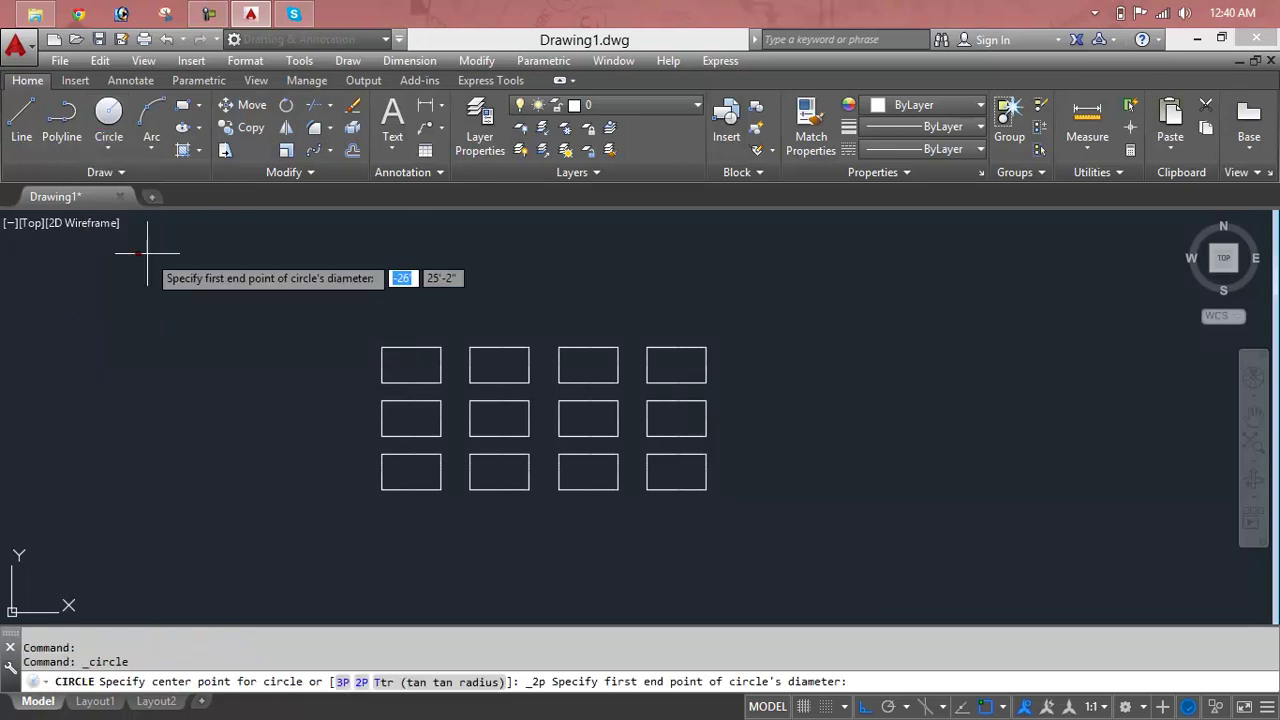
{"action": "left_click", "coordinate": [815, 297]}
{"action": "left_click", "coordinate": [861, 334]}
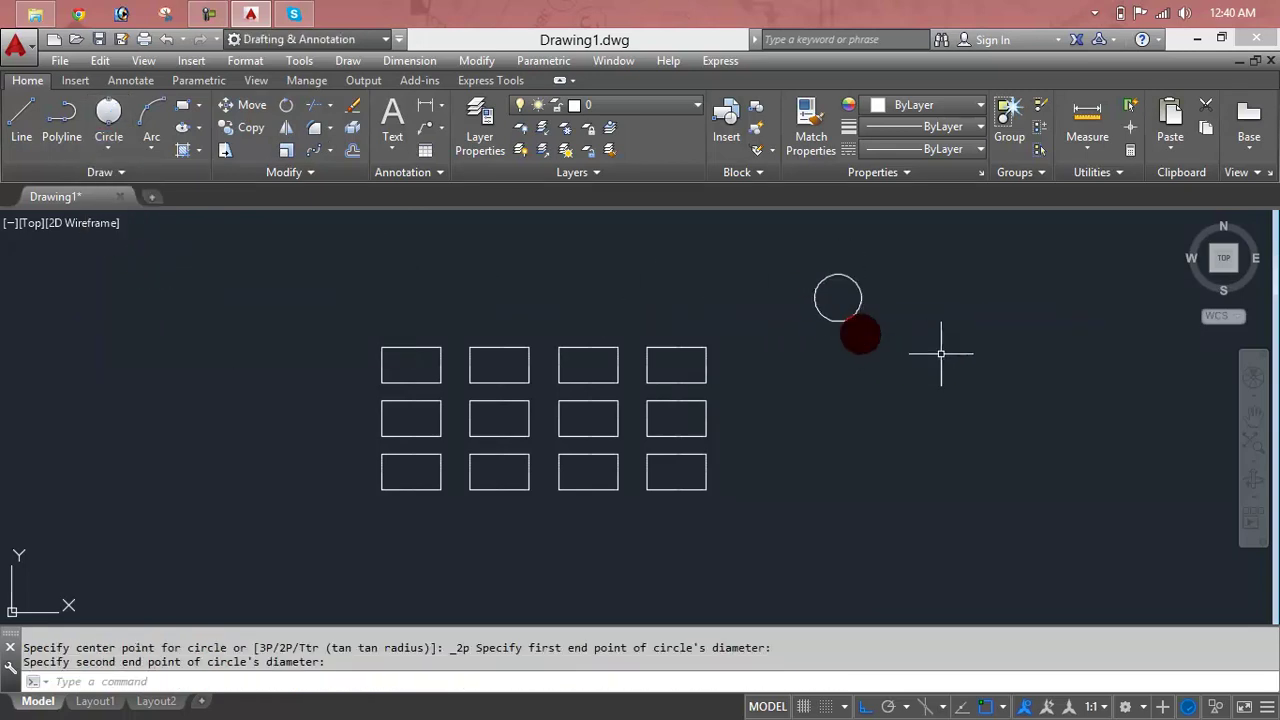
{"action": "left_click", "coordinate": [857, 300]}
{"action": "key", "text": "Delete"}
{"action": "left_click", "coordinate": [757, 340]}
{"action": "left_click", "coordinate": [492, 436]}
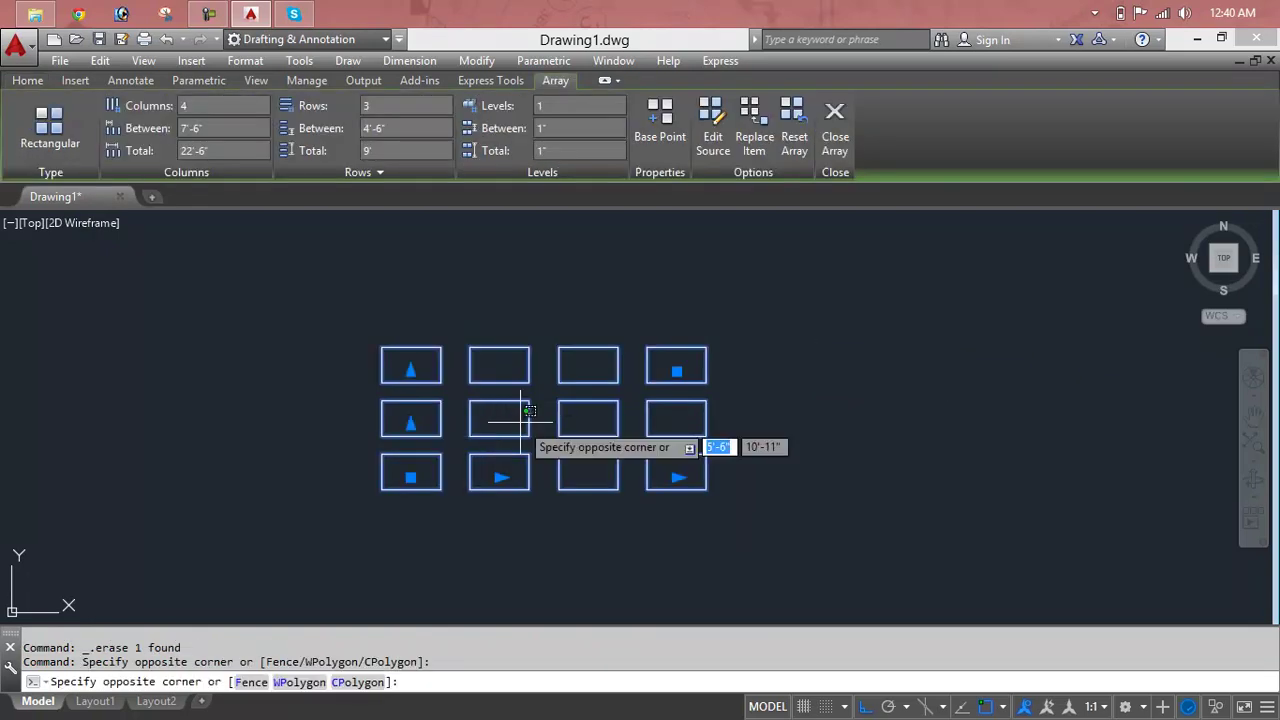
{"action": "key", "text": "Escape"}
{"action": "key", "text": "Escape"}
{"action": "key", "text": "Escape"}
{"action": "left_click", "coordinate": [521, 383]}
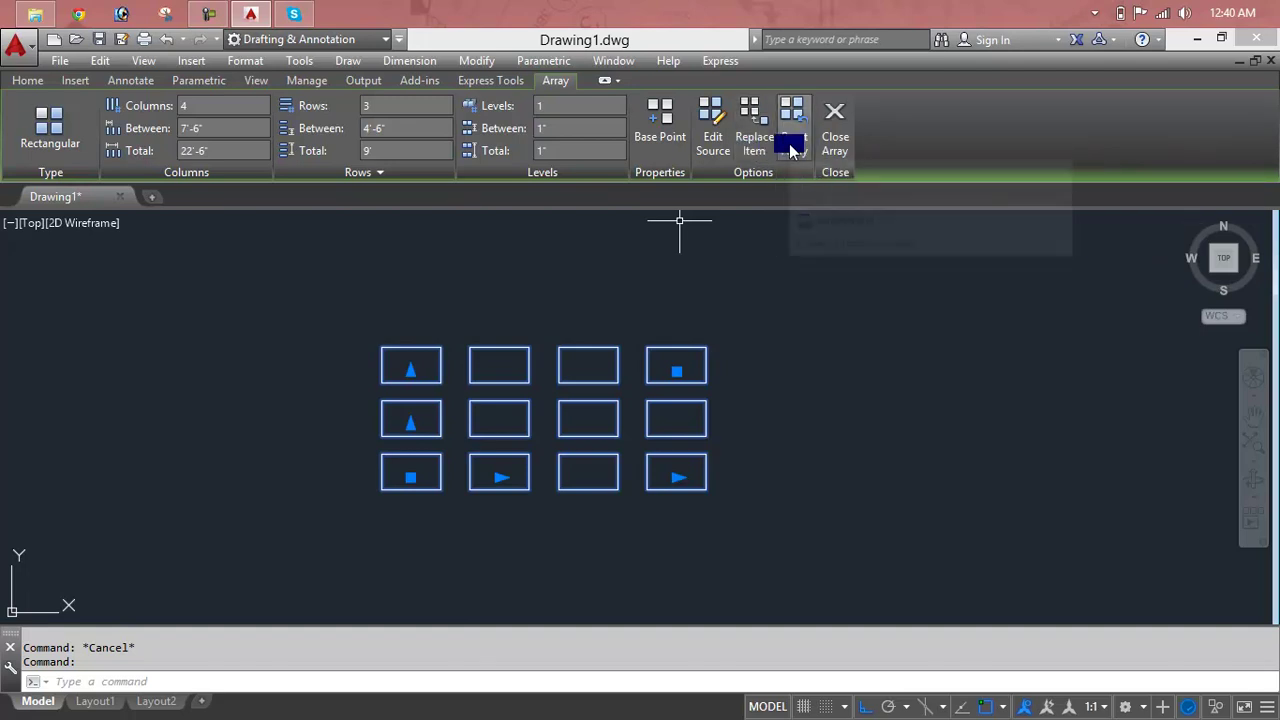
Reset the array's items, then select and delete the entire 4×3 rectangle array.
{"action": "left_click", "coordinate": [790, 148]}
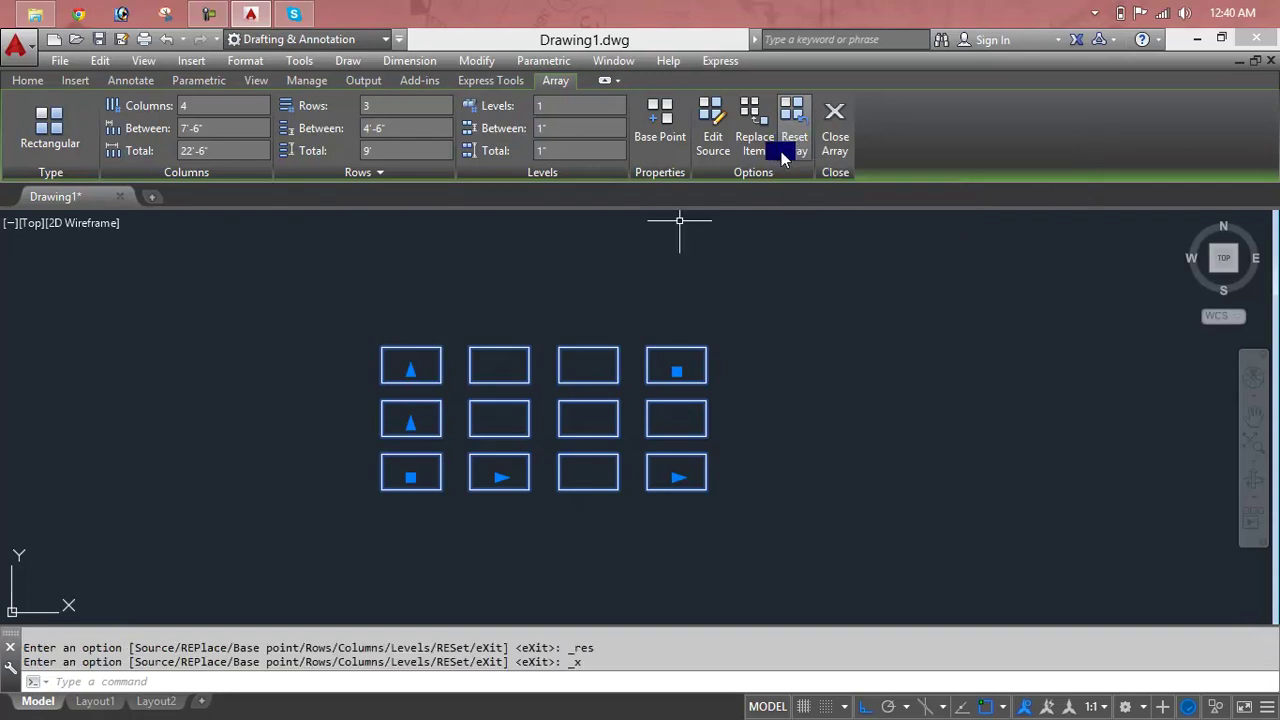
{"action": "left_click", "coordinate": [840, 120]}
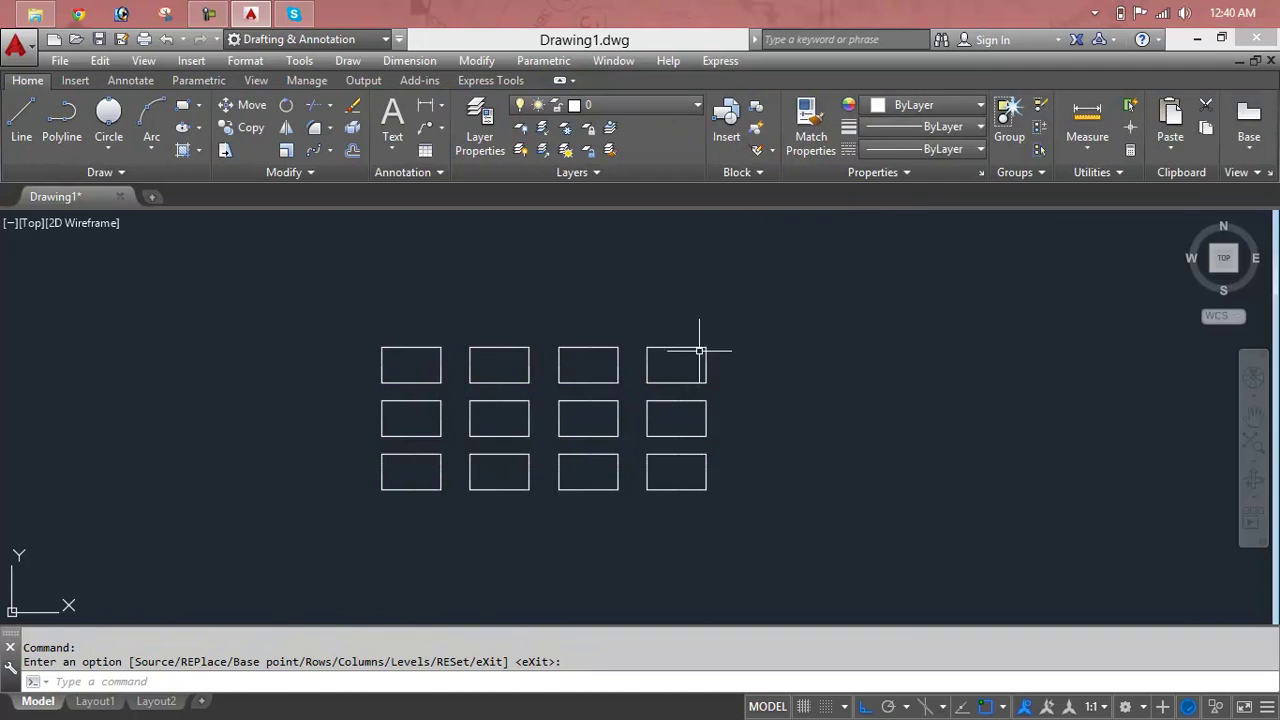
{"action": "key", "text": "ctrl+a"}
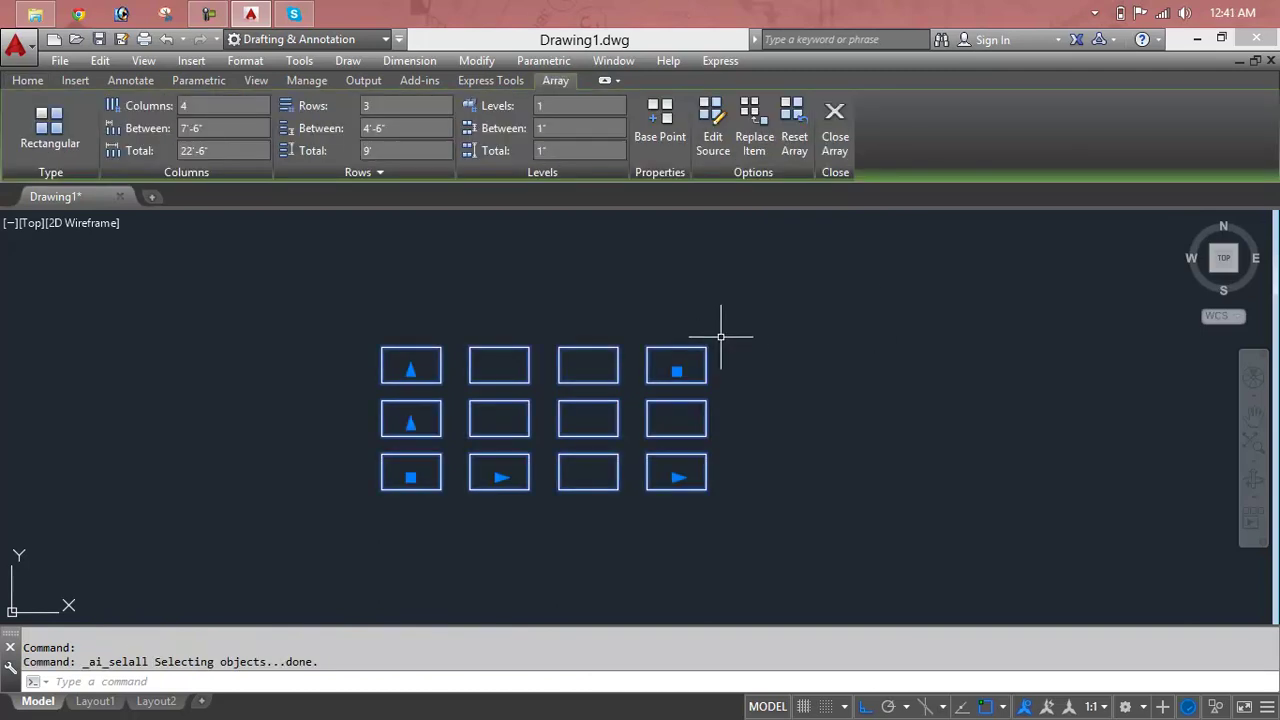
{"action": "key", "text": "Delete"}
{"action": "key", "text": "Escape"}
{"action": "key", "text": "Escape"}
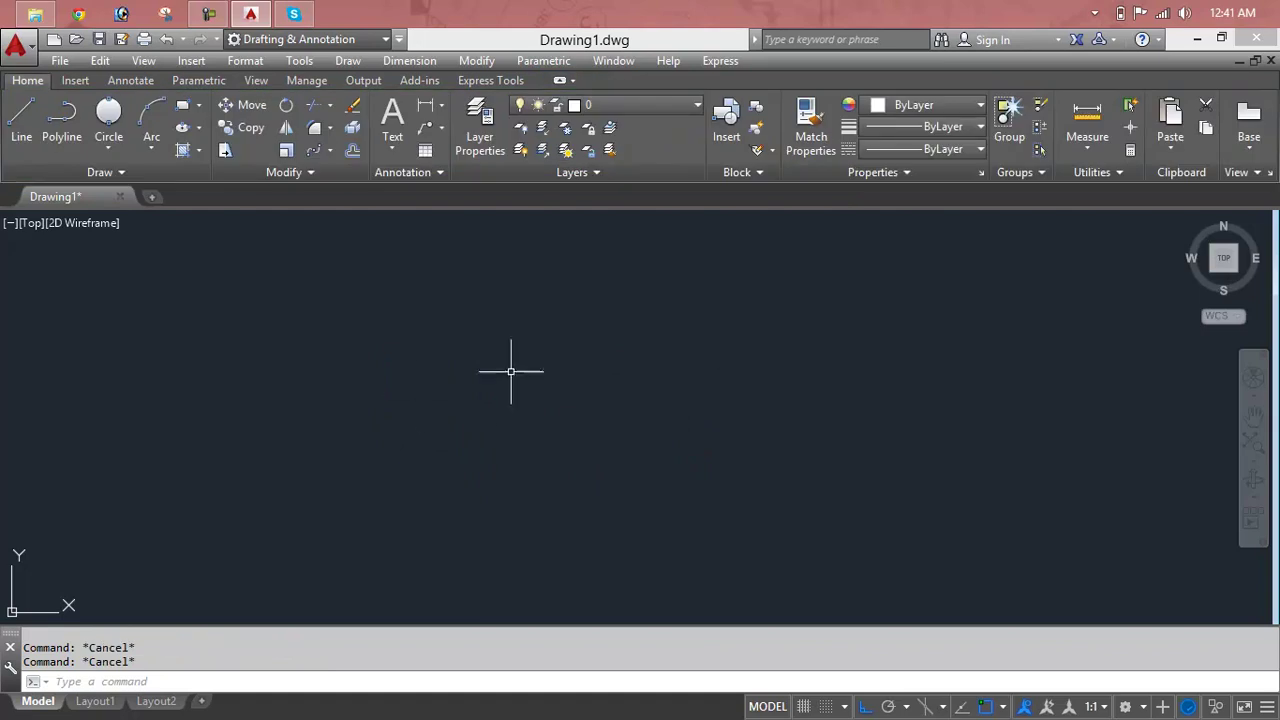
{"action": "type", "text": "RE"}
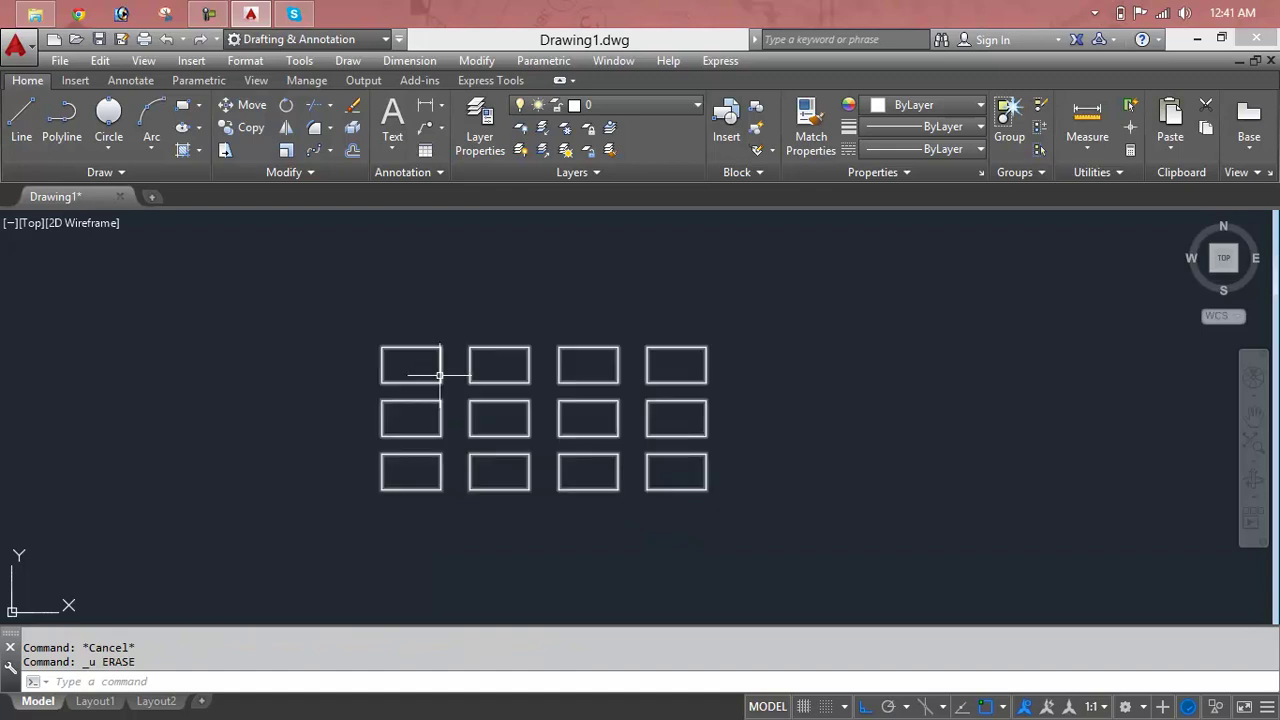
{"action": "left_click", "coordinate": [509, 346]}
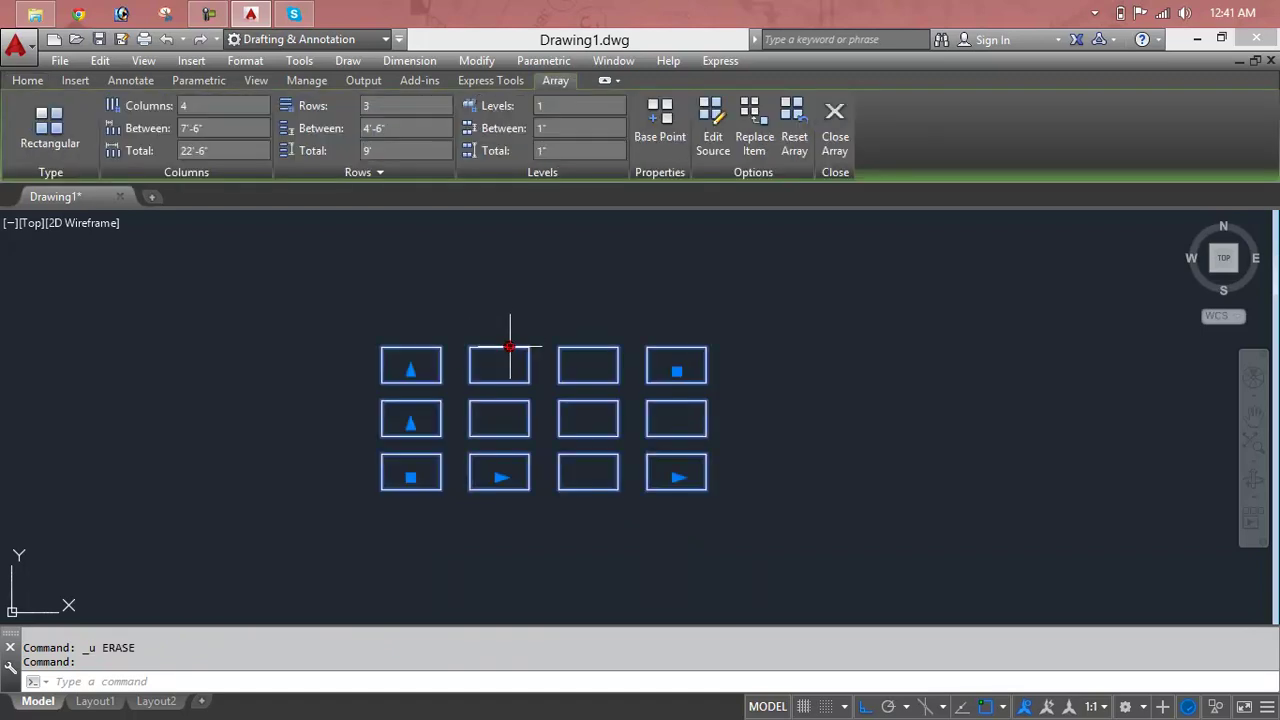
{"action": "key", "text": "Delete"}
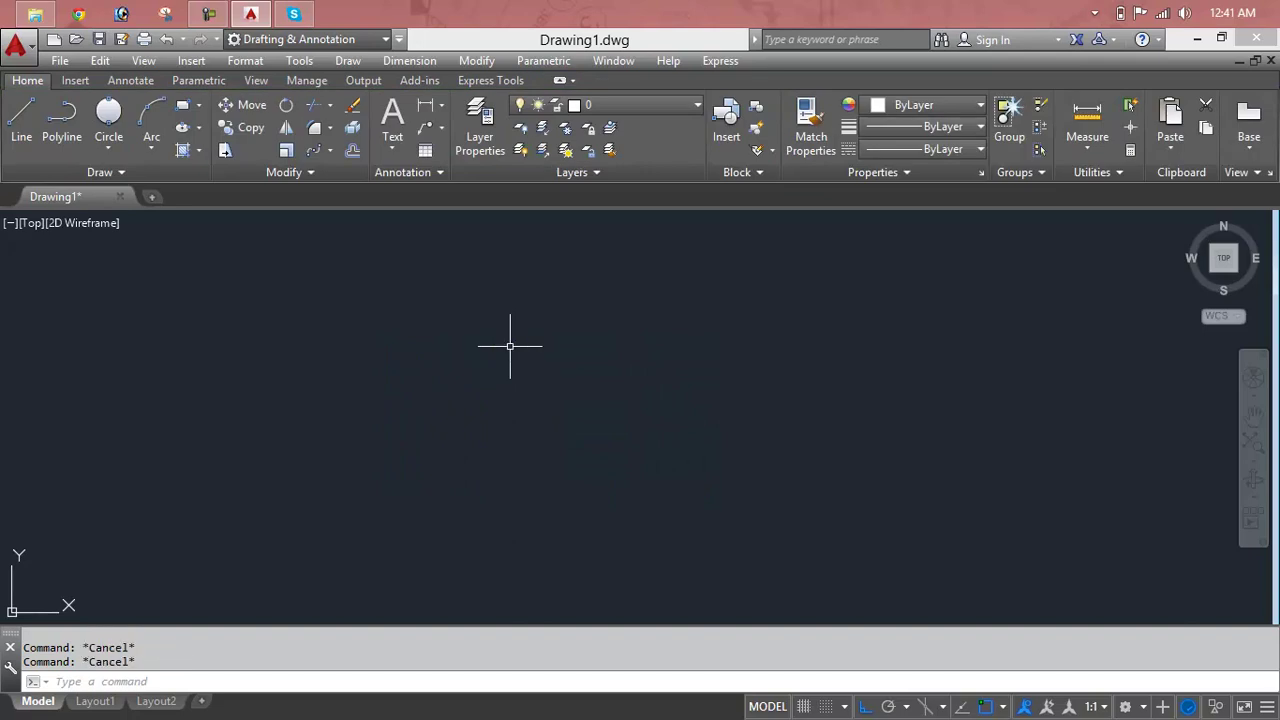
Draw a large rectangle with REC.
{"action": "type", "text": "rec"}
{"action": "key", "text": "Return"}
{"action": "left_click", "coordinate": [433, 342]}
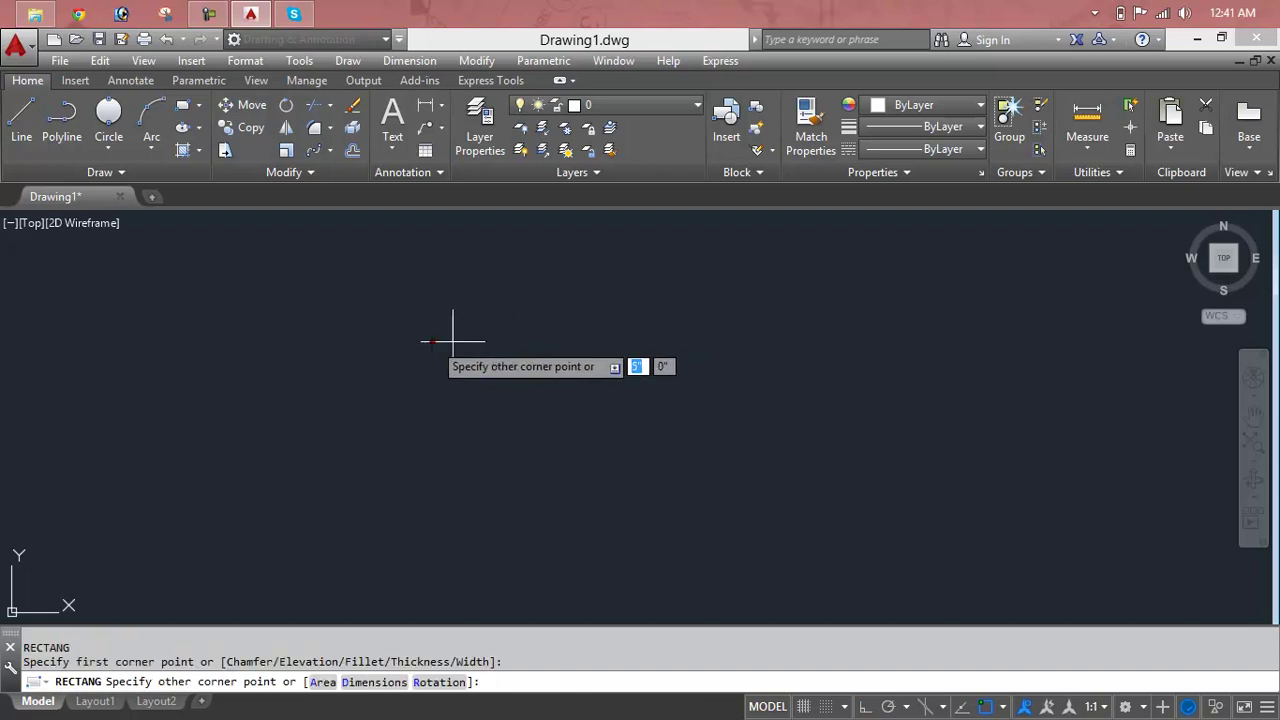
{"action": "left_click", "coordinate": [846, 588]}
{"action": "middle_click_drag", "start_coordinate": [820, 523], "coordinate": [713, 416]}
{"action": "key", "text": "Escape"}
{"action": "key", "text": "Escape"}
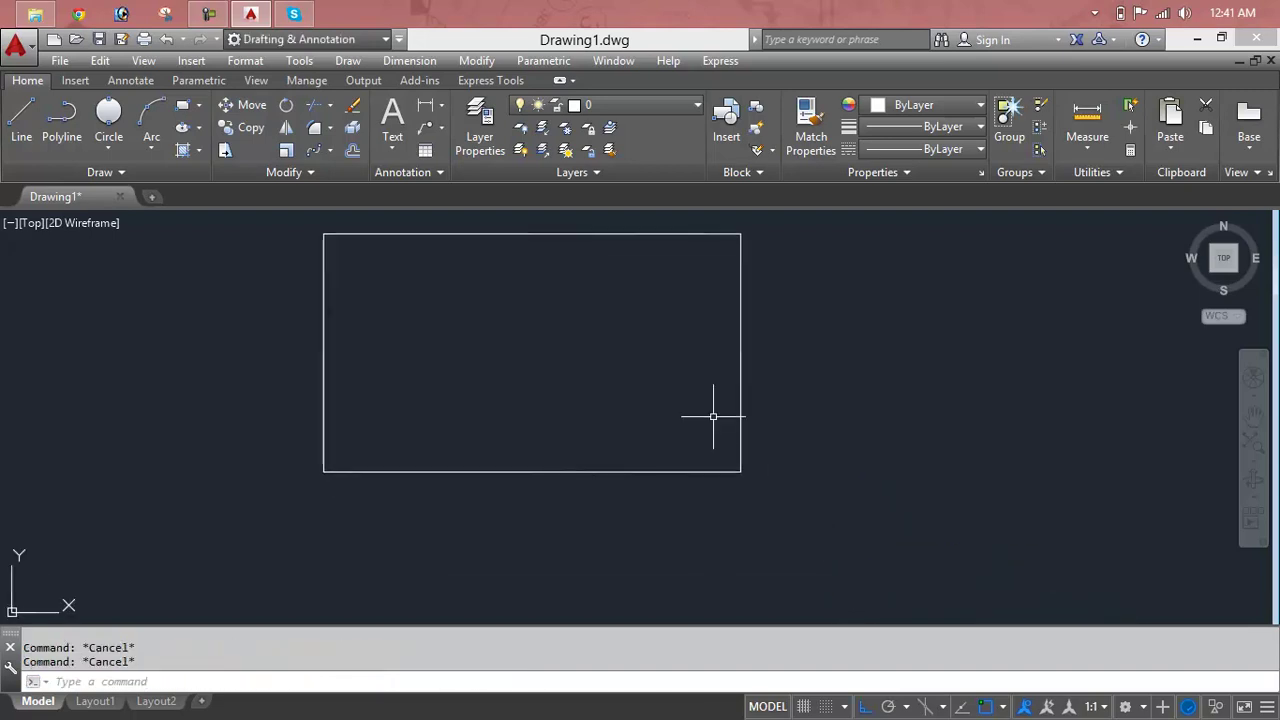
Draw vertical and horizontal lines between the rectangle's edge midpoints to form quadrants.
{"action": "type", "text": "l"}
{"action": "key", "text": "Return"}
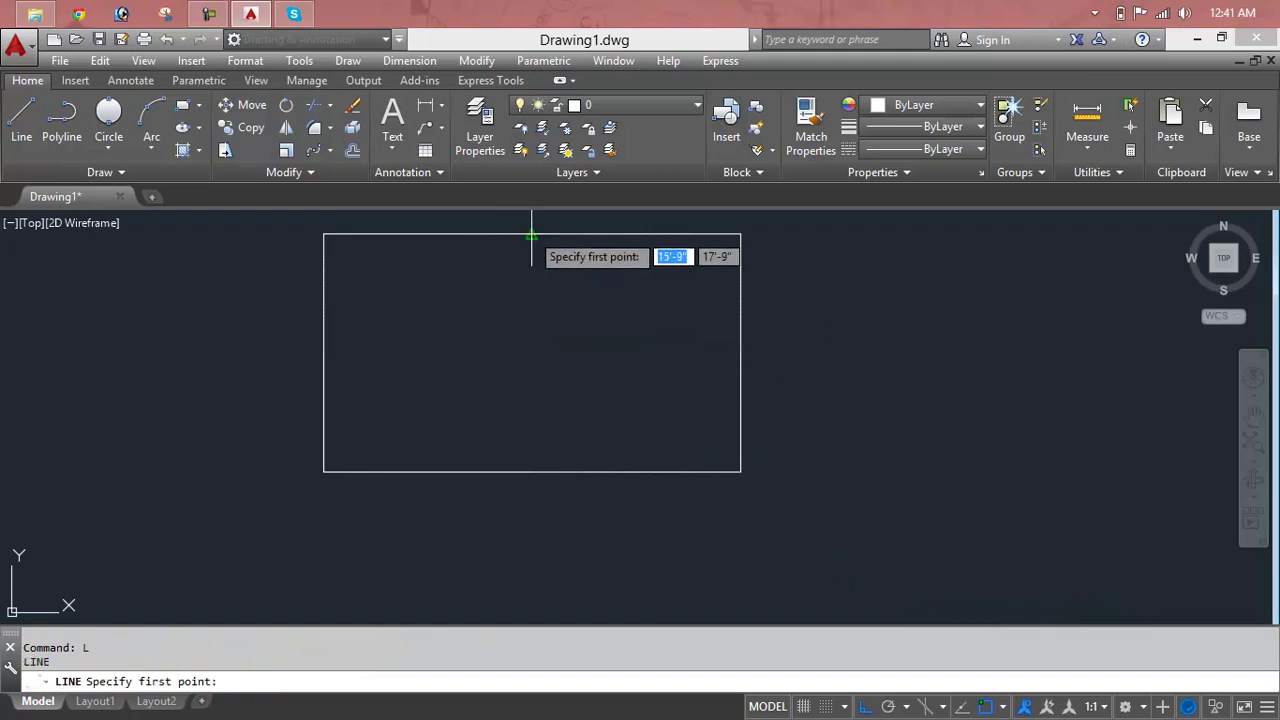
{"action": "left_click", "coordinate": [531, 234]}
{"action": "left_click", "coordinate": [531, 471]}
{"action": "key", "text": "Return"}
{"action": "key", "text": "Return"}
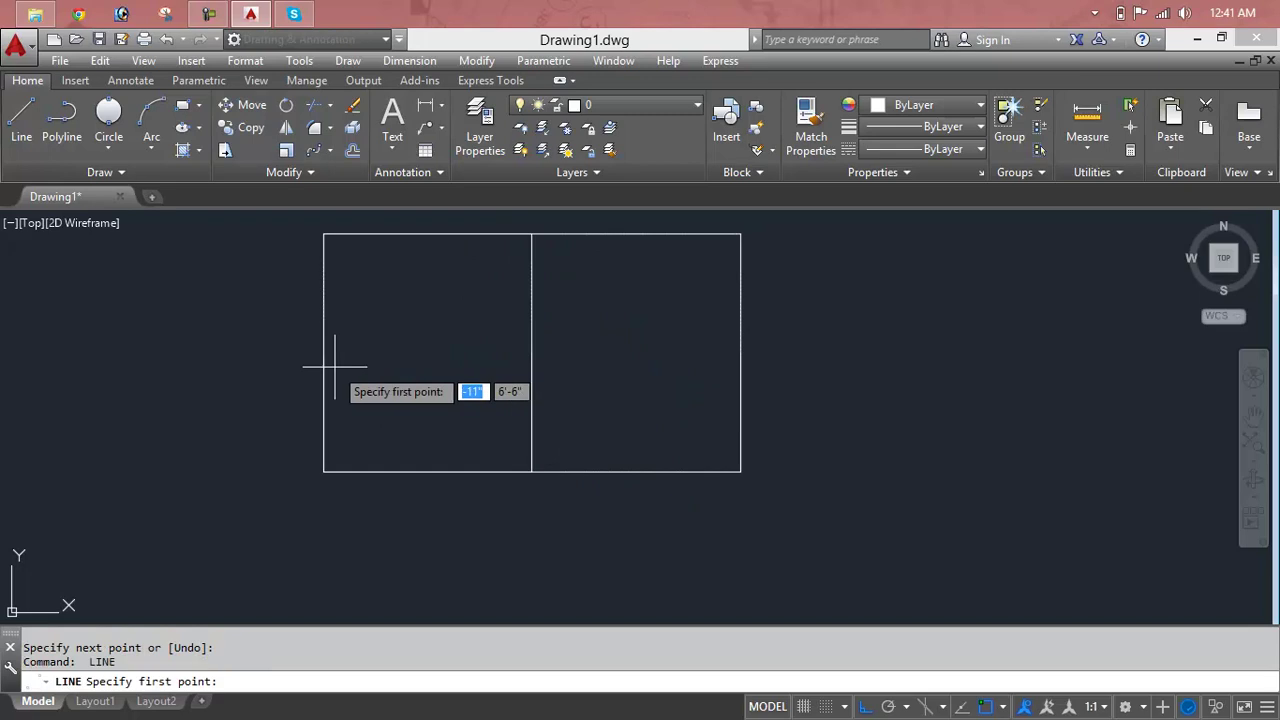
{"action": "key", "text": "Return"}
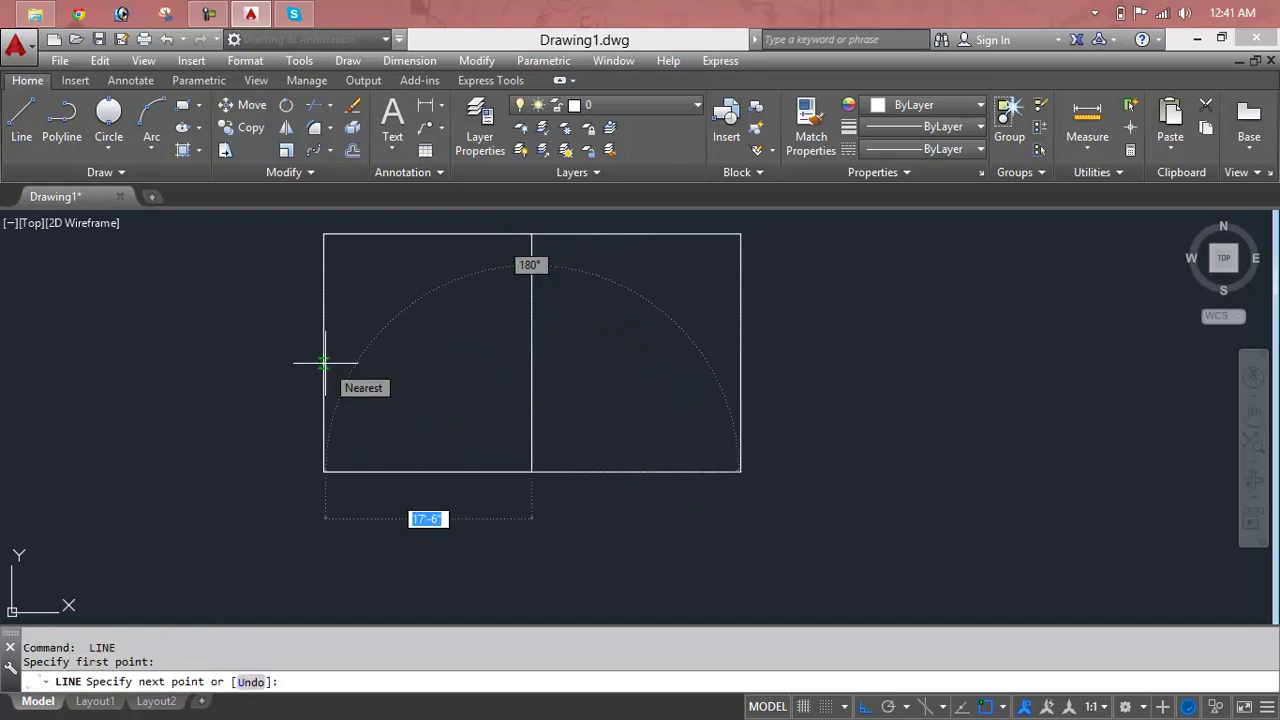
{"action": "key", "text": "Escape"}
{"action": "key", "text": "Escape"}
{"action": "key", "text": "Escape"}
{"action": "type", "text": "L"}
{"action": "key", "text": "Return"}
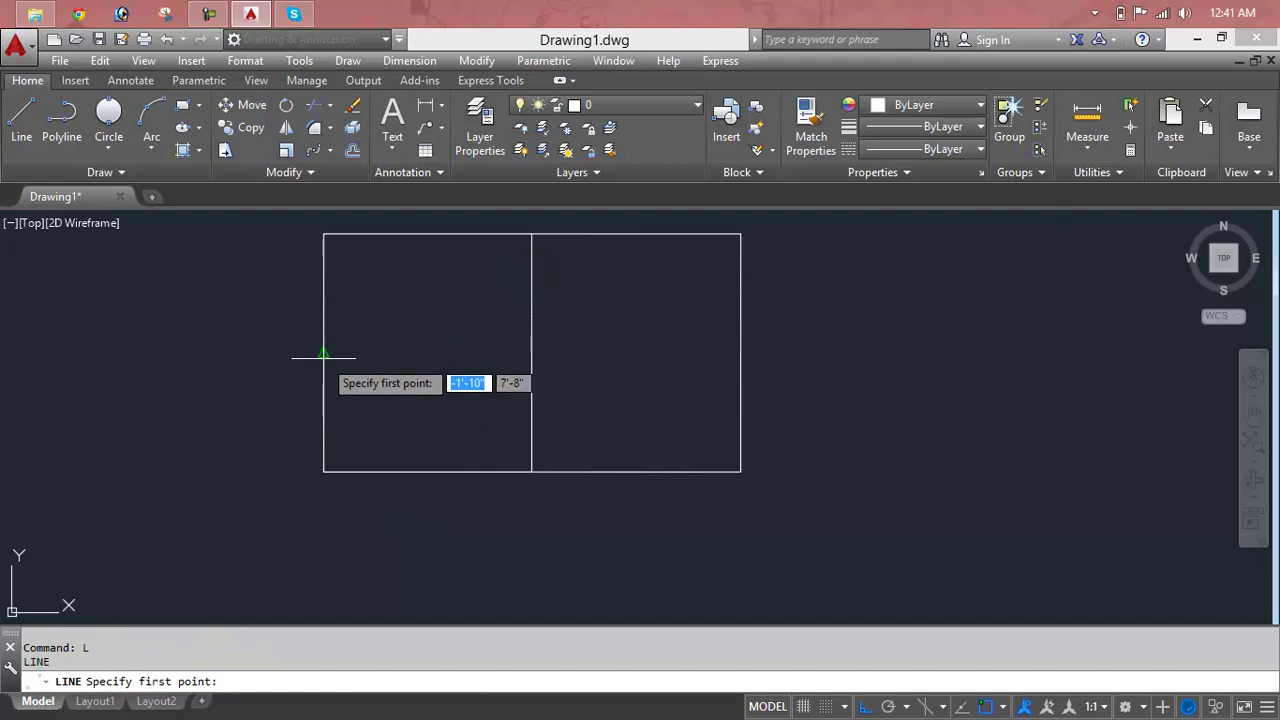
{"action": "left_click", "coordinate": [323, 356]}
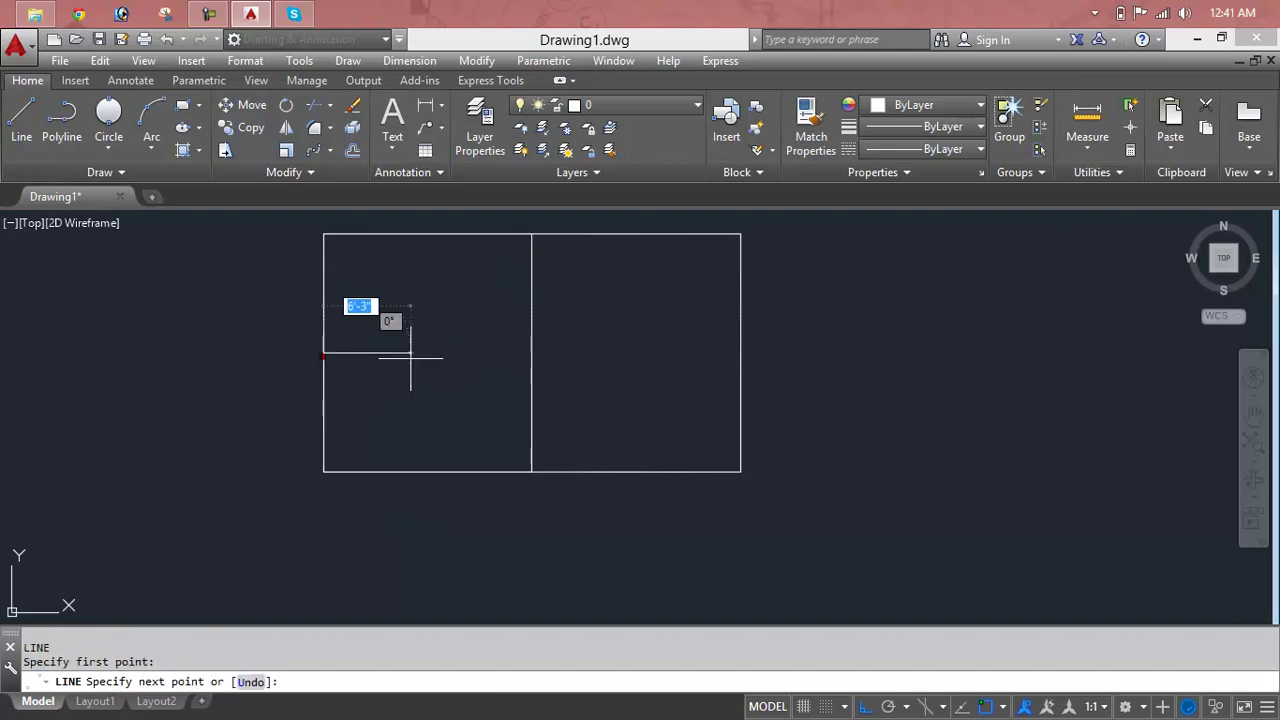
{"action": "left_click", "coordinate": [740, 353]}
{"action": "key", "text": "Escape"}
{"action": "key", "text": "Escape"}
{"action": "middle_click_drag", "start_coordinate": [566, 366], "coordinate": [580, 383]}
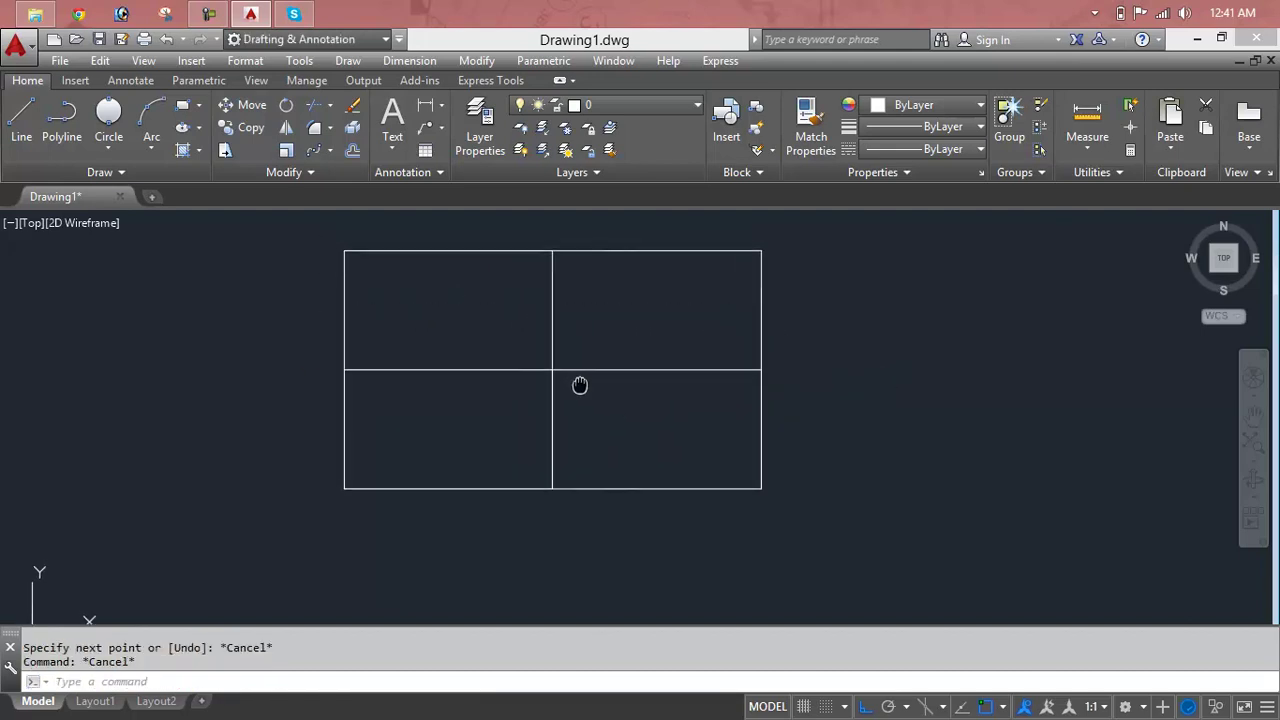
Draw a small rectangle with one corner at the dividing lines' intersection.
{"action": "type", "text": "rec"}
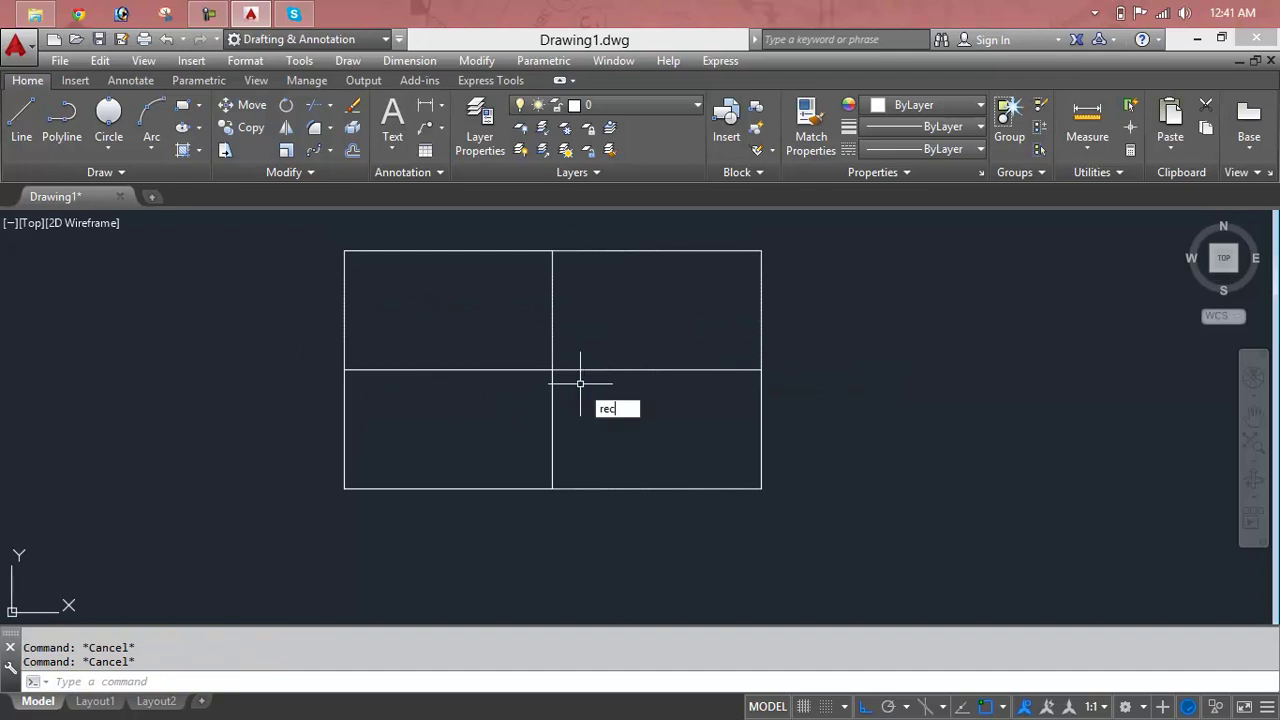
{"action": "key", "text": "Return"}
{"action": "left_click", "coordinate": [552, 370]}
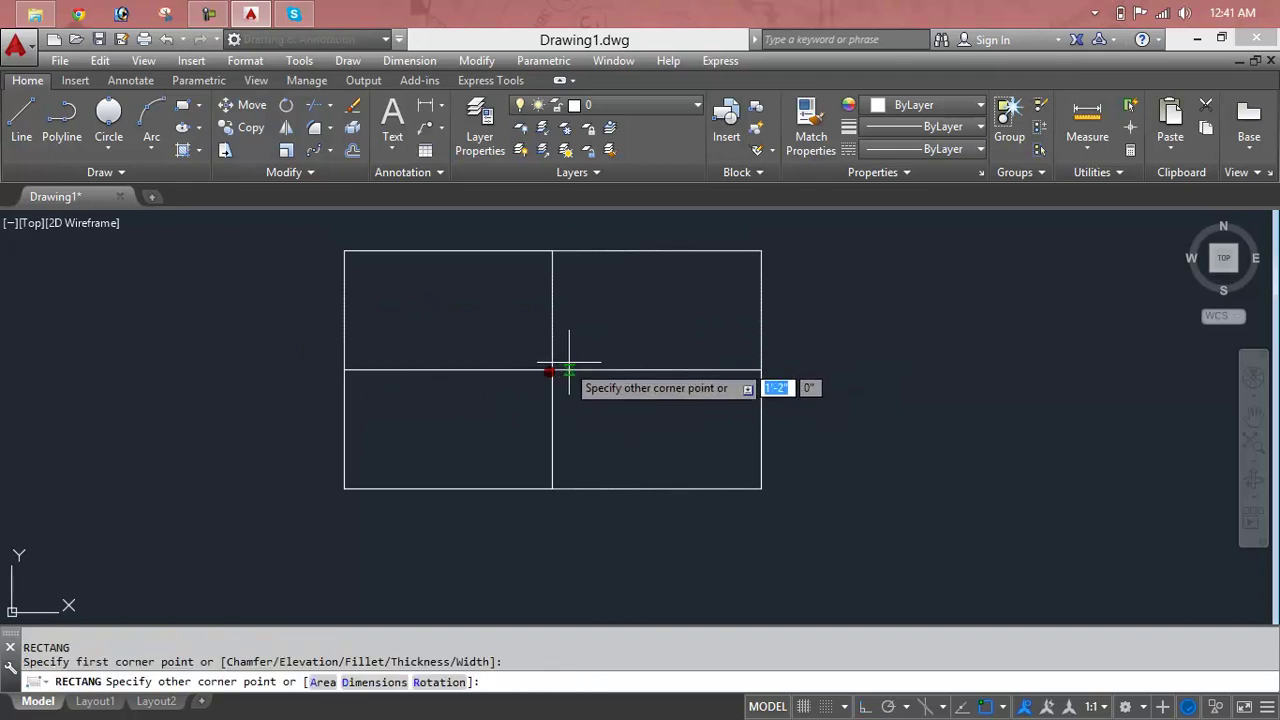
{"action": "left_click", "coordinate": [614, 334]}
{"action": "key", "text": "Escape"}
{"action": "key", "text": "Escape"}
Move the small rectangle so it is centred on the intersection.
{"action": "type", "text": "m"}
{"action": "key", "text": "Return"}
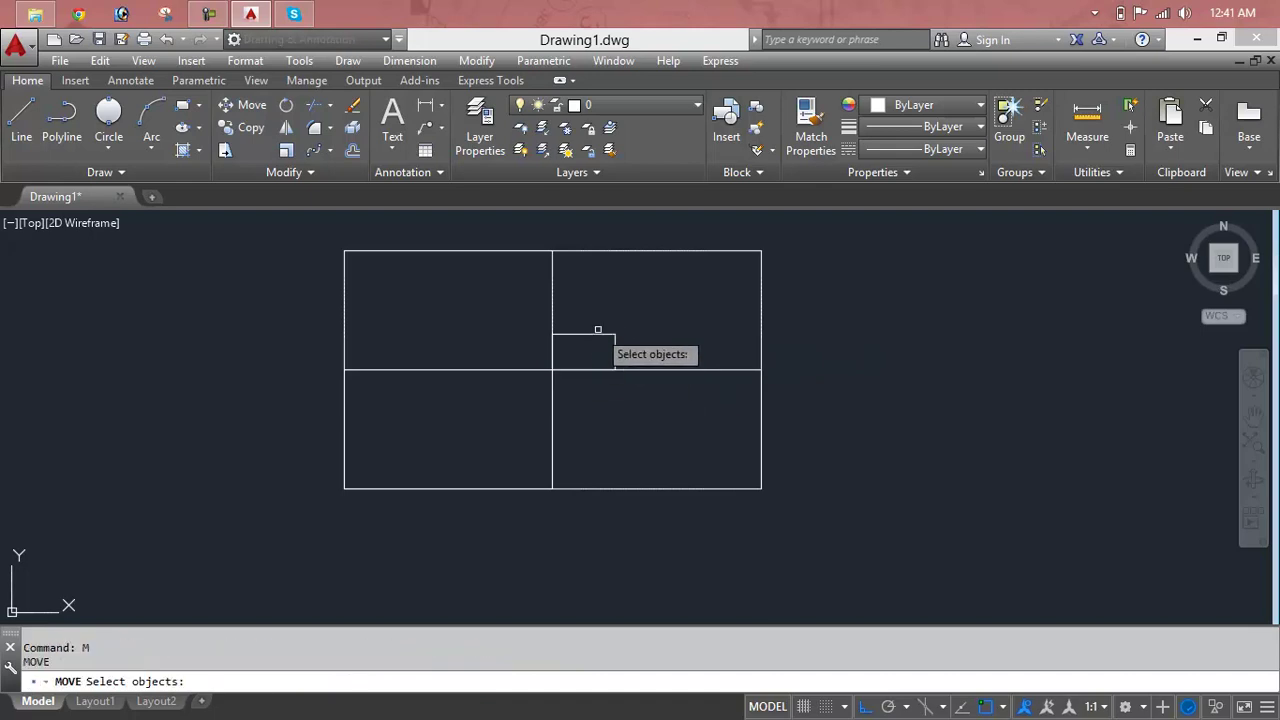
{"action": "left_click", "coordinate": [596, 334]}
{"action": "key", "text": "Return"}
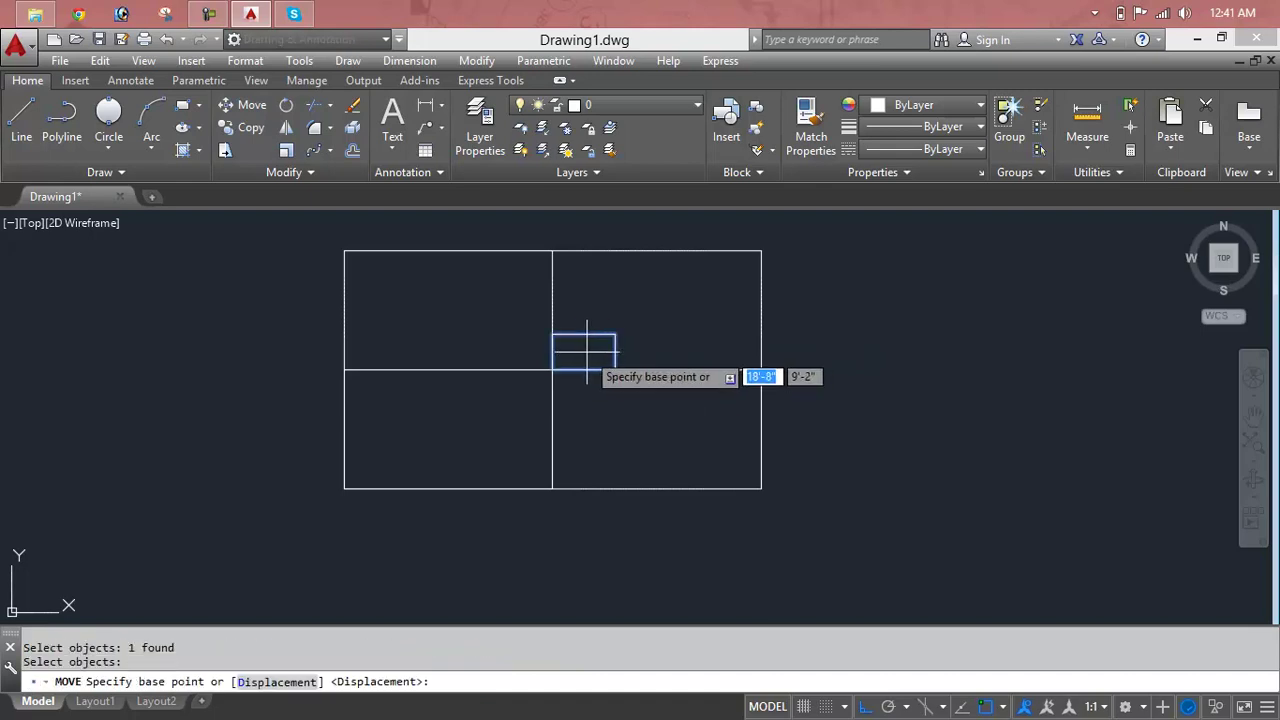
{"action": "left_click", "coordinate": [588, 352]}
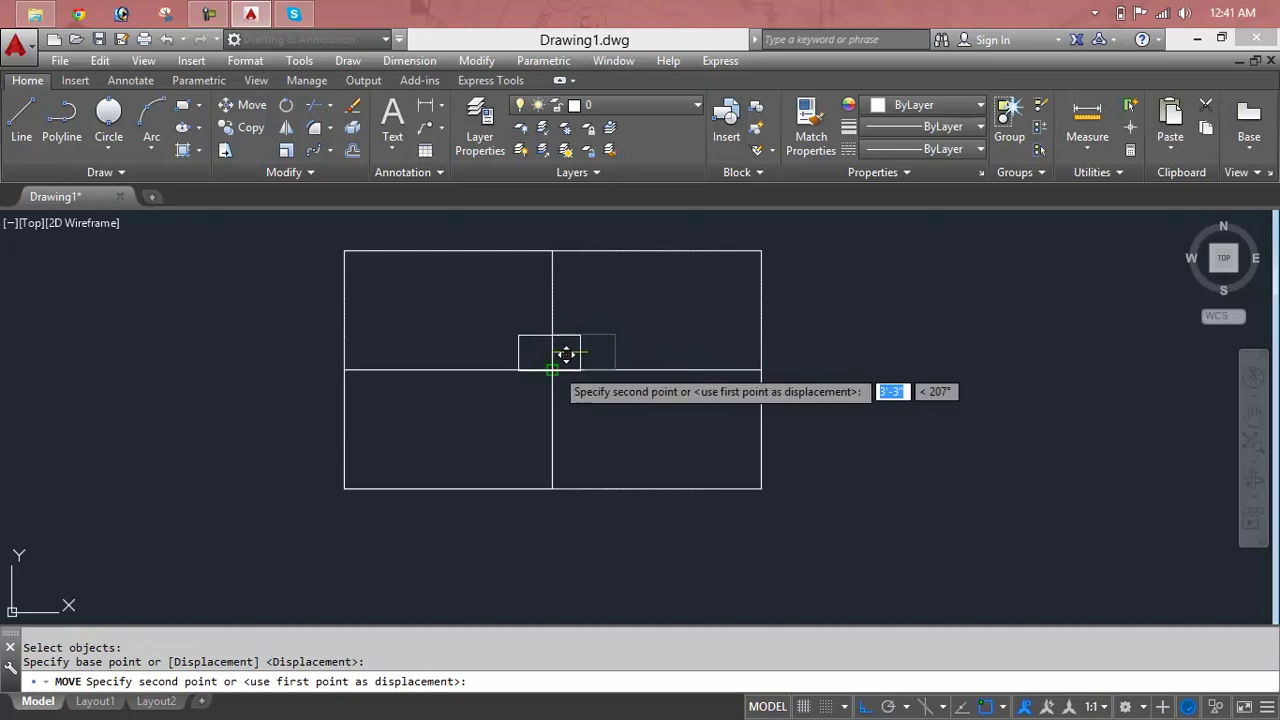
{"action": "left_click", "coordinate": [566, 354]}
{"action": "key", "text": "Escape"}
{"action": "key", "text": "Escape"}
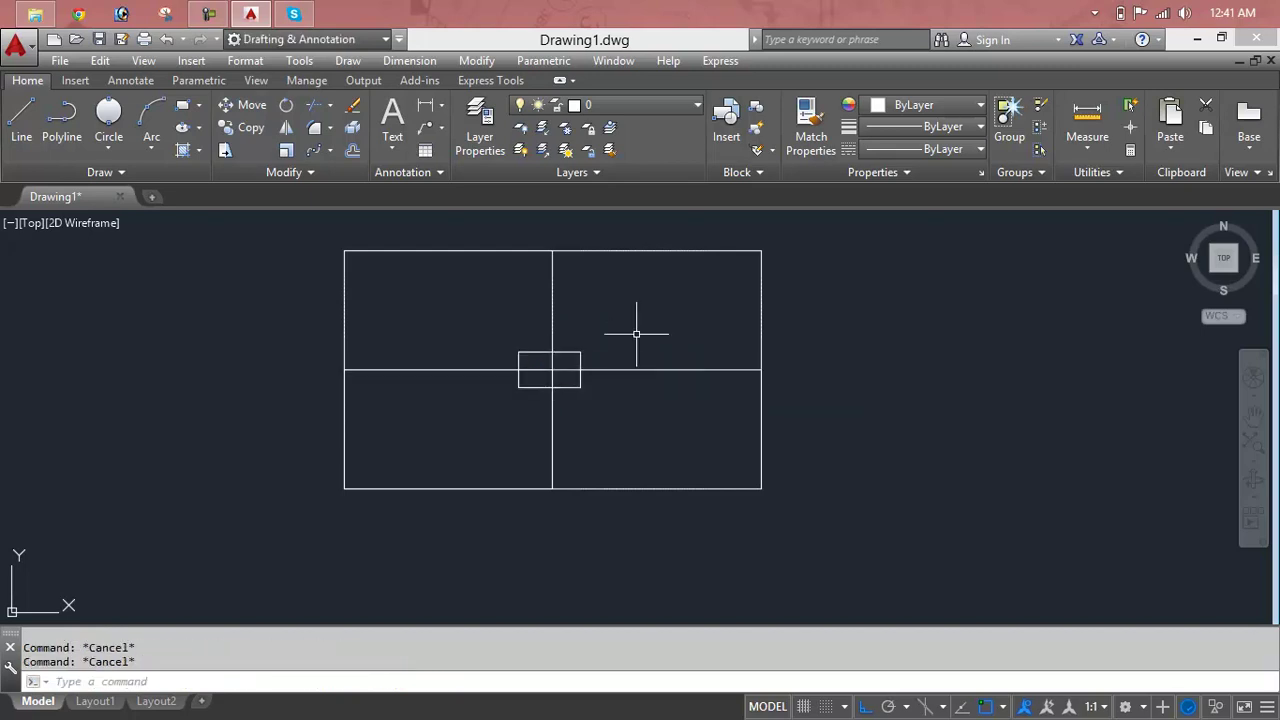
{"action": "middle_click_drag", "start_coordinate": [636, 334], "coordinate": [692, 349]}
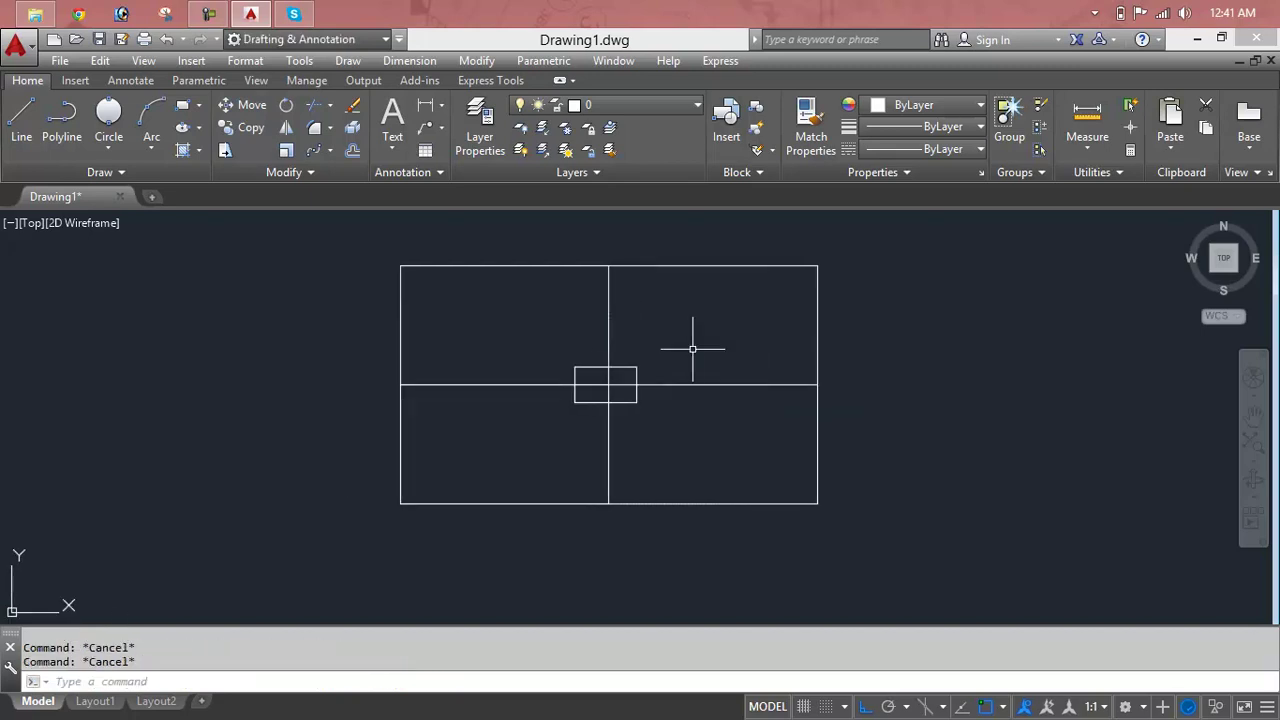
Make a rectangular array from the small rectangle, then cancel repositioning its base point.
{"action": "type", "text": "ar"}
{"action": "key", "text": "Return"}
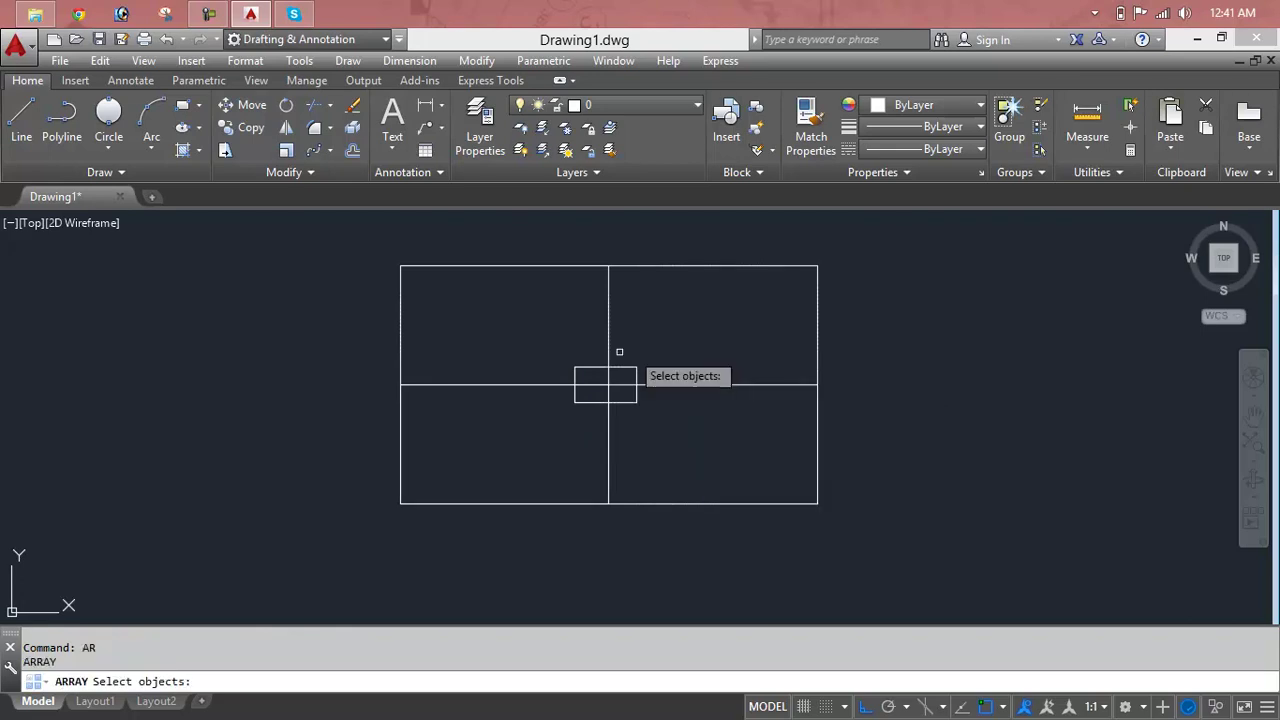
{"action": "left_click", "coordinate": [584, 367]}
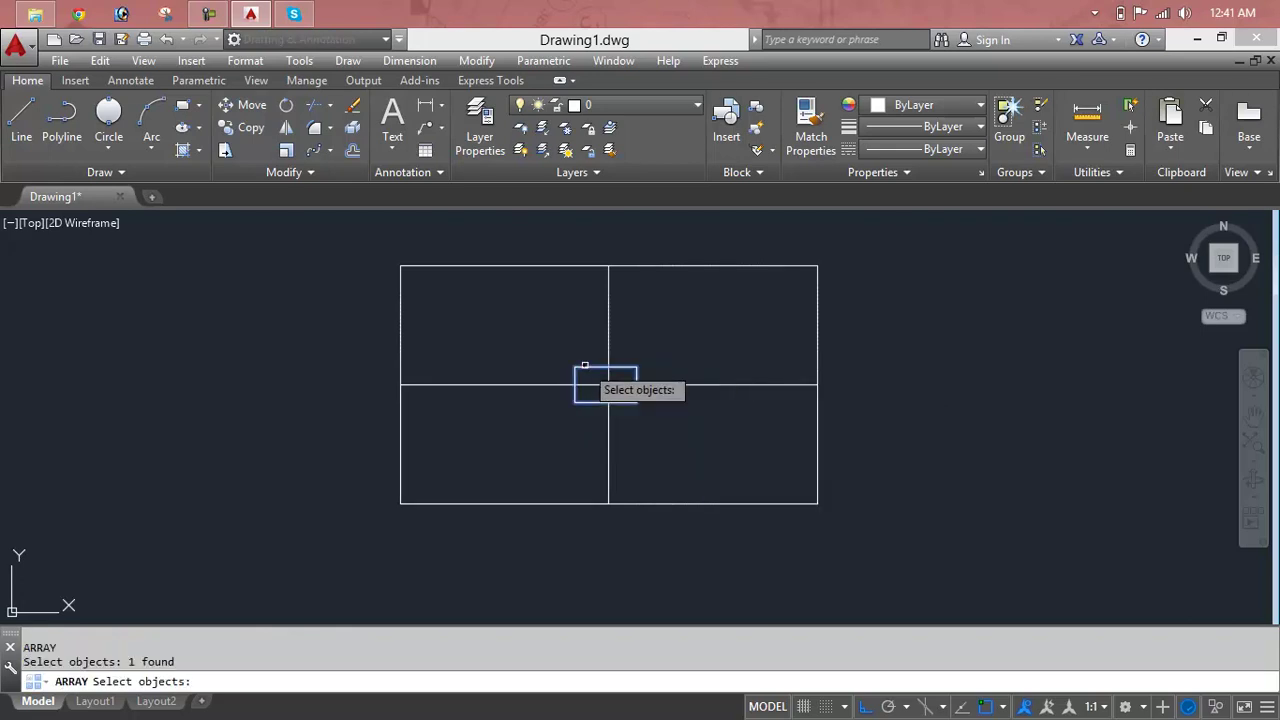
{"action": "right_click", "coordinate": [721, 344]}
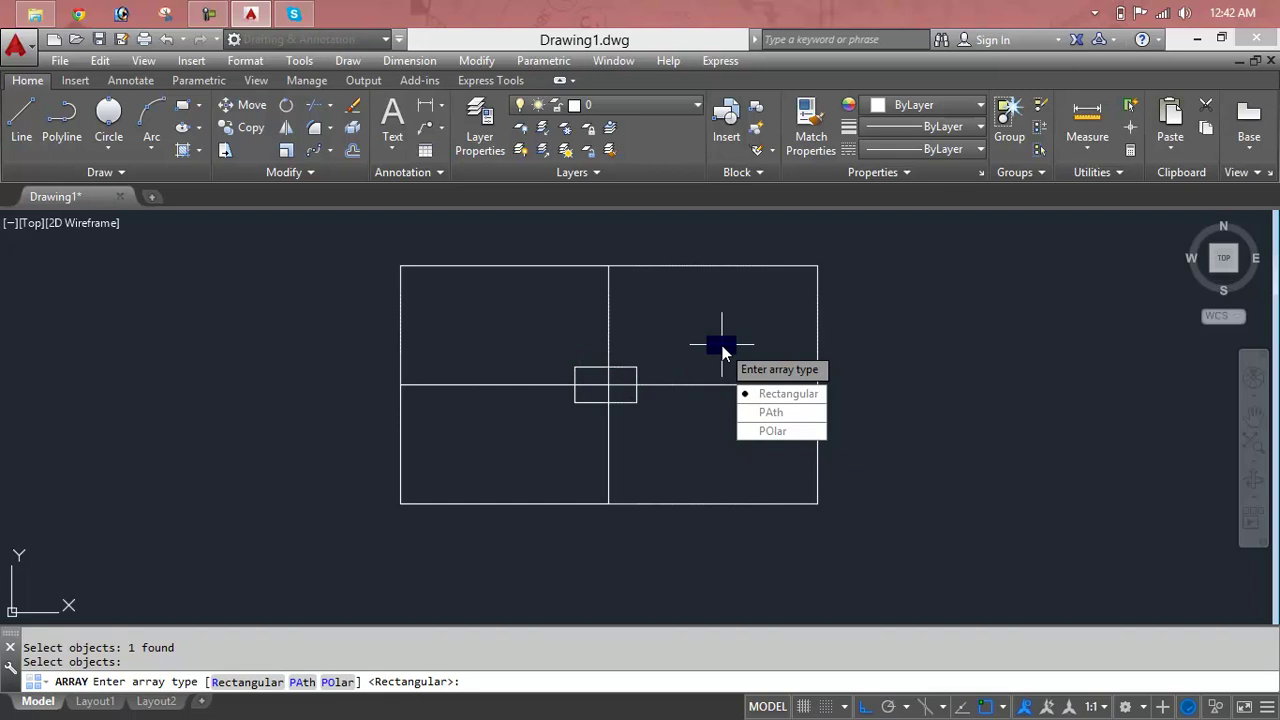
{"action": "key", "text": "Return"}
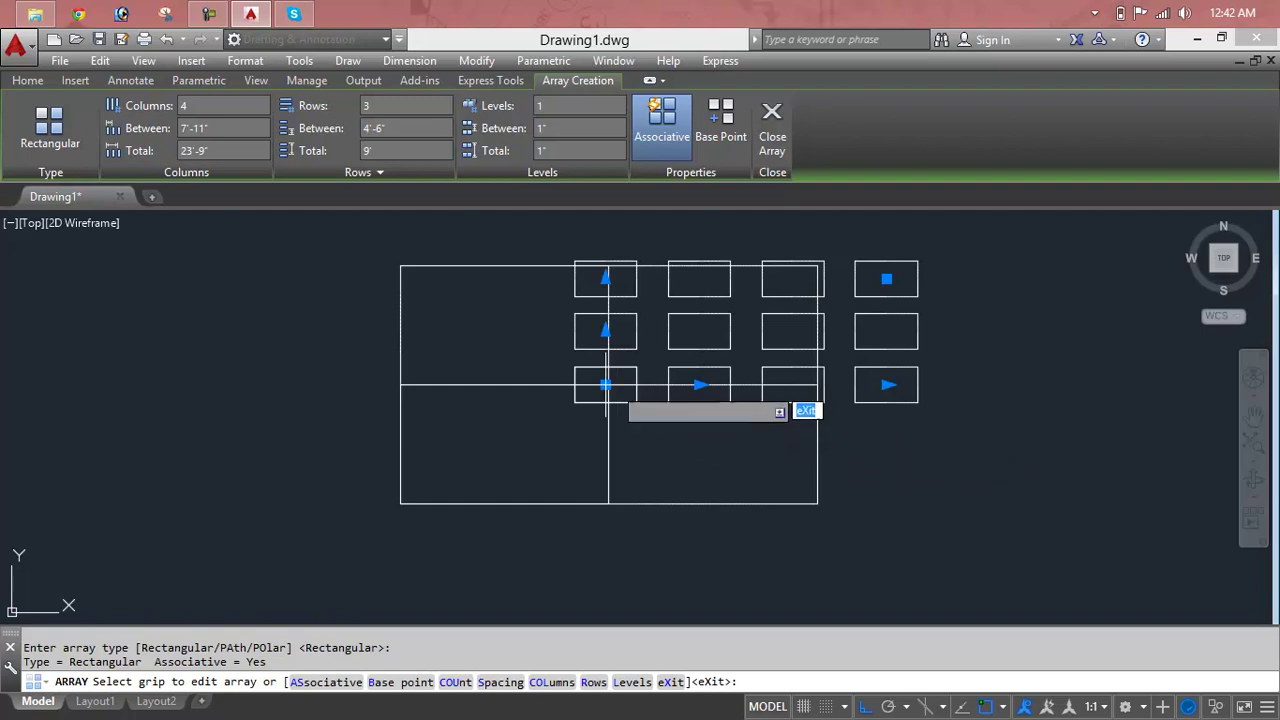
{"action": "left_click", "coordinate": [605, 384]}
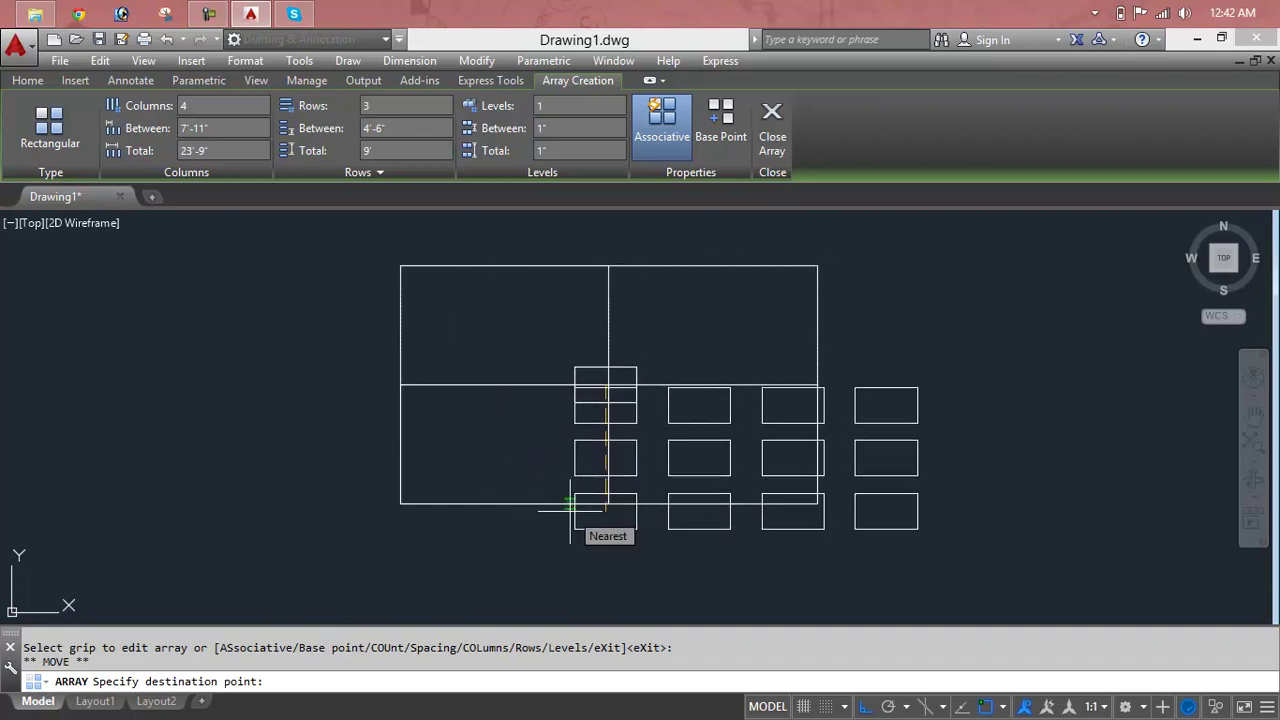
{"action": "key", "text": "Escape"}
{"action": "key", "text": "Escape"}
Delete the rectangle array and begin a selection window around the quadrant lines.
{"action": "left_click", "coordinate": [627, 380]}
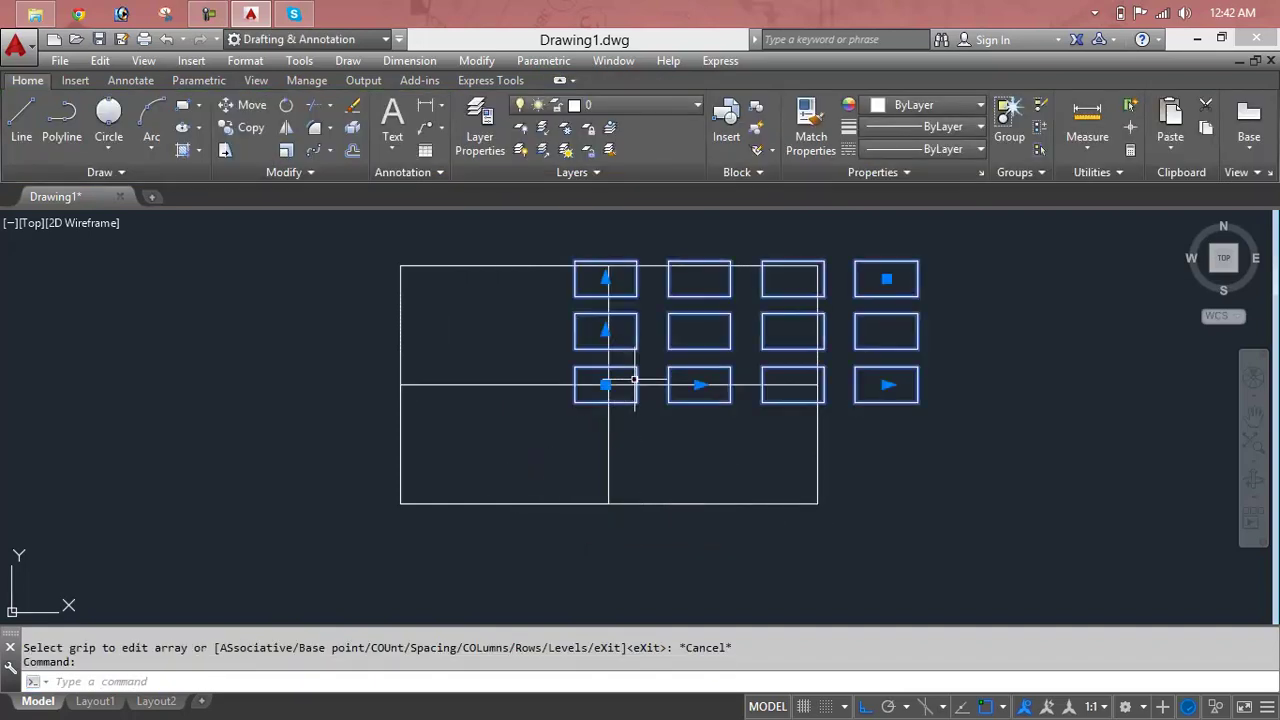
{"action": "key", "text": "Delete"}
{"action": "left_click", "coordinate": [871, 257]}
Erase the window-selected quadrant outline.
{"action": "left_click", "coordinate": [510, 464]}
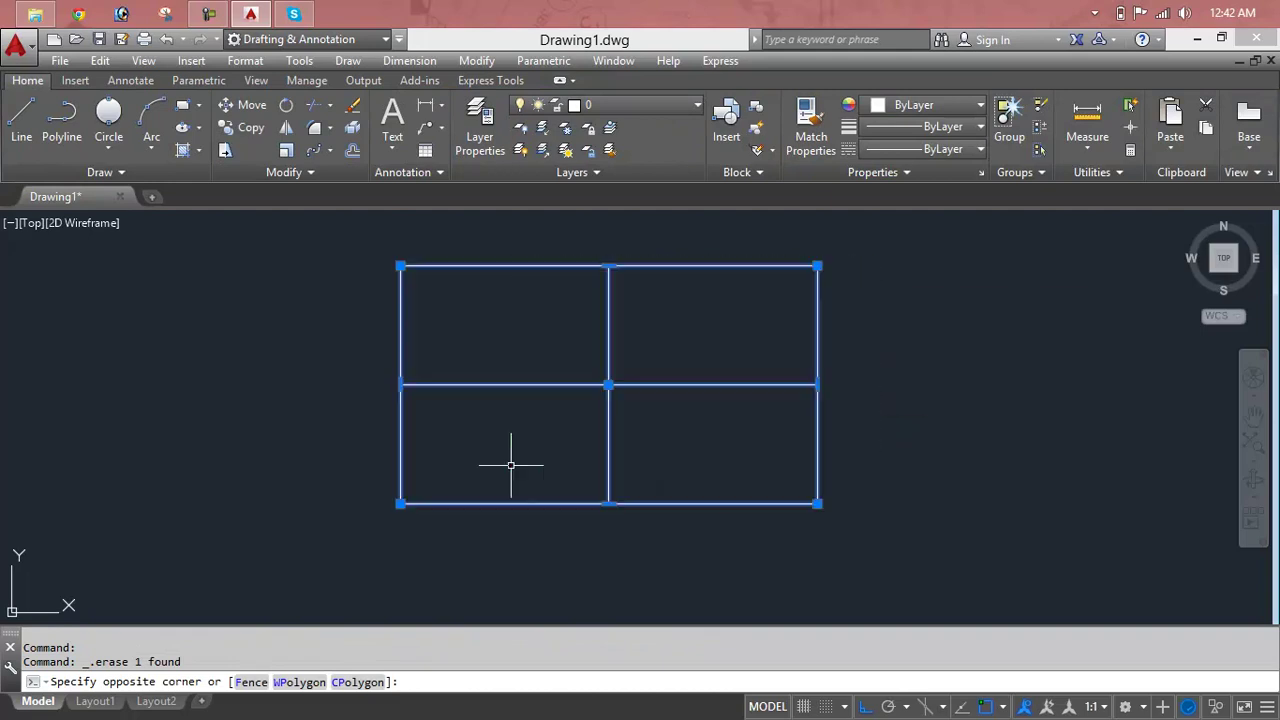
{"action": "key", "text": "Delete"}
{"action": "key", "text": "Escape"}
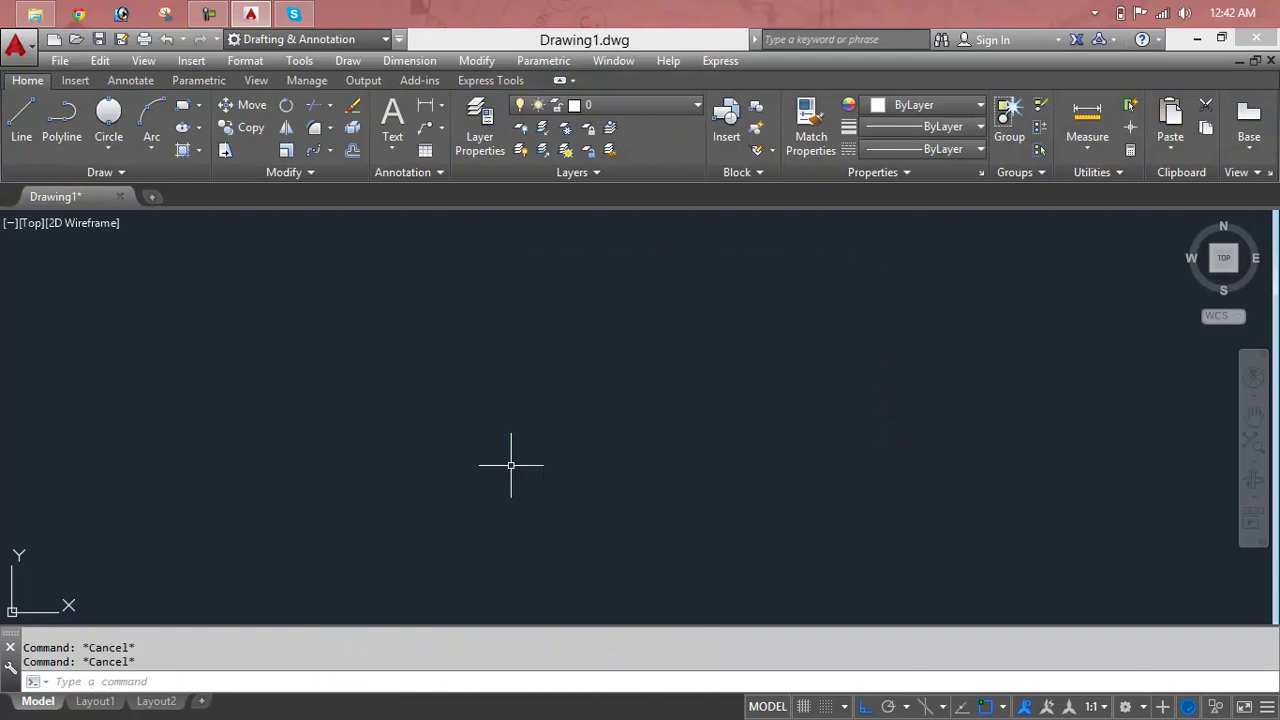
Draw a new small rectangle from two corner picks.
{"action": "type", "text": "r"}
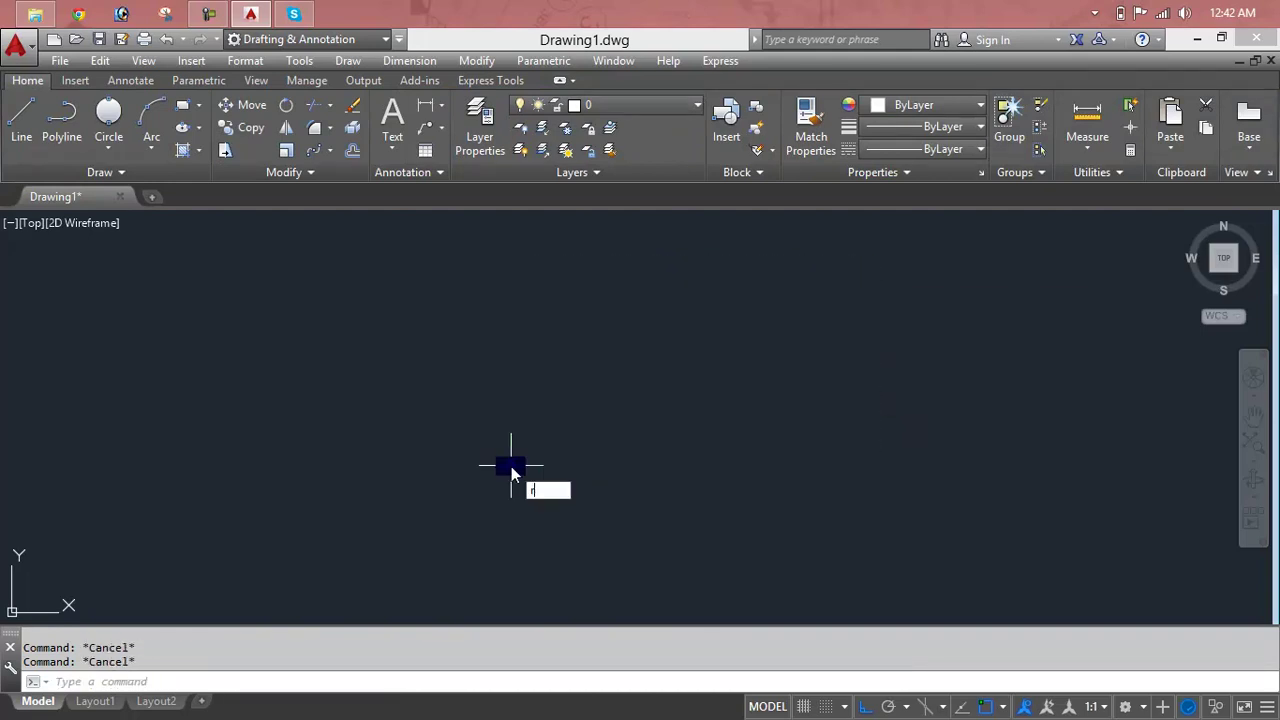
{"action": "key", "text": "Return"}
{"action": "left_click", "coordinate": [349, 371]}
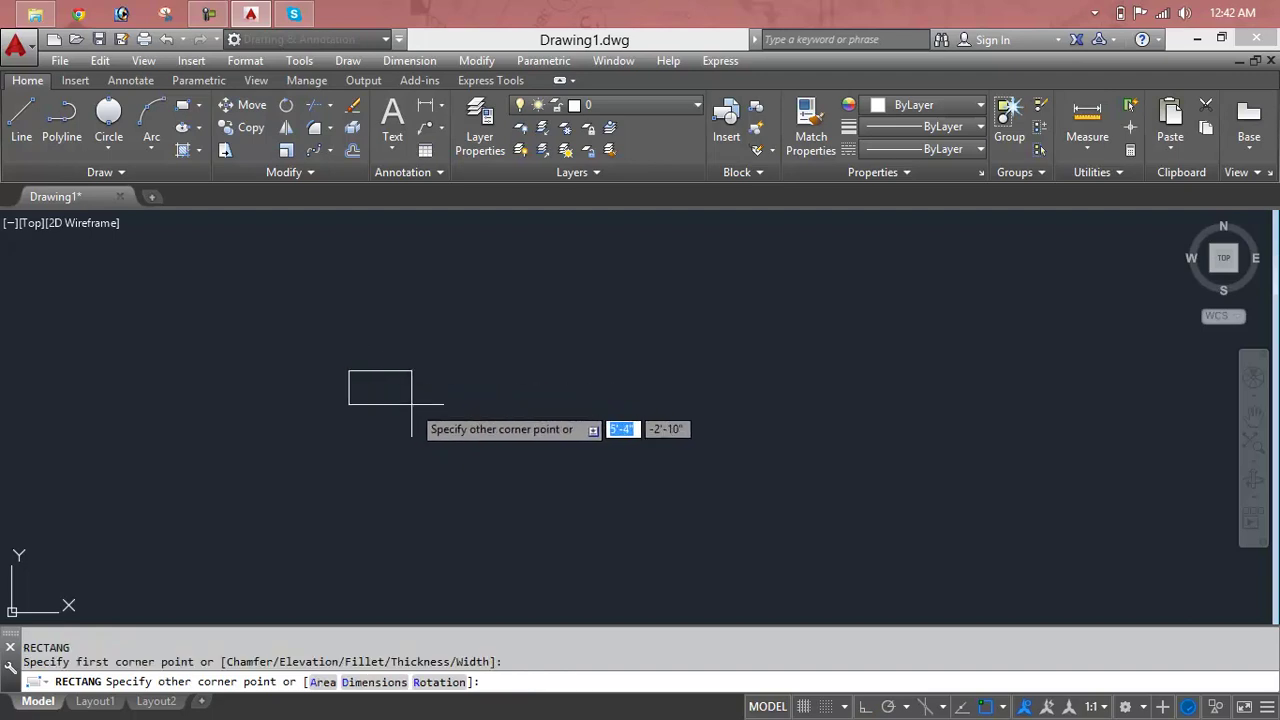
{"action": "left_click", "coordinate": [412, 407]}
{"action": "key", "text": "Escape"}
{"action": "key", "text": "Escape"}
Start a rectangular array of the new small rectangle with AR.
{"action": "type", "text": "ar"}
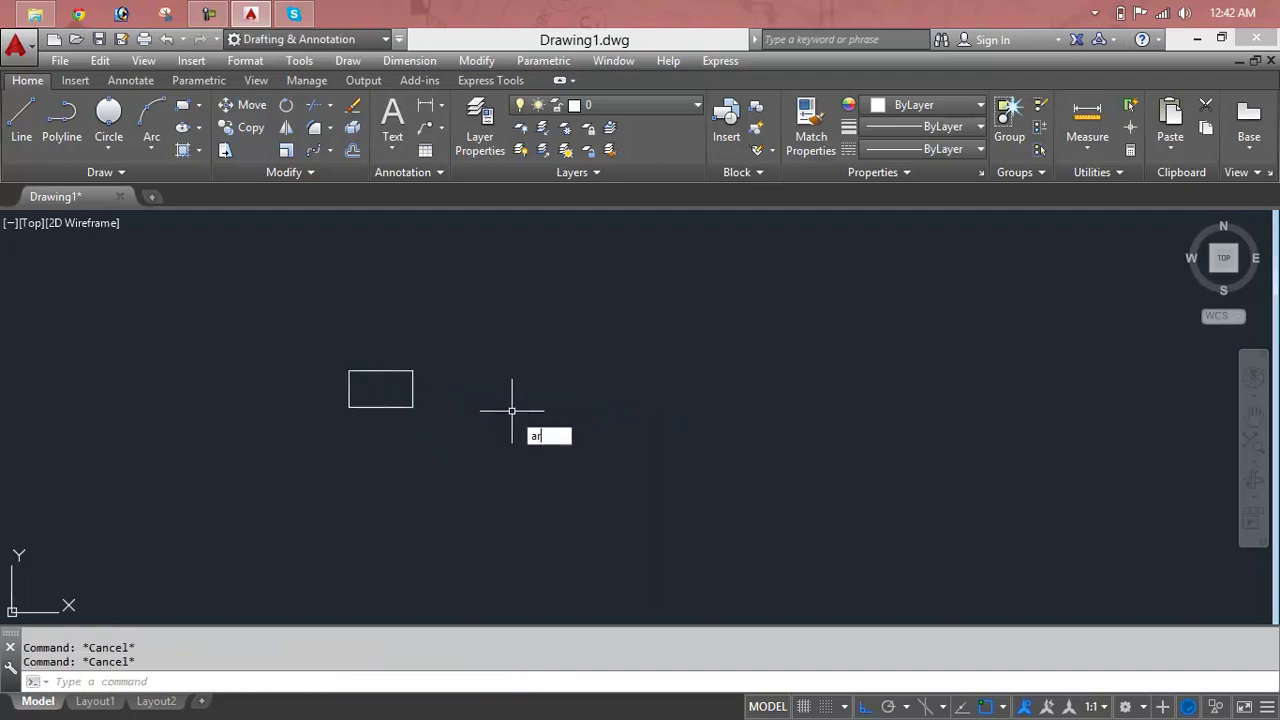
{"action": "key", "text": "Return"}
{"action": "left_click", "coordinate": [413, 389]}
{"action": "key", "text": "Return"}
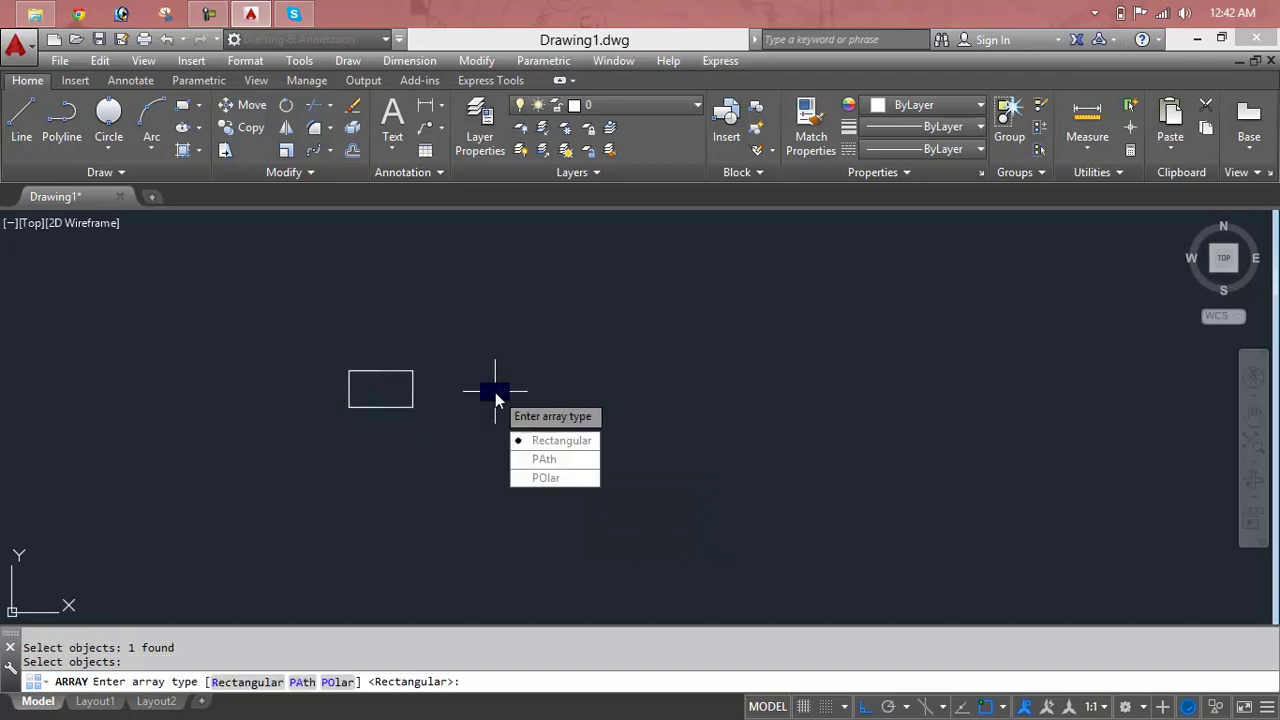
{"action": "key", "text": "Return"}
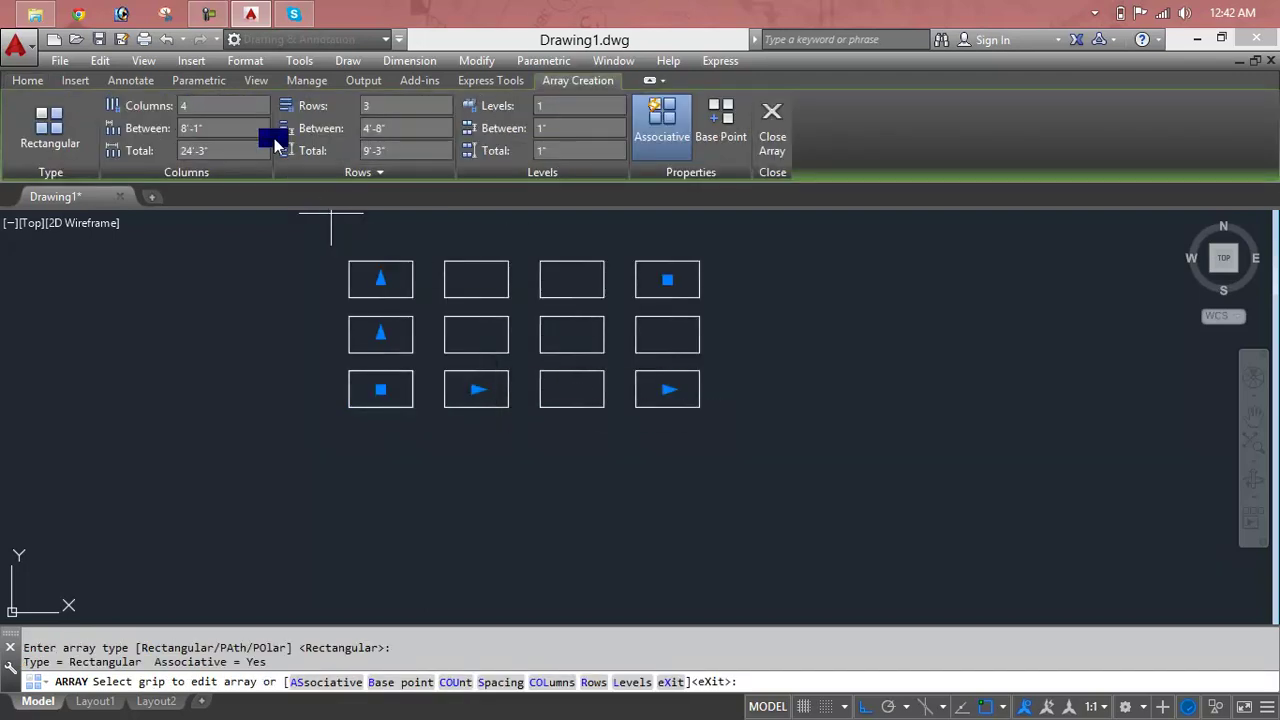
Set the rectangle array to 8 columns spaced 6' apart and finish it.
{"action": "left_click", "coordinate": [232, 108]}
{"action": "type", "text": "8"}
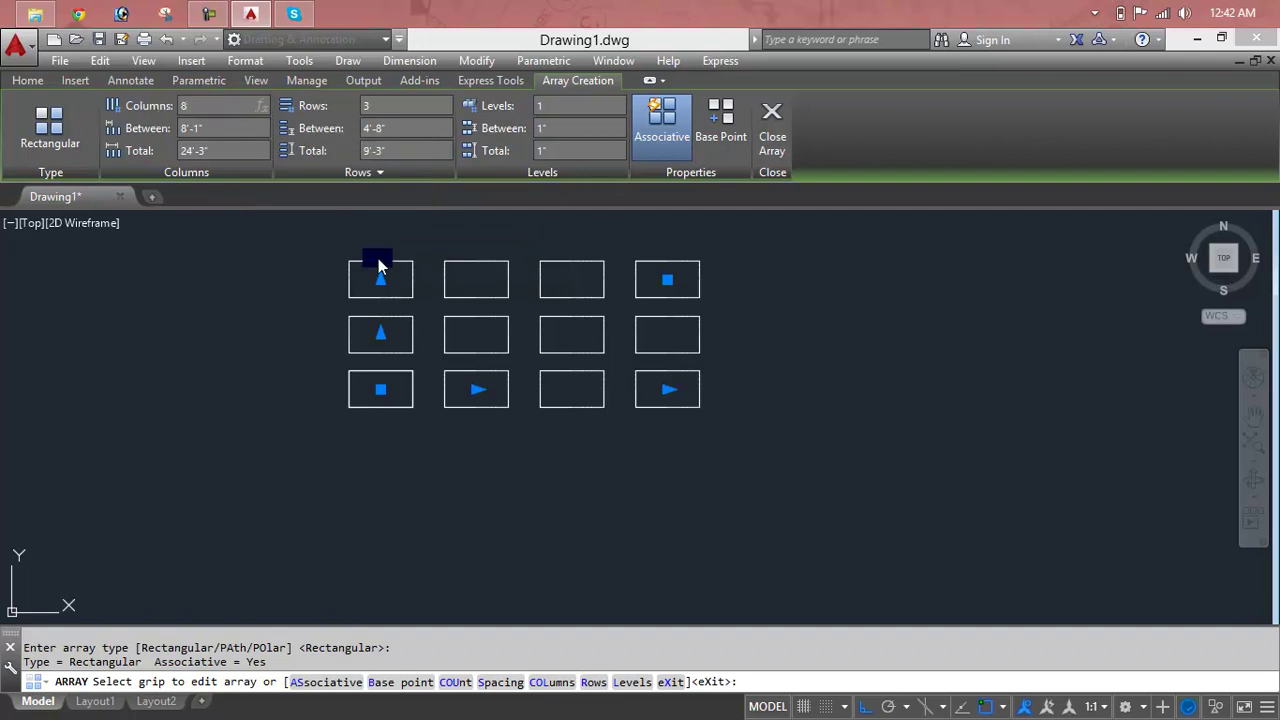
{"action": "key", "text": "Return"}
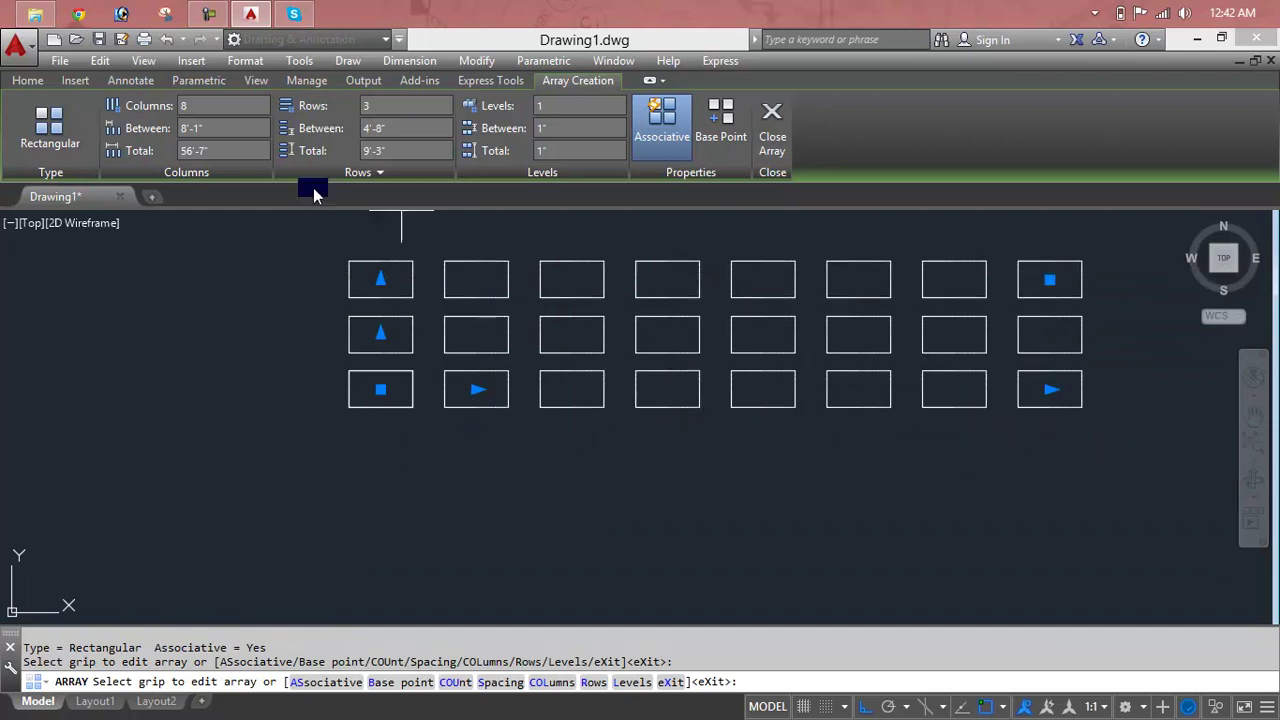
{"action": "left_click", "coordinate": [223, 128]}
{"action": "type", "text": "6"}
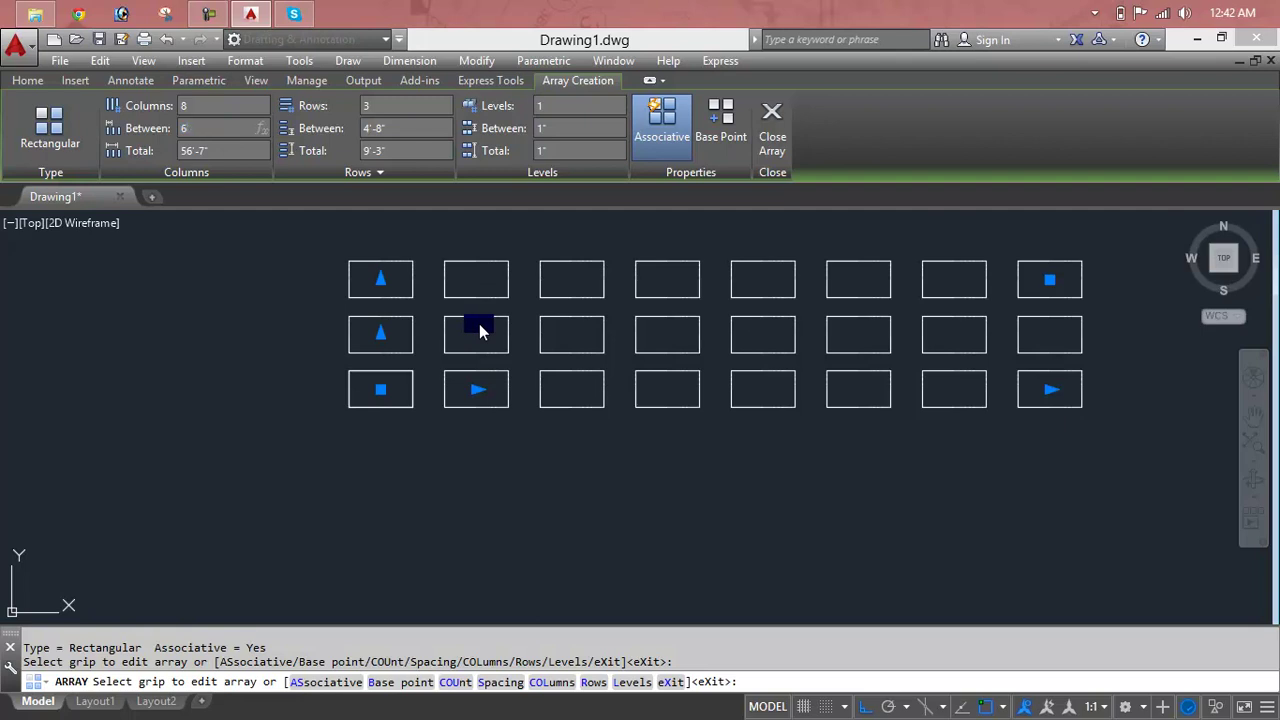
{"action": "key", "text": "Return"}
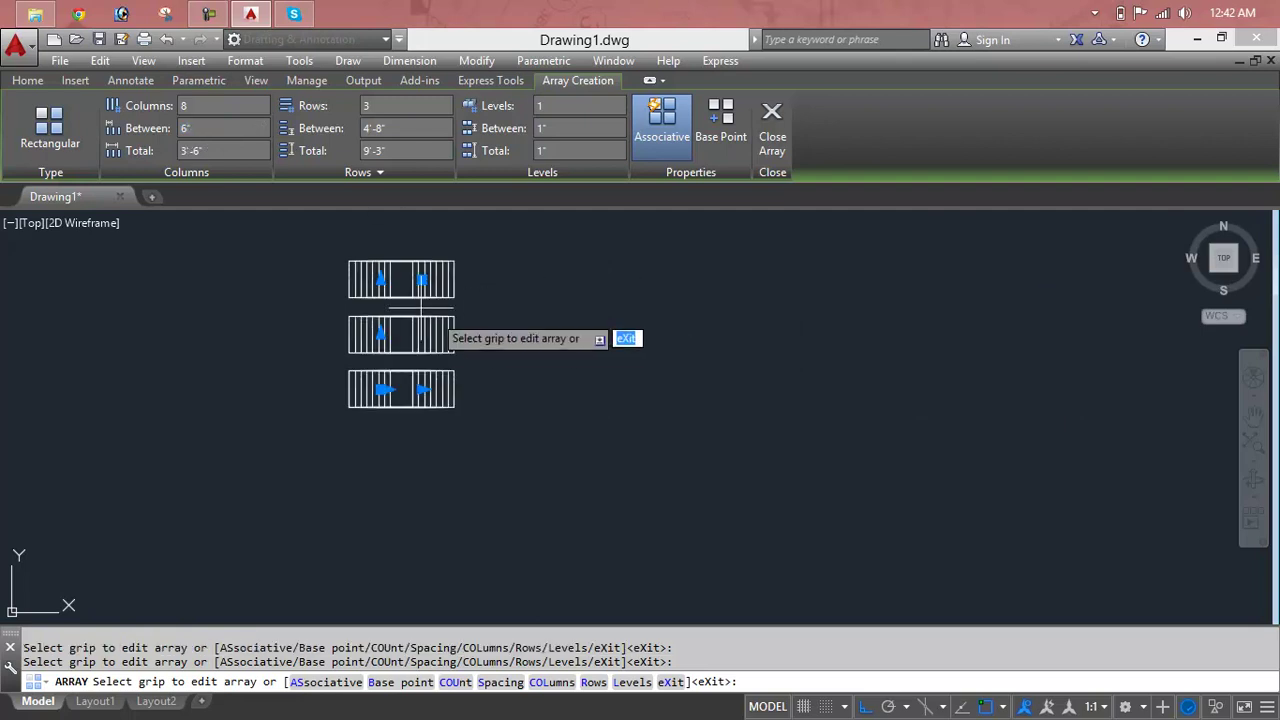
{"action": "scroll", "coordinate": [340, 278], "scroll_direction": "up", "scroll_amount": 4}
{"action": "scroll", "coordinate": [345, 285], "scroll_direction": "up", "scroll_amount": 3}
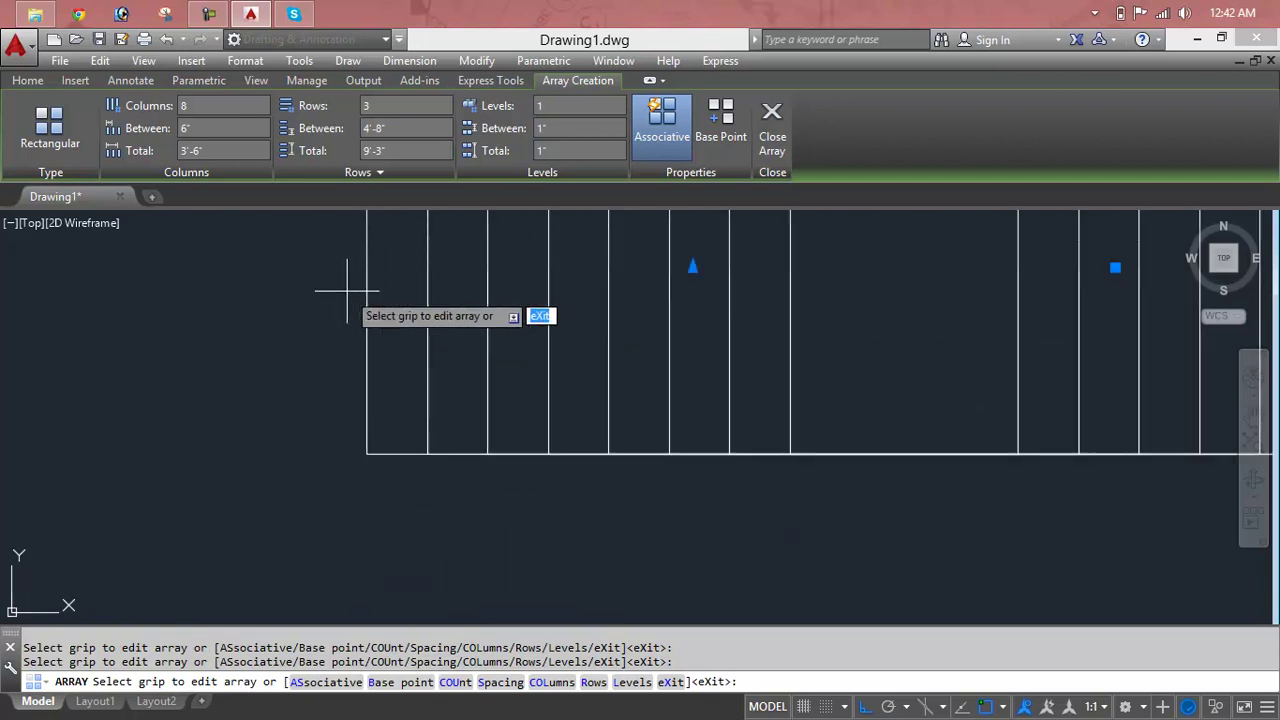
{"action": "scroll", "coordinate": [447, 455], "scroll_direction": "down", "scroll_amount": 4}
{"action": "scroll", "coordinate": [447, 455], "scroll_direction": "down", "scroll_amount": 2}
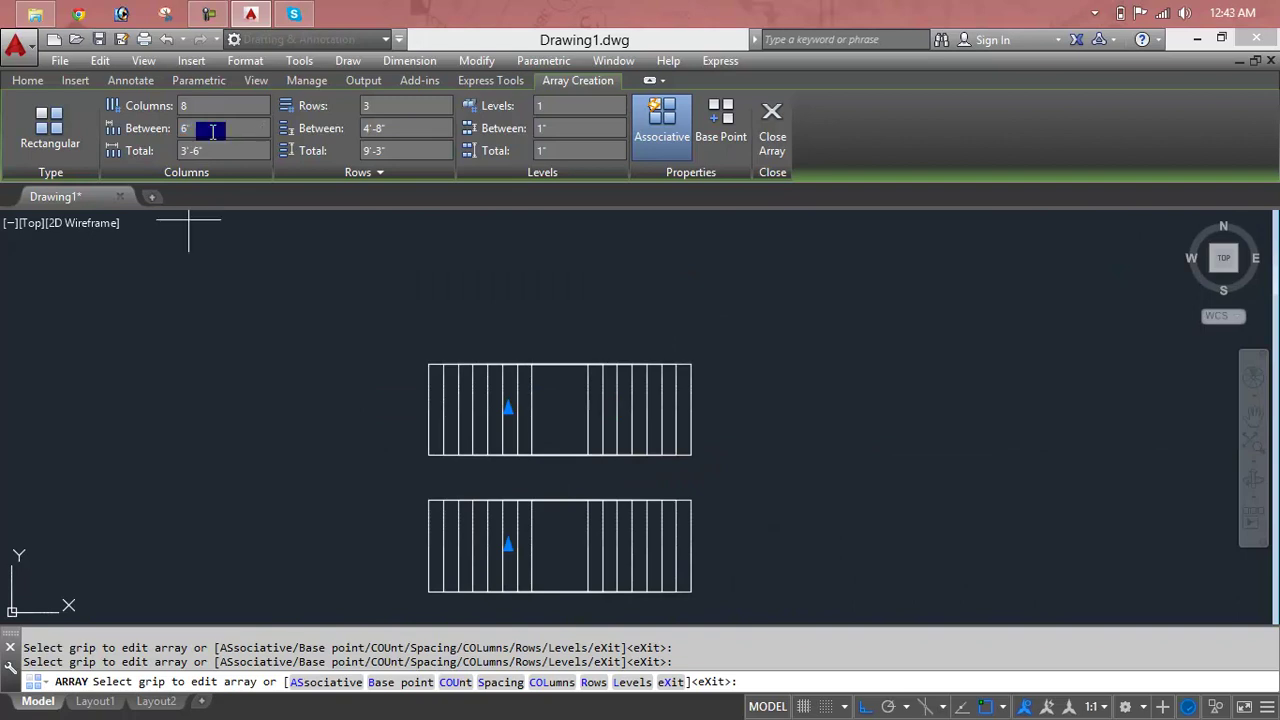
{"action": "type", "text": "'"}
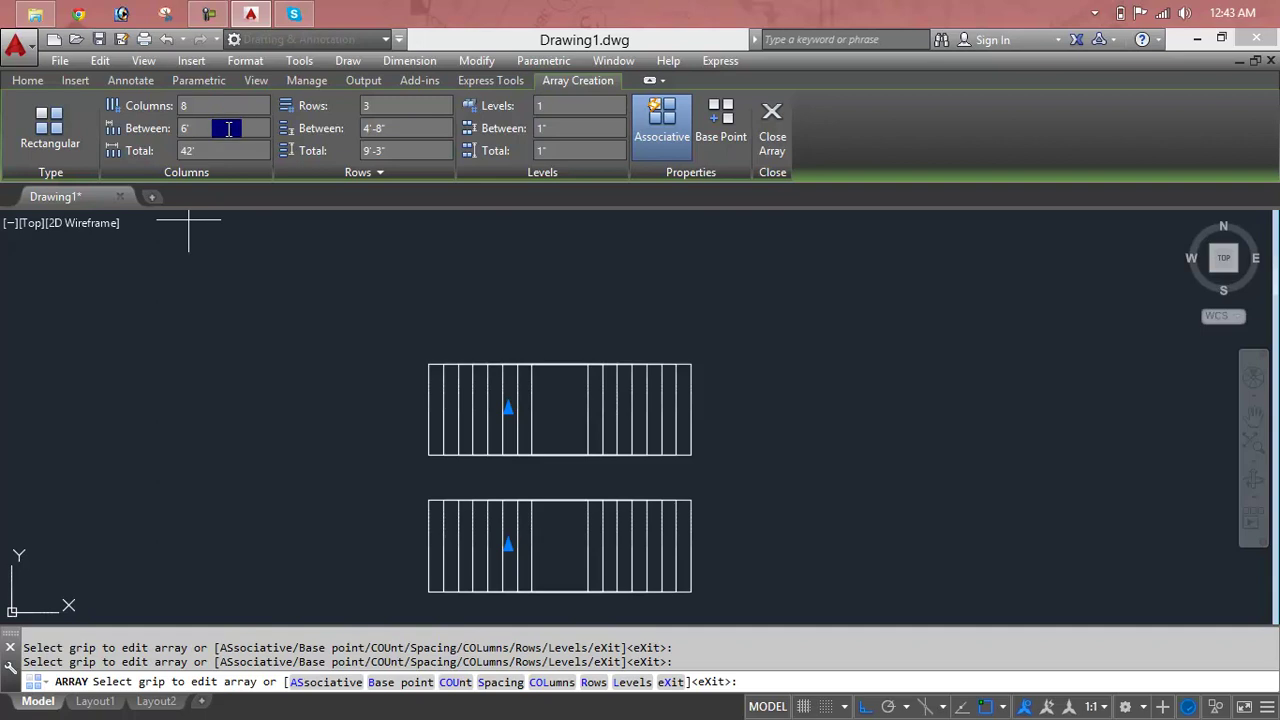
{"action": "key", "text": "Return"}
{"action": "mouse_move", "coordinate": [688, 471]}
{"action": "middle_mouse_down"}
{"action": "mouse_move", "coordinate": [317, 329]}
{"action": "mouse_move", "coordinate": [470, 386]}
{"action": "middle_mouse_up"}
{"action": "scroll", "coordinate": [320, 340], "scroll_direction": "down", "scroll_amount": 3}
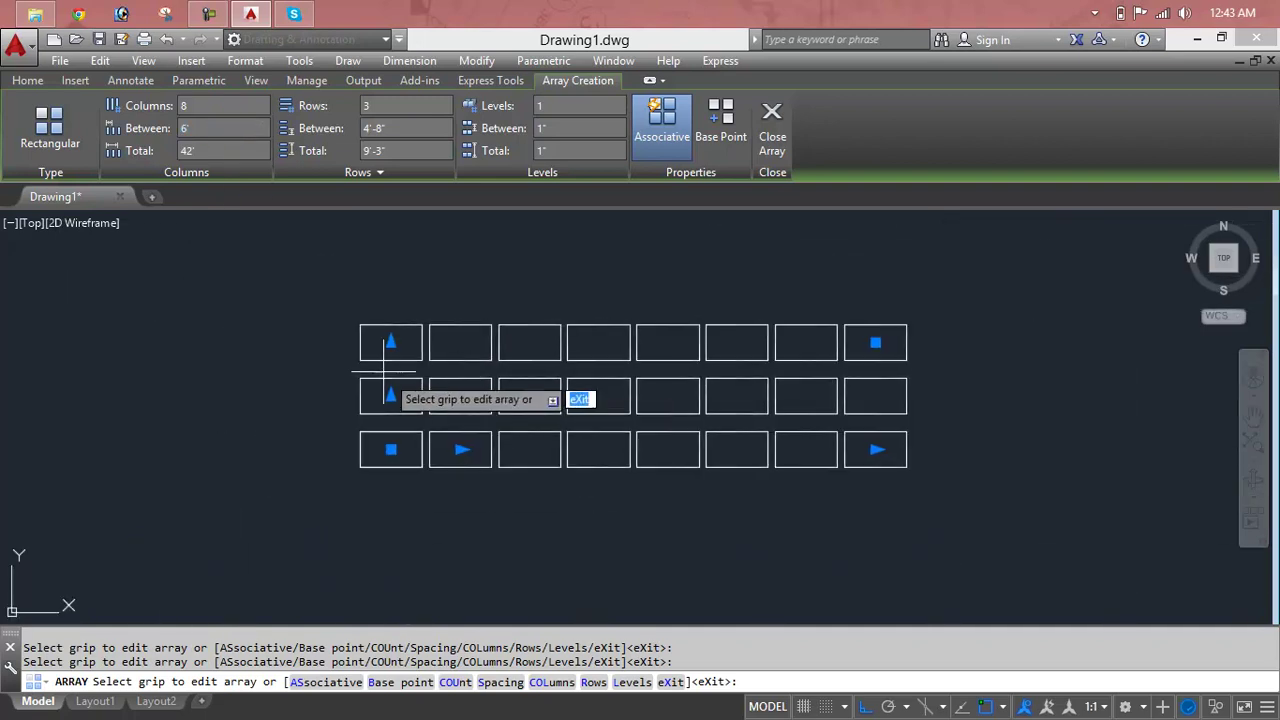
{"action": "scroll", "coordinate": [371, 395], "scroll_direction": "up", "scroll_amount": 2}
{"action": "scroll", "coordinate": [338, 356], "scroll_direction": "up", "scroll_amount": 3}
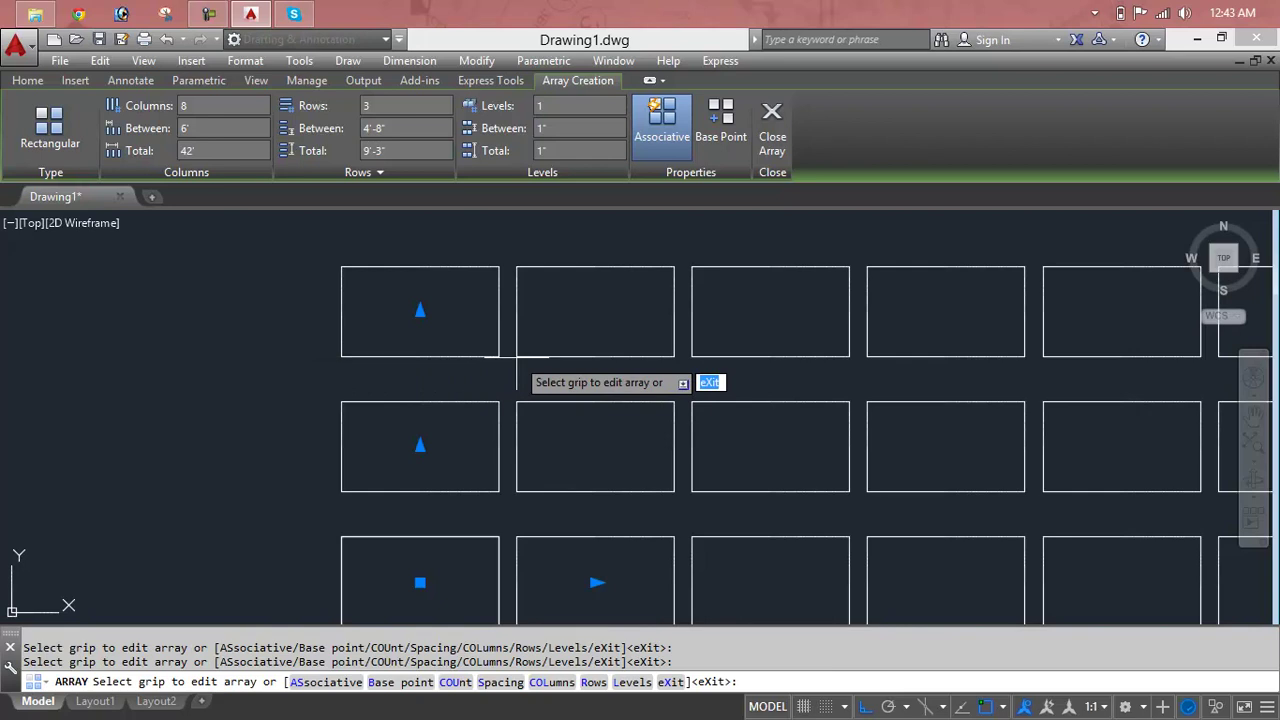
{"action": "key", "text": "Escape"}
{"action": "key", "text": "Escape"}
{"action": "key", "text": "Escape"}
Start a DIST measurement from a rectangle corner.
{"action": "type", "text": "di"}
{"action": "key", "text": "Return"}
{"action": "left_click", "coordinate": [516, 356]}
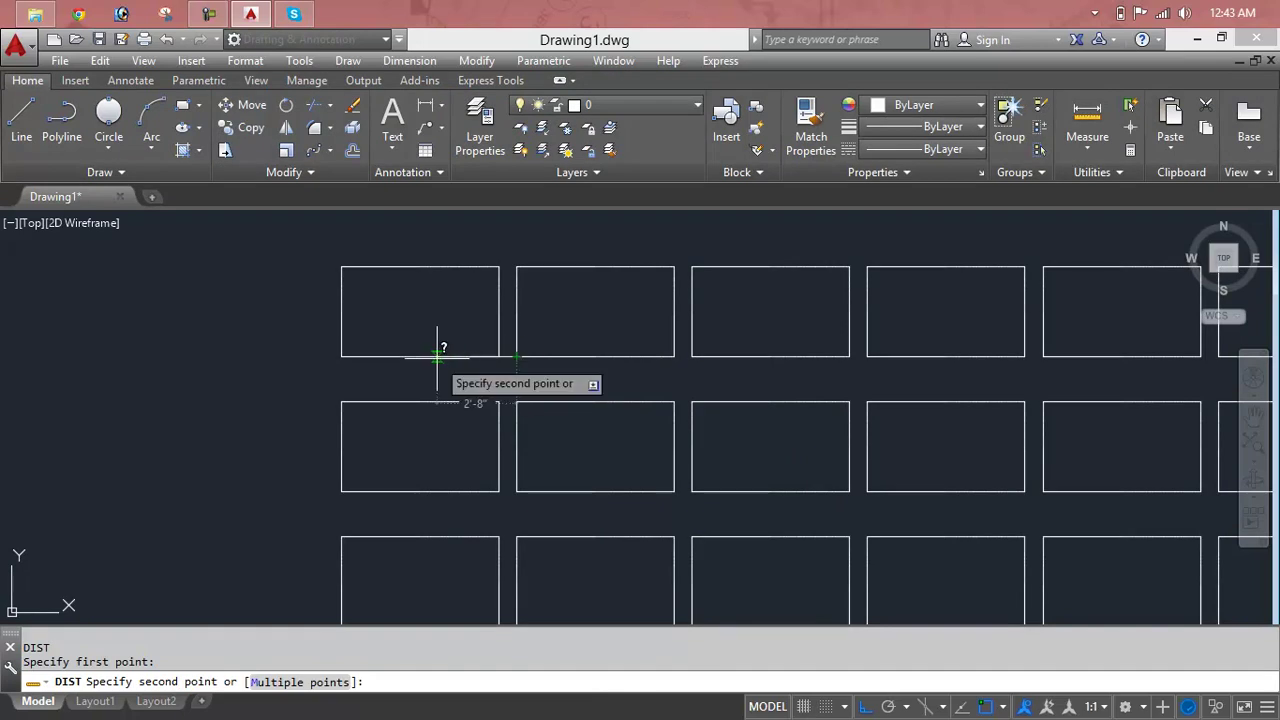
Measure the 6'-0" column gap to the next rectangle, then select the array.
{"action": "left_click", "coordinate": [343, 356]}
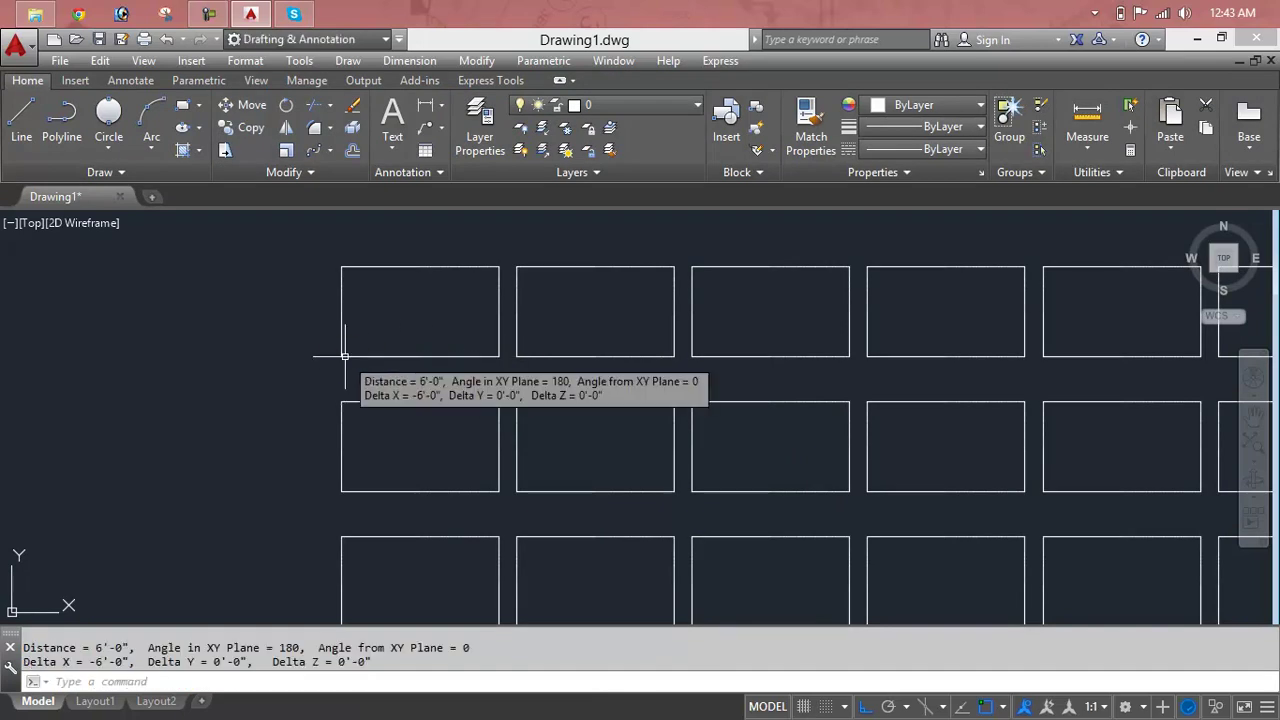
{"action": "key", "text": "Escape"}
{"action": "key", "text": "Escape"}
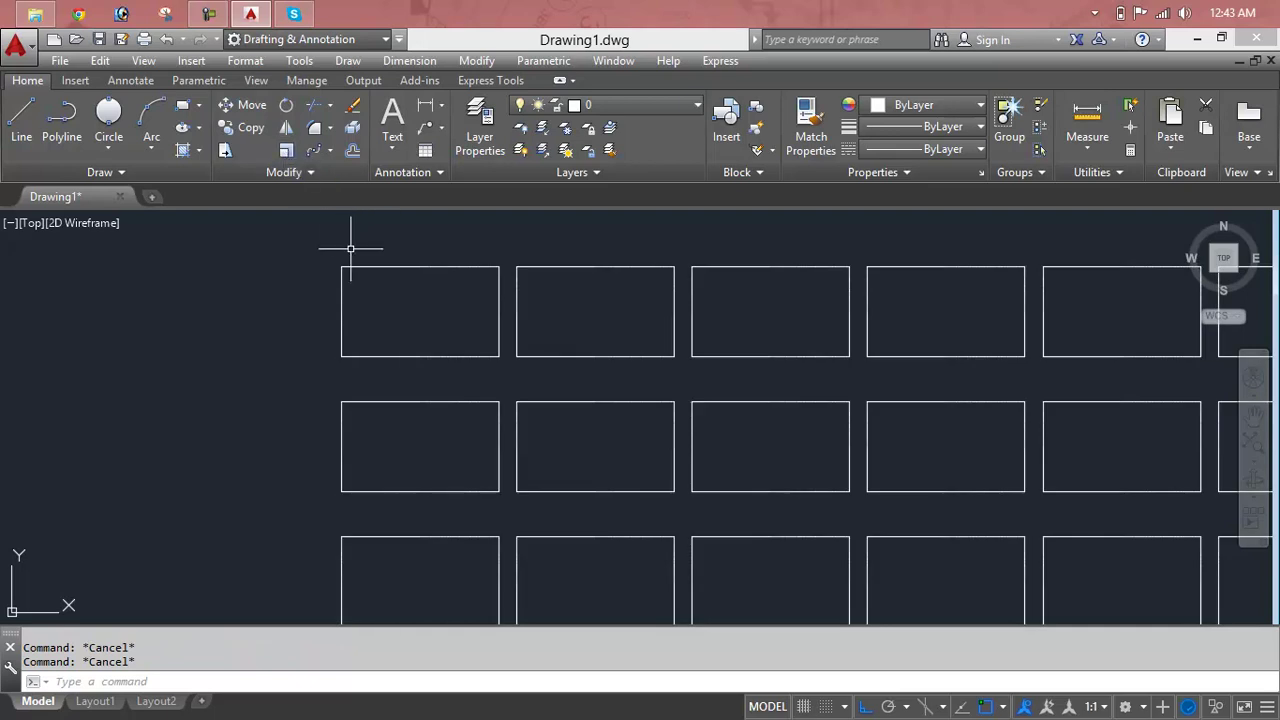
{"action": "left_click", "coordinate": [362, 266]}
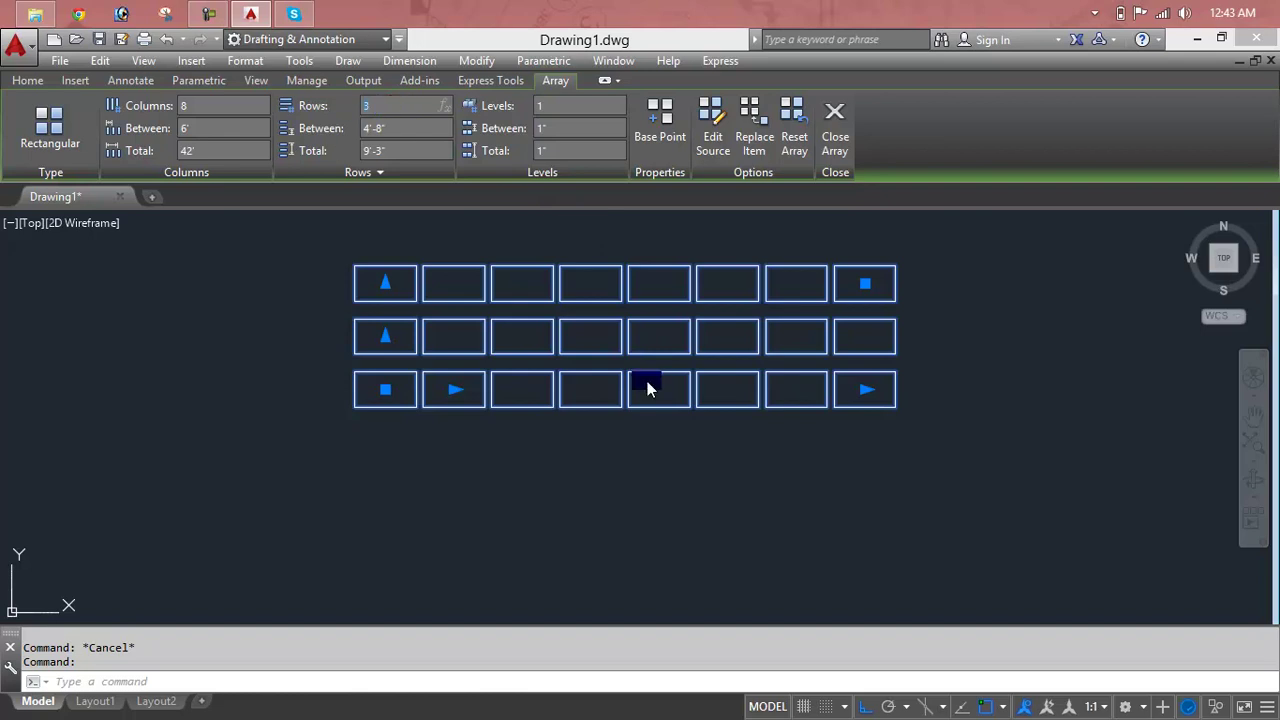
{"action": "type", "text": "6"}
Grow the array to 6 rows, then window-select the whole array to erase it.
{"action": "key", "text": "Return"}
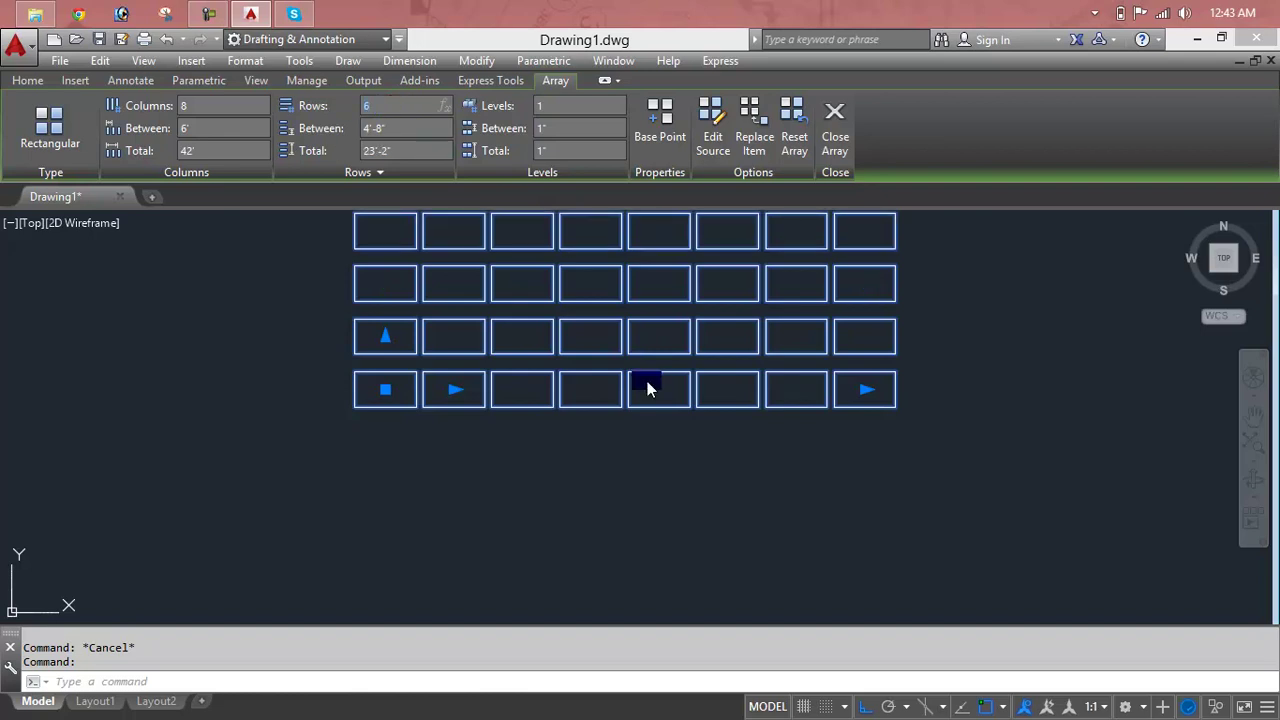
{"action": "middle_click_drag", "start_coordinate": [873, 246], "coordinate": [883, 390]}
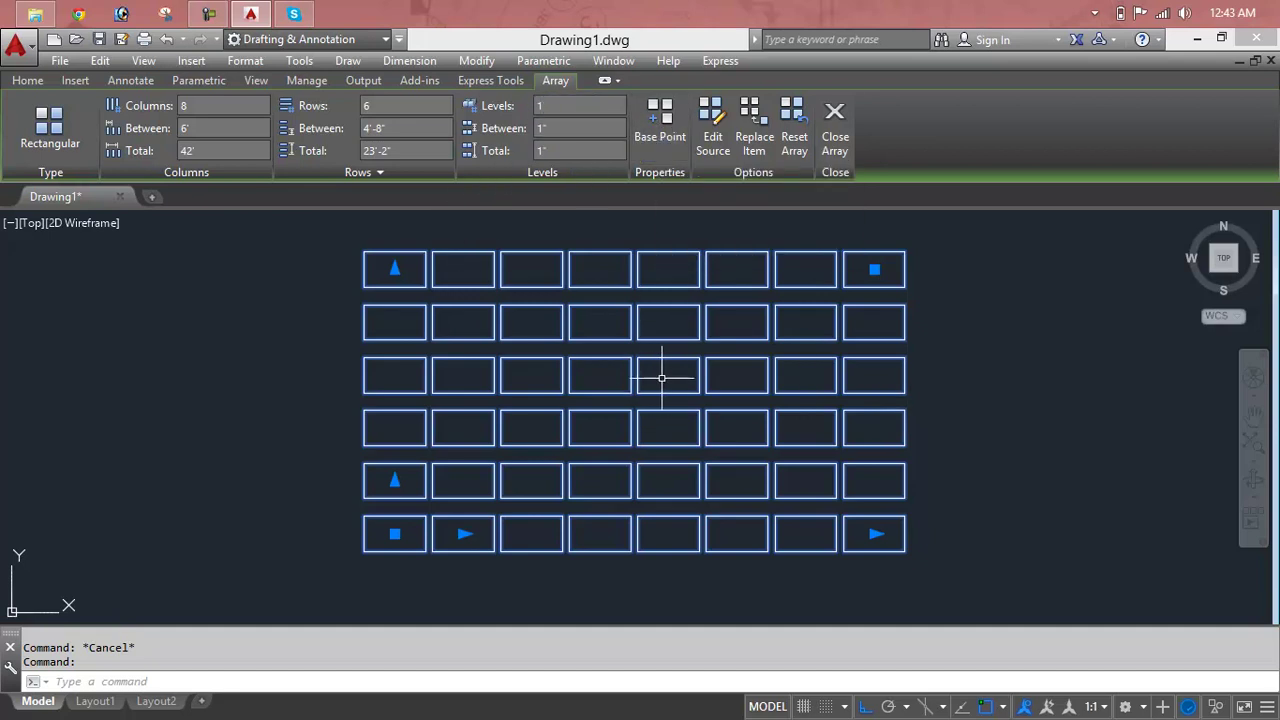
{"action": "left_click", "coordinate": [652, 133]}
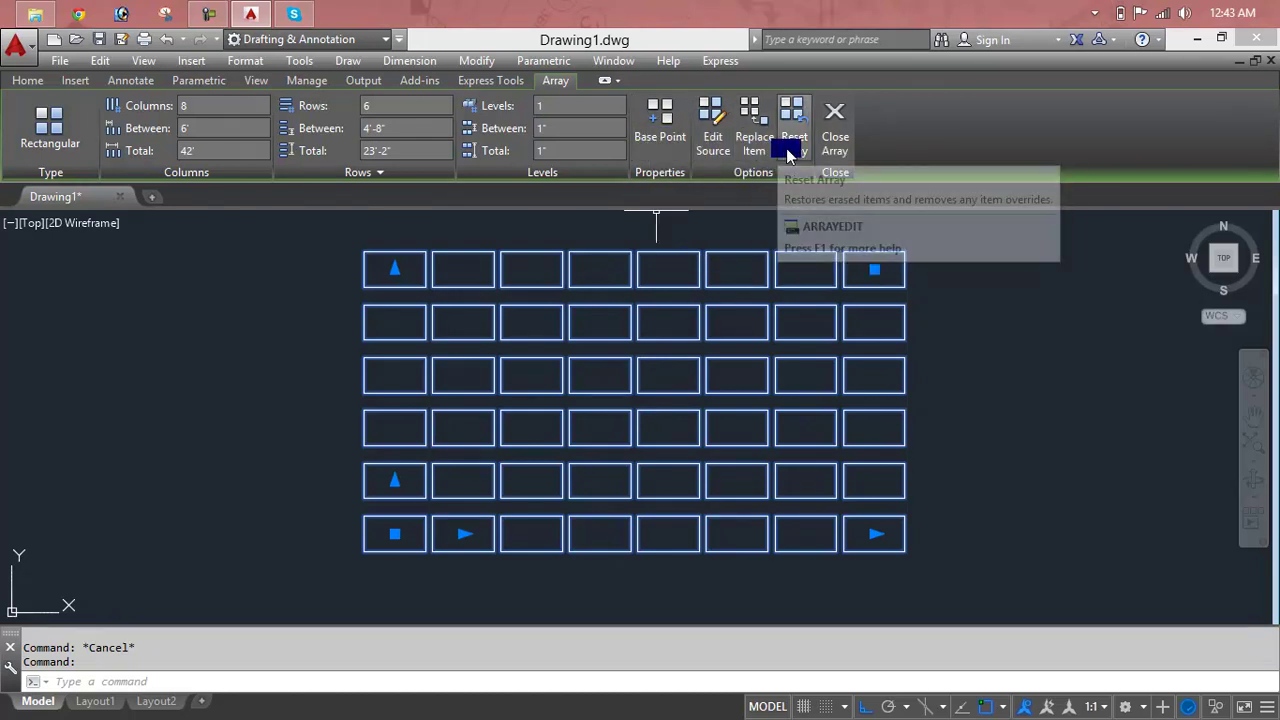
{"action": "left_click", "coordinate": [1037, 238]}
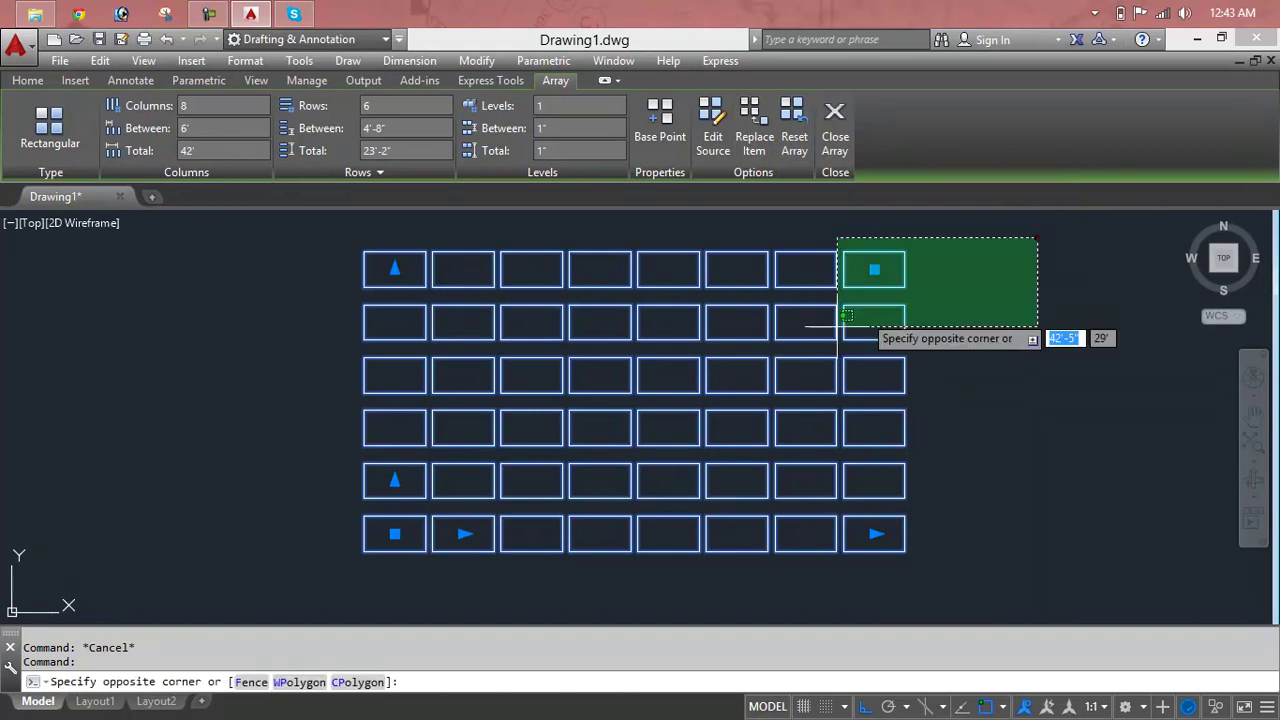
{"action": "left_click", "coordinate": [212, 582]}
{"action": "key", "text": "Delete"}
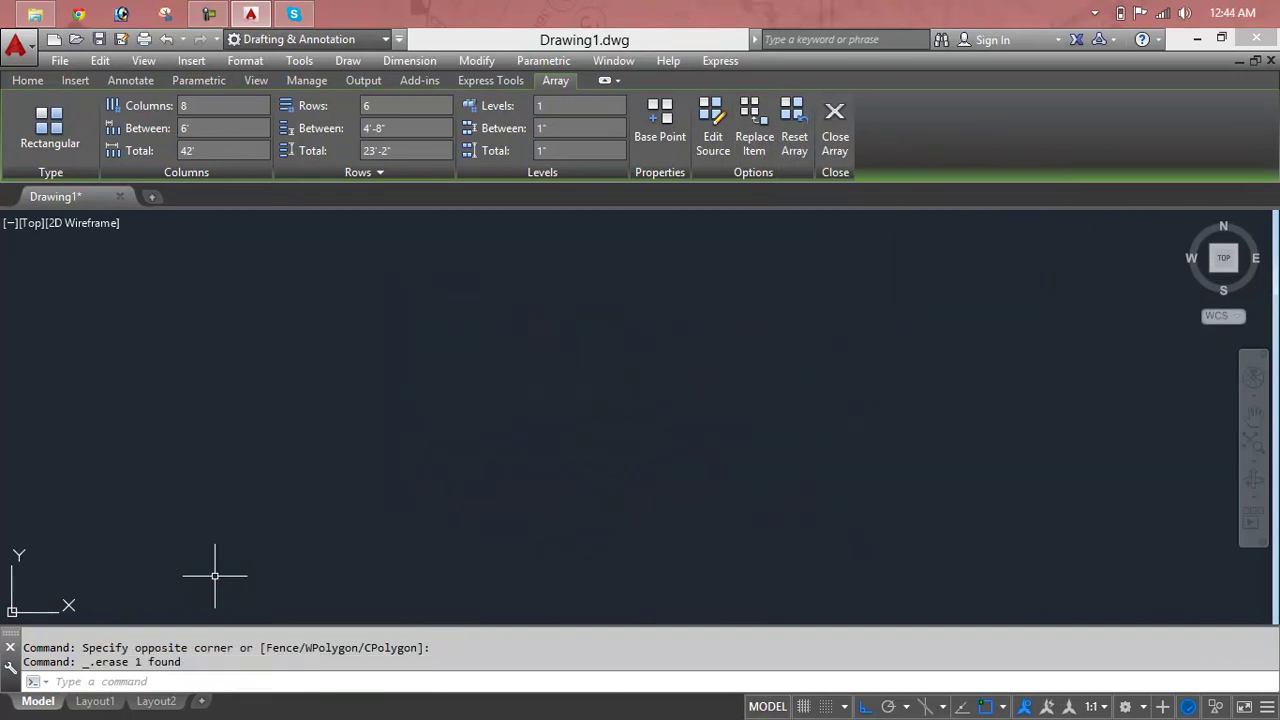
{"action": "key", "text": "Escape"}
{"action": "key", "text": "Escape"}
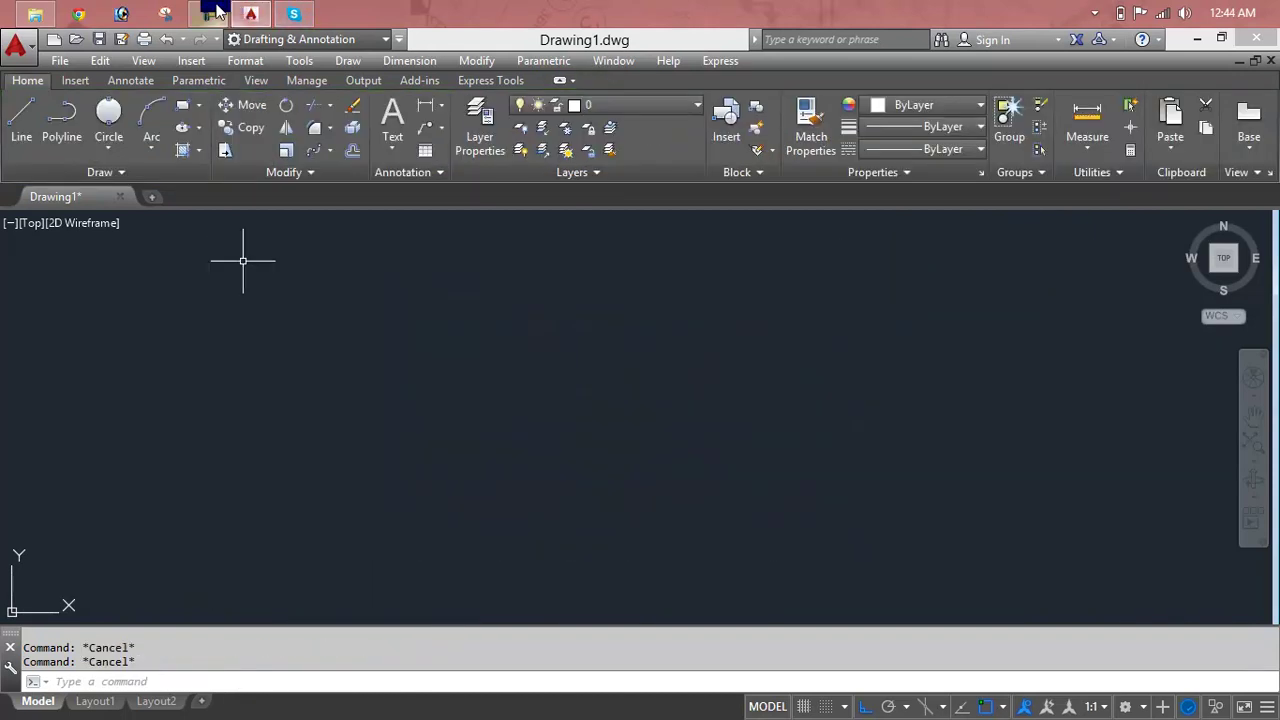
{"action": "left_click", "coordinate": [208, 14]}
{"action": "left_click", "coordinate": [1087, 660]}
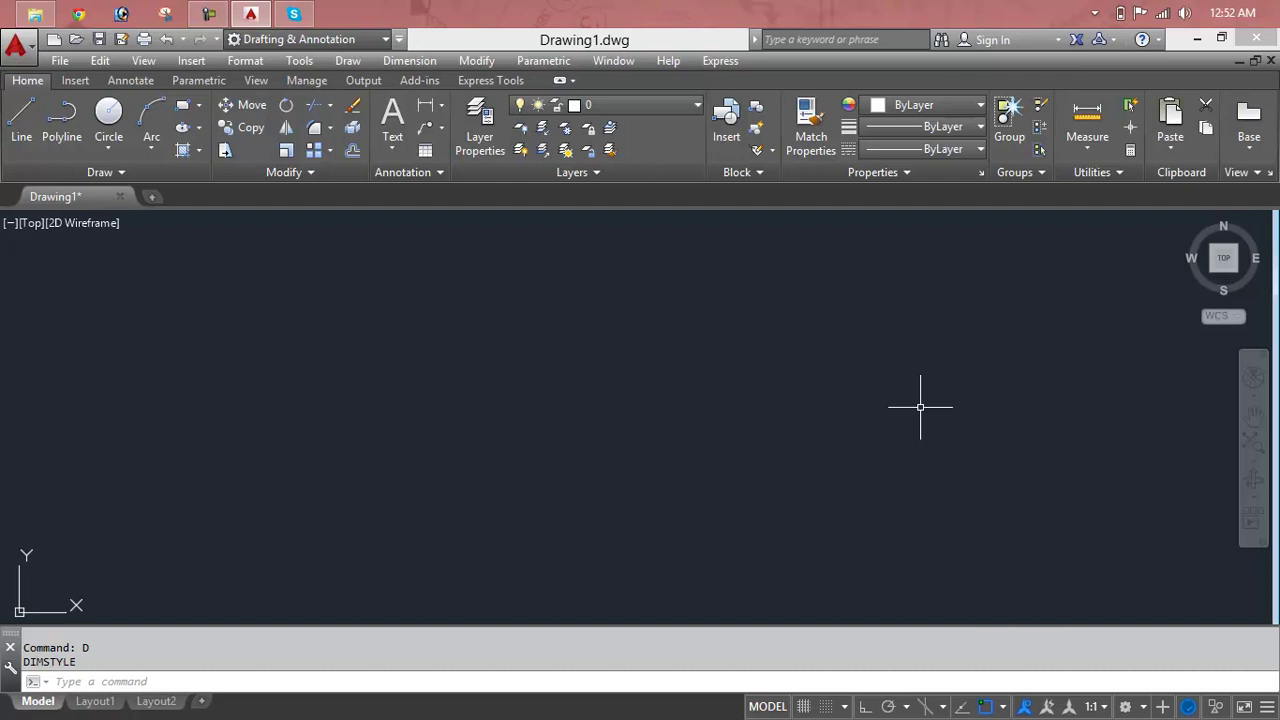
{"action": "key", "text": "Escape"}
{"action": "key", "text": "Escape"}
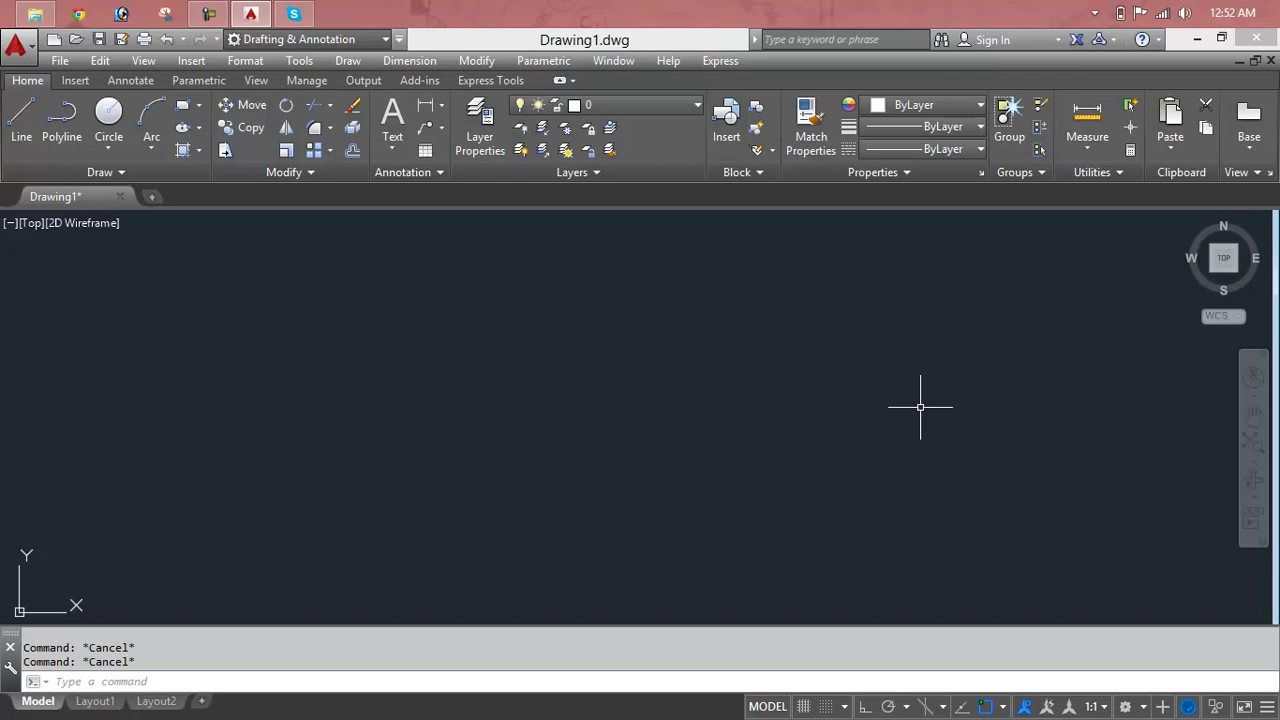
{"action": "type", "text": "REC"}
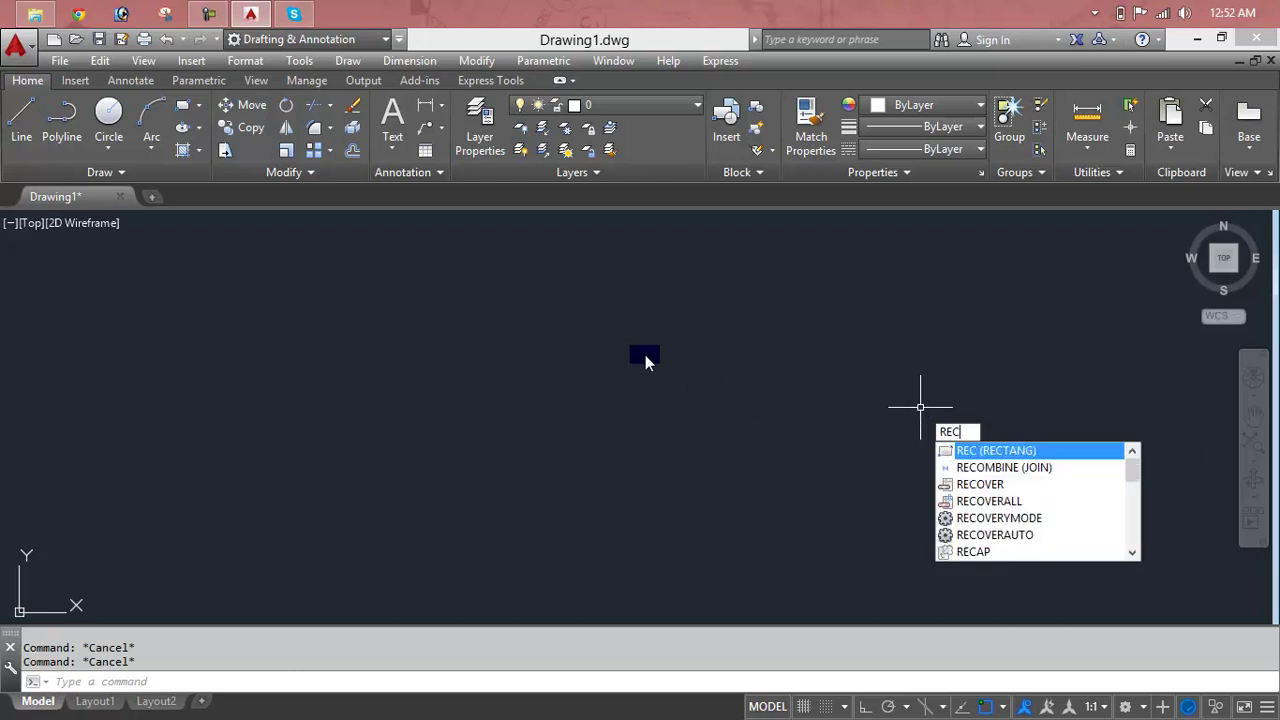
Begin a rectangle with width 10, then cancel it.
{"action": "key", "text": "Return"}
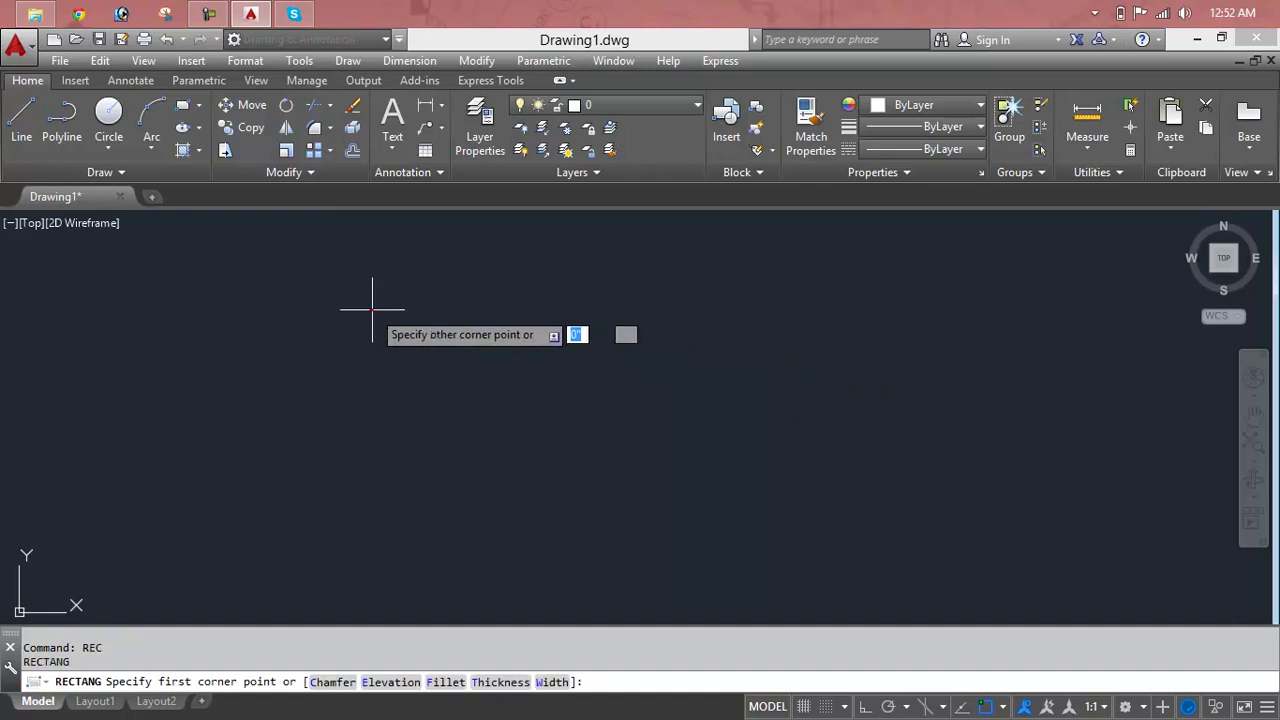
{"action": "left_click", "coordinate": [372, 310]}
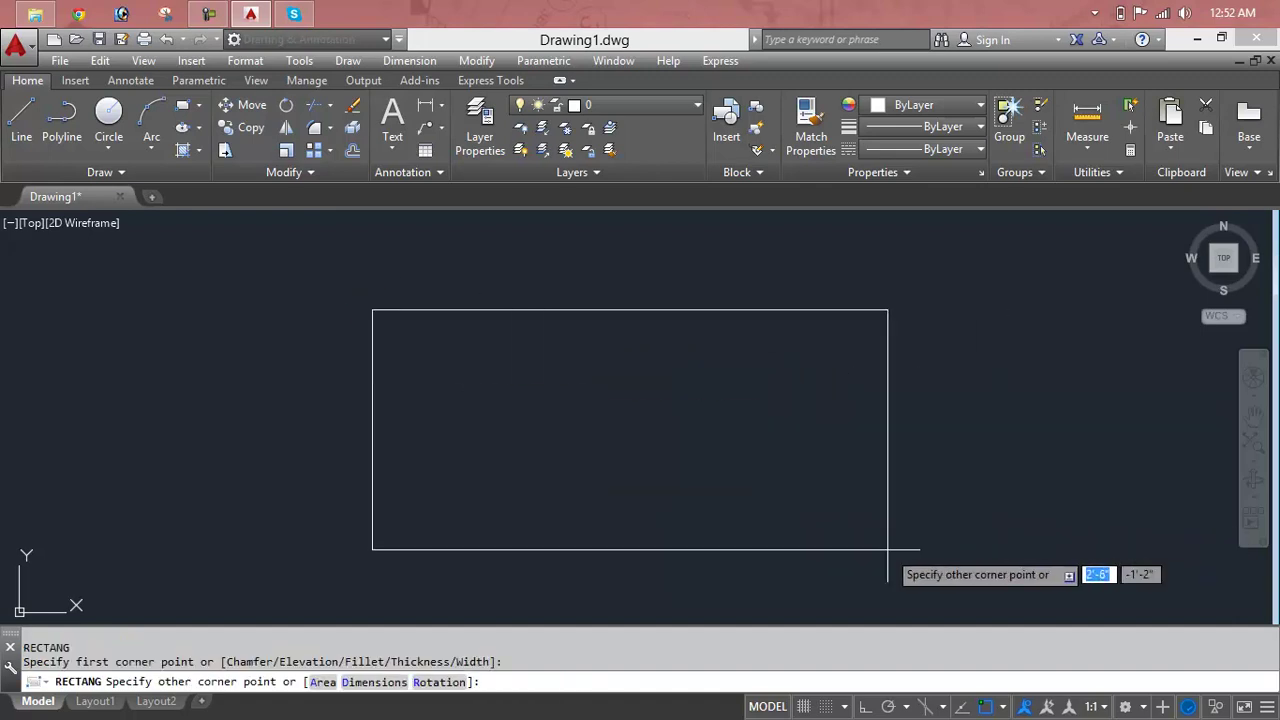
{"action": "type", "text": "10"}
{"action": "key", "text": "Tab"}
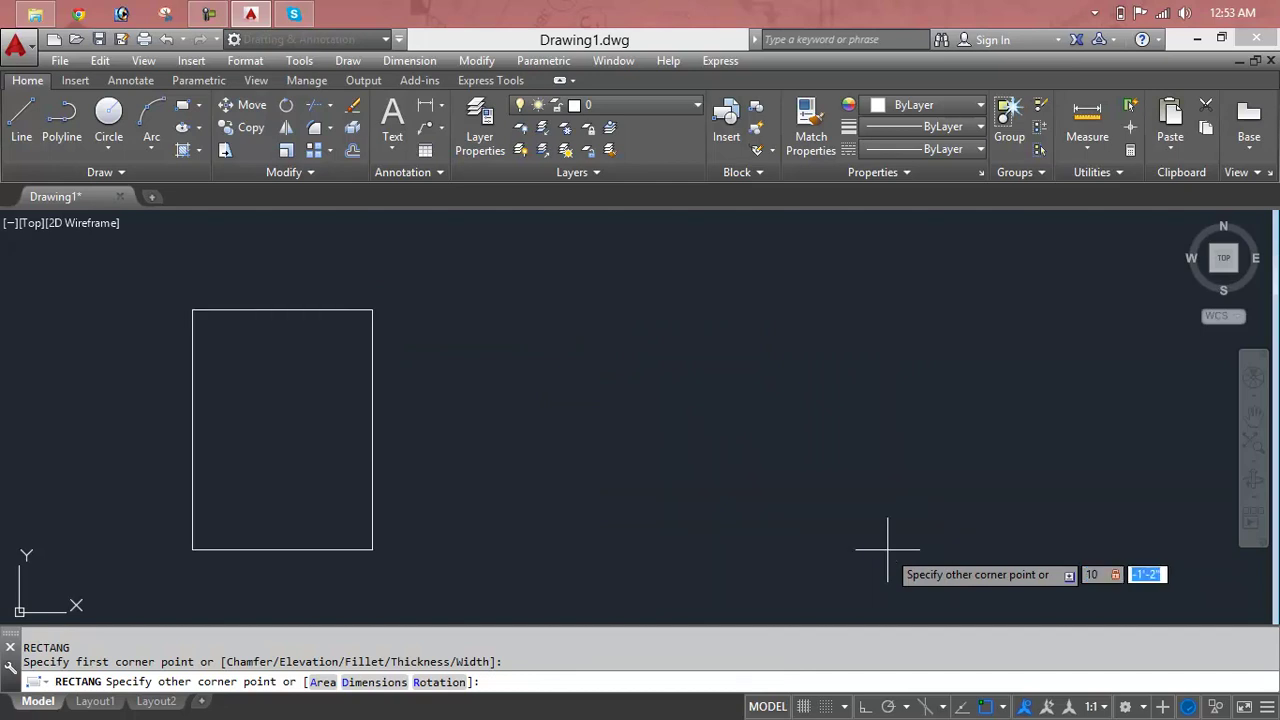
{"action": "key", "text": "Escape"}
{"action": "key", "text": "Escape"}
{"action": "type", "text": "rec"}
{"action": "key", "text": "Return"}
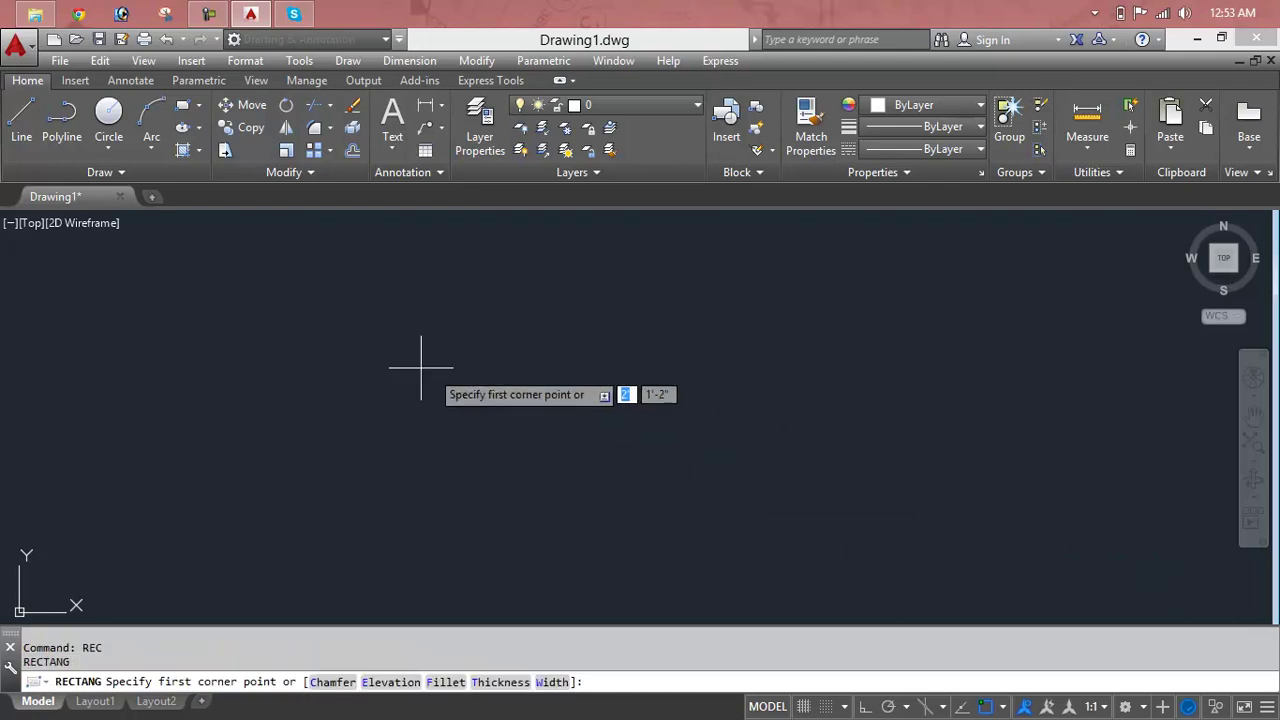
{"action": "left_click", "coordinate": [315, 357]}
{"action": "type", "text": "@"}
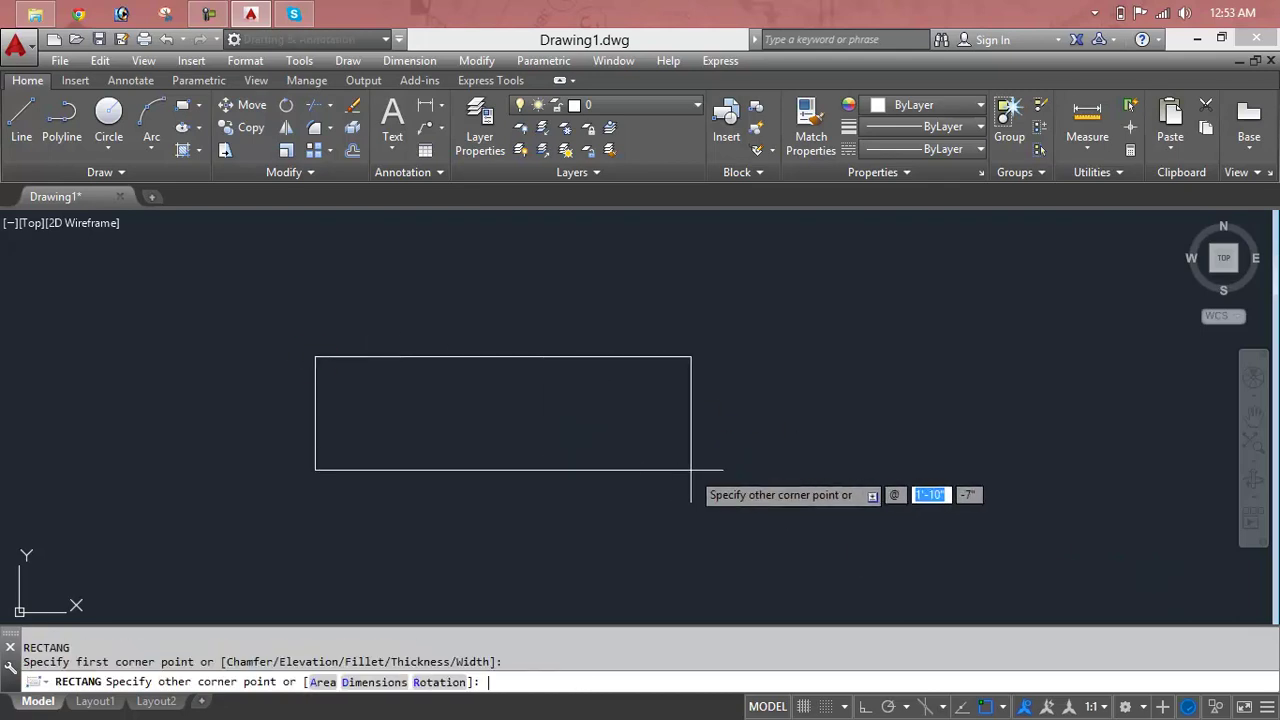
{"action": "type", "text": "10"}
{"action": "key", "text": "Tab"}
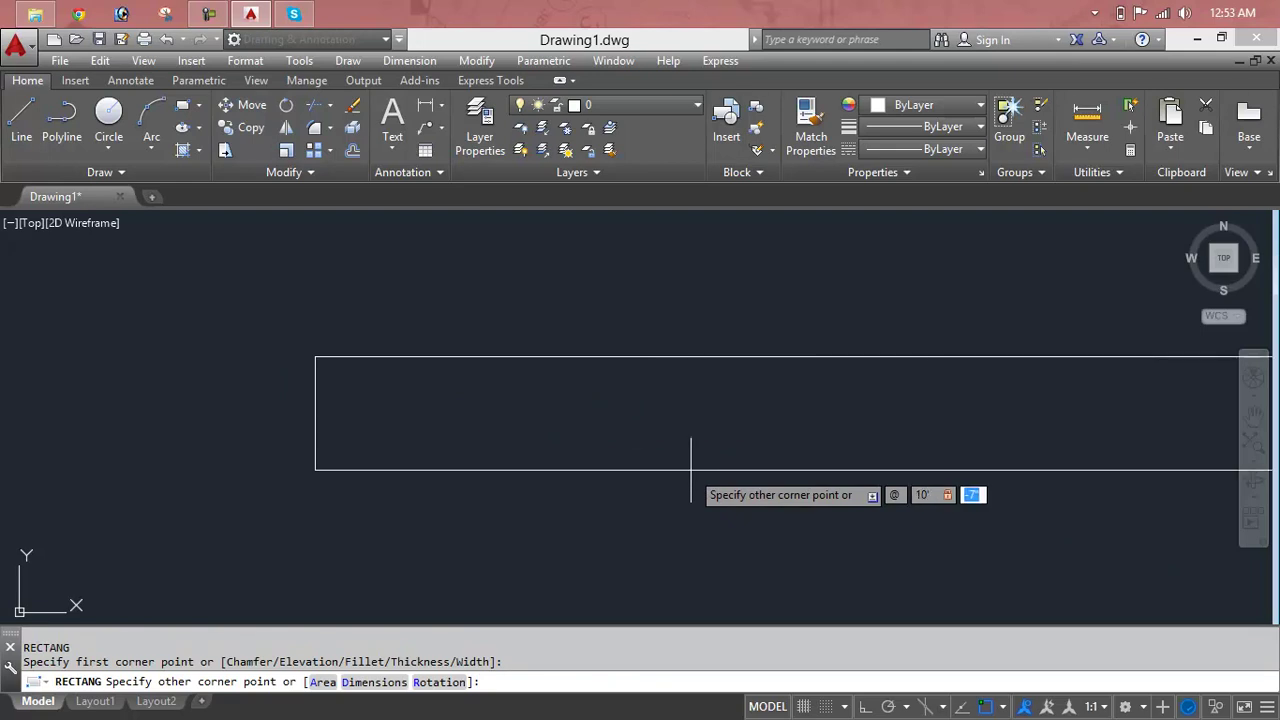
{"action": "type", "text": "10"}
{"action": "key", "text": "Return"}
{"action": "key", "text": "Escape"}
{"action": "key", "text": "Escape"}
Zoom All so the whole square fits in view.
{"action": "type", "text": "z"}
{"action": "key", "text": "Return"}
{"action": "type", "text": "a"}
{"action": "key", "text": "Return"}
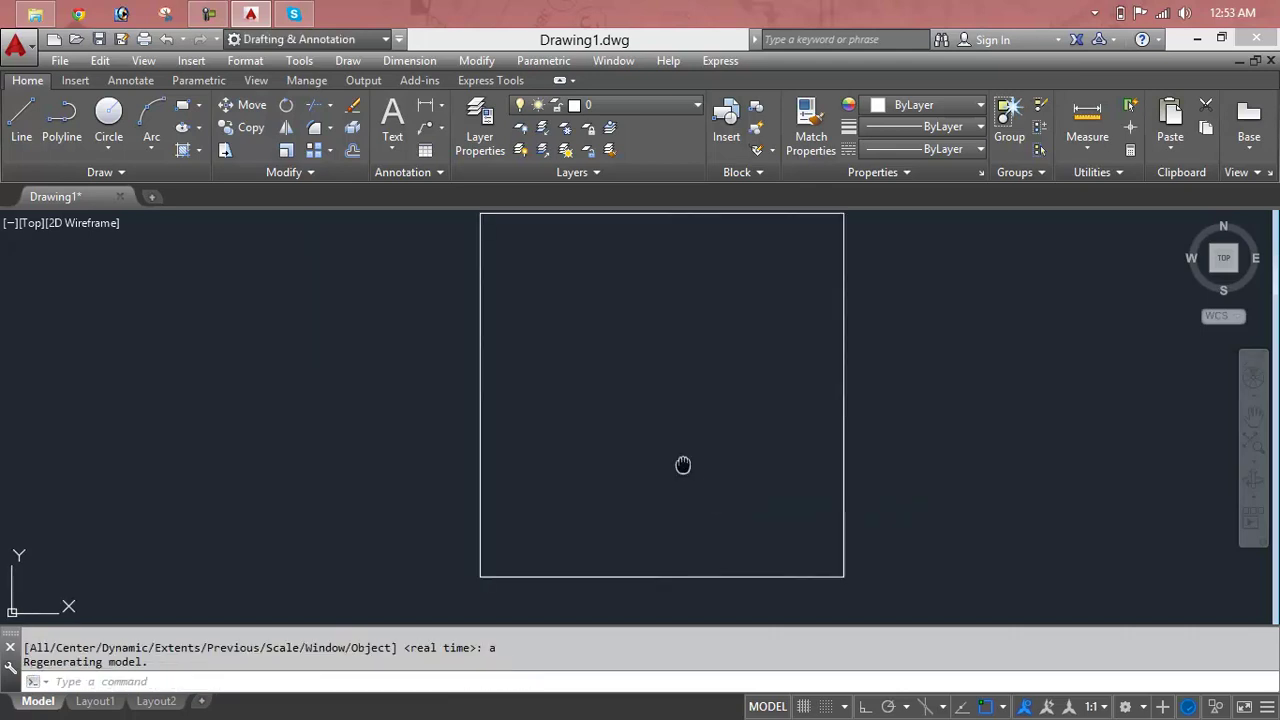
{"action": "scroll", "coordinate": [697, 457], "scroll_direction": "down", "scroll_amount": 2}
Draw horizontal and vertical midpoint-to-midpoint lines quartering the square.
{"action": "key", "text": "Escape"}
{"action": "key", "text": "Escape"}
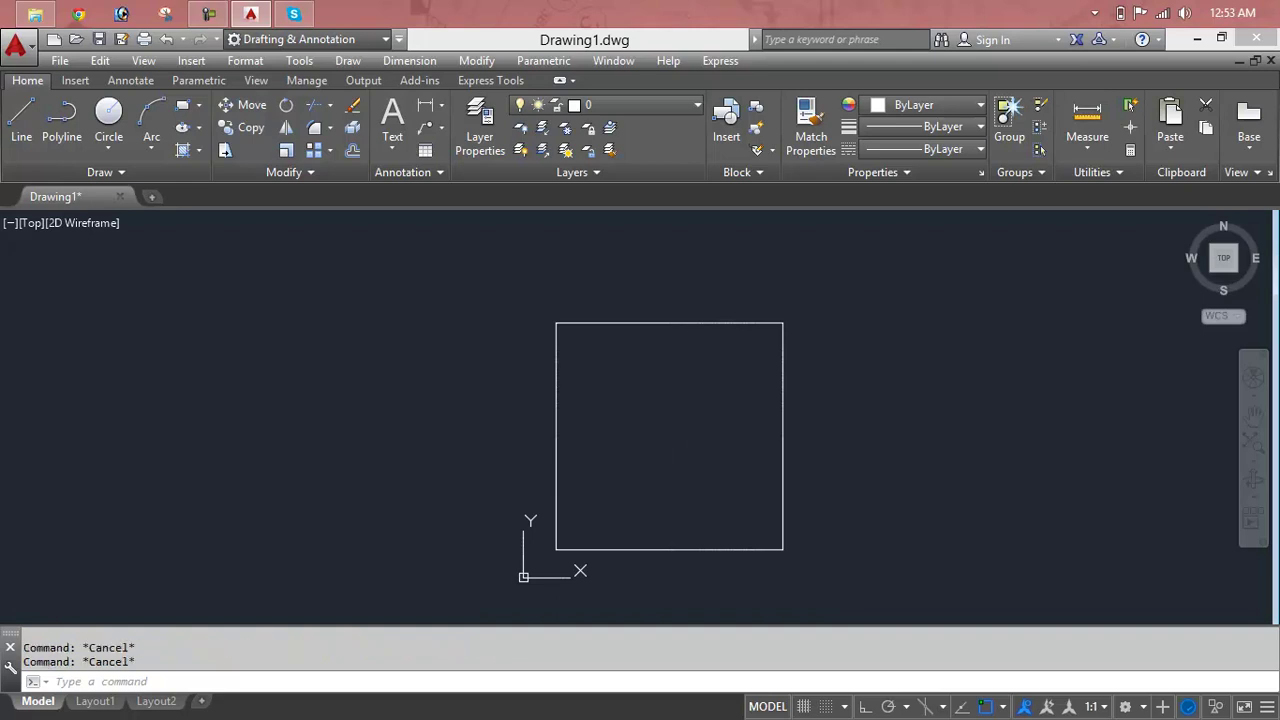
{"action": "middle_click_drag", "start_coordinate": [656, 477], "coordinate": [661, 429]}
{"action": "type", "text": "l"}
{"action": "key", "text": "Return"}
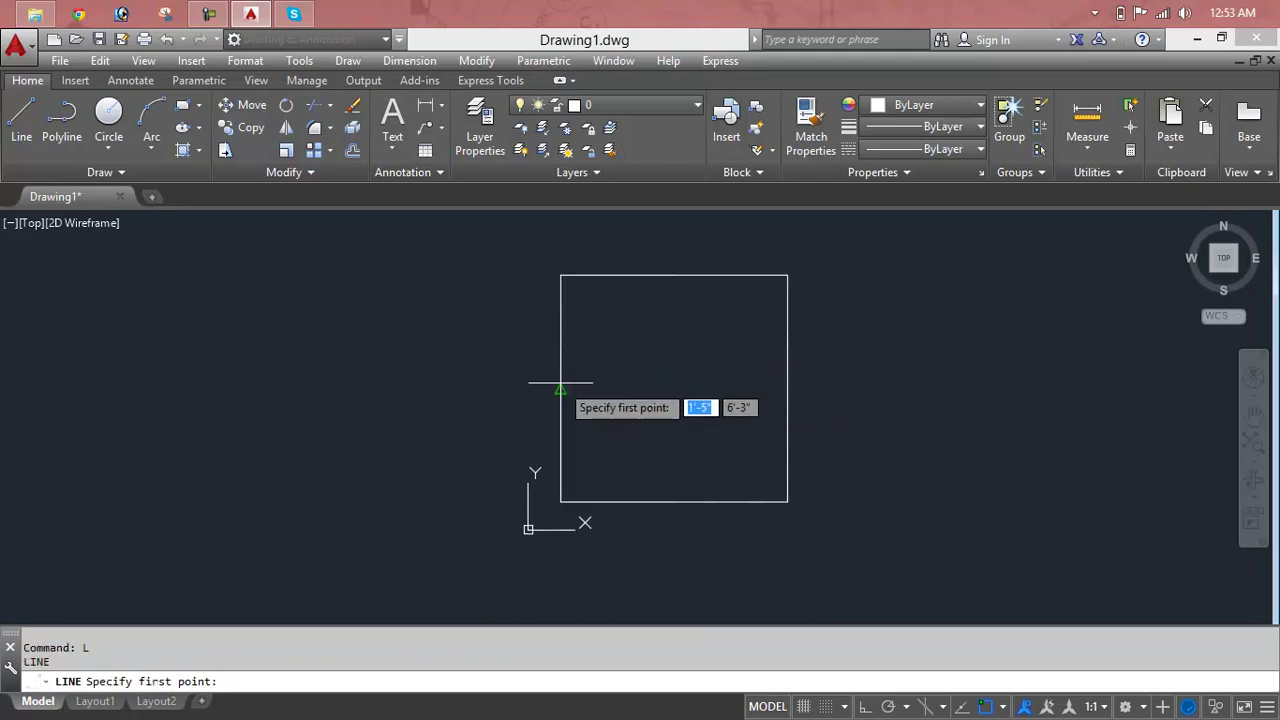
{"action": "left_click", "coordinate": [561, 387]}
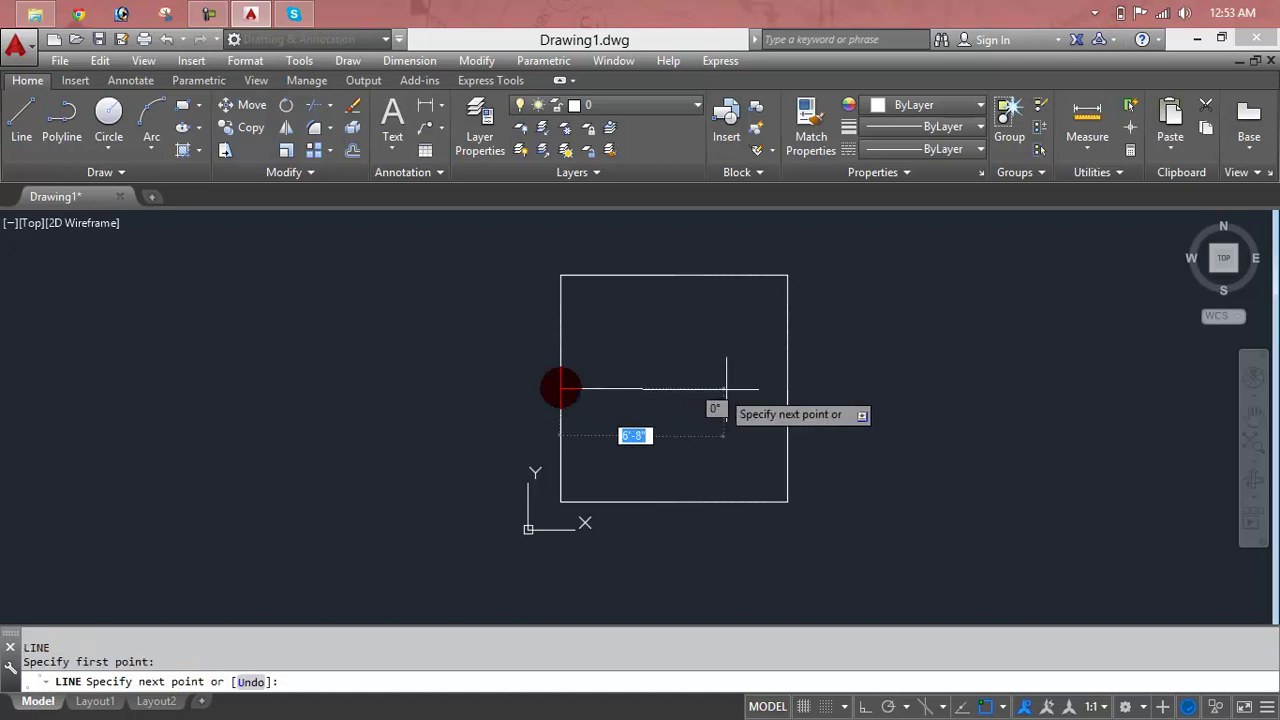
{"action": "left_click", "coordinate": [786, 387]}
{"action": "key", "text": "Escape"}
{"action": "key", "text": "Escape"}
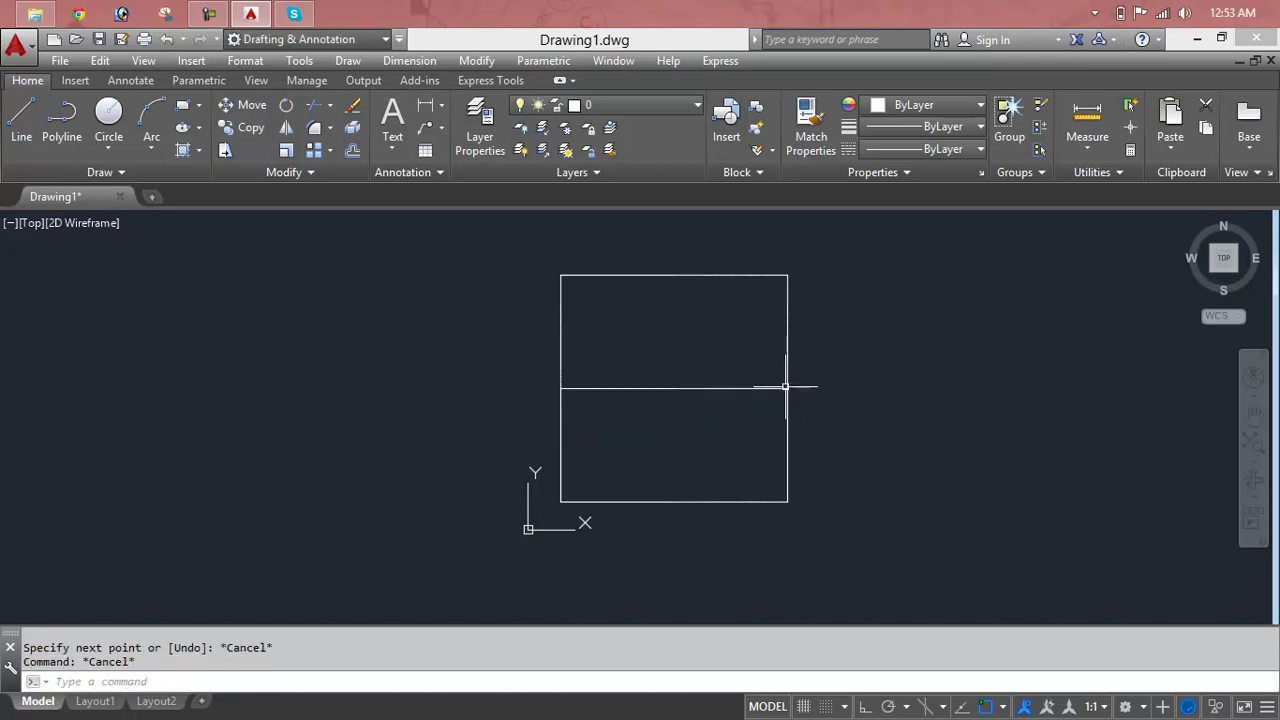
{"action": "type", "text": "l"}
{"action": "key", "text": "Return"}
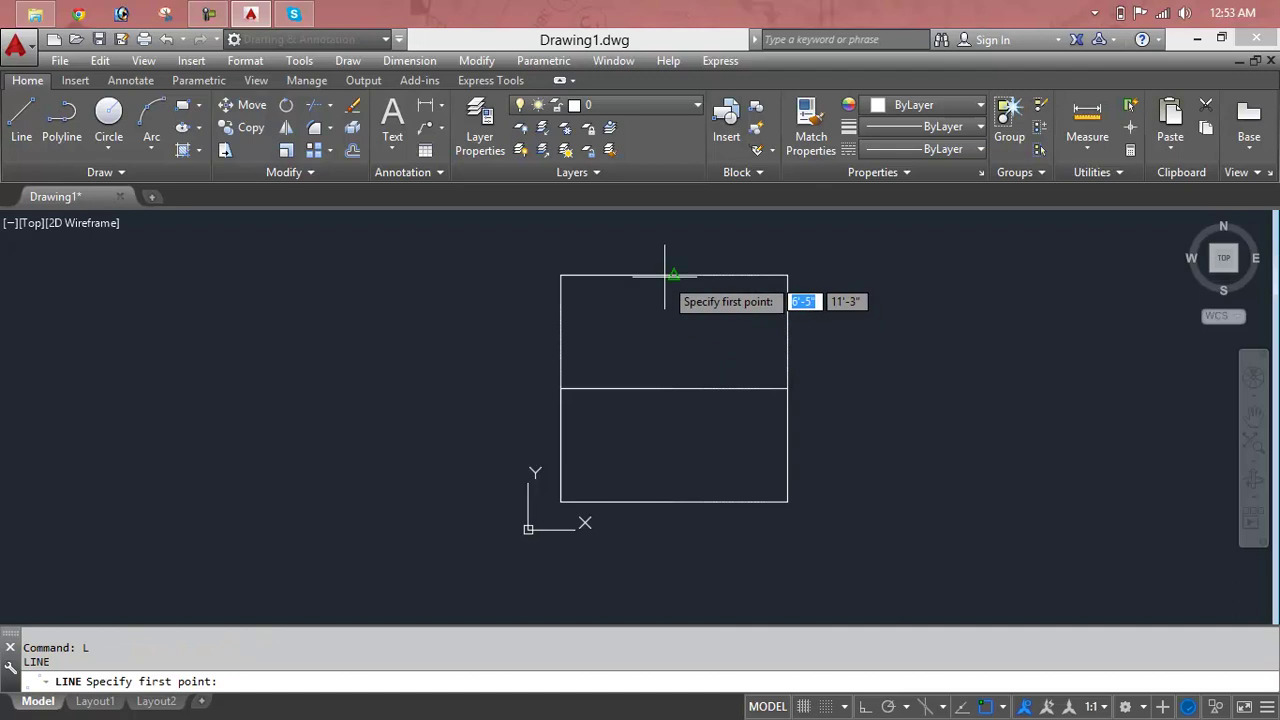
{"action": "left_click", "coordinate": [674, 275]}
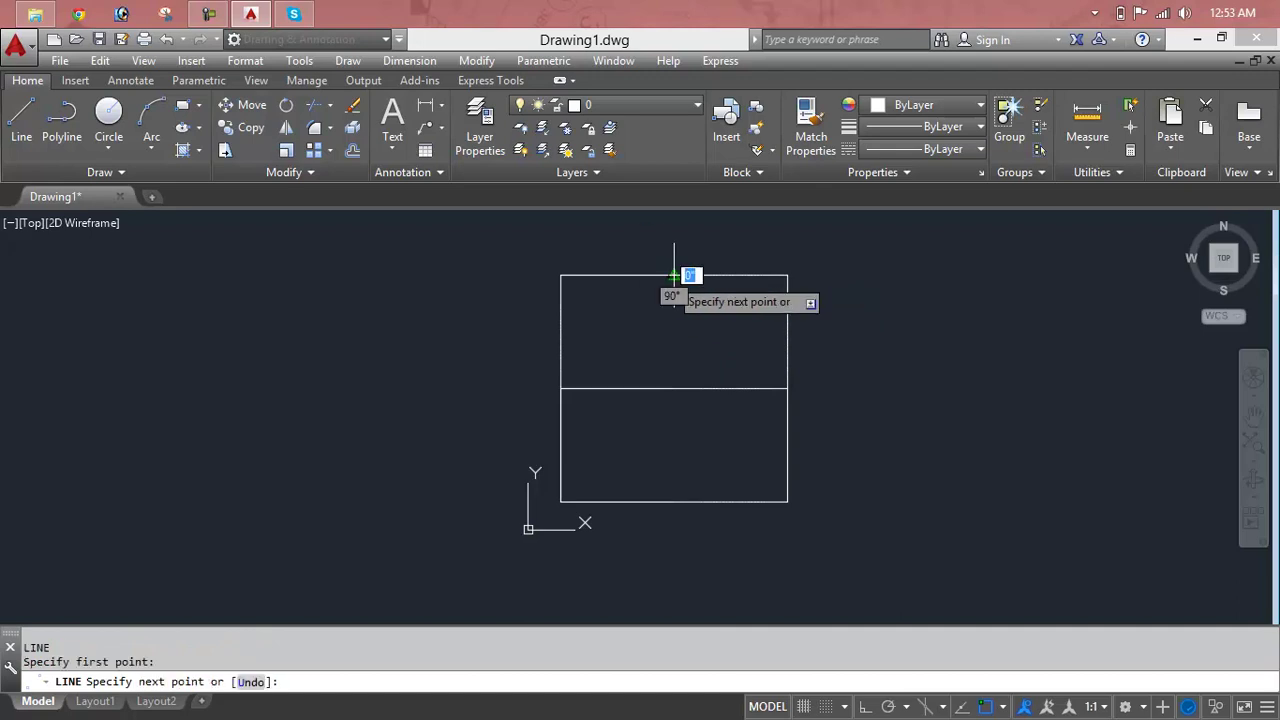
{"action": "left_click", "coordinate": [674, 502]}
{"action": "key", "text": "Escape"}
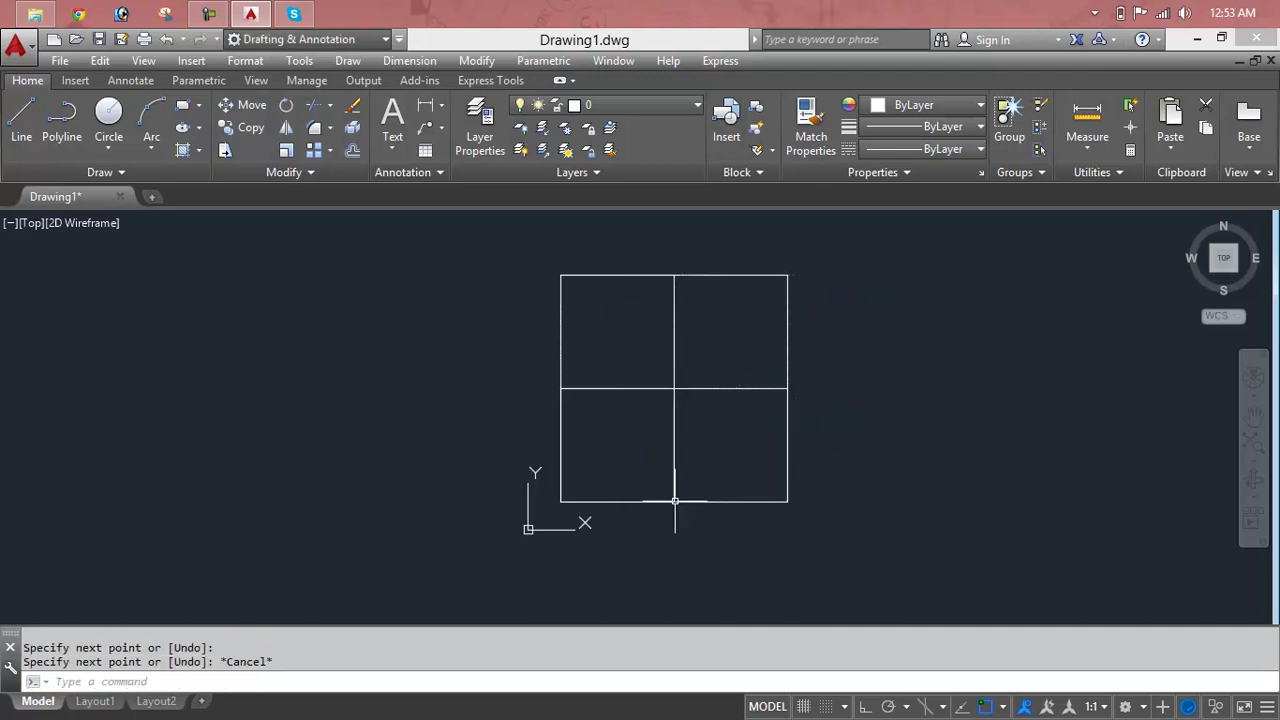
Draw a small circle centred on the square's left edge midpoint.
{"action": "middle_click_drag", "start_coordinate": [690, 339], "coordinate": [718, 315]}
{"action": "scroll", "coordinate": [612, 337], "scroll_direction": "up", "scroll_amount": 4}
{"action": "key", "text": "Escape"}
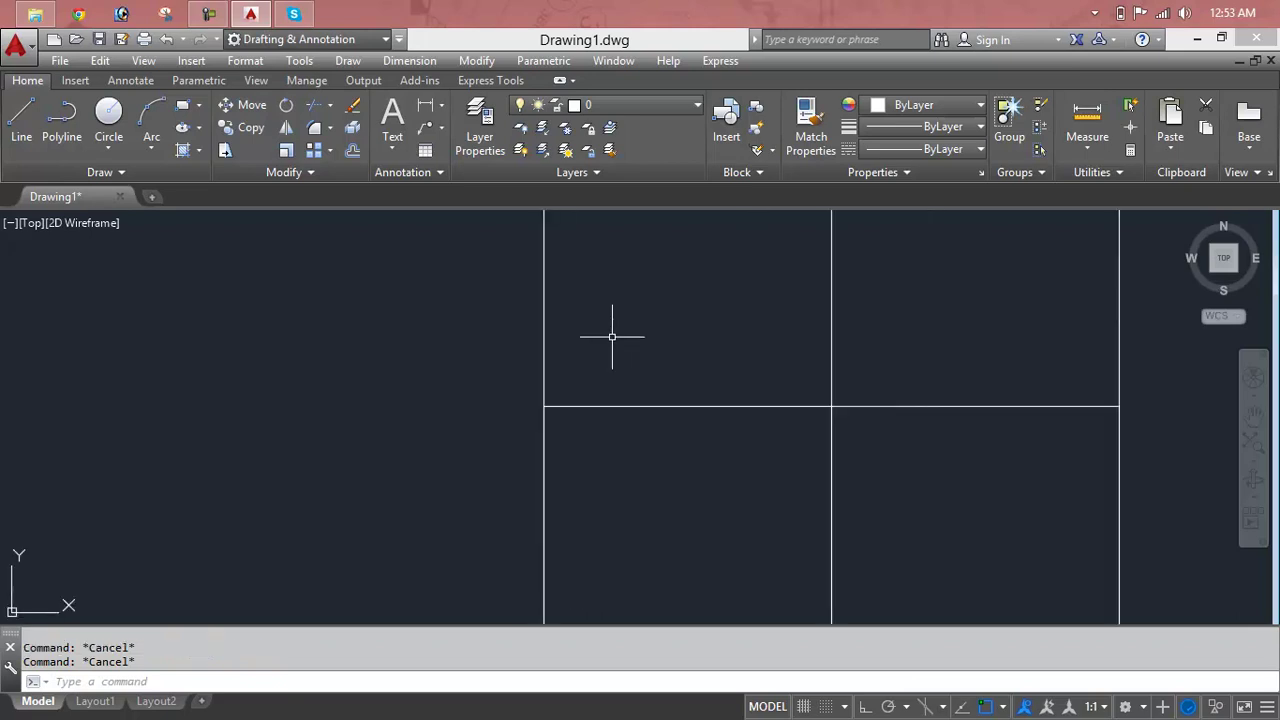
{"action": "type", "text": "c"}
{"action": "key", "text": "Return"}
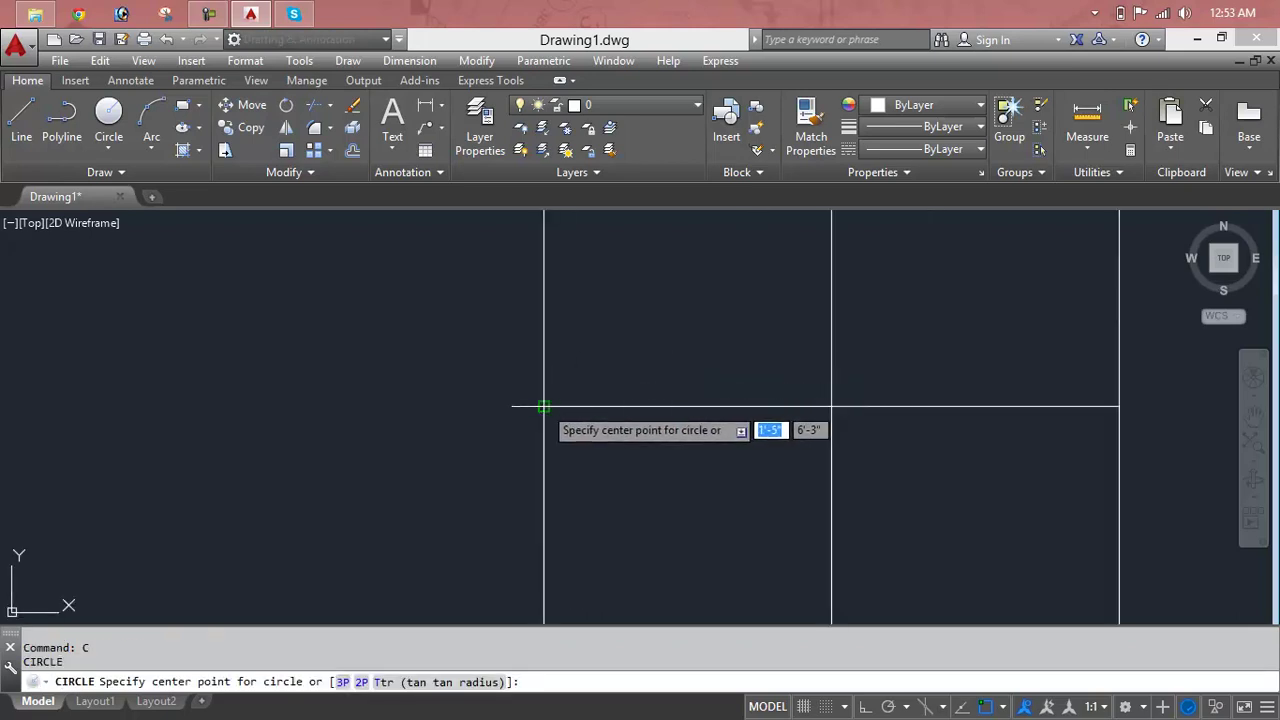
{"action": "left_click", "coordinate": [543, 406]}
{"action": "left_click", "coordinate": [586, 381]}
{"action": "scroll", "coordinate": [587, 381], "scroll_direction": "down", "scroll_amount": 4}
{"action": "middle_click_drag", "start_coordinate": [588, 382], "coordinate": [534, 361]}
{"action": "key", "text": "Escape"}
{"action": "key", "text": "Escape"}
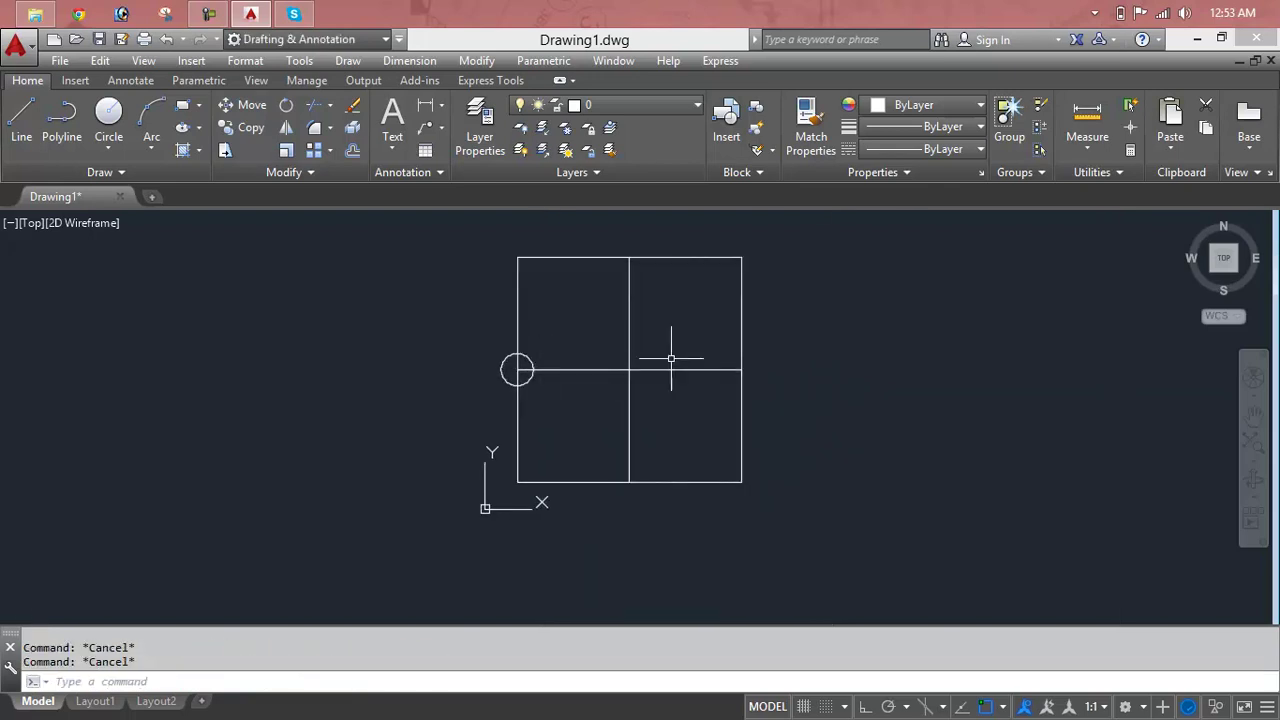
{"action": "left_click", "coordinate": [533, 360]}
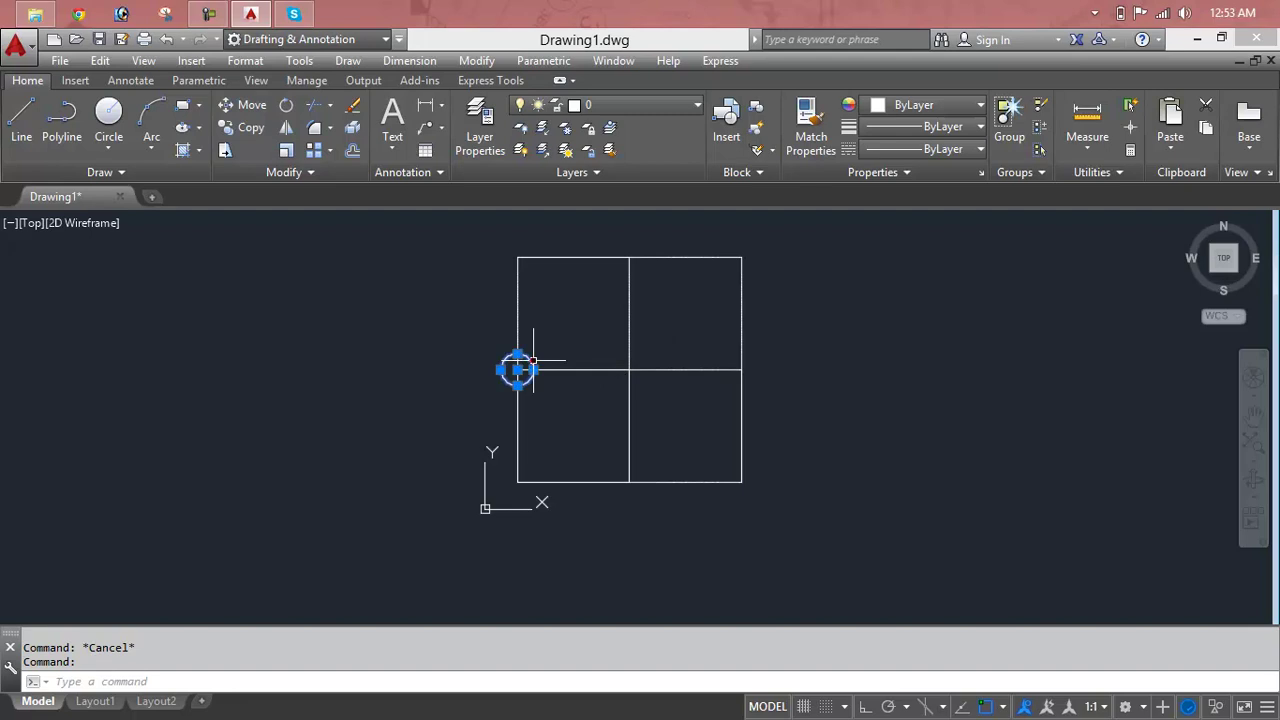
{"action": "key", "text": "Escape"}
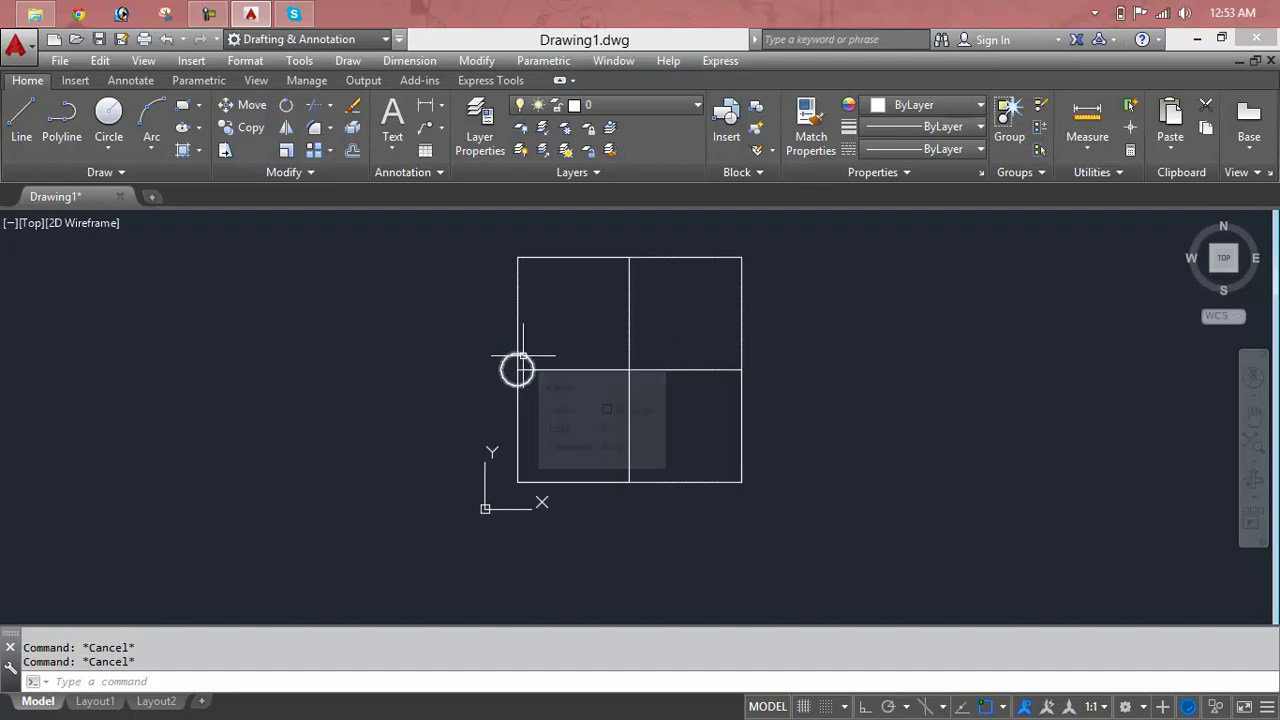
Start a rectangular array of the circle with AR.
{"action": "type", "text": "AR"}
{"action": "key", "text": "Return"}
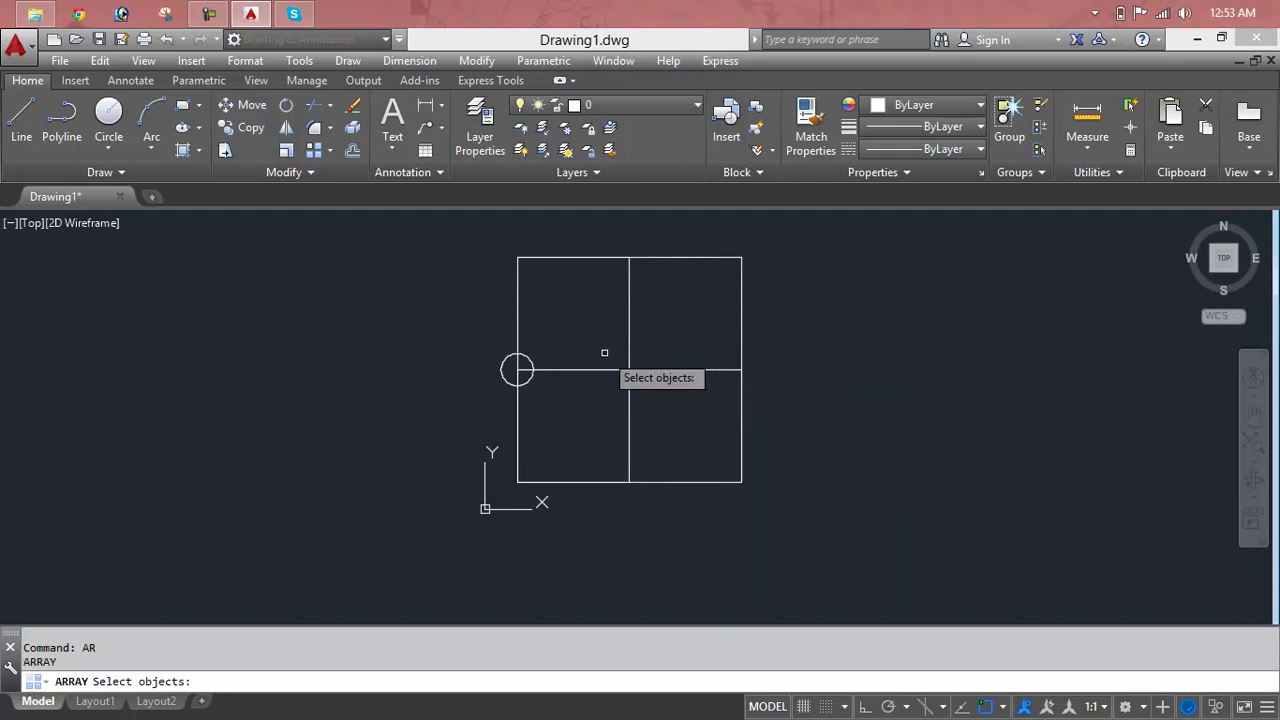
{"action": "left_click", "coordinate": [514, 356]}
{"action": "key", "text": "Return"}
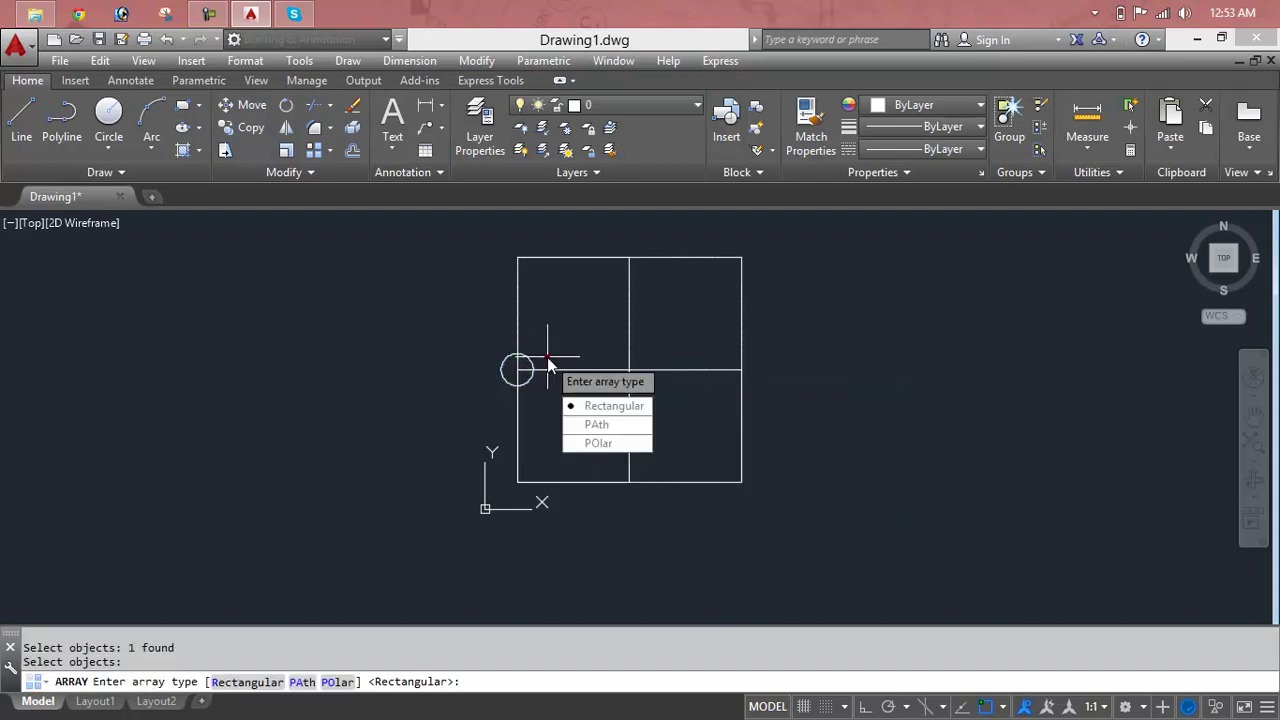
{"action": "key", "text": "Return"}
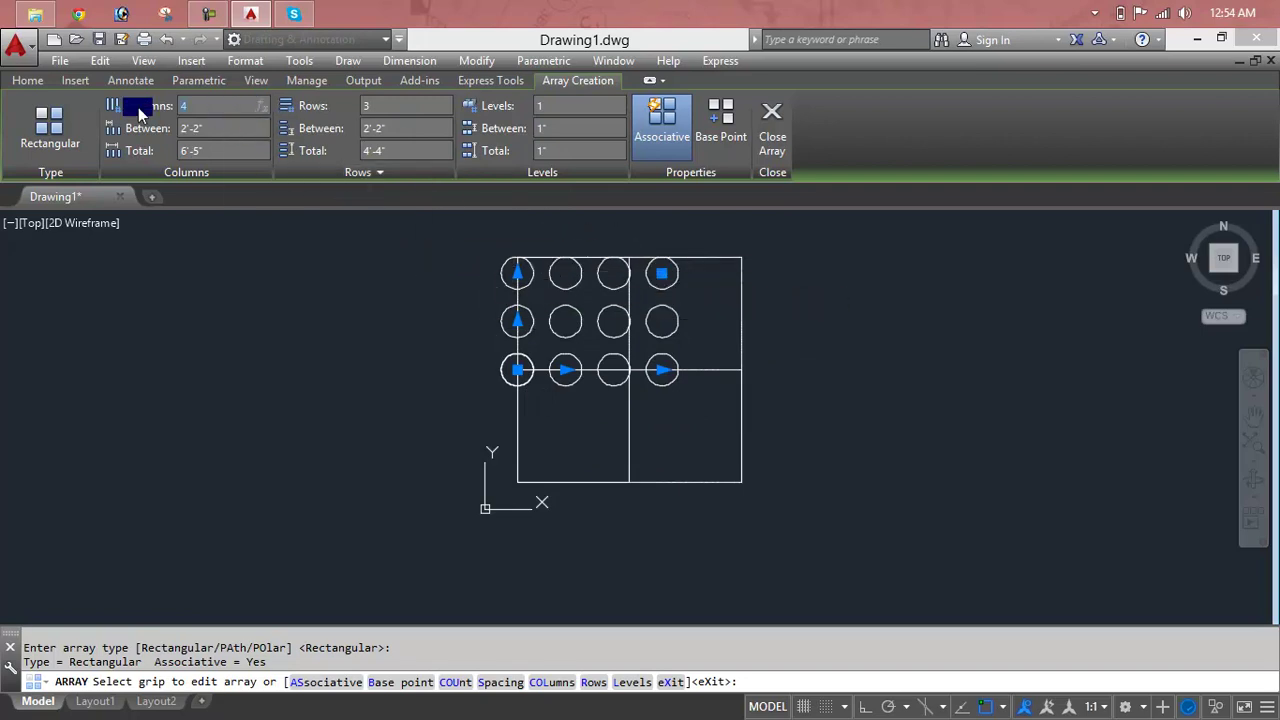
{"action": "type", "text": "3"}
Set the circle array to 3 columns spaced 5' apart.
{"action": "key", "text": "Return"}
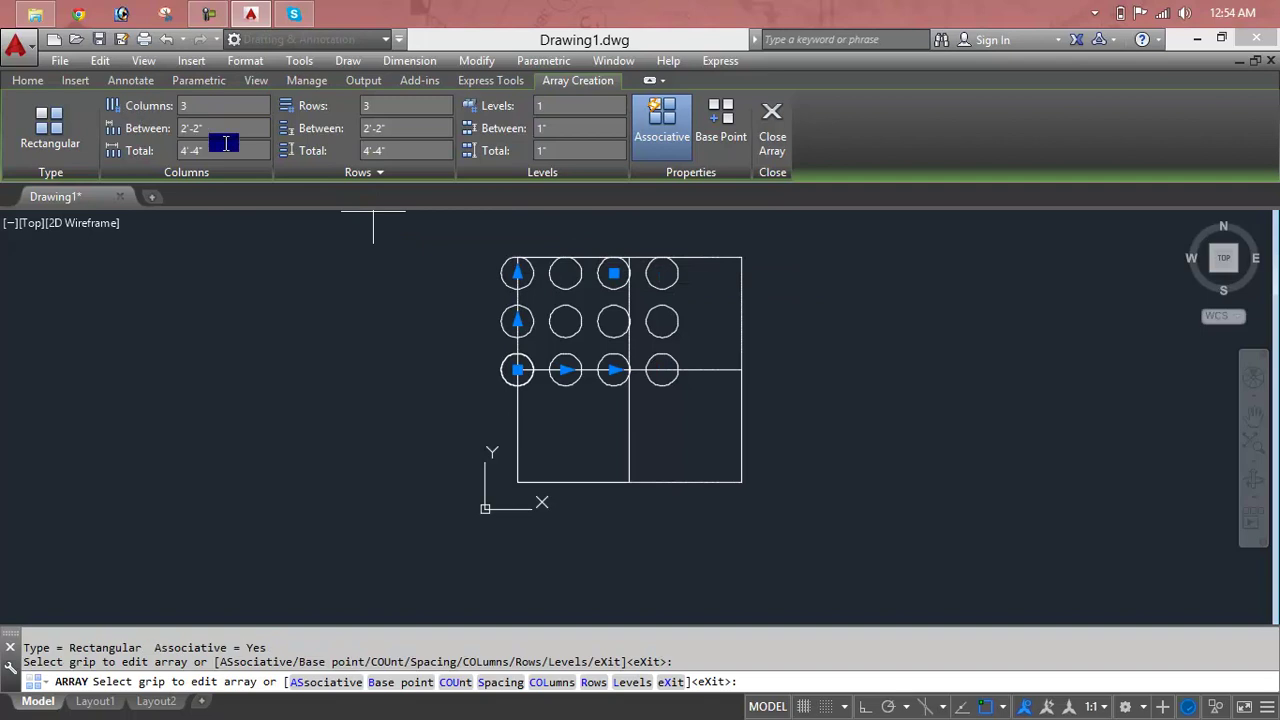
{"action": "left_click", "coordinate": [180, 132]}
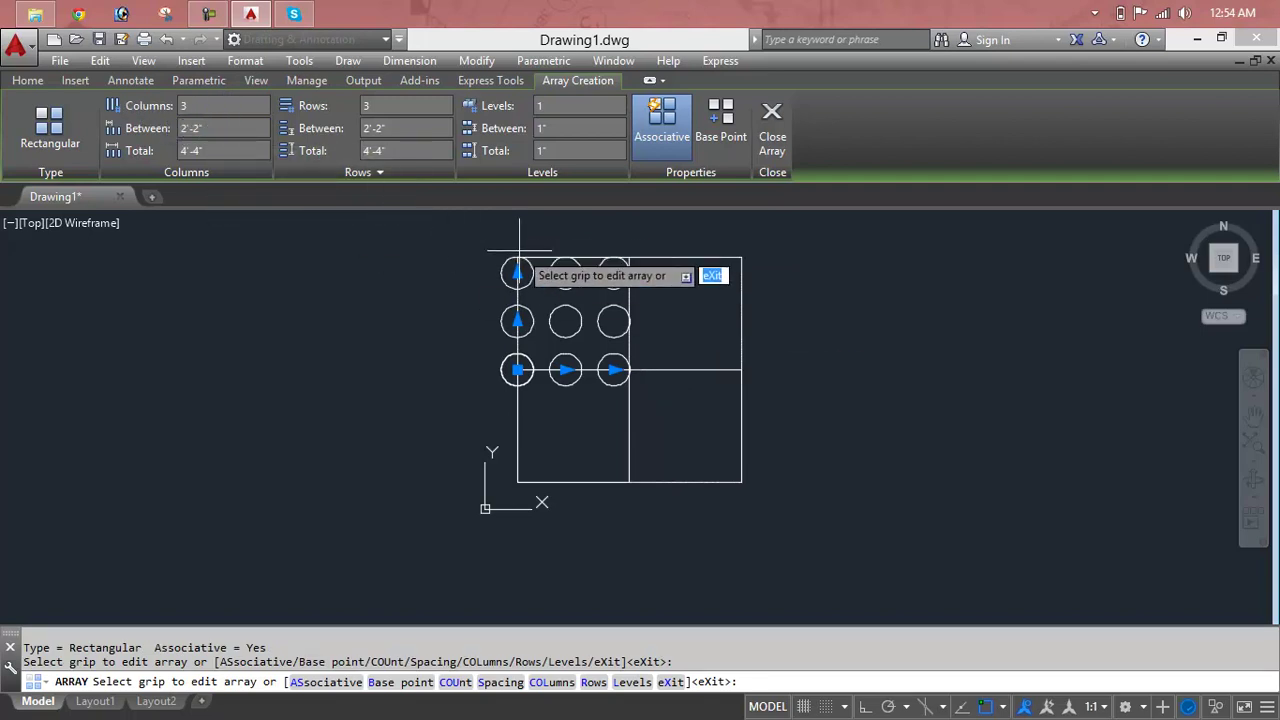
{"action": "left_click", "coordinate": [206, 130]}
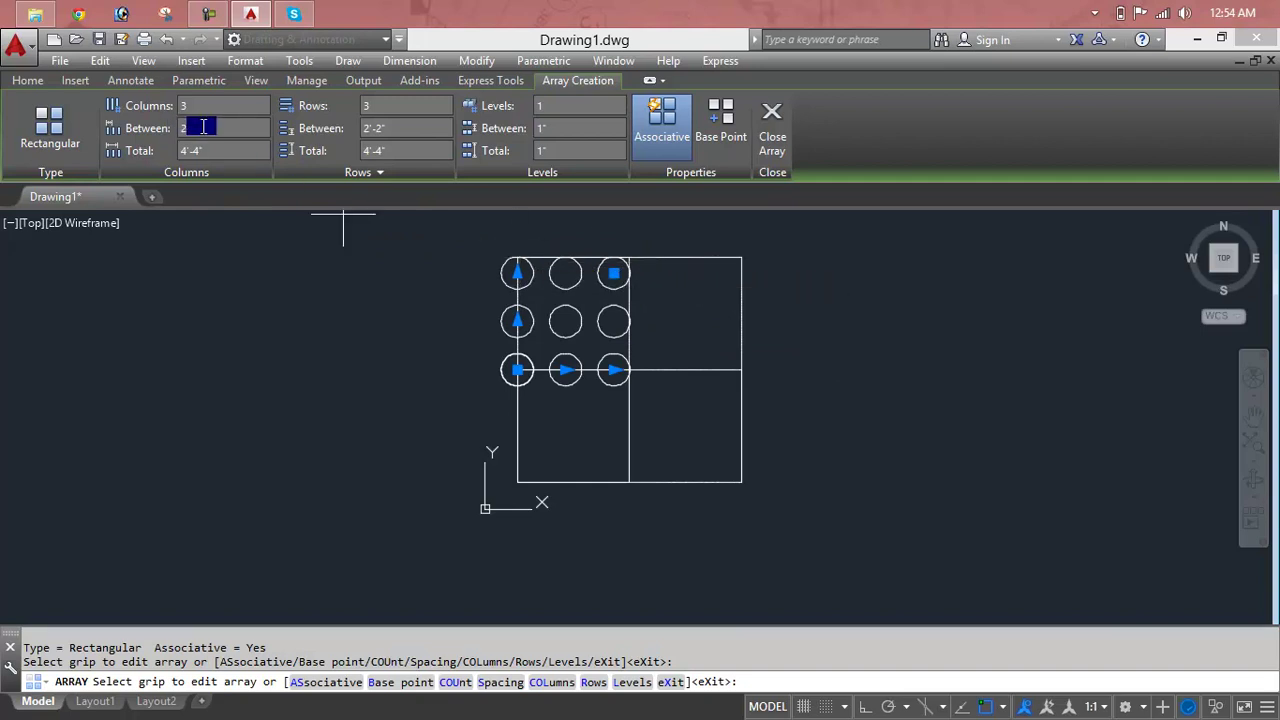
{"action": "left_click", "coordinate": [170, 136]}
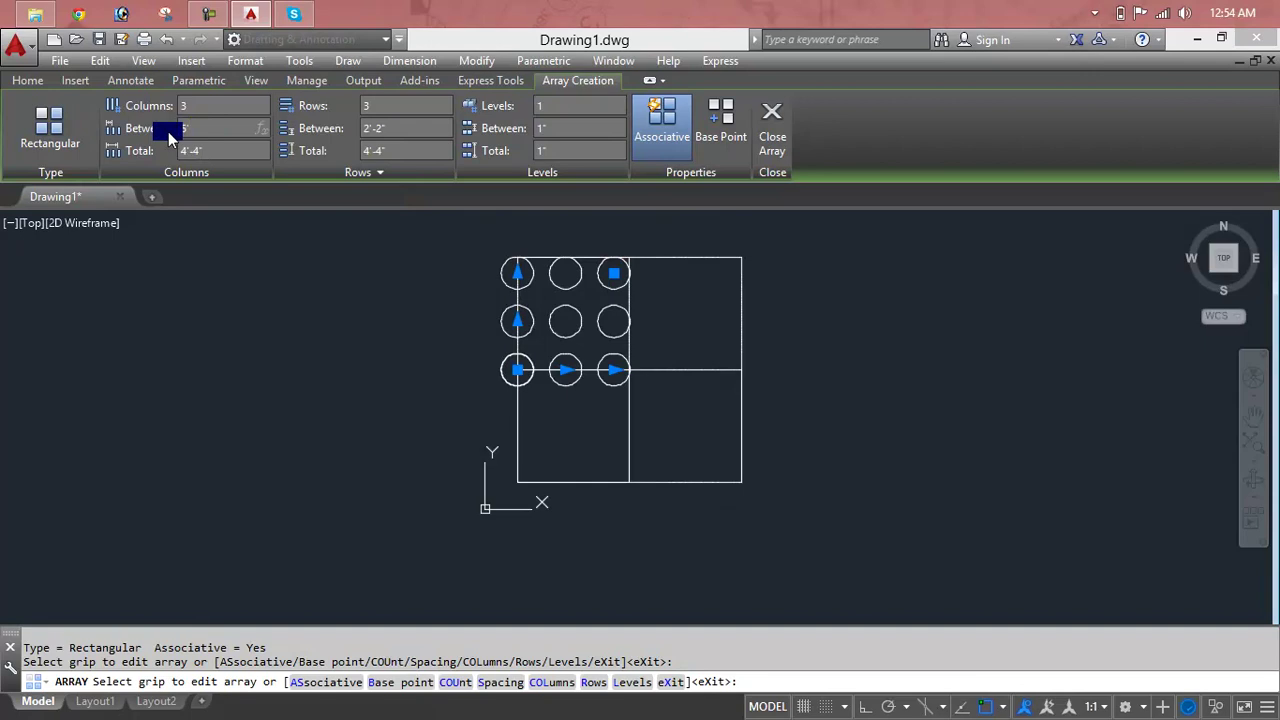
{"action": "key", "text": "Return"}
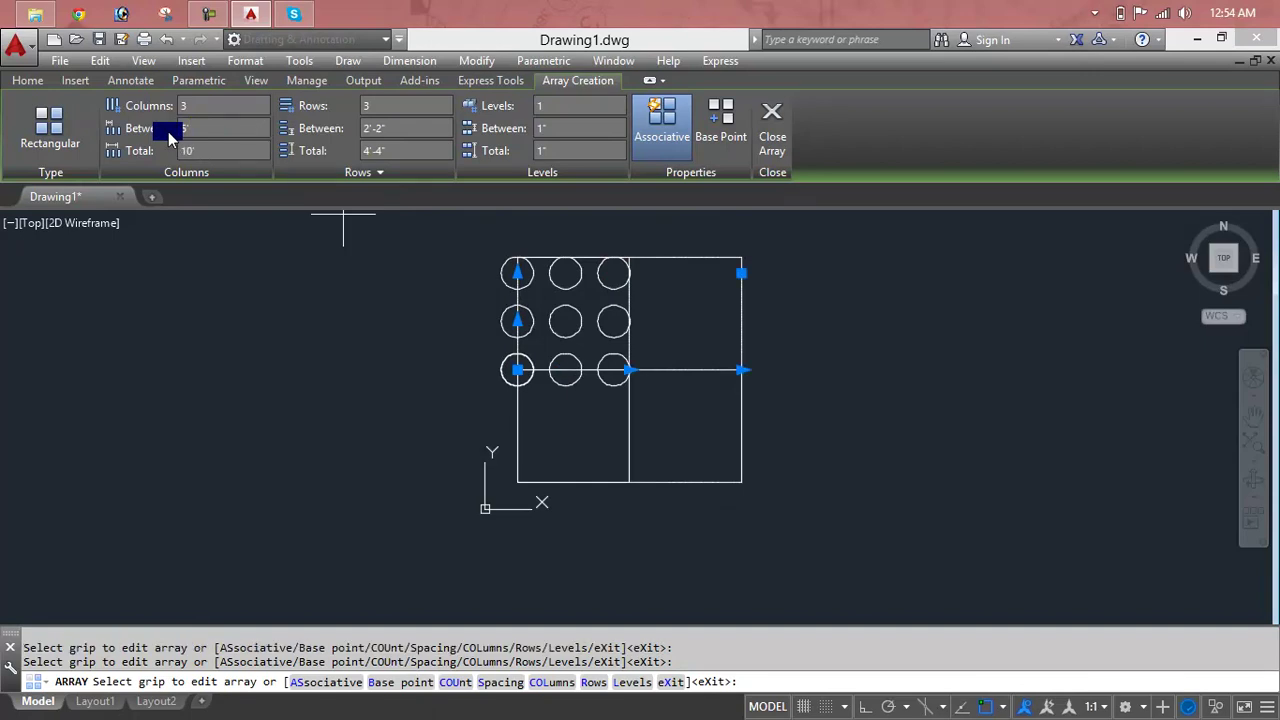
{"action": "left_click", "coordinate": [190, 150]}
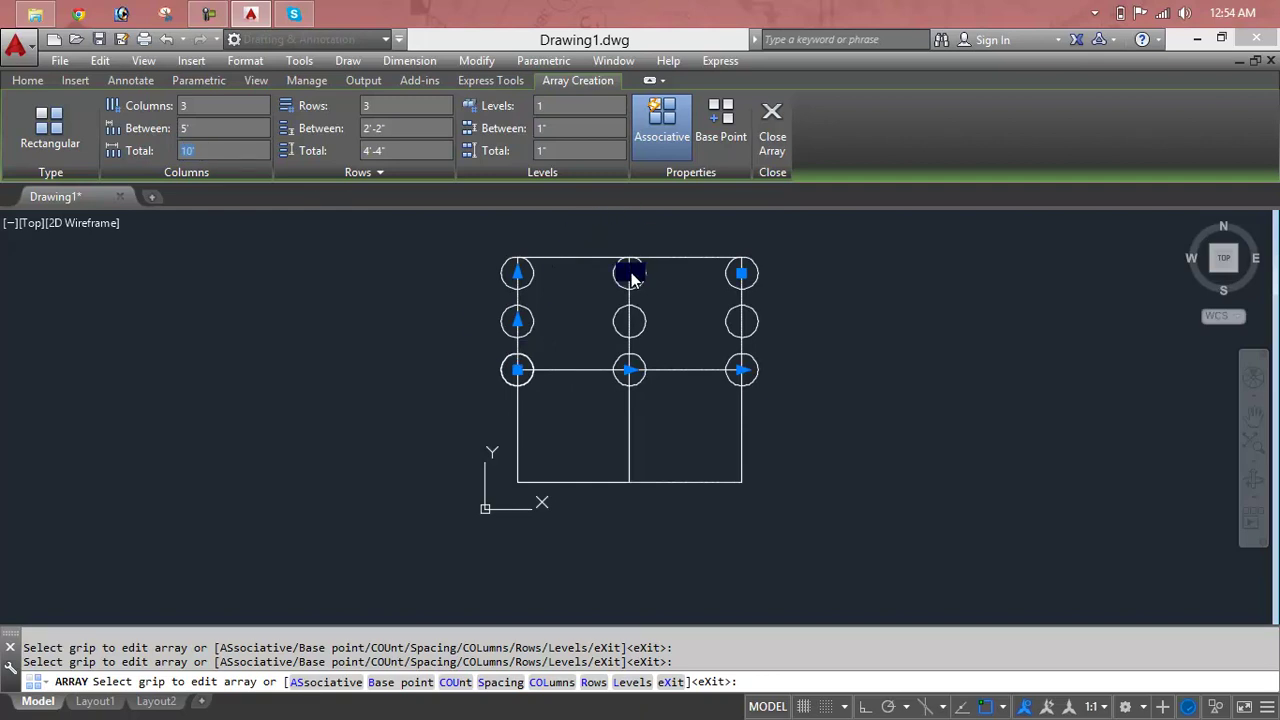
{"action": "left_click", "coordinate": [414, 128]}
Set the circle array's row spacing to 5' and finish the array.
{"action": "type", "text": "5"}
{"action": "key", "text": "Return"}
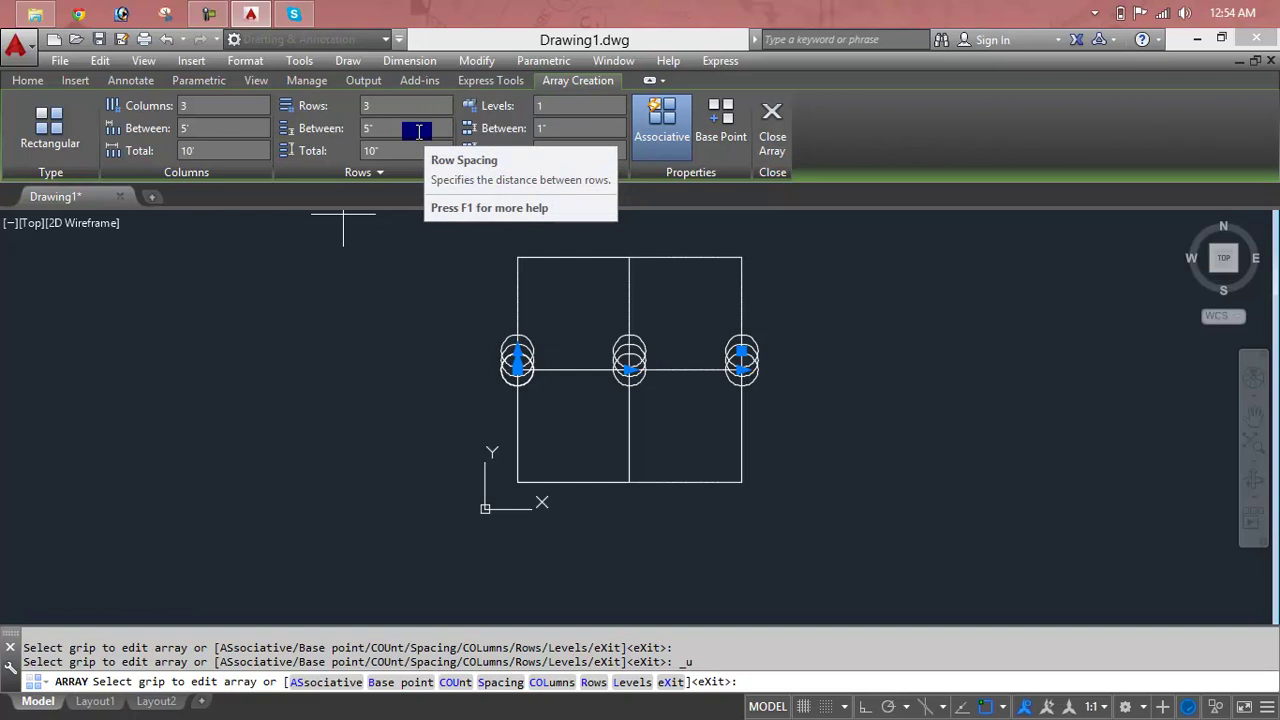
{"action": "left_click", "coordinate": [372, 110]}
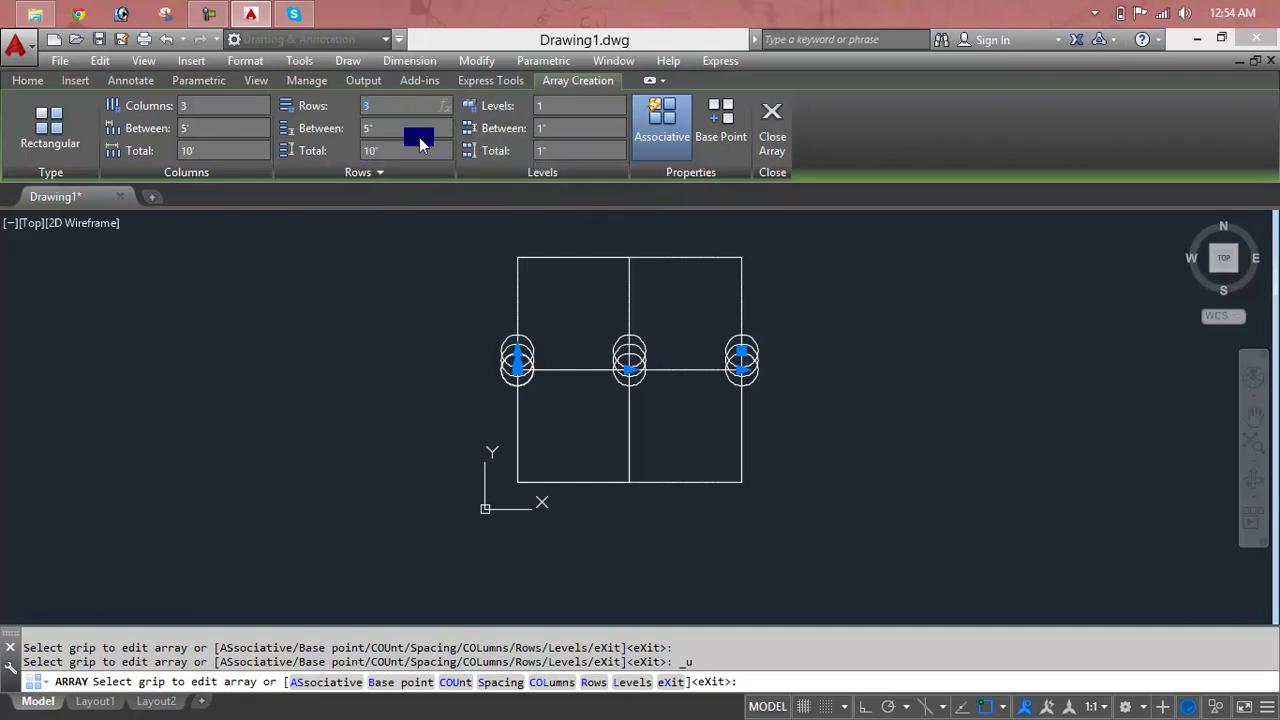
{"action": "left_click", "coordinate": [405, 128]}
{"action": "double_click", "coordinate": [408, 128]}
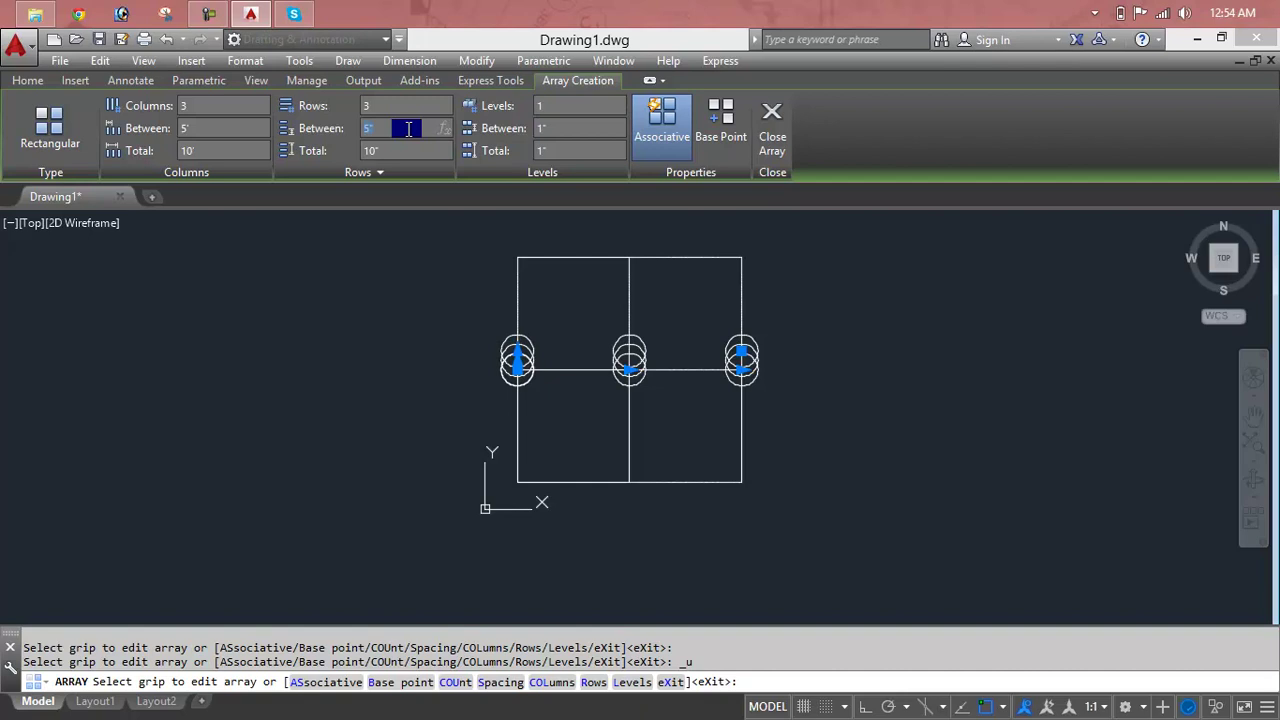
{"action": "left_click", "coordinate": [393, 128]}
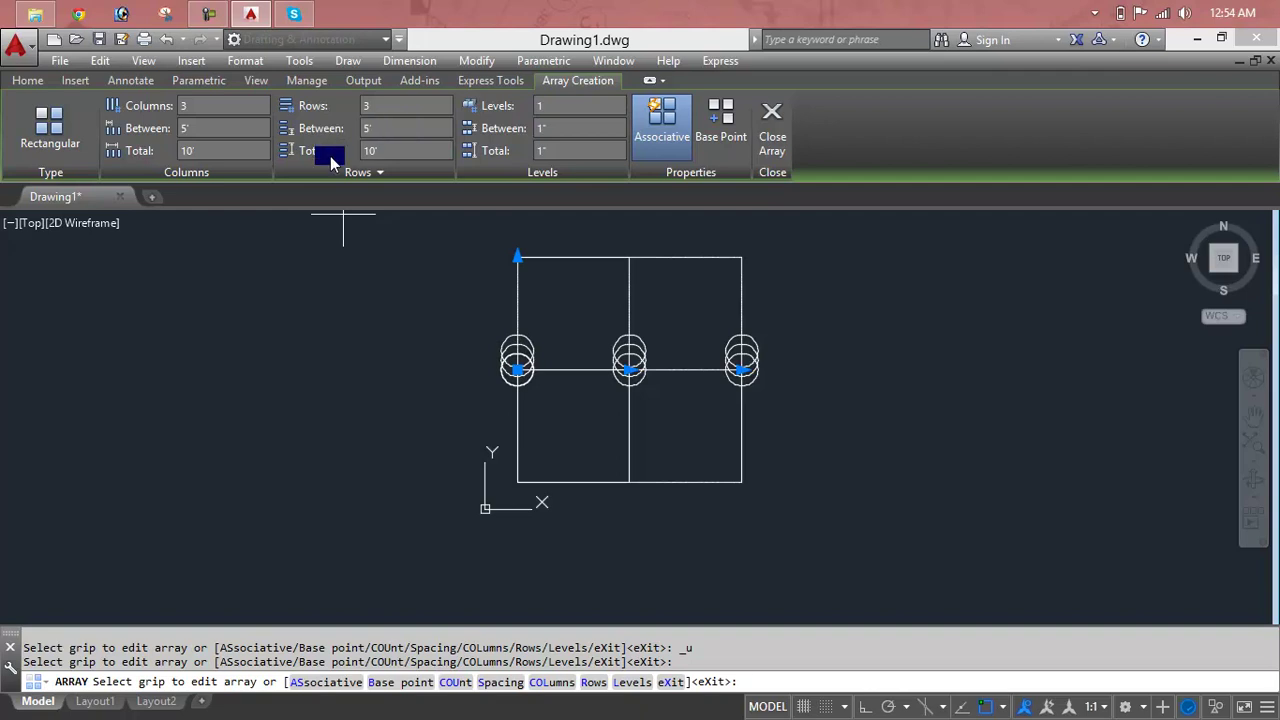
{"action": "left_click", "coordinate": [380, 152]}
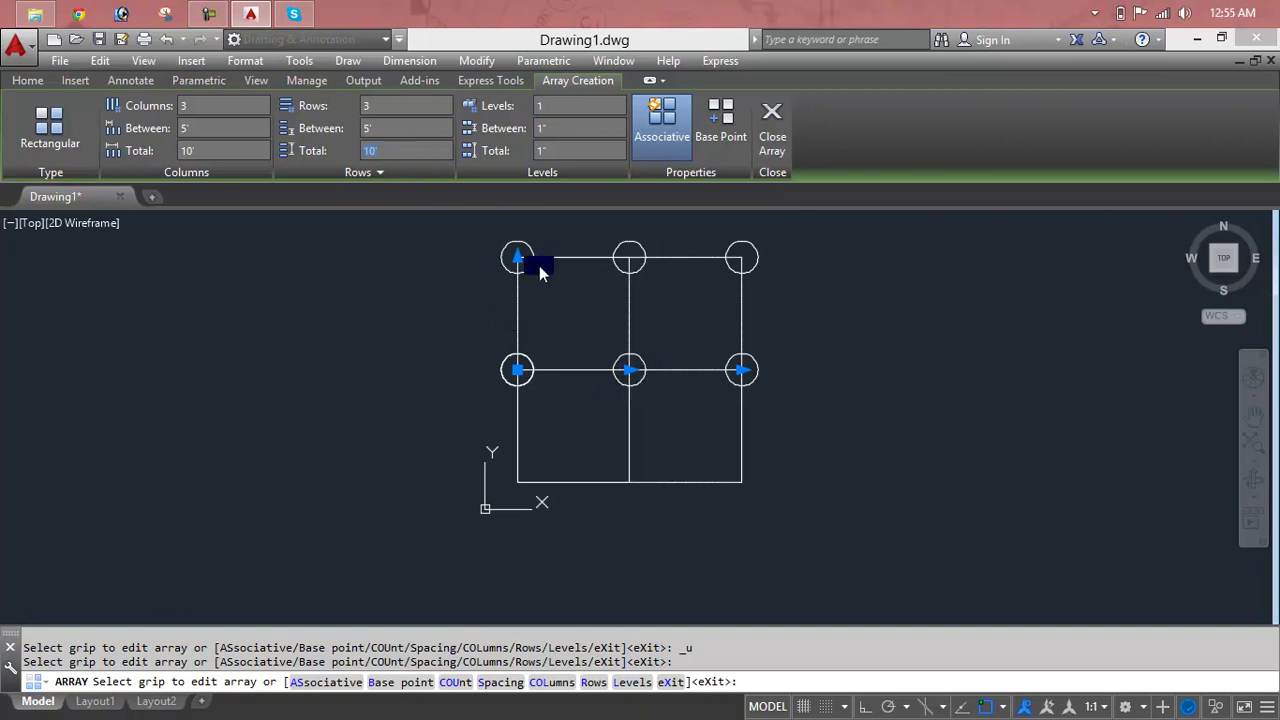
{"action": "left_click", "coordinate": [658, 318]}
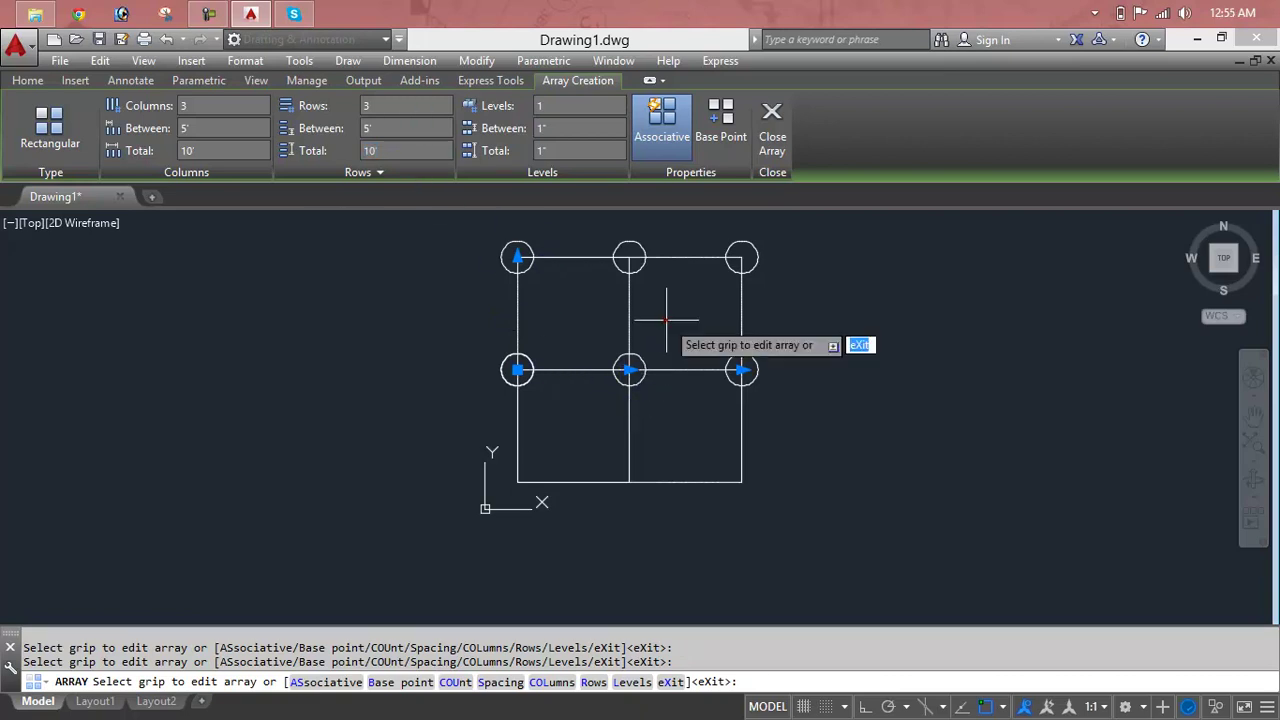
{"action": "left_click", "coordinate": [378, 104]}
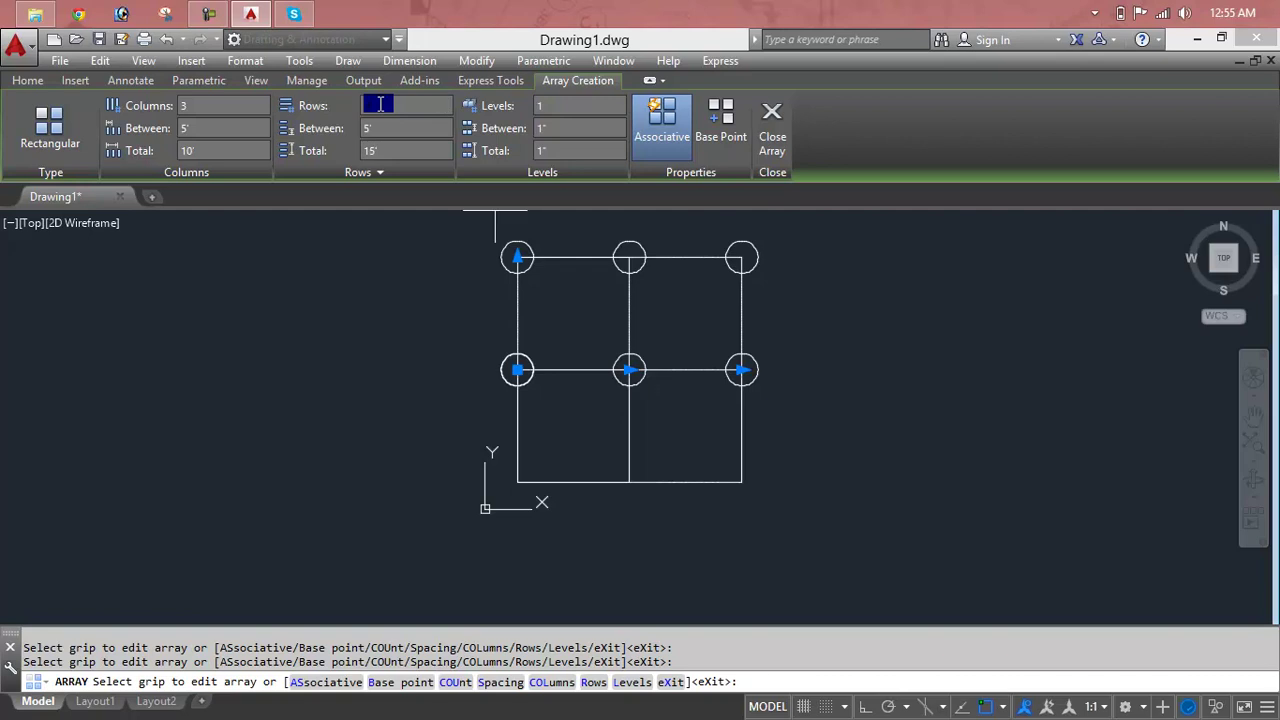
{"action": "key", "text": "Escape"}
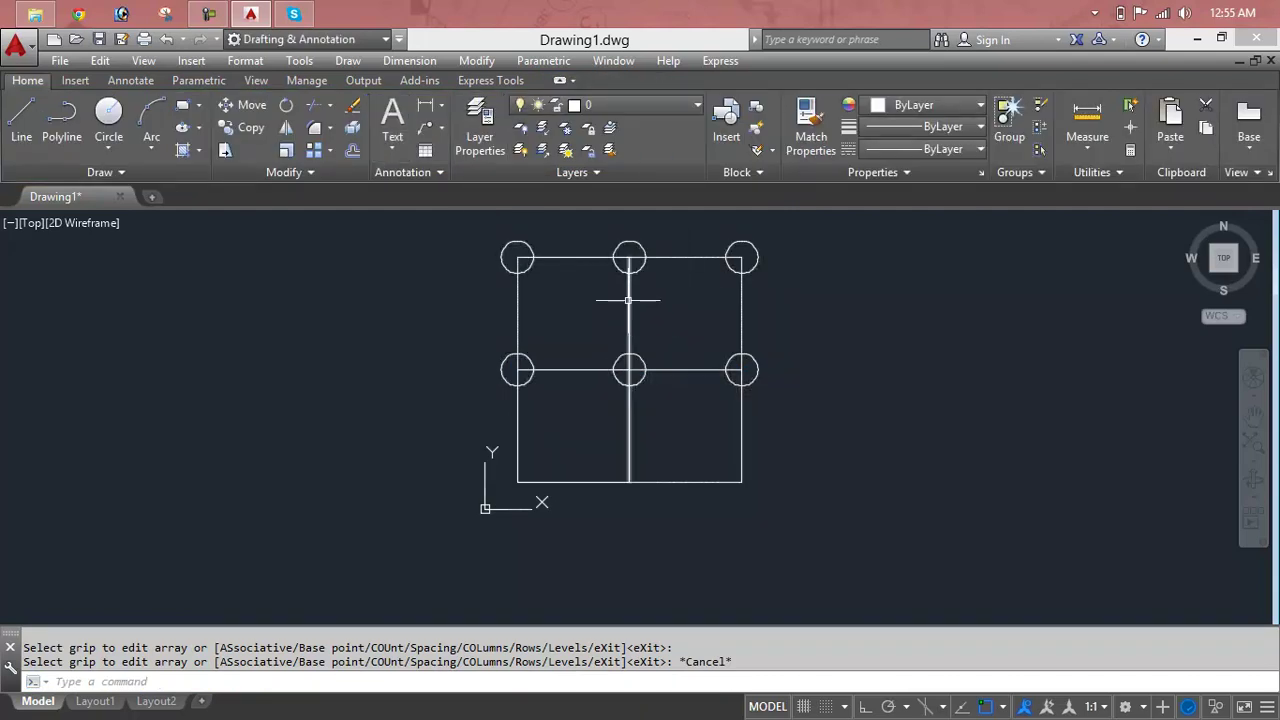
Select the circle array and try its column-spacing grip, leaving the spacing unchanged.
{"action": "key", "text": "Escape"}
{"action": "key", "text": "Escape"}
{"action": "left_click", "coordinate": [640, 360]}
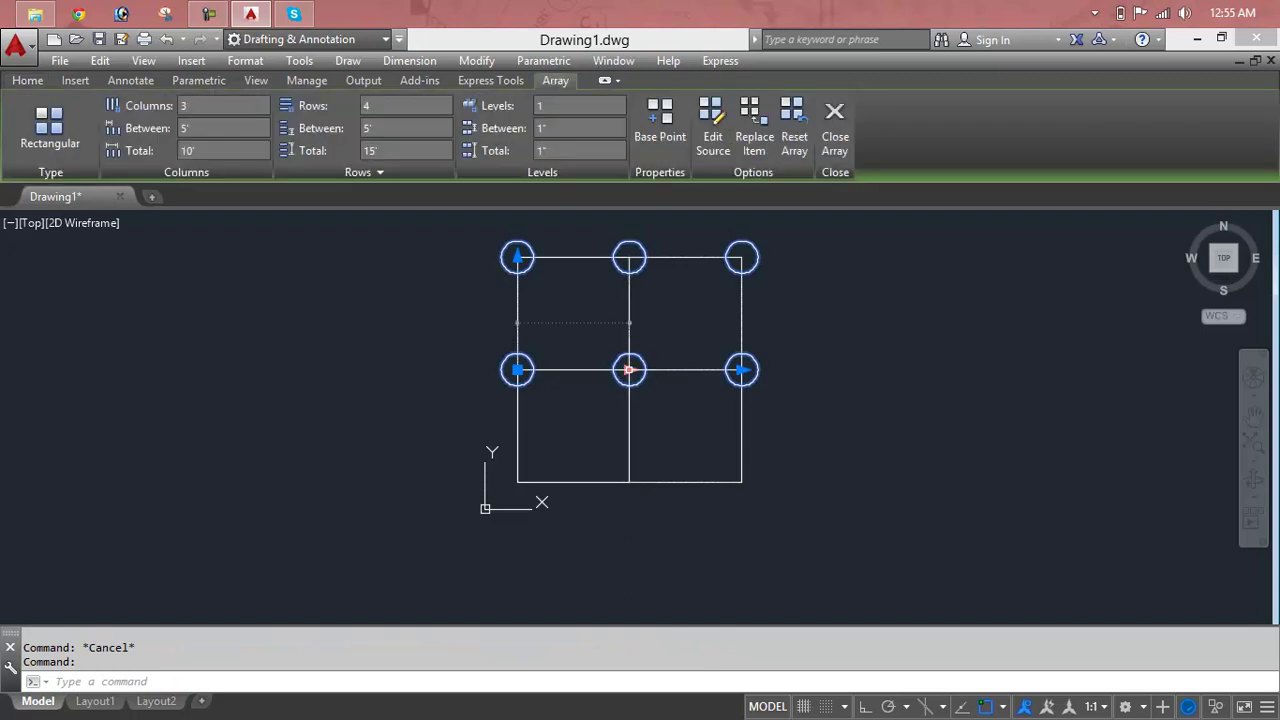
{"action": "left_click", "coordinate": [629, 370]}
{"action": "left_click", "coordinate": [629, 476]}
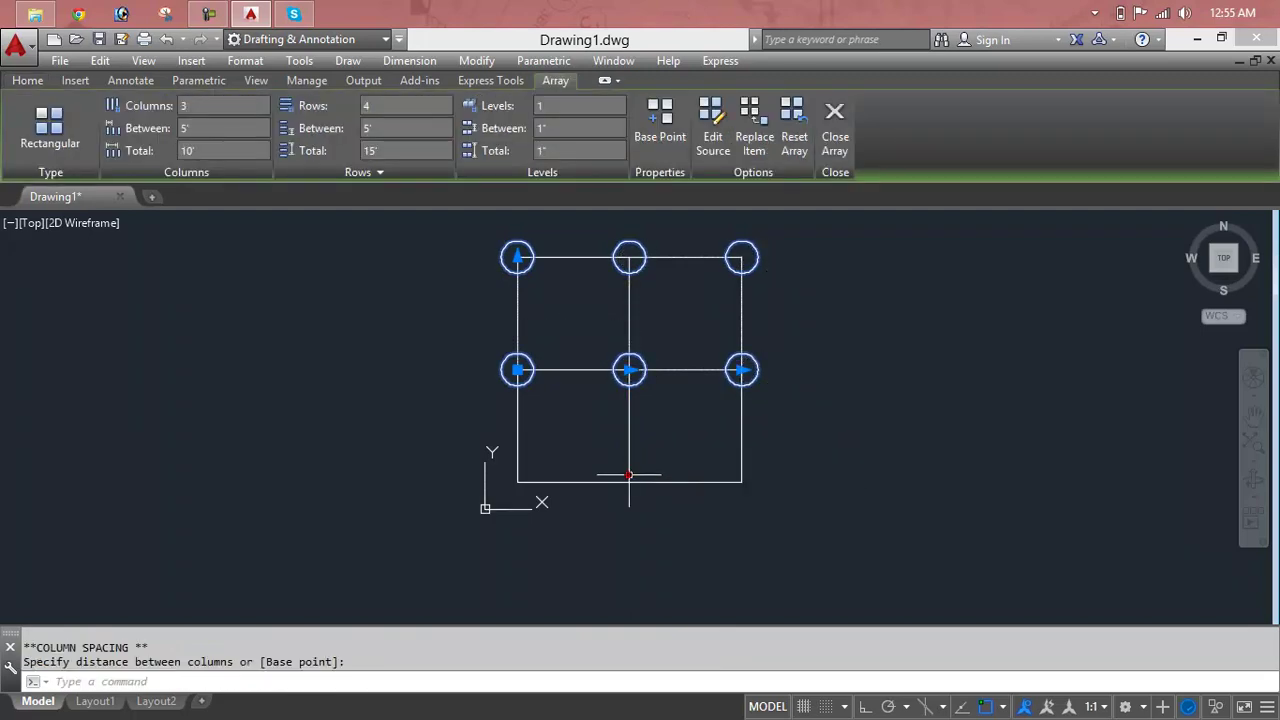
{"action": "middle_click_drag", "start_coordinate": [710, 245], "coordinate": [730, 475]}
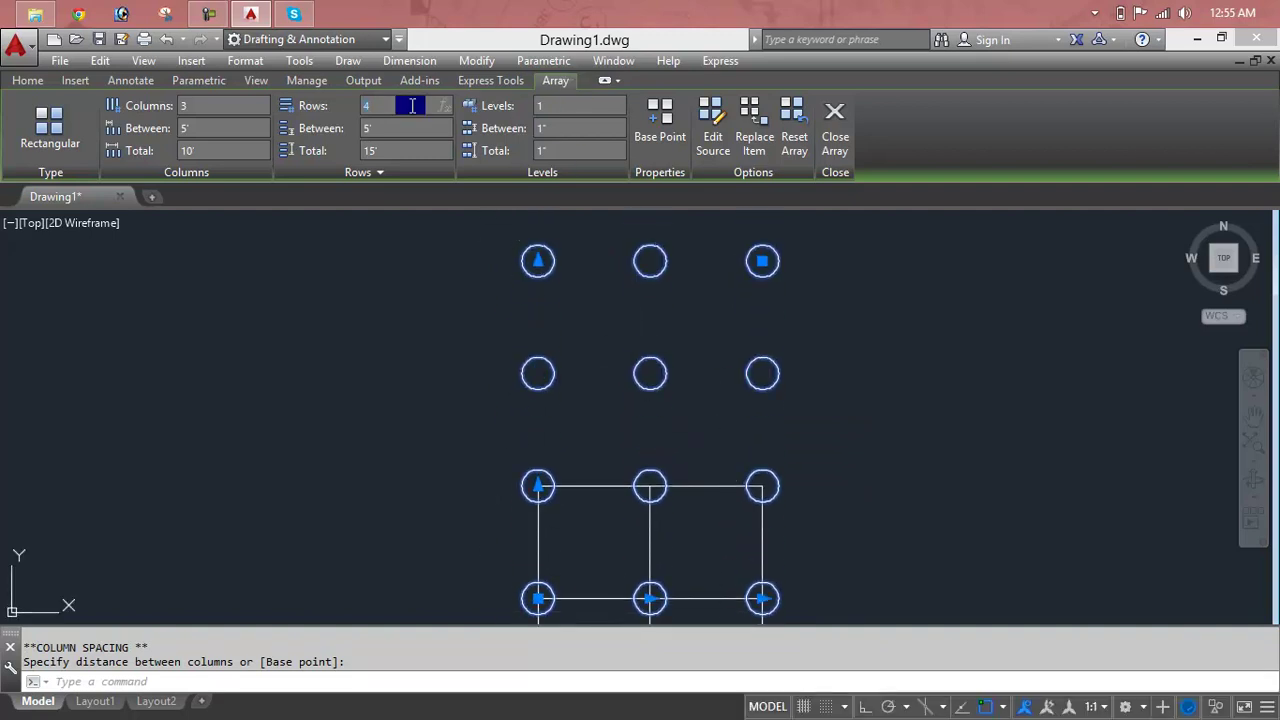
{"action": "type", "text": "3"}
{"action": "key", "text": "Return"}
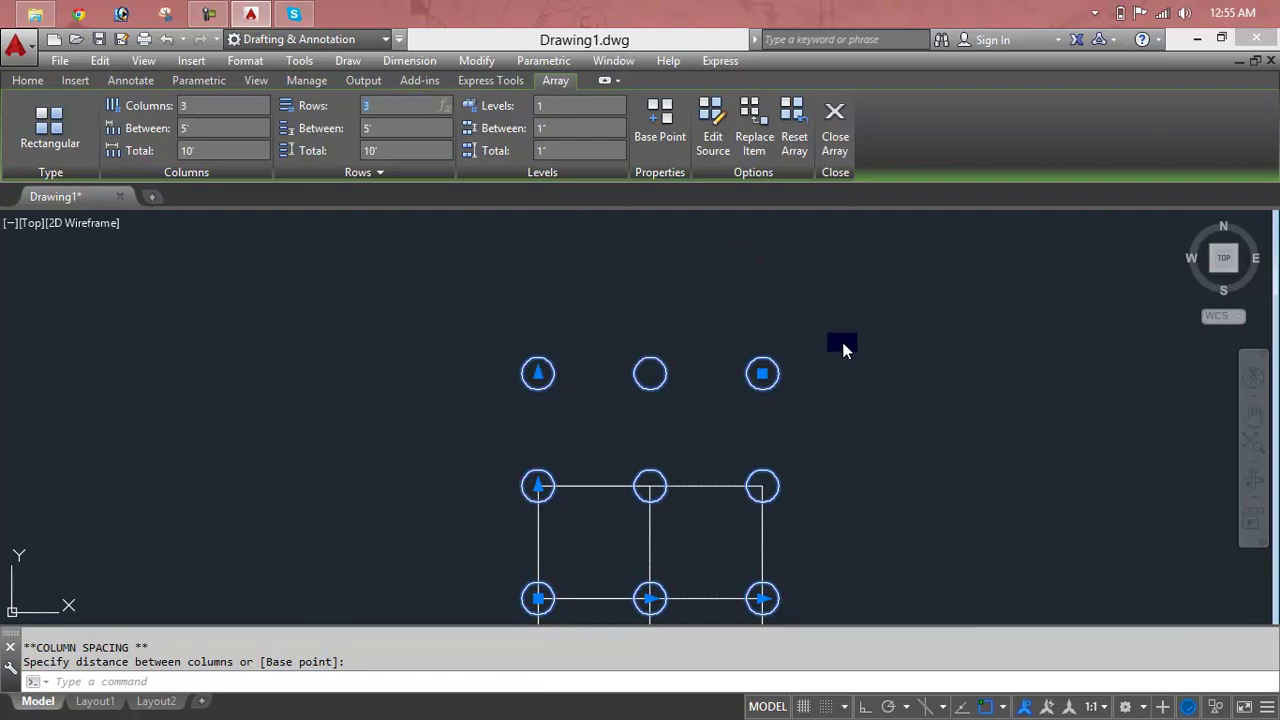
Try the array's row and column count grips, then cancel the column count change.
{"action": "left_click", "coordinate": [765, 378]}
{"action": "left_click", "coordinate": [765, 378]}
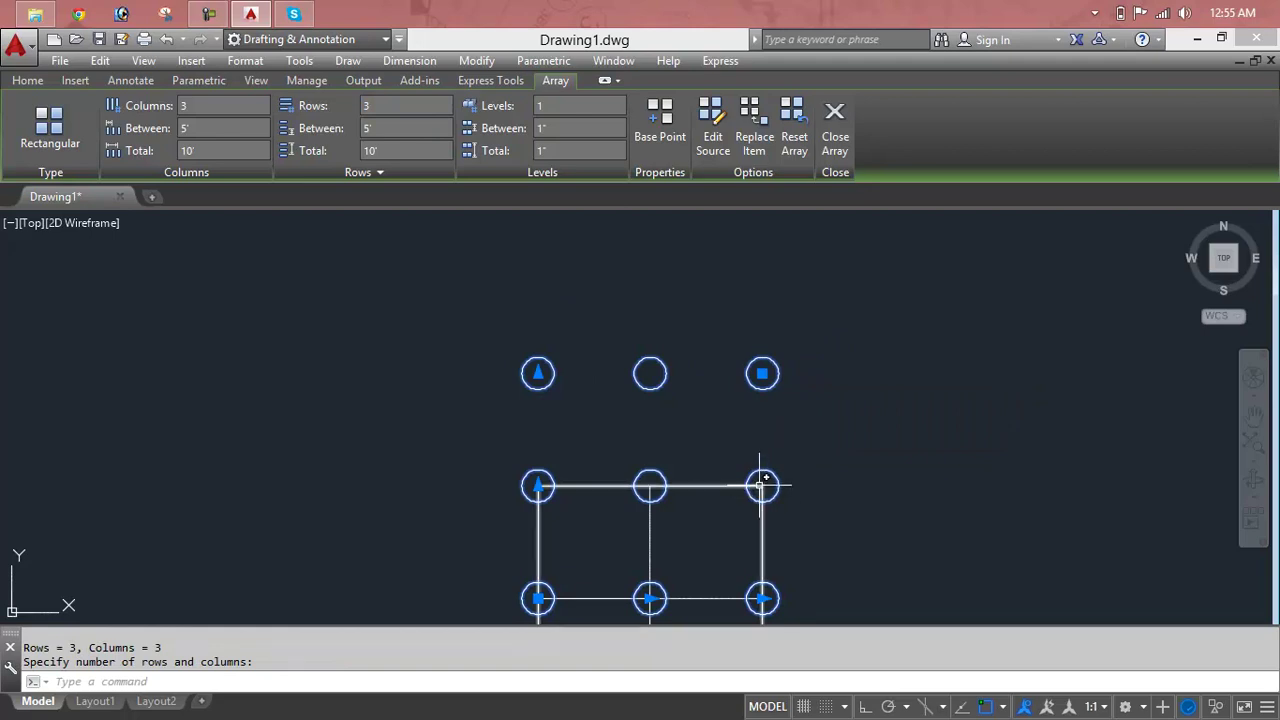
{"action": "left_click", "coordinate": [762, 374]}
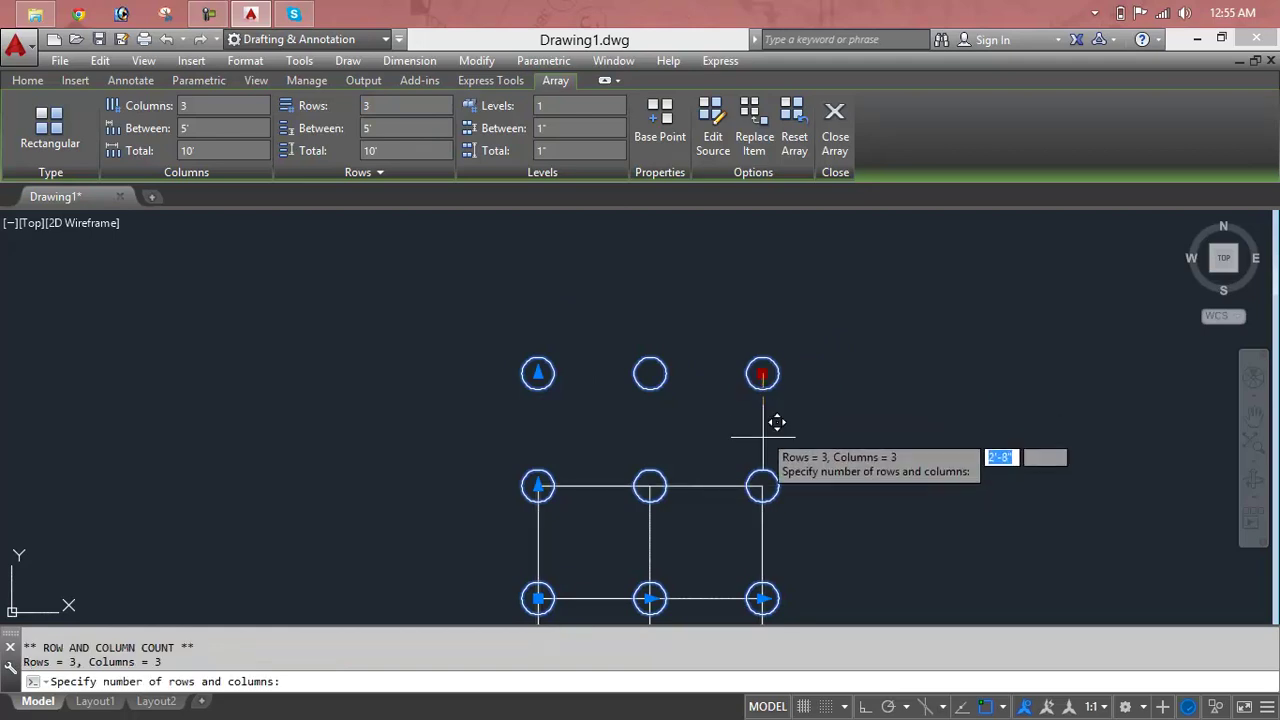
{"action": "left_click", "coordinate": [762, 482]}
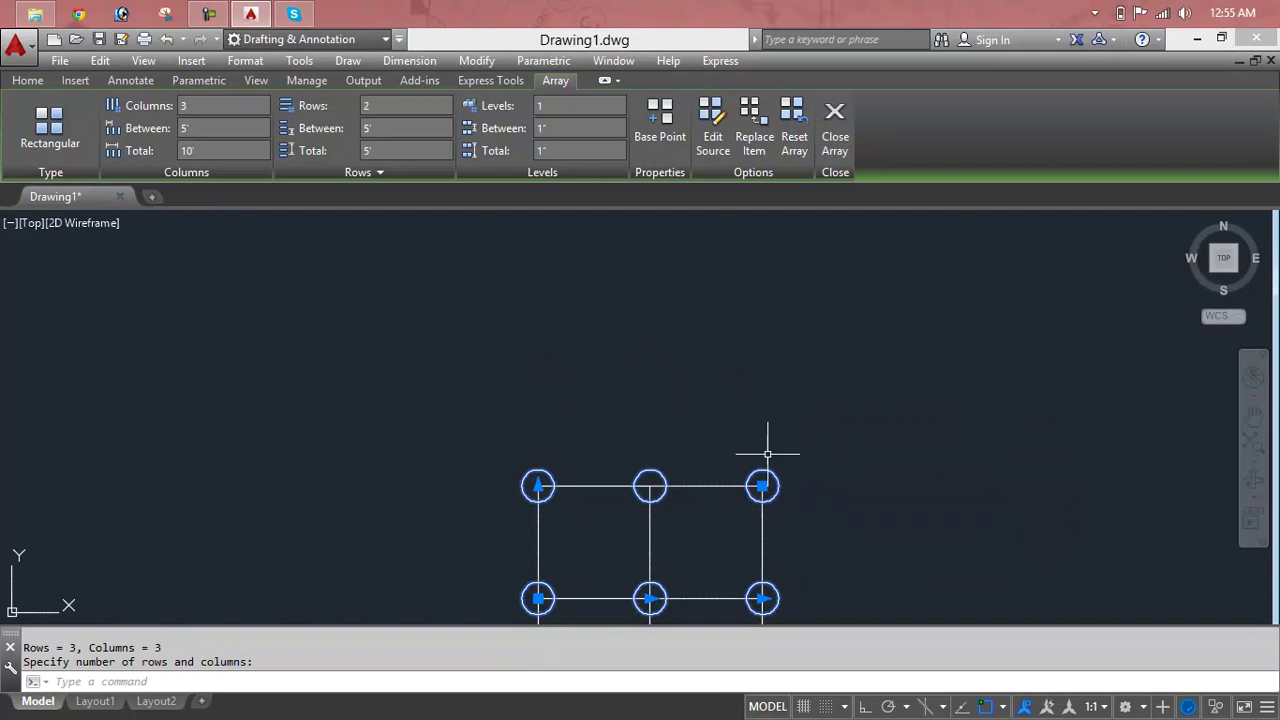
{"action": "scroll", "coordinate": [757, 408], "scroll_direction": "down", "scroll_amount": 2}
{"action": "mouse_move", "coordinate": [757, 408]}
{"action": "middle_mouse_down"}
{"action": "mouse_move", "coordinate": [738, 286]}
{"action": "mouse_move", "coordinate": [743, 499]}
{"action": "middle_mouse_up"}
{"action": "middle_click_drag", "start_coordinate": [739, 560], "coordinate": [757, 382]}
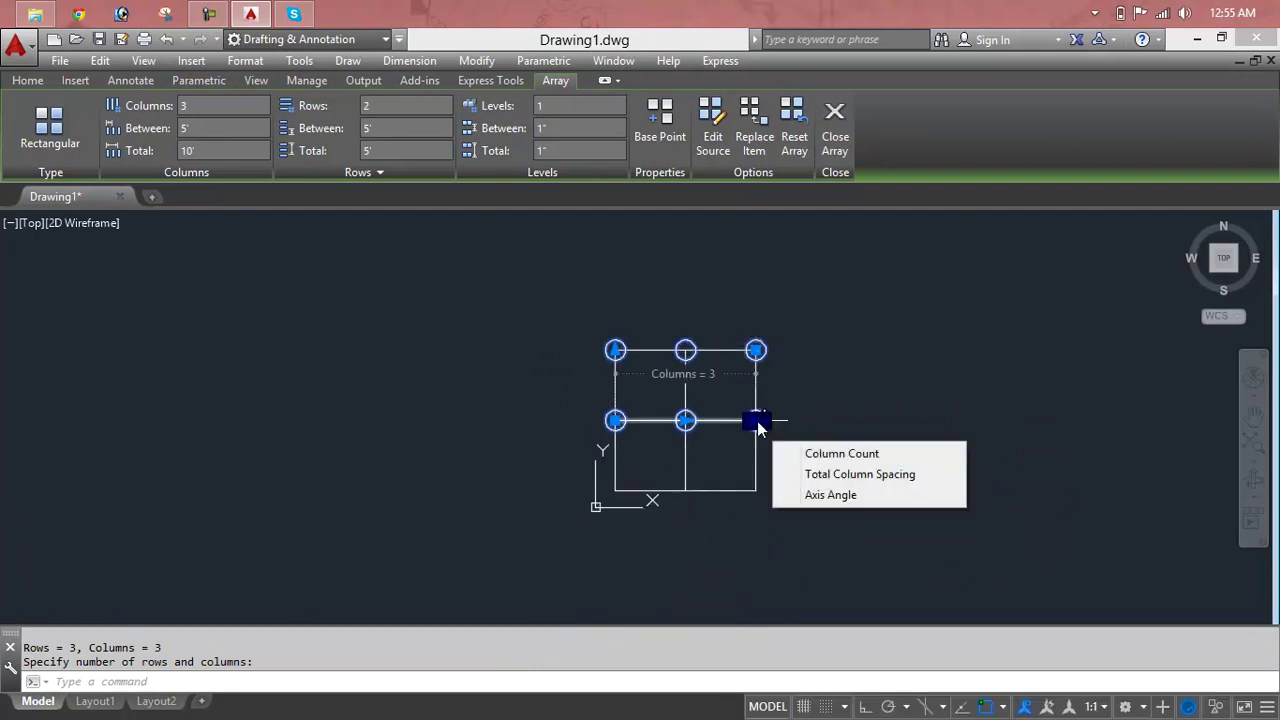
{"action": "left_click", "coordinate": [757, 425]}
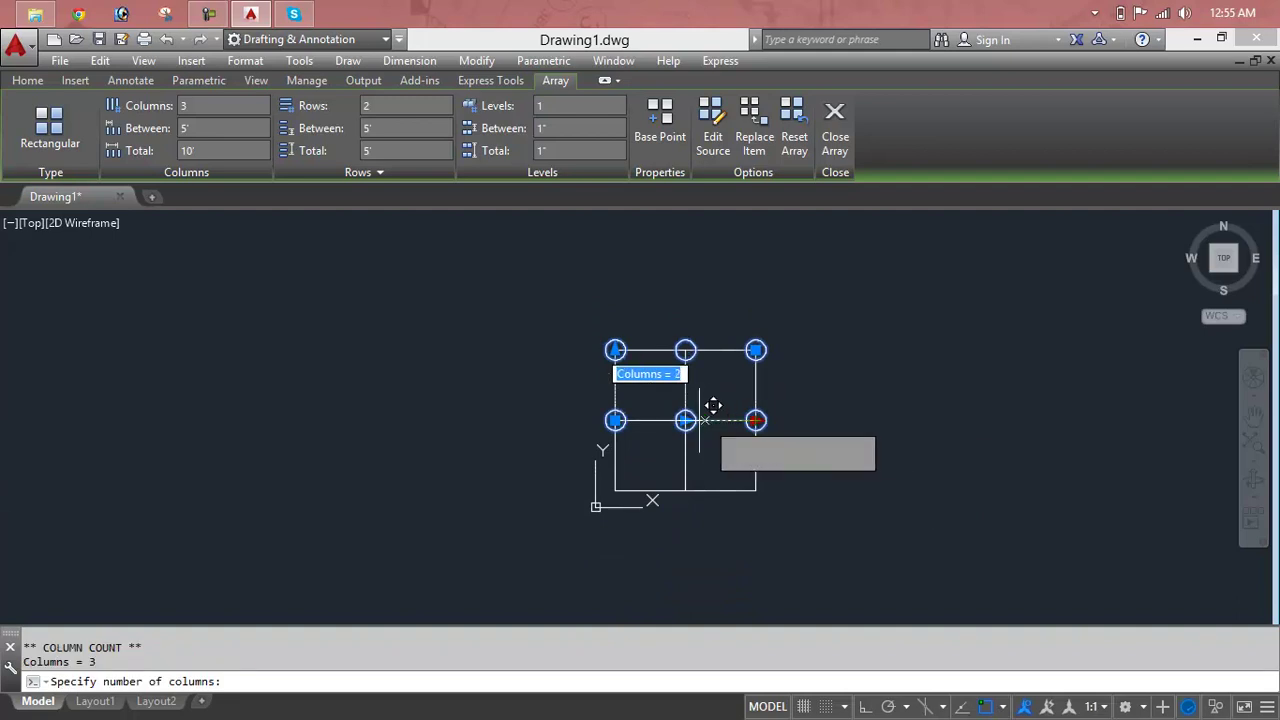
{"action": "key", "text": "Escape"}
{"action": "key", "text": "Escape"}
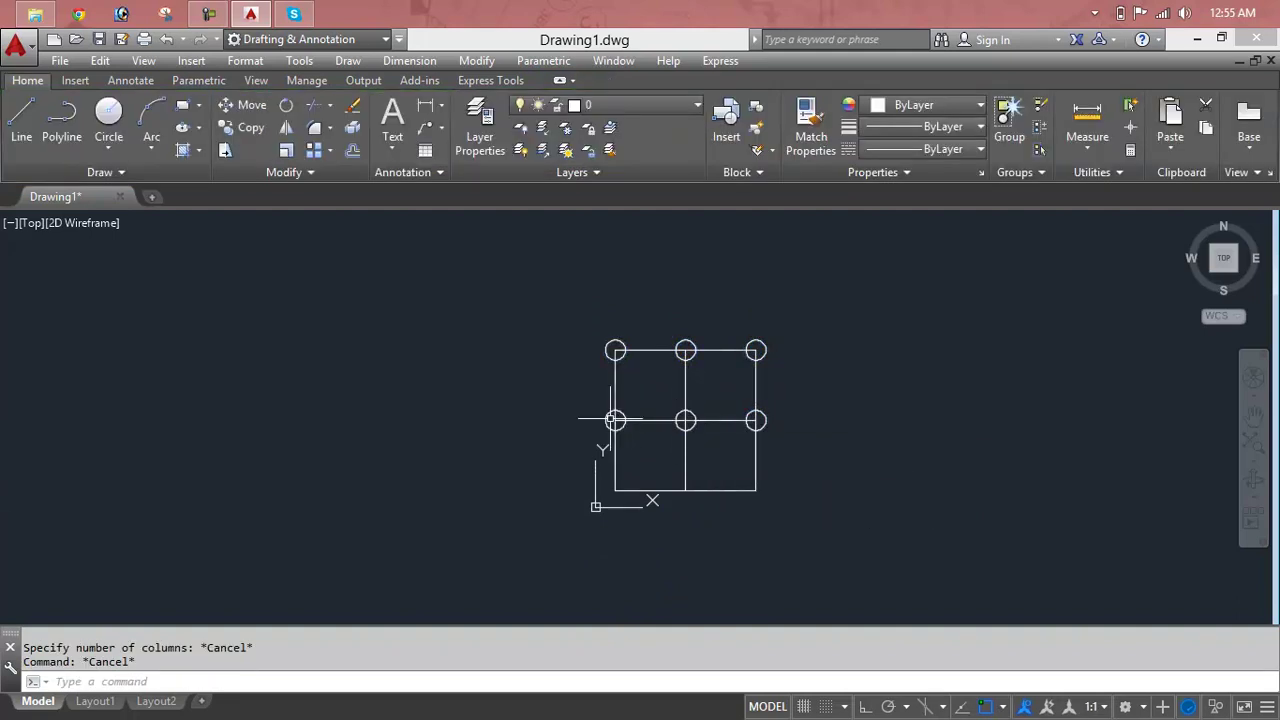
Move the array 5' down onto the square's bottom and set Rows to 3.
{"action": "left_click", "coordinate": [615, 420]}
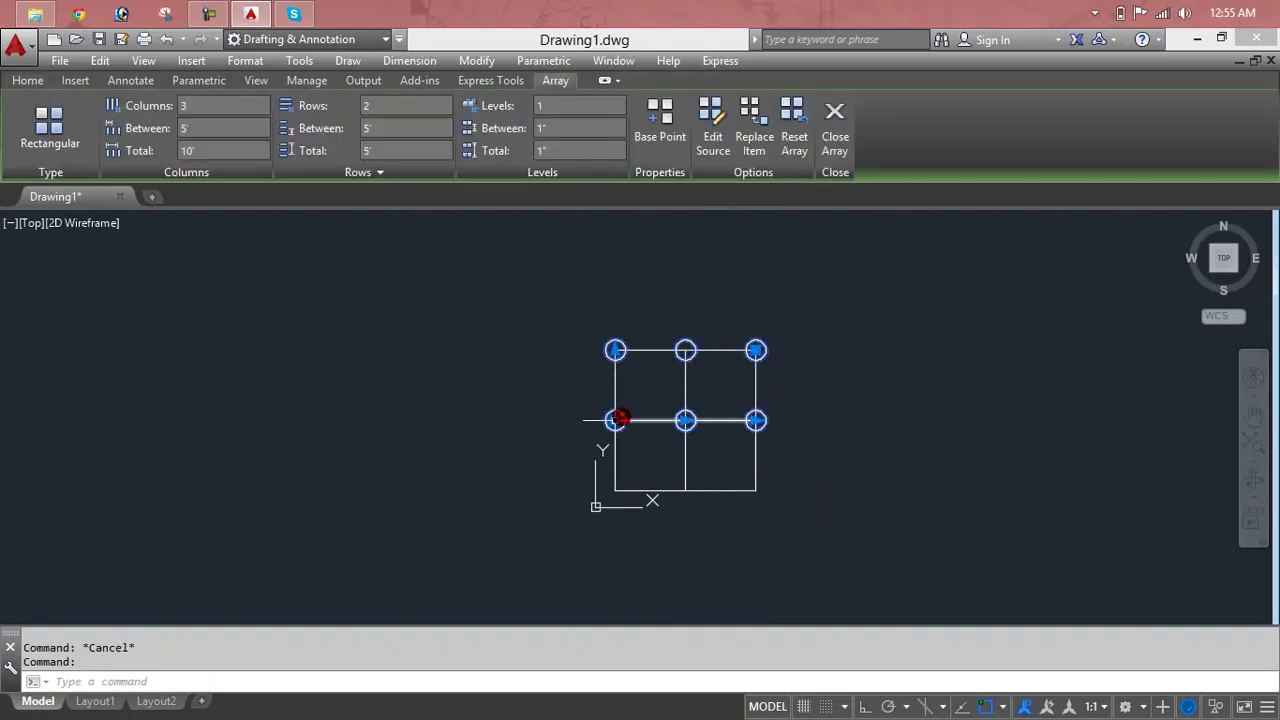
{"action": "left_click", "coordinate": [615, 420]}
{"action": "left_click", "coordinate": [615, 490]}
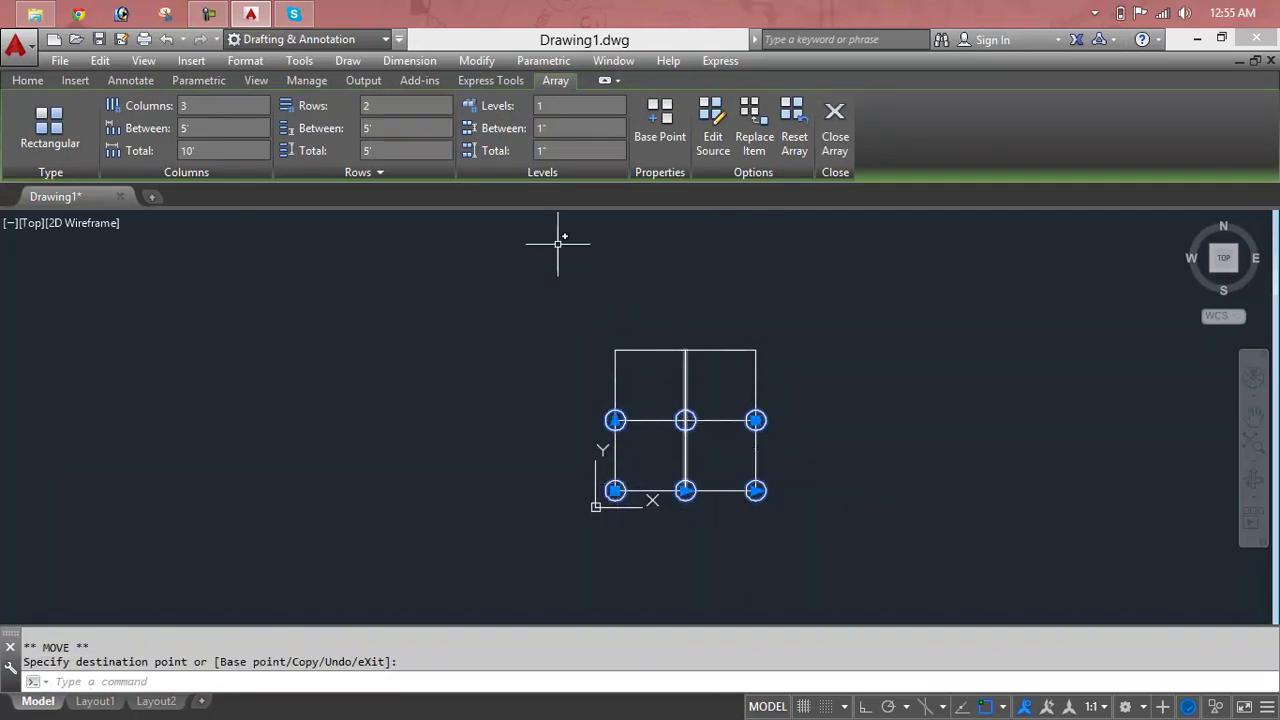
{"action": "left_click", "coordinate": [440, 106]}
{"action": "left_click", "coordinate": [413, 109]}
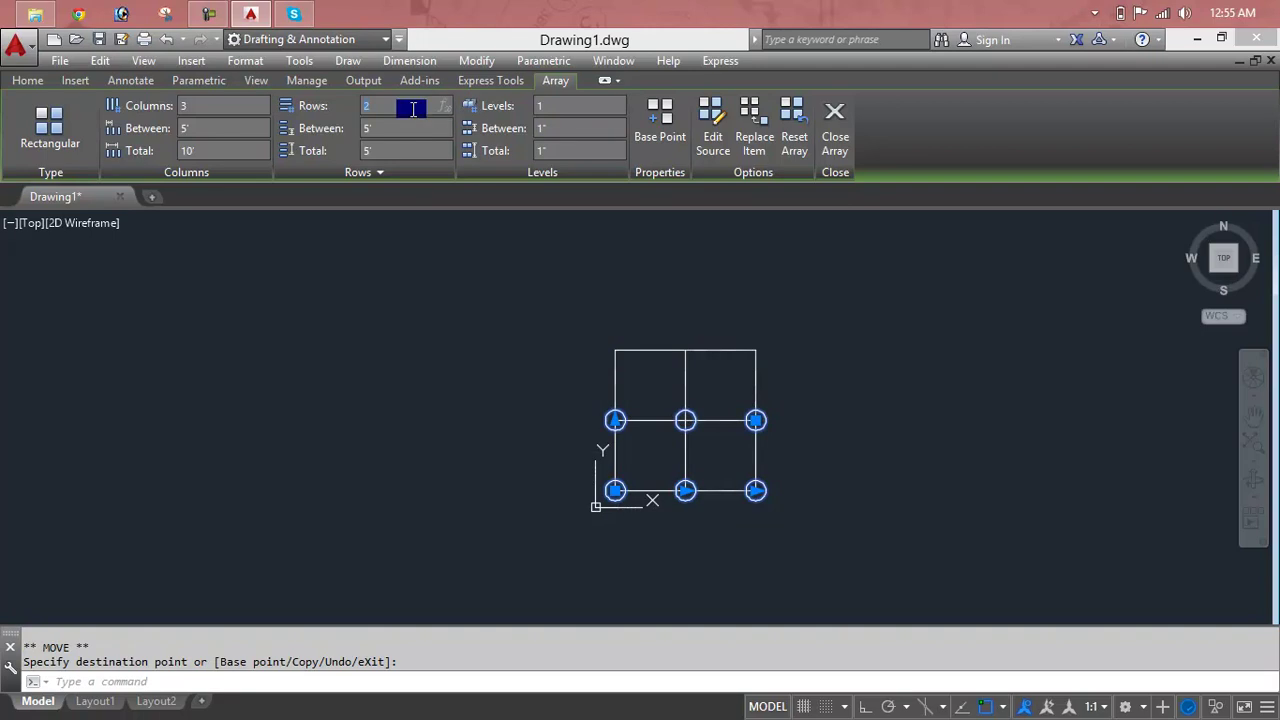
{"action": "type", "text": "3"}
{"action": "key", "text": "Return"}
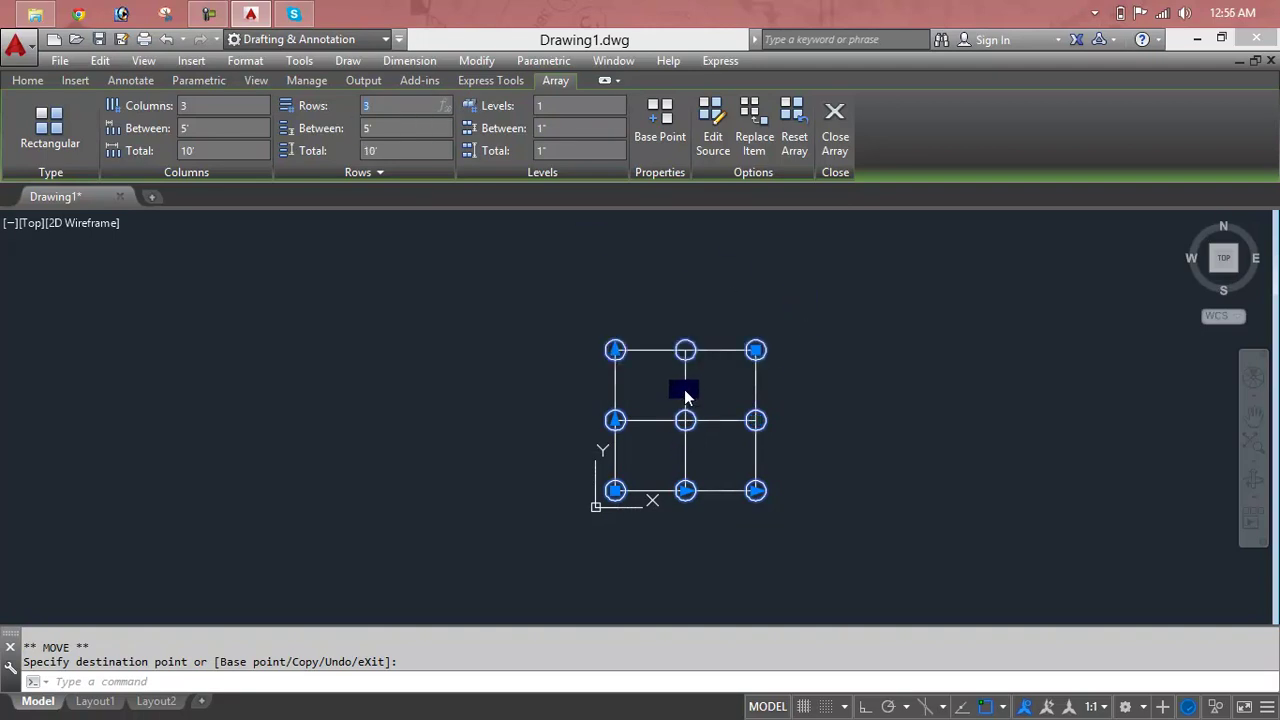
{"action": "key", "text": "Escape"}
Recentre the view and window-select the whole array and grid lines.
{"action": "left_click", "coordinate": [606, 314]}
{"action": "key", "text": "Escape"}
{"action": "scroll", "coordinate": [614, 355], "scroll_direction": "up", "scroll_amount": 4}
{"action": "scroll", "coordinate": [614, 357], "scroll_direction": "up", "scroll_amount": 2}
{"action": "scroll", "coordinate": [640, 360], "scroll_direction": "down", "scroll_amount": 4}
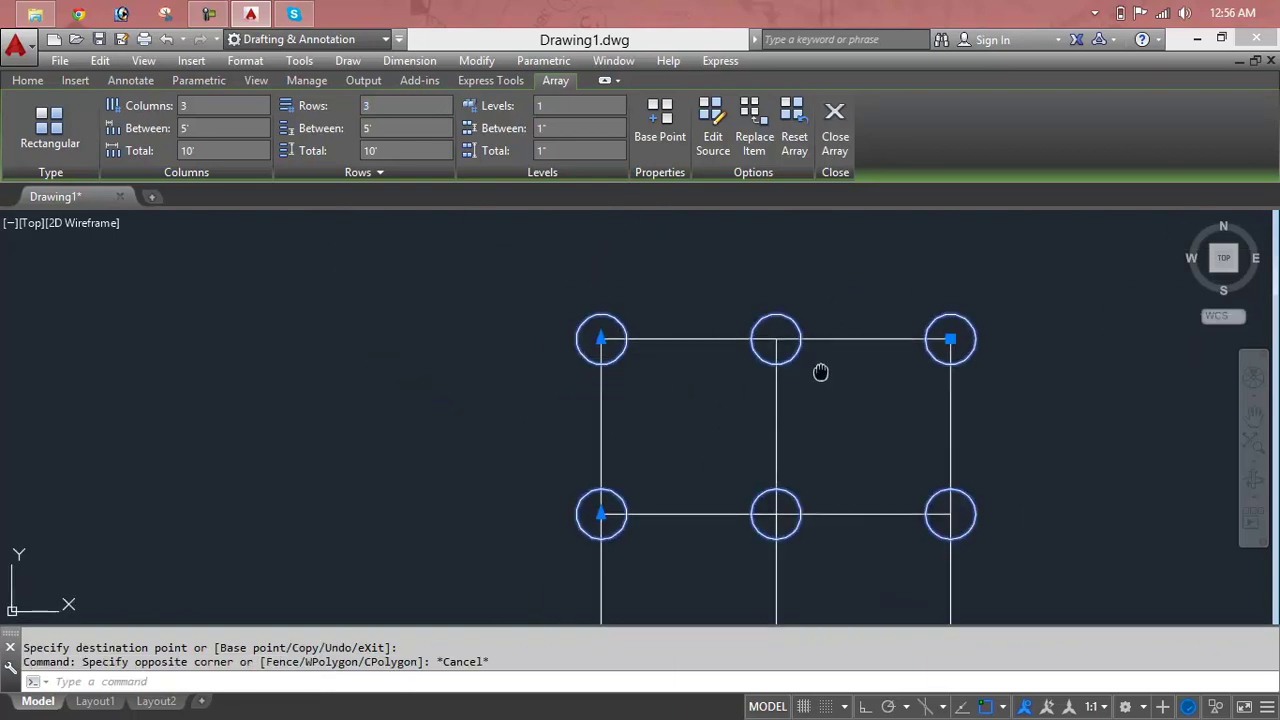
{"action": "middle_click_drag", "start_coordinate": [656, 368], "coordinate": [626, 135]}
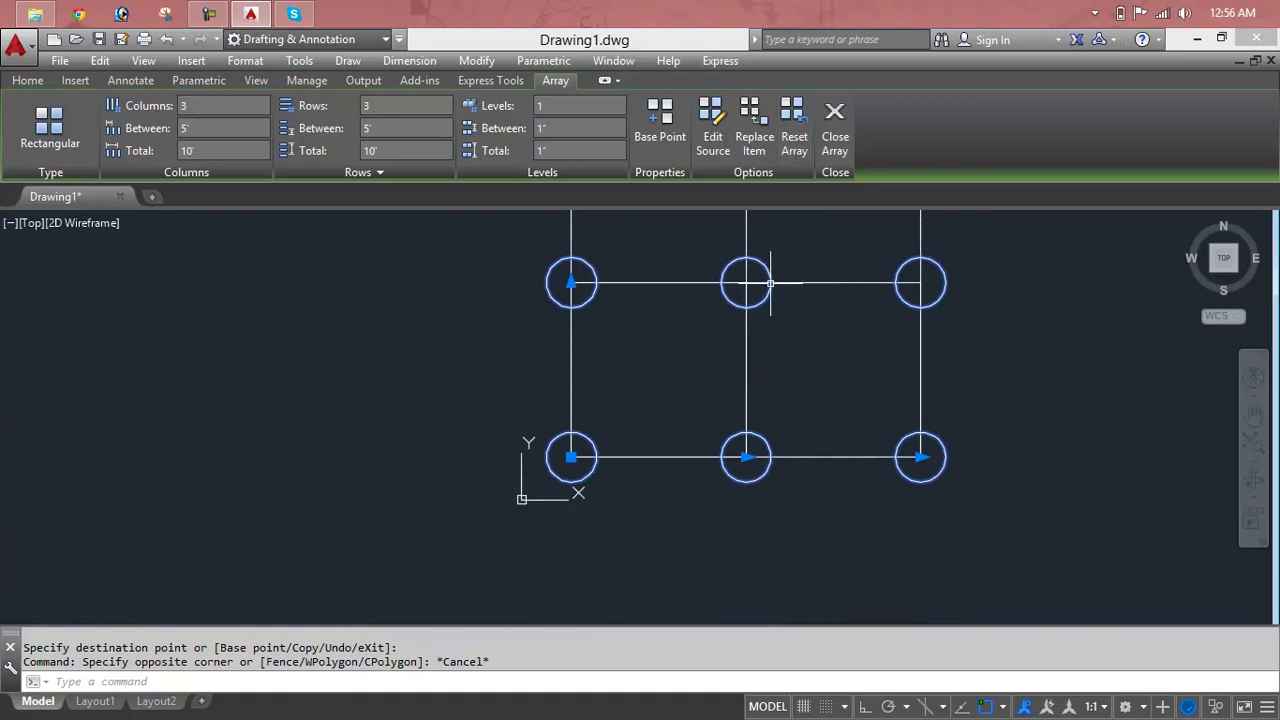
{"action": "scroll", "coordinate": [770, 284], "scroll_direction": "down", "scroll_amount": 3}
{"action": "middle_click_drag", "start_coordinate": [770, 284], "coordinate": [707, 410]}
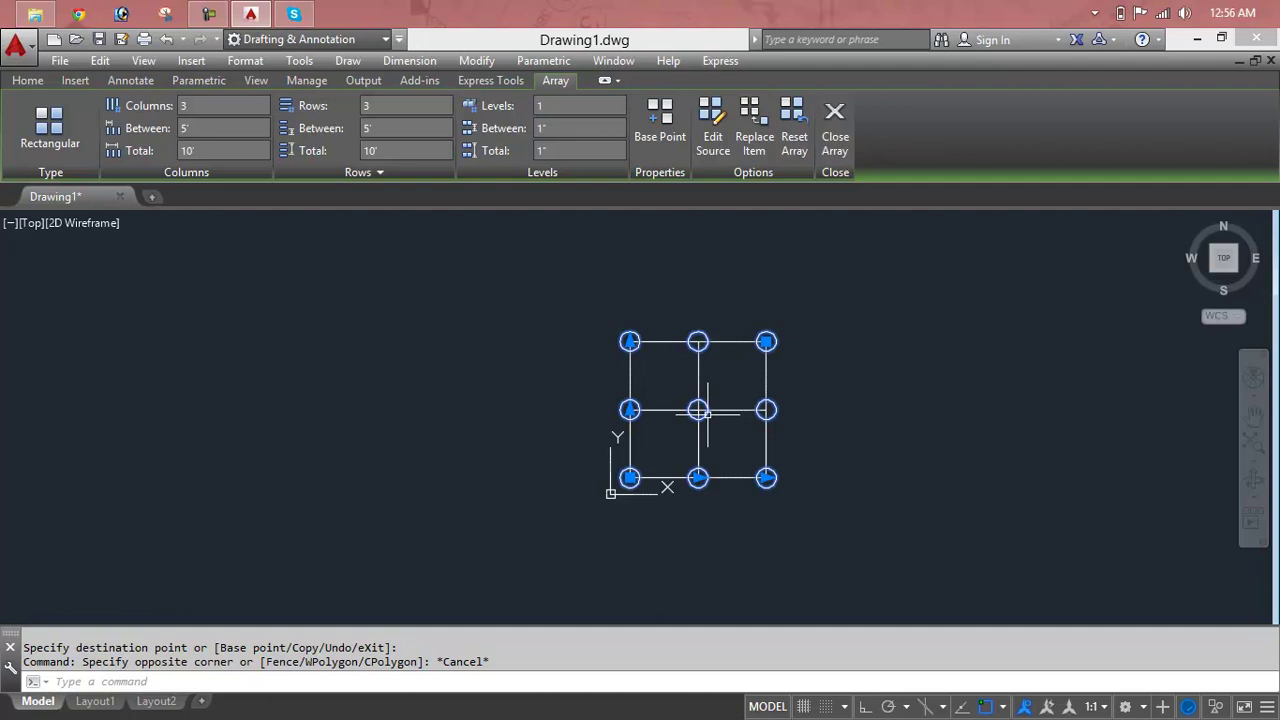
{"action": "left_click", "coordinate": [837, 334]}
{"action": "left_click", "coordinate": [557, 545]}
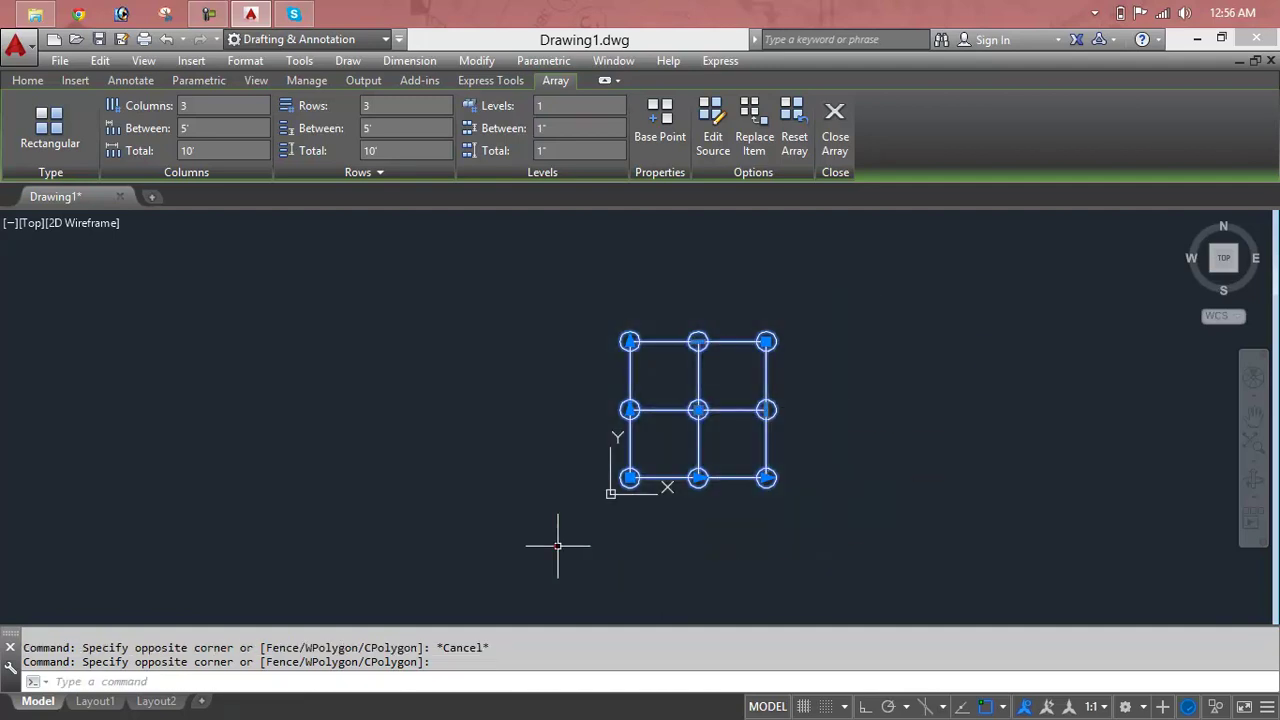
Delete the old array and grid, then draw a 10' by 10' rectangle with REC.
{"action": "key", "text": "Delete"}
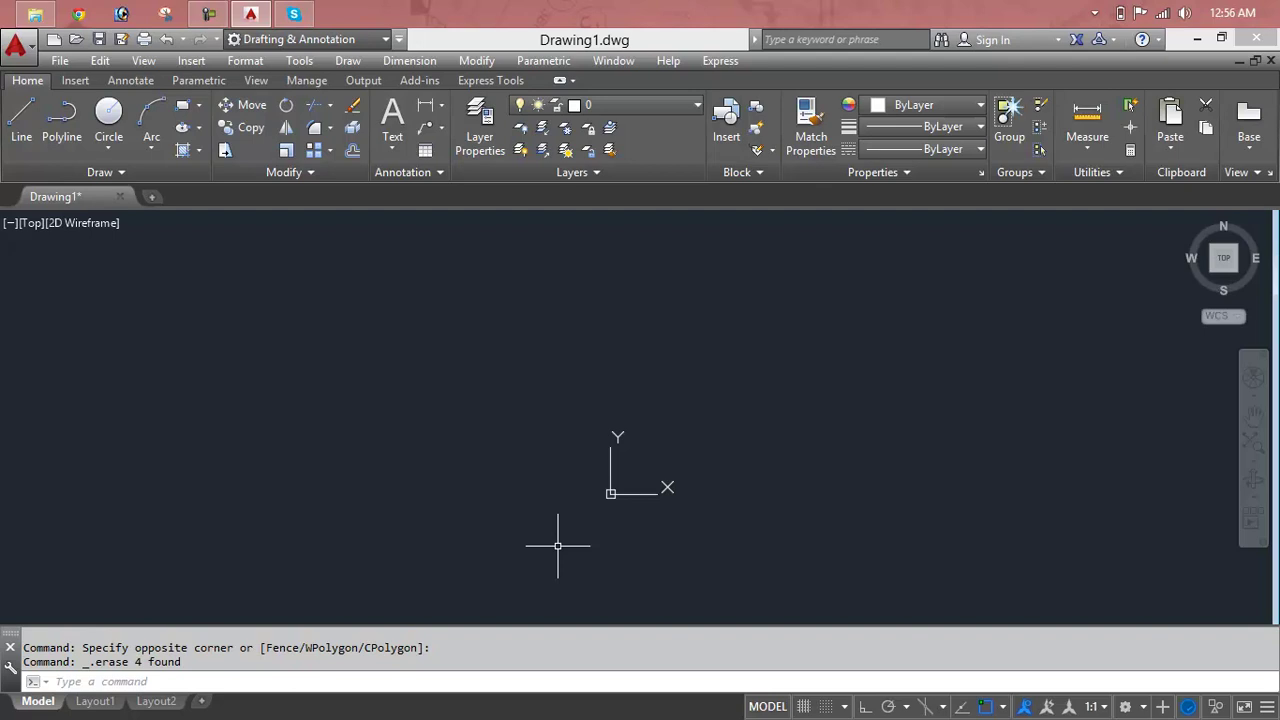
{"action": "key", "text": "Escape"}
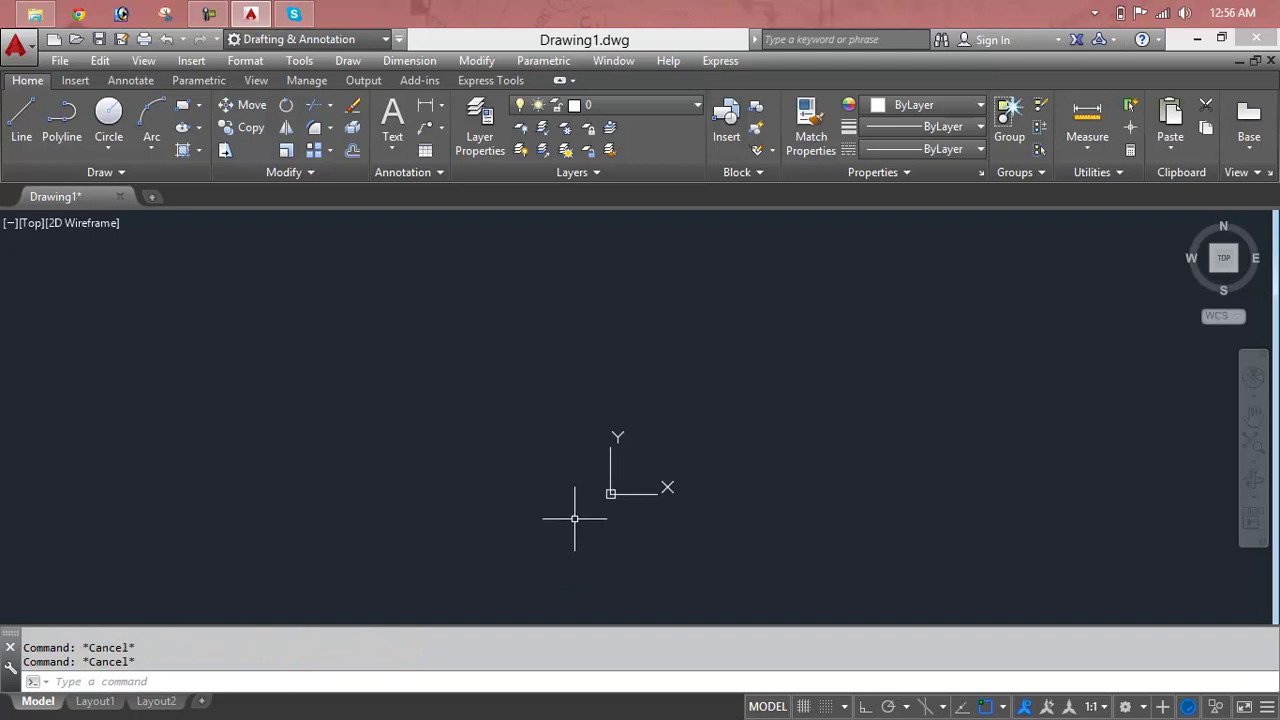
{"action": "type", "text": "rec"}
{"action": "key", "text": "Return"}
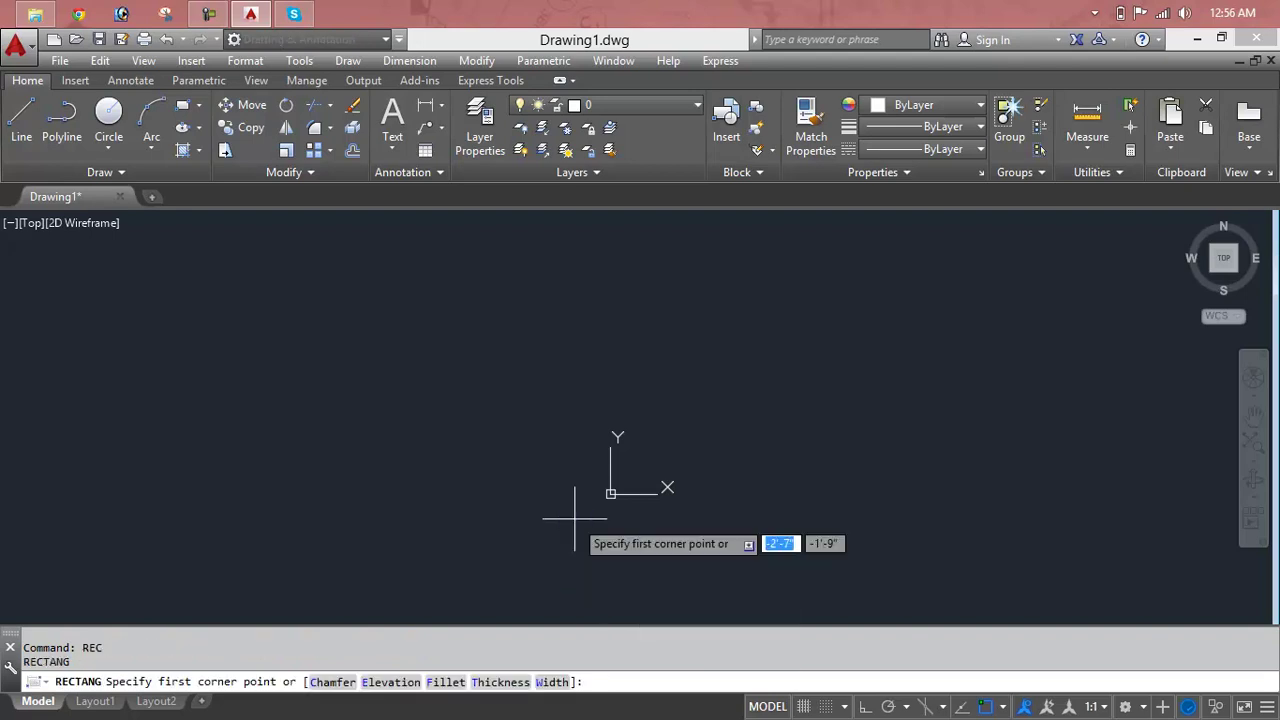
{"action": "left_click", "coordinate": [407, 303]}
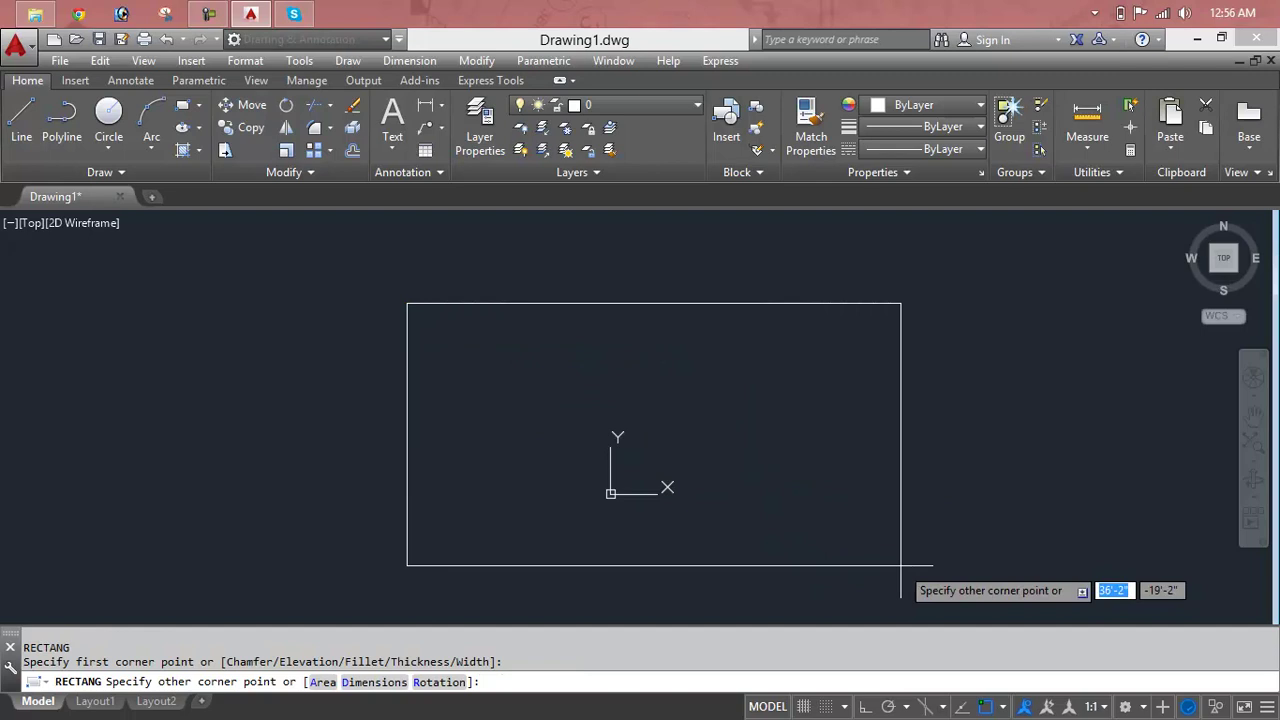
{"action": "type", "text": "@10"}
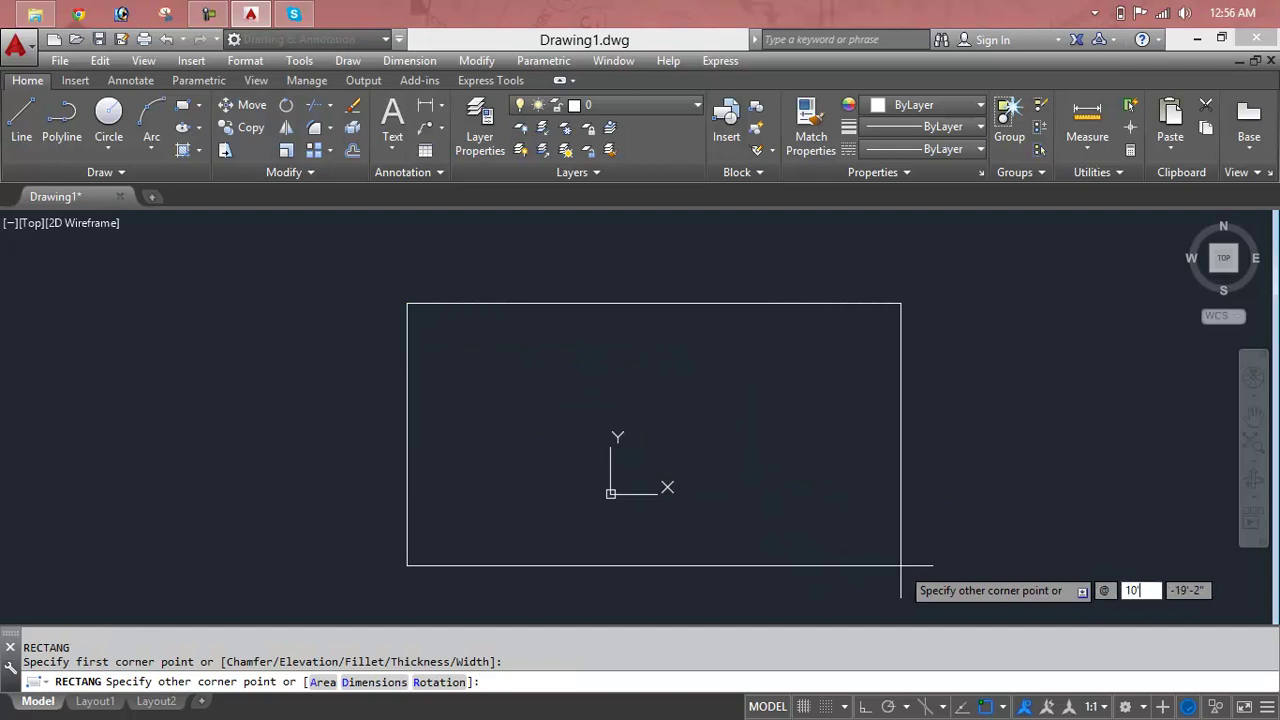
{"action": "key", "text": "Tab"}
{"action": "type", "text": "10"}
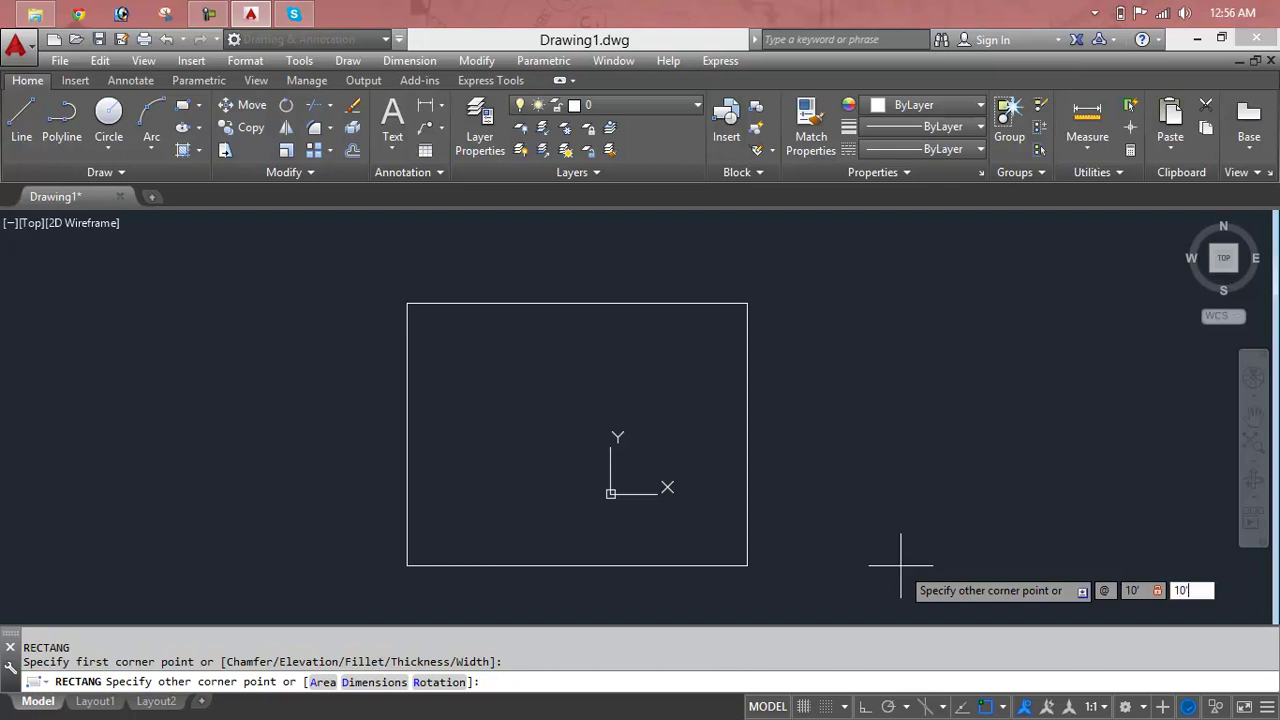
{"action": "key", "text": "Return"}
{"action": "key", "text": "Escape"}
{"action": "key", "text": "Escape"}
{"action": "middle_click_drag", "start_coordinate": [606, 349], "coordinate": [631, 529]}
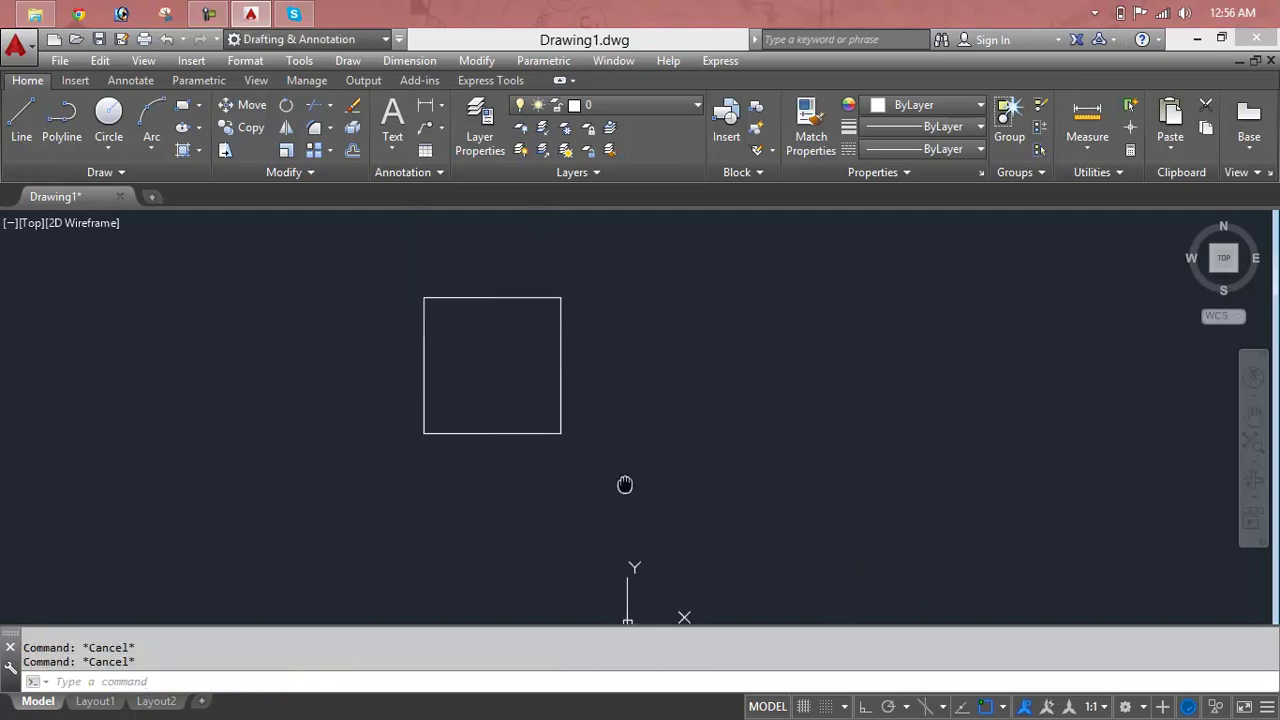
{"action": "scroll", "coordinate": [482, 441], "scroll_direction": "up", "scroll_amount": 2}
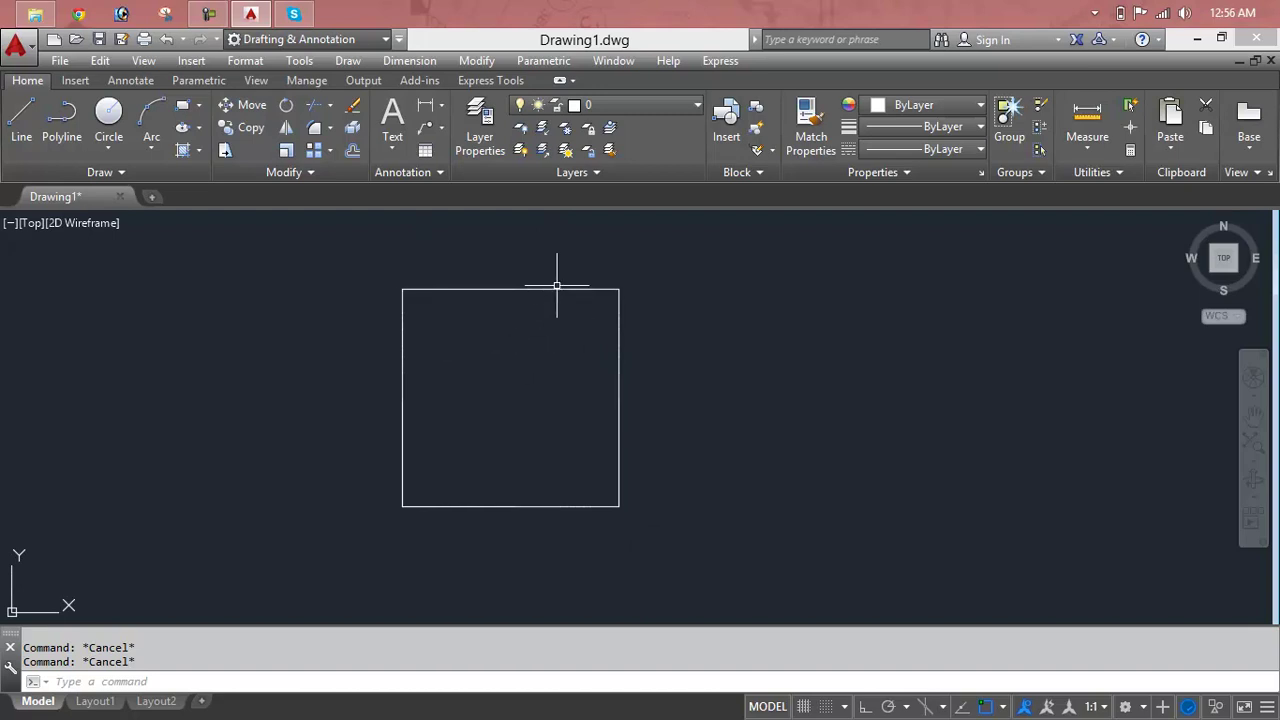
Erase the rectangle square.
{"action": "left_click", "coordinate": [557, 289]}
{"action": "key", "text": "Delete"}
{"action": "key", "text": "Escape"}
{"action": "key", "text": "Escape"}
Redraw the square as four orthogonal 10' LINE segments with Ortho on.
{"action": "type", "text": "l"}
{"action": "key", "text": "Return"}
{"action": "left_click", "coordinate": [430, 331]}
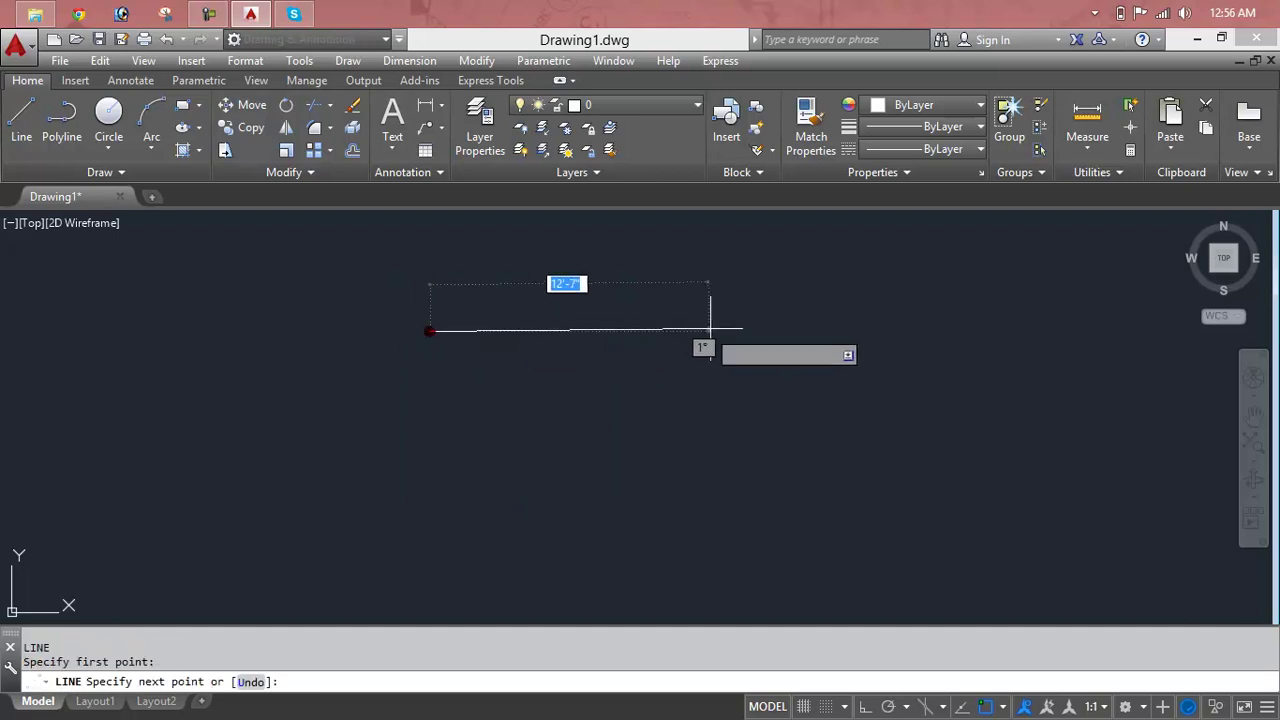
{"action": "key", "text": "F8"}
{"action": "type", "text": "11"}
{"action": "key", "text": "Return"}
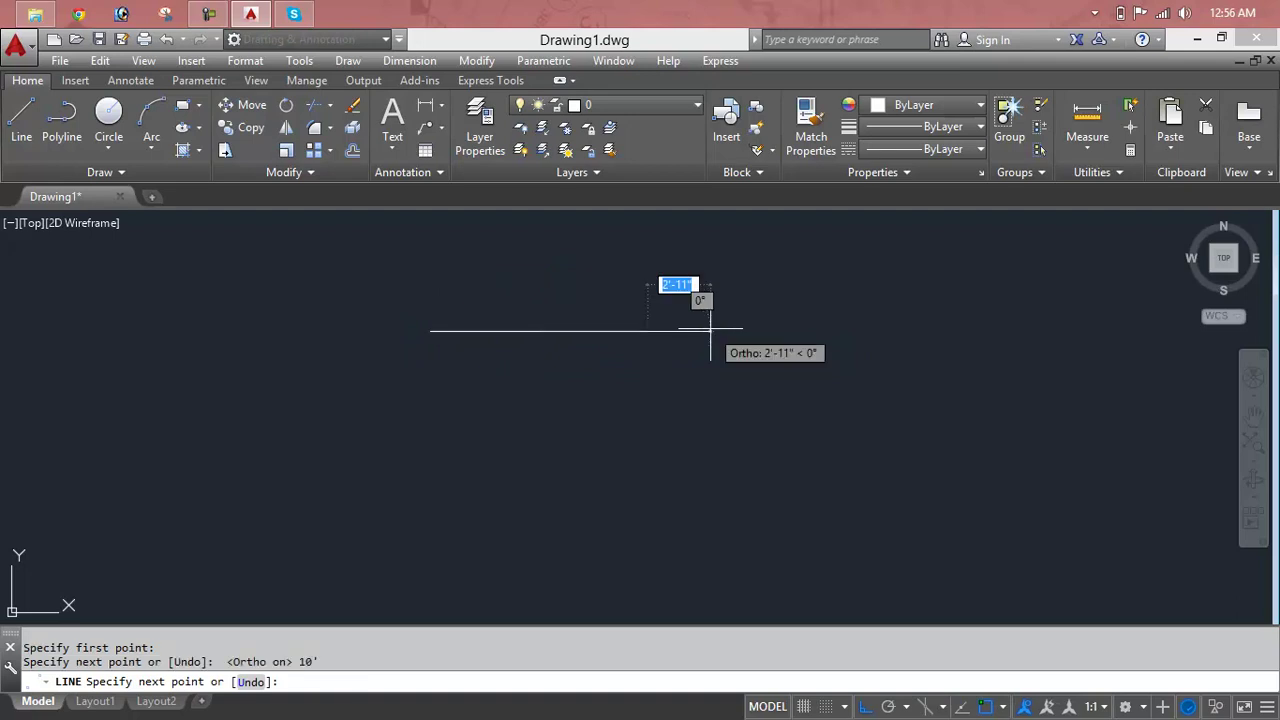
{"action": "type", "text": "10"}
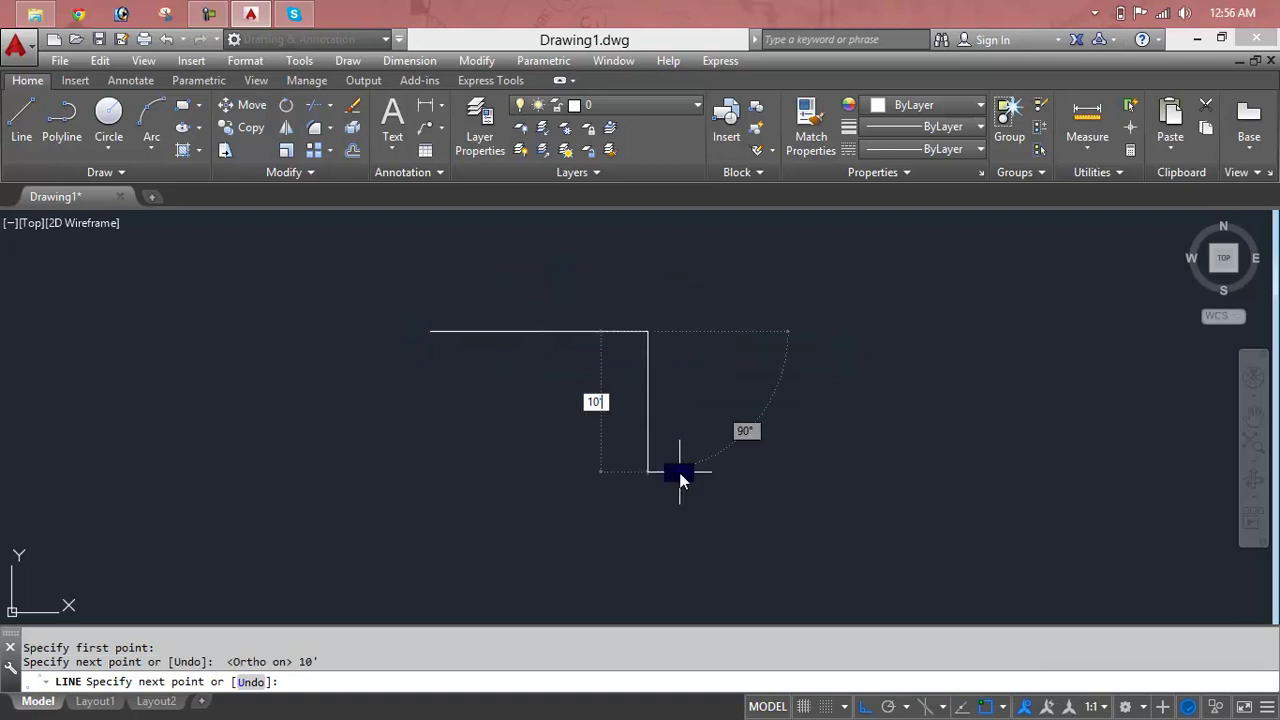
{"action": "key", "text": "Return"}
{"action": "type", "text": "10'"}
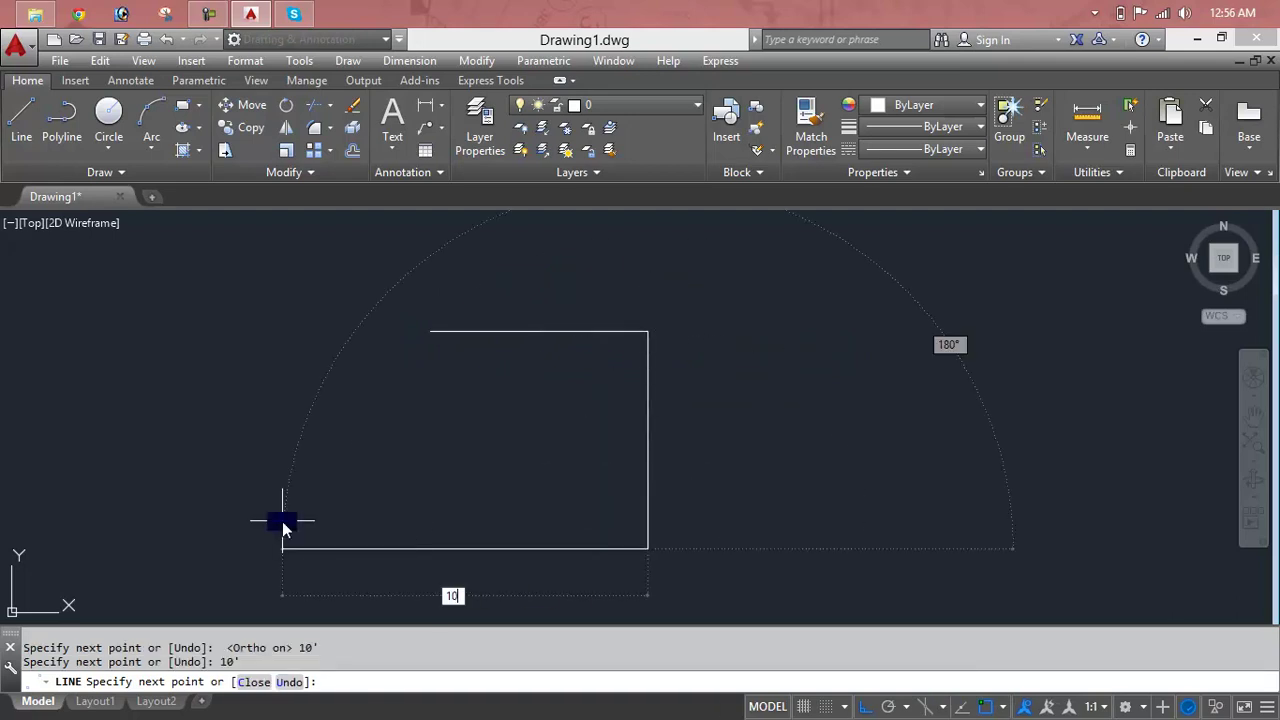
{"action": "key", "text": "Return"}
{"action": "type", "text": "1"}
{"action": "key", "text": "Return"}
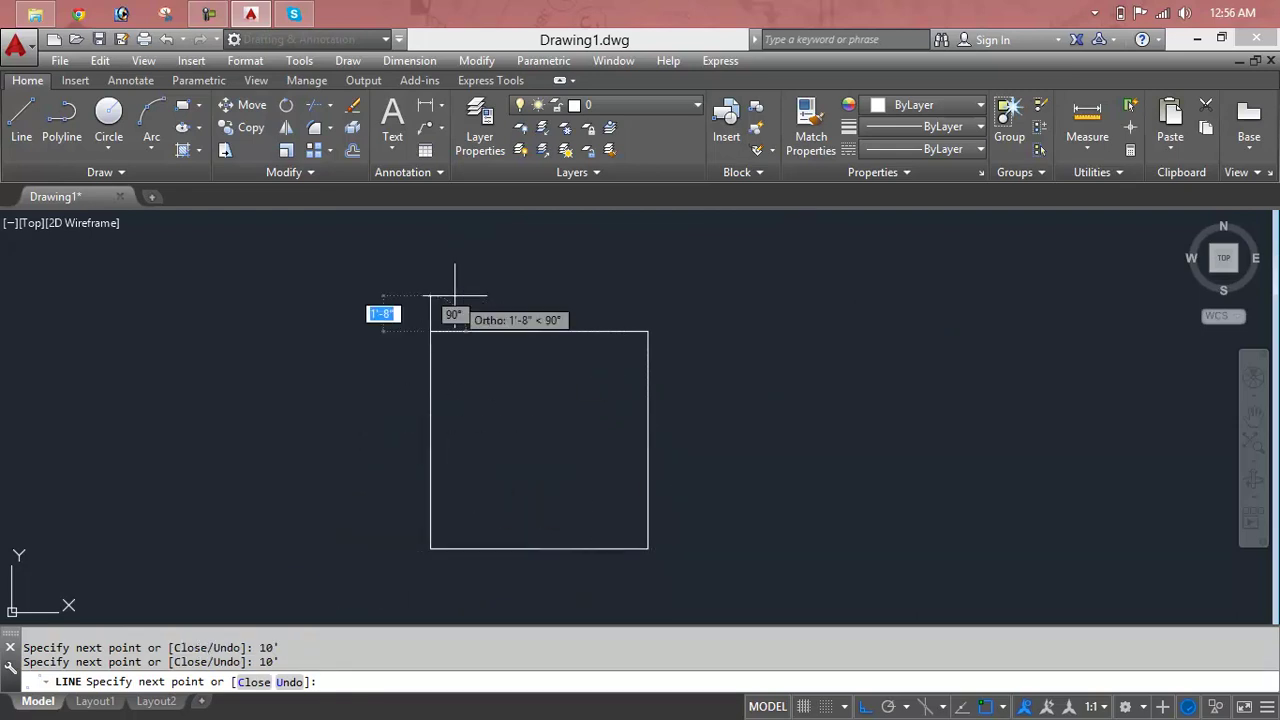
{"action": "key", "text": "Escape"}
{"action": "key", "text": "Escape"}
{"action": "key", "text": "Escape"}
{"action": "middle_click_drag", "start_coordinate": [491, 357], "coordinate": [480, 360]}
Draw vertical and horizontal lines joining the opposite edge midpoints of the square.
{"action": "type", "text": "L"}
{"action": "key", "text": "Return"}
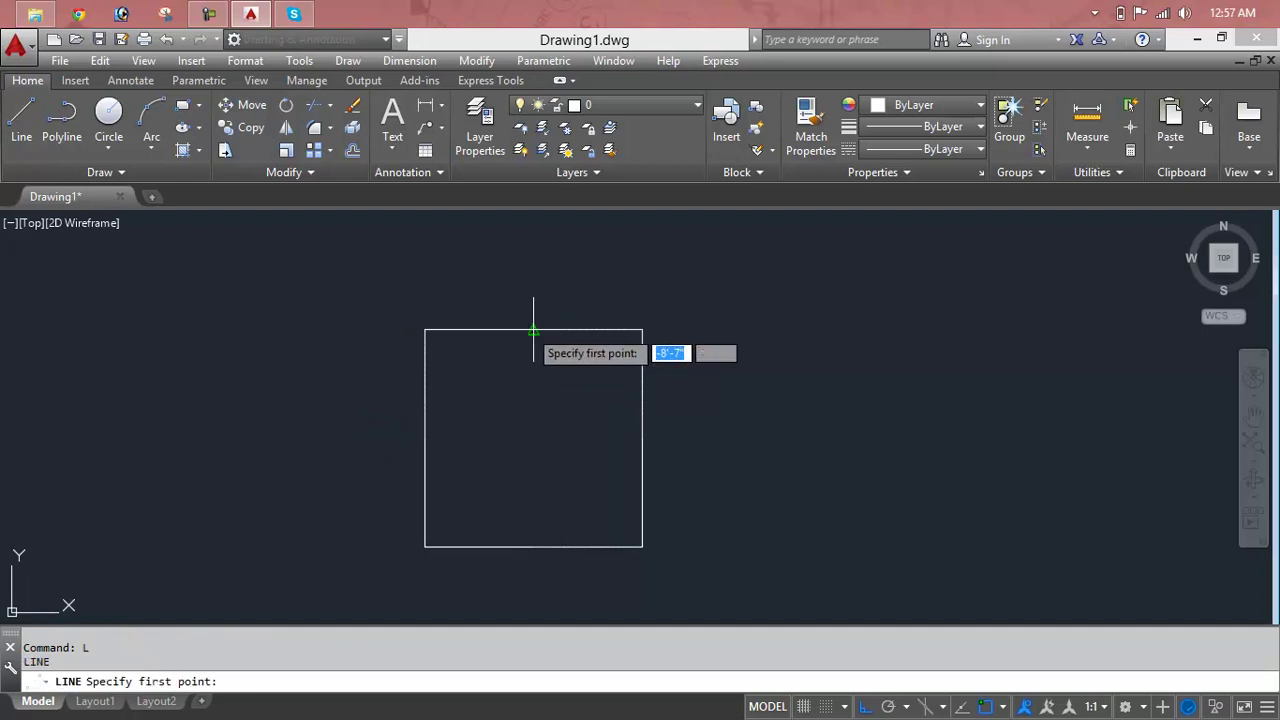
{"action": "left_click", "coordinate": [533, 330]}
{"action": "left_click", "coordinate": [533, 547]}
{"action": "key", "text": "Return"}
{"action": "key", "text": "Return"}
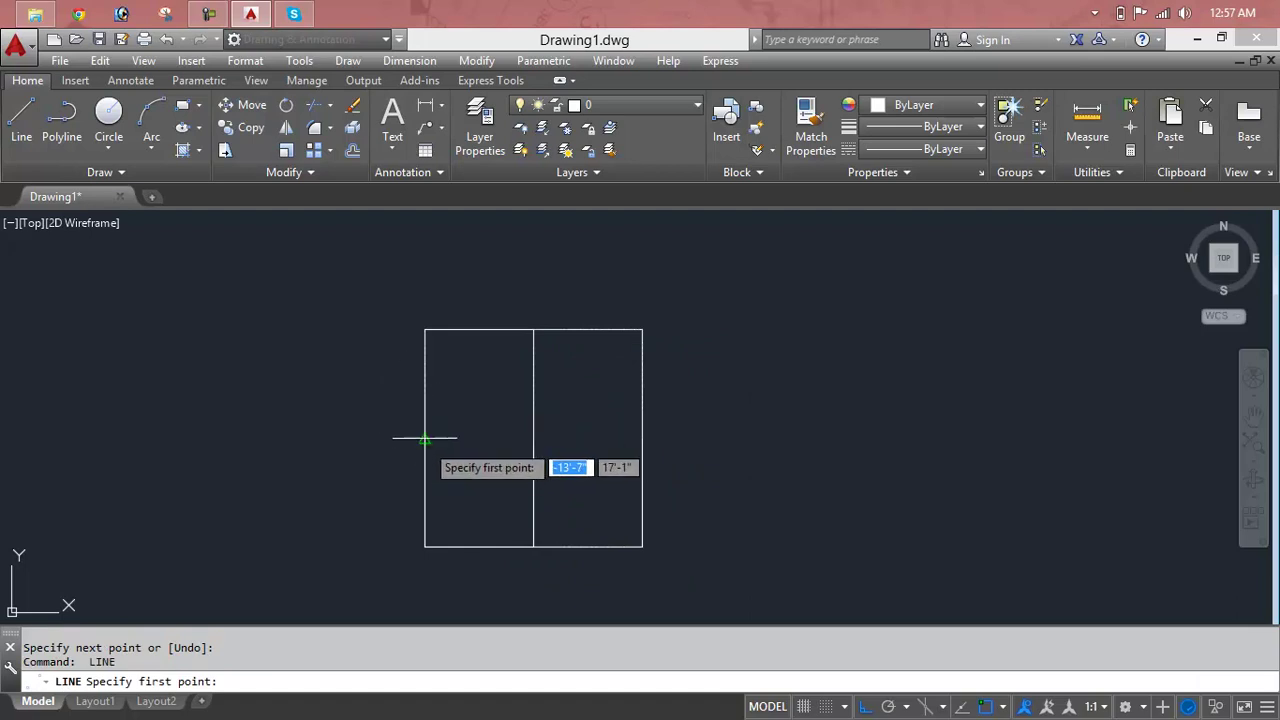
{"action": "left_click", "coordinate": [425, 438]}
{"action": "left_click", "coordinate": [642, 438]}
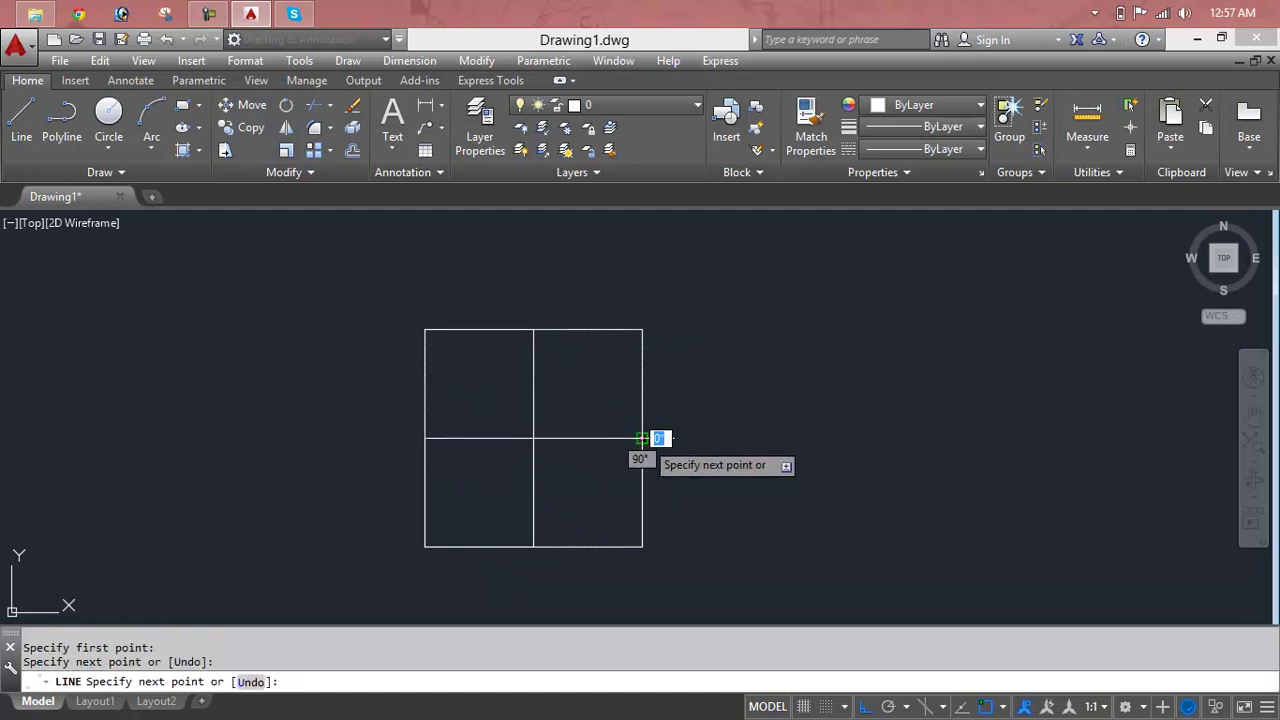
{"action": "key", "text": "Escape"}
{"action": "key", "text": "Escape"}
{"action": "key", "text": "Escape"}
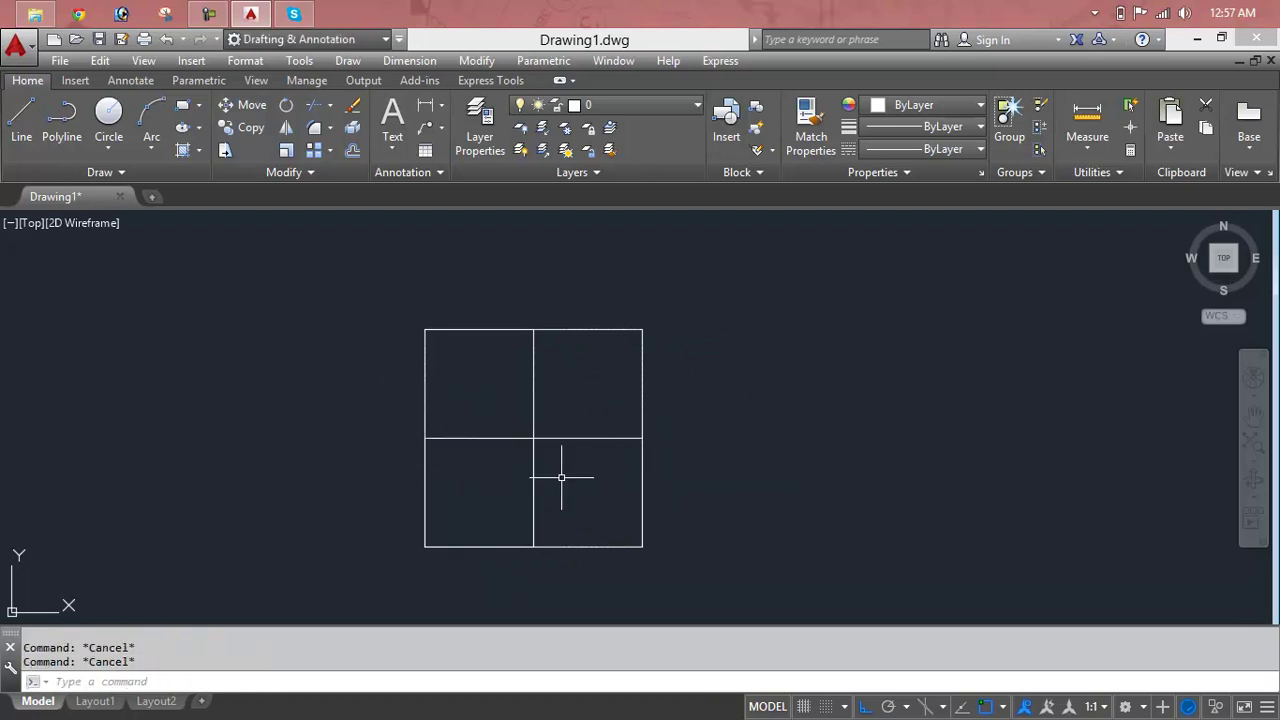
{"action": "type", "text": "c"}
{"action": "key", "text": "Return"}
Draw a circle centred on the square's left-edge midpoint.
{"action": "left_click", "coordinate": [425, 438]}
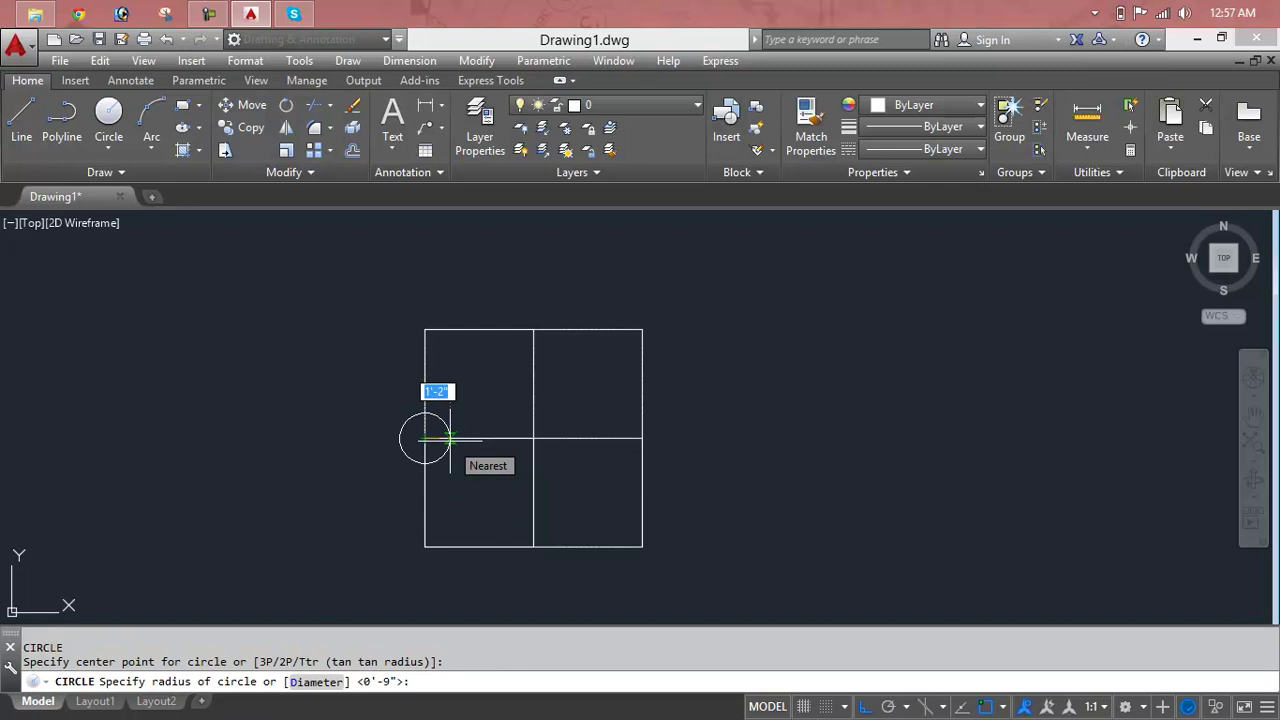
{"action": "type", "text": "1"}
{"action": "left_click", "coordinate": [448, 438]}
{"action": "key", "text": "Escape"}
{"action": "key", "text": "Escape"}
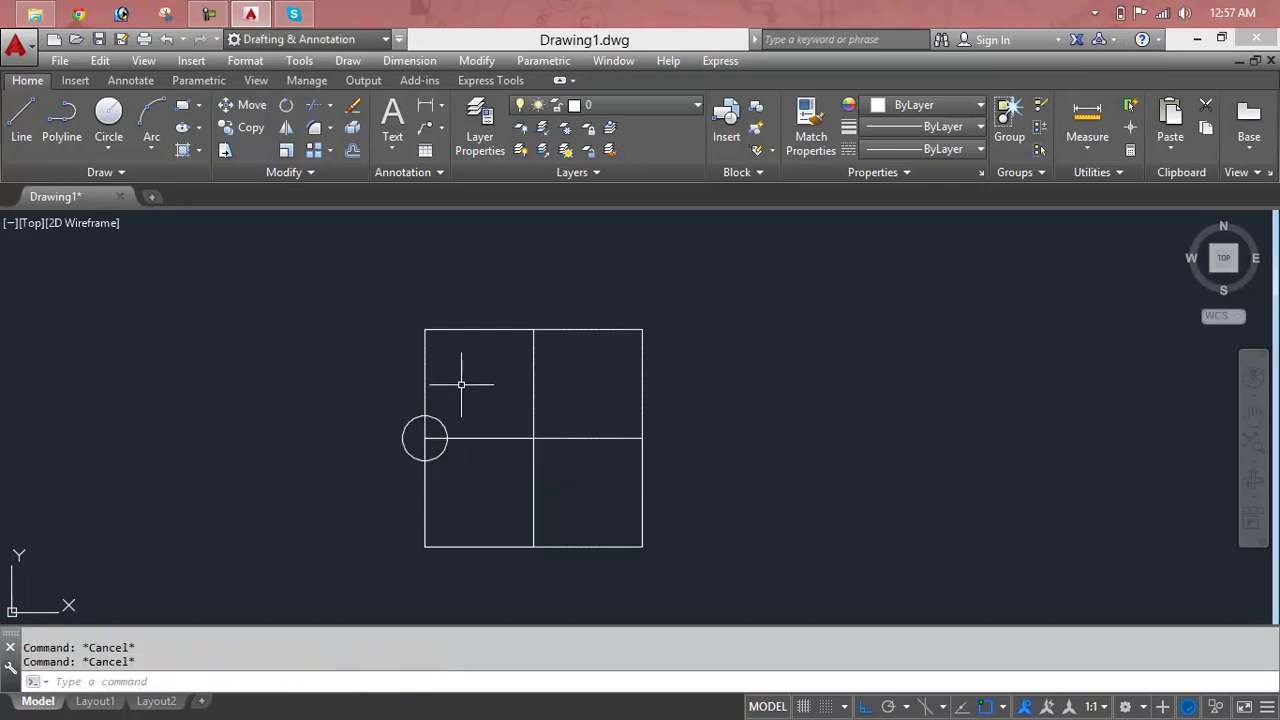
Create a rectangular array of the circle with 3 columns and 5' column and row spacing.
{"action": "type", "text": "ar"}
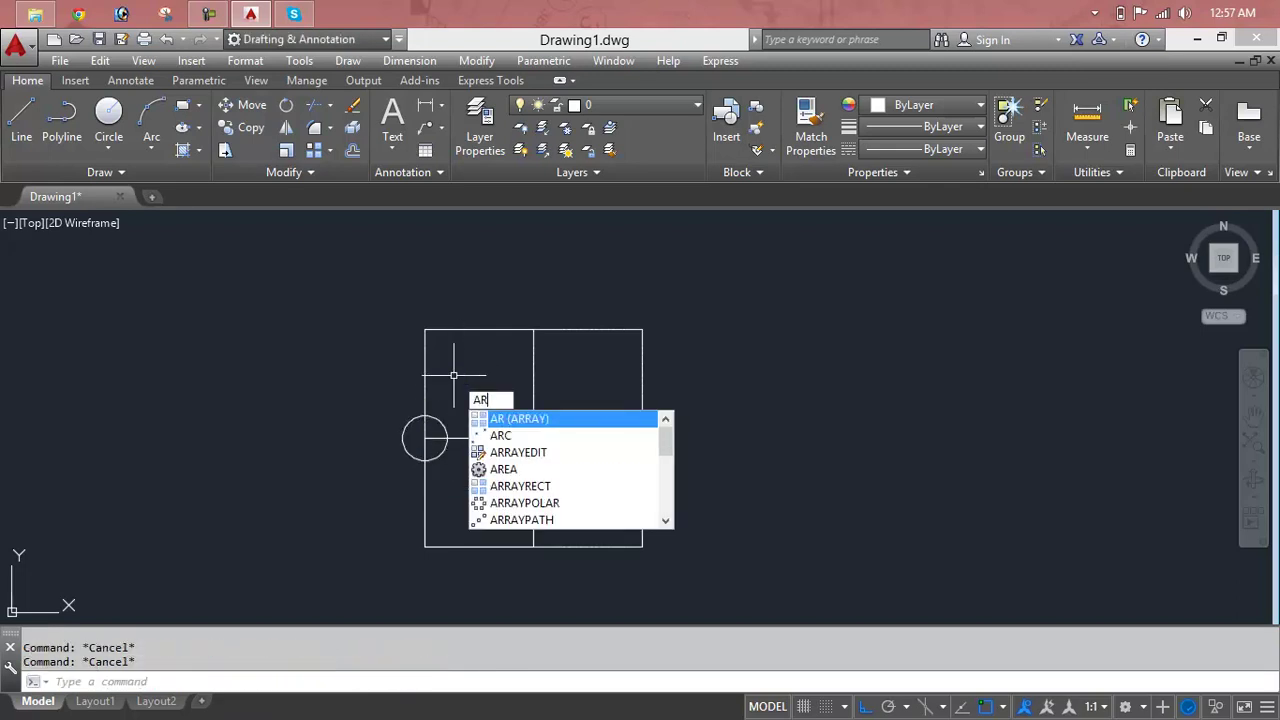
{"action": "key", "text": "Return"}
{"action": "left_click", "coordinate": [438, 419]}
{"action": "key", "text": "Return"}
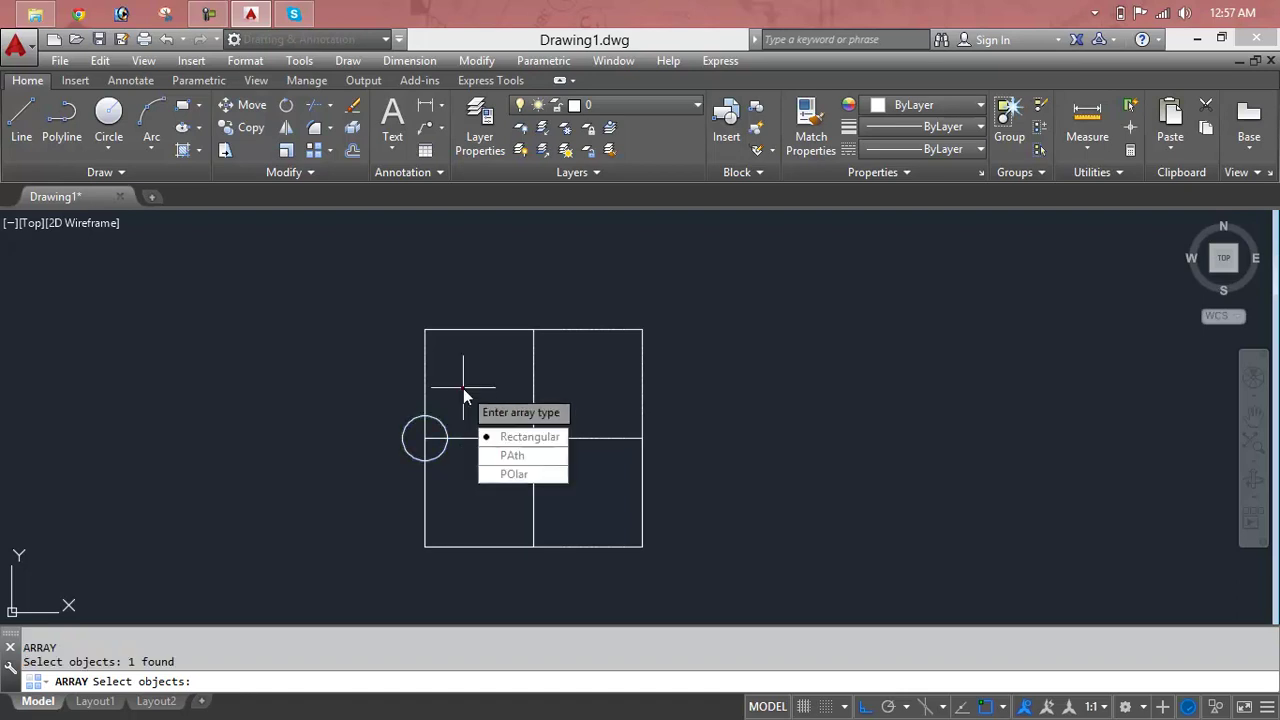
{"action": "key", "text": "Return"}
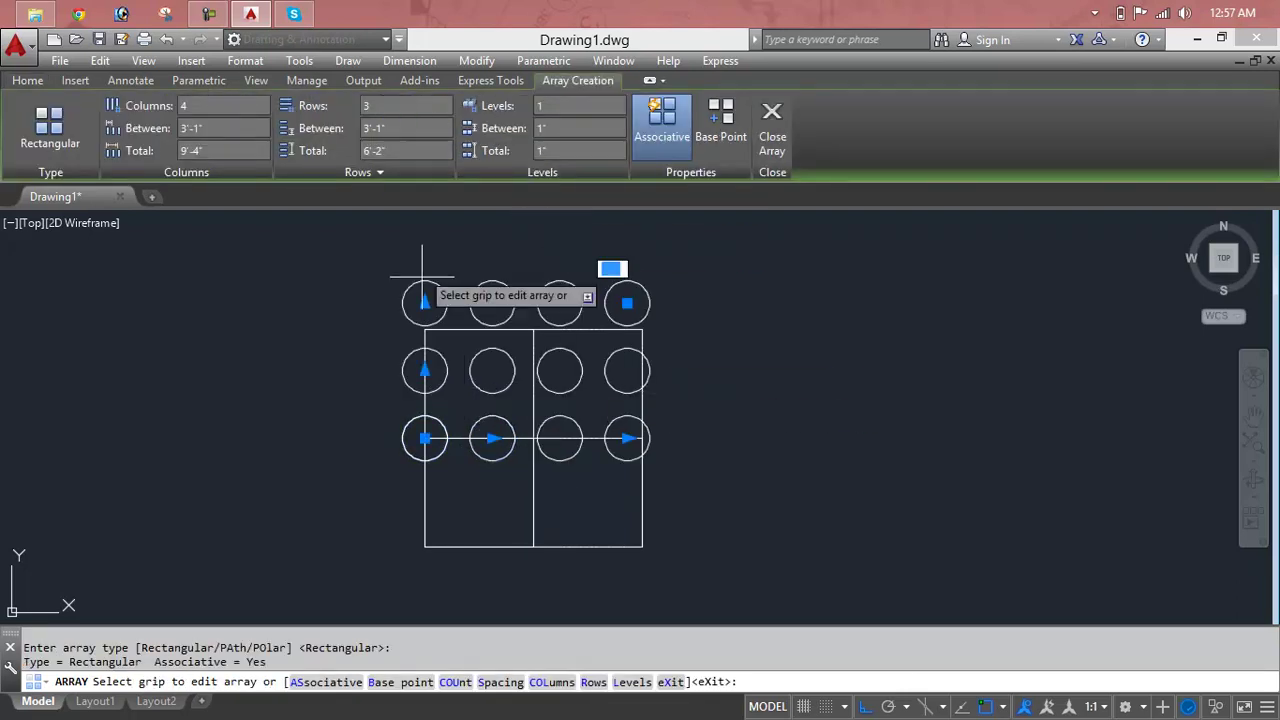
{"action": "left_click", "coordinate": [231, 105]}
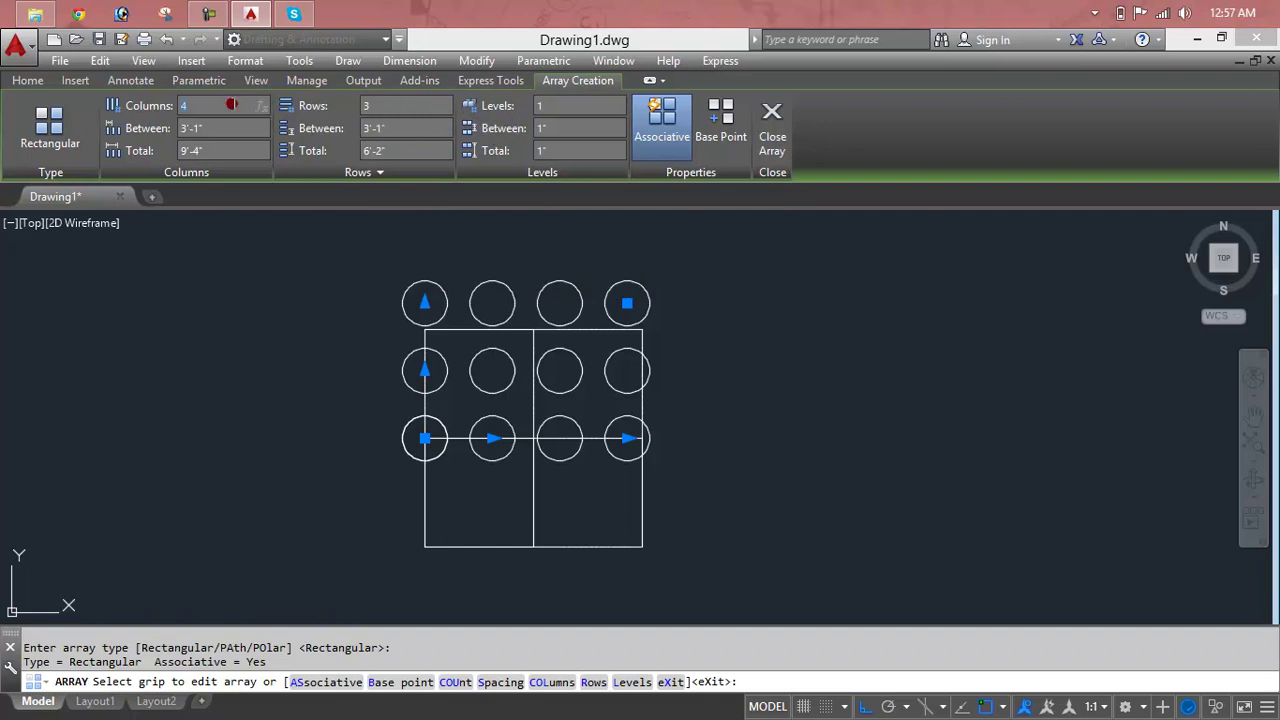
{"action": "type", "text": "3"}
{"action": "key", "text": "Return"}
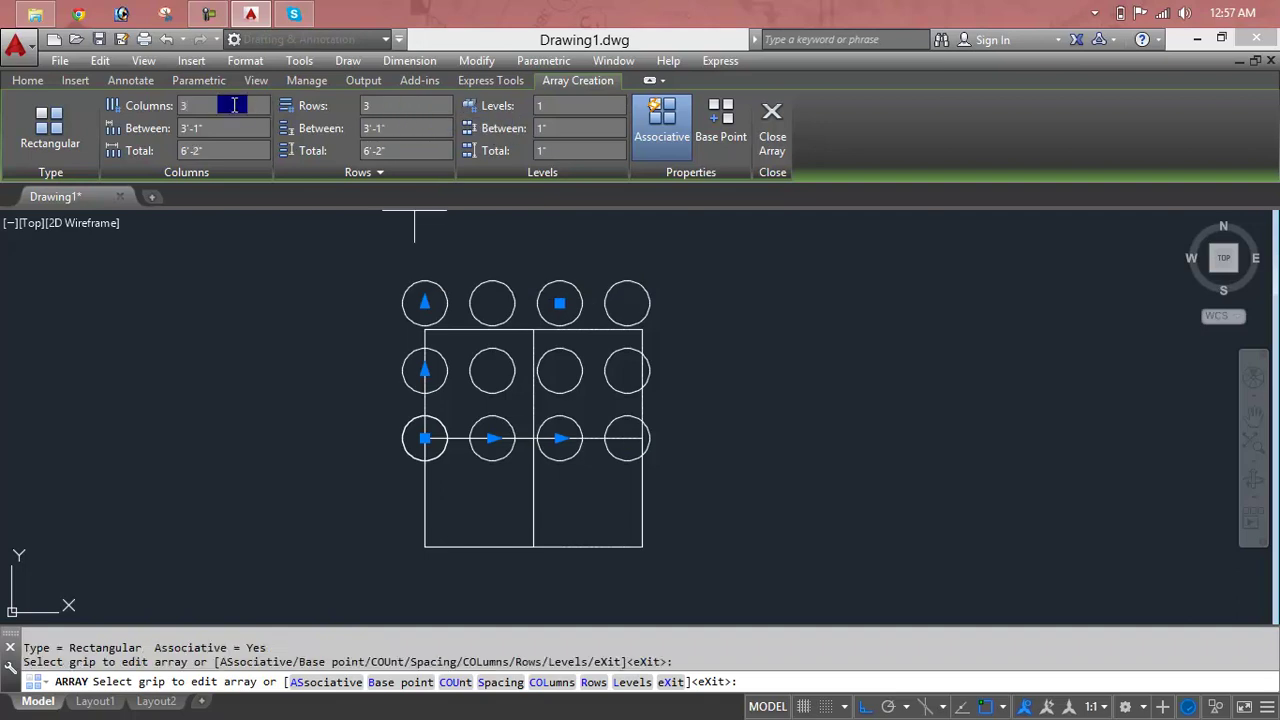
{"action": "left_click", "coordinate": [220, 130]}
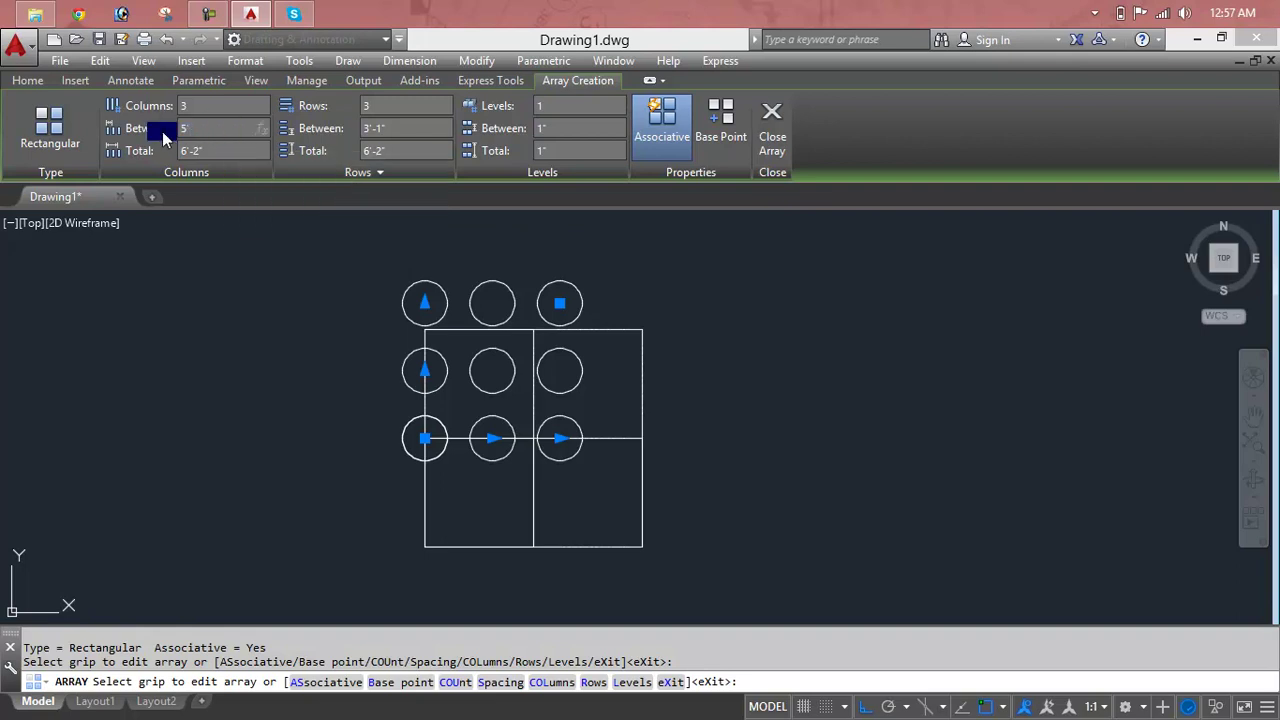
{"action": "key", "text": "Return"}
{"action": "left_click", "coordinate": [405, 128]}
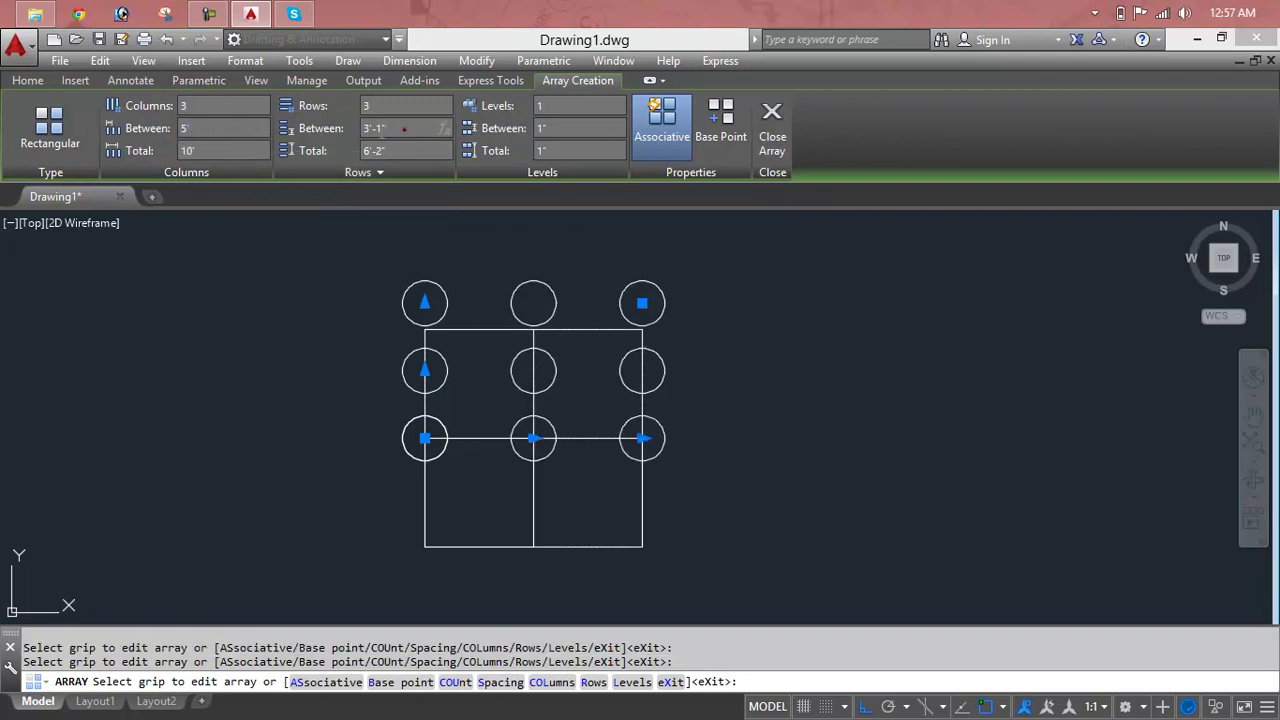
{"action": "type", "text": "5"}
{"action": "key", "text": "Return"}
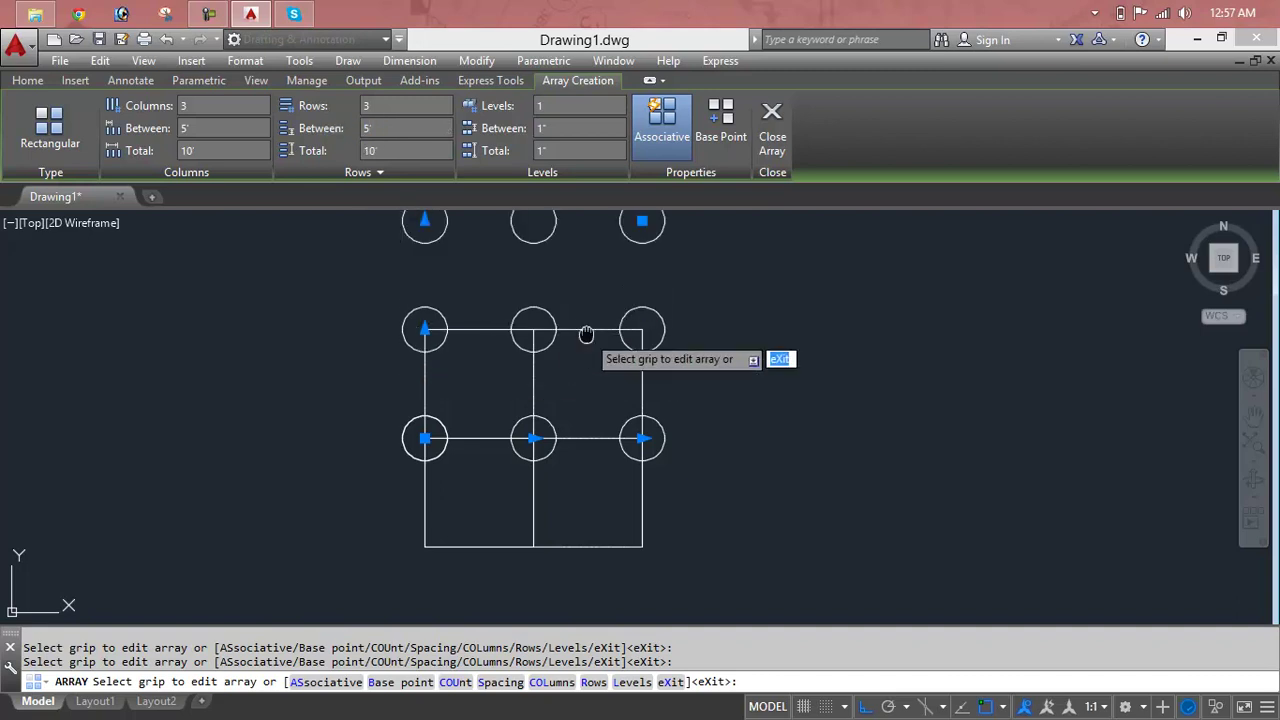
Move the array's base point onto the square's lower-left corner.
{"action": "middle_click_drag", "start_coordinate": [586, 333], "coordinate": [589, 387]}
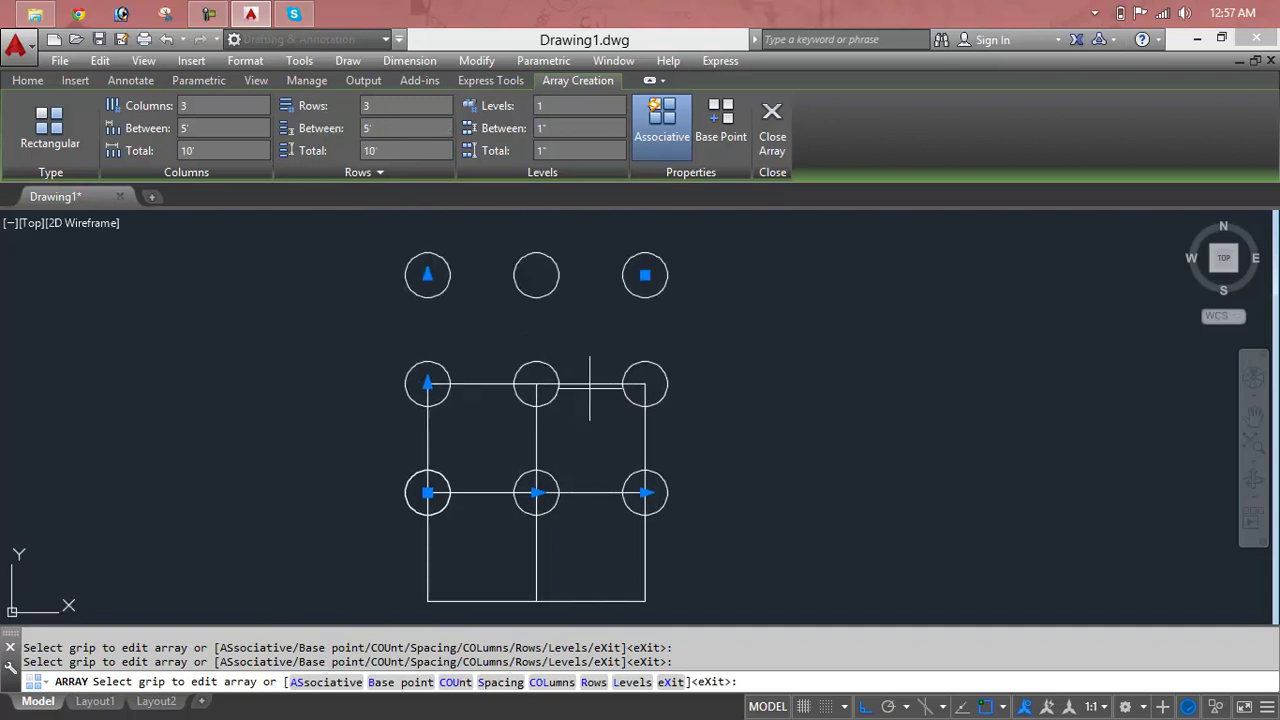
{"action": "left_click", "coordinate": [427, 492]}
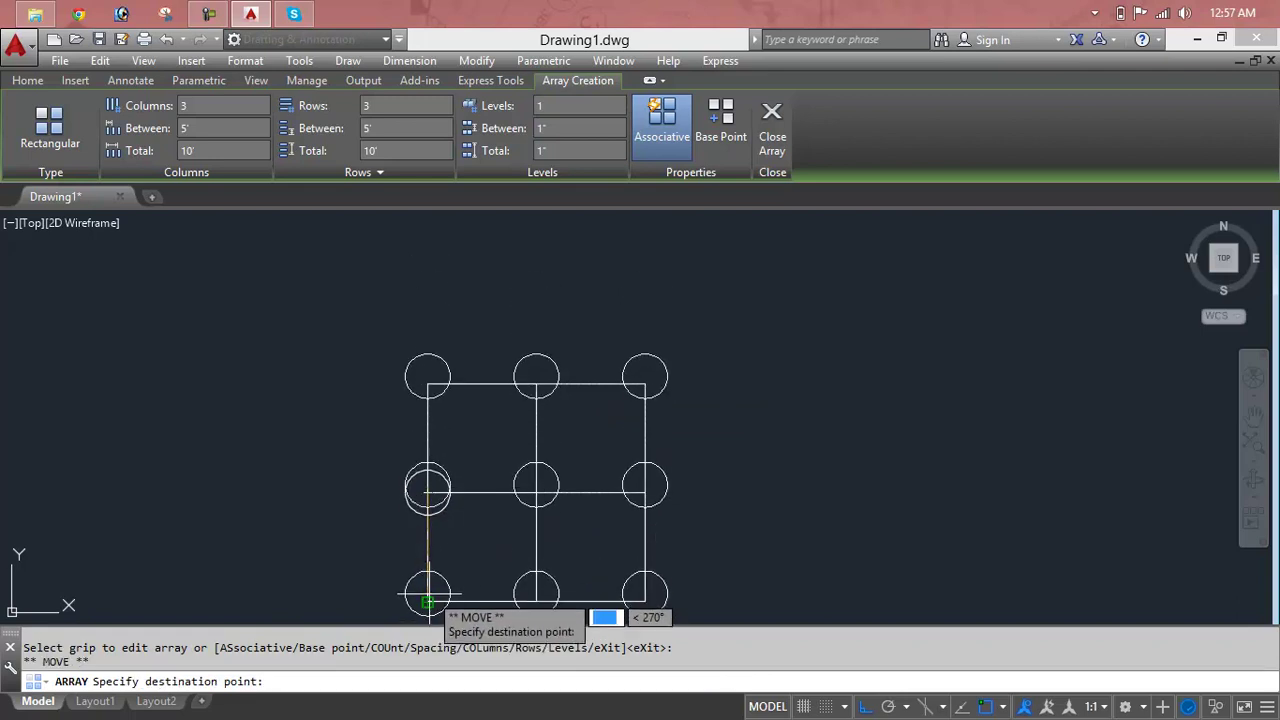
{"action": "left_click", "coordinate": [428, 600]}
{"action": "middle_click_drag", "start_coordinate": [566, 549], "coordinate": [560, 423]}
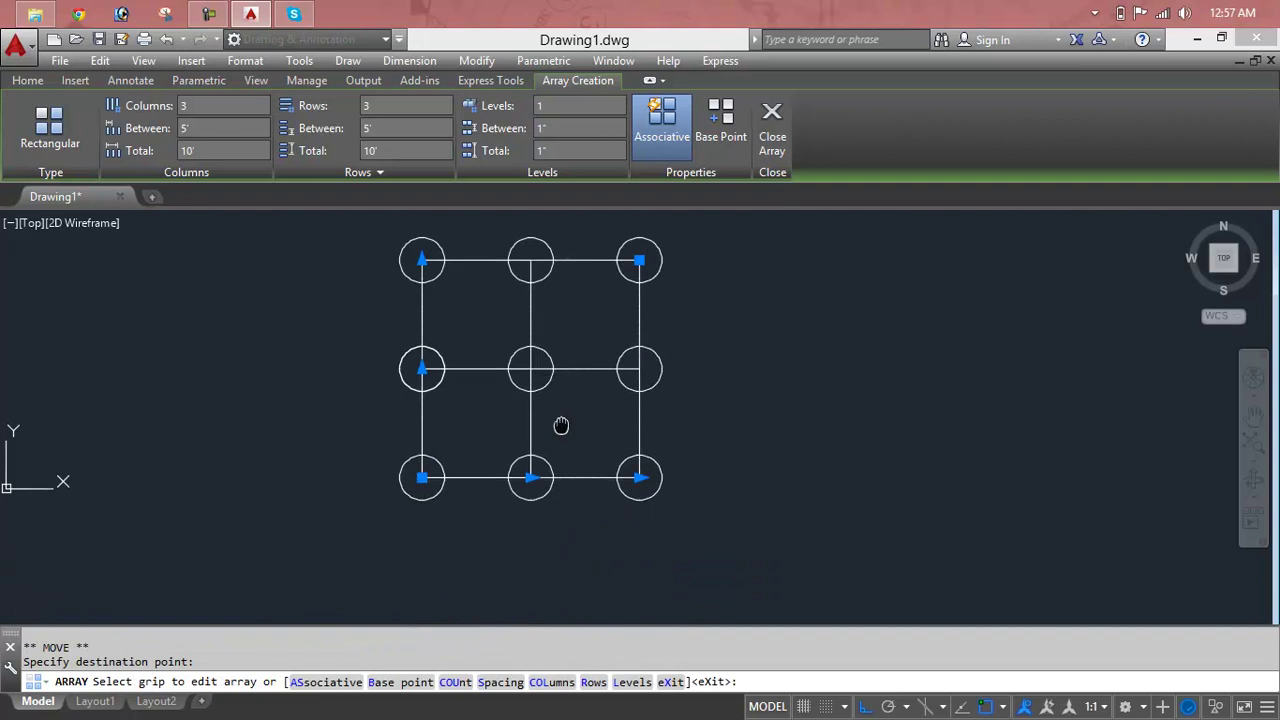
{"action": "key", "text": "Escape"}
{"action": "key", "text": "Escape"}
Window-select the square, divider lines and all nine circles, and delete them.
{"action": "middle_click_drag", "start_coordinate": [656, 442], "coordinate": [661, 467]}
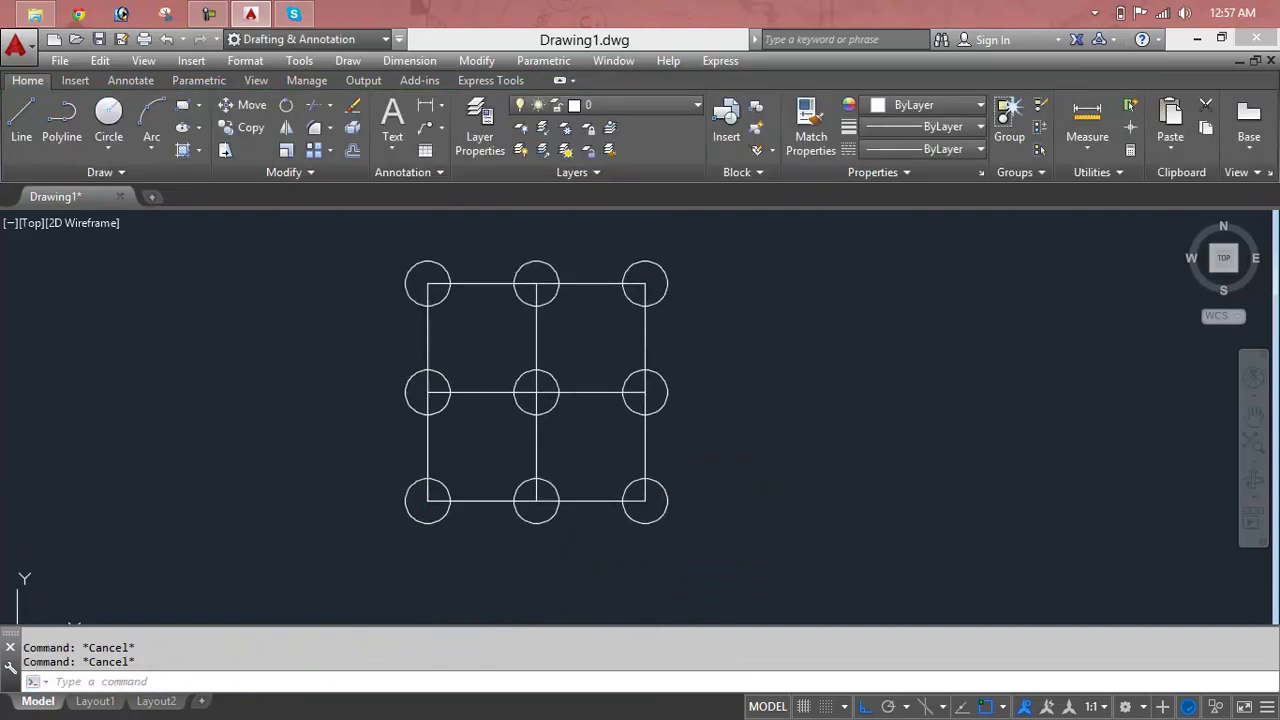
{"action": "left_click", "coordinate": [749, 243]}
{"action": "left_click", "coordinate": [374, 516]}
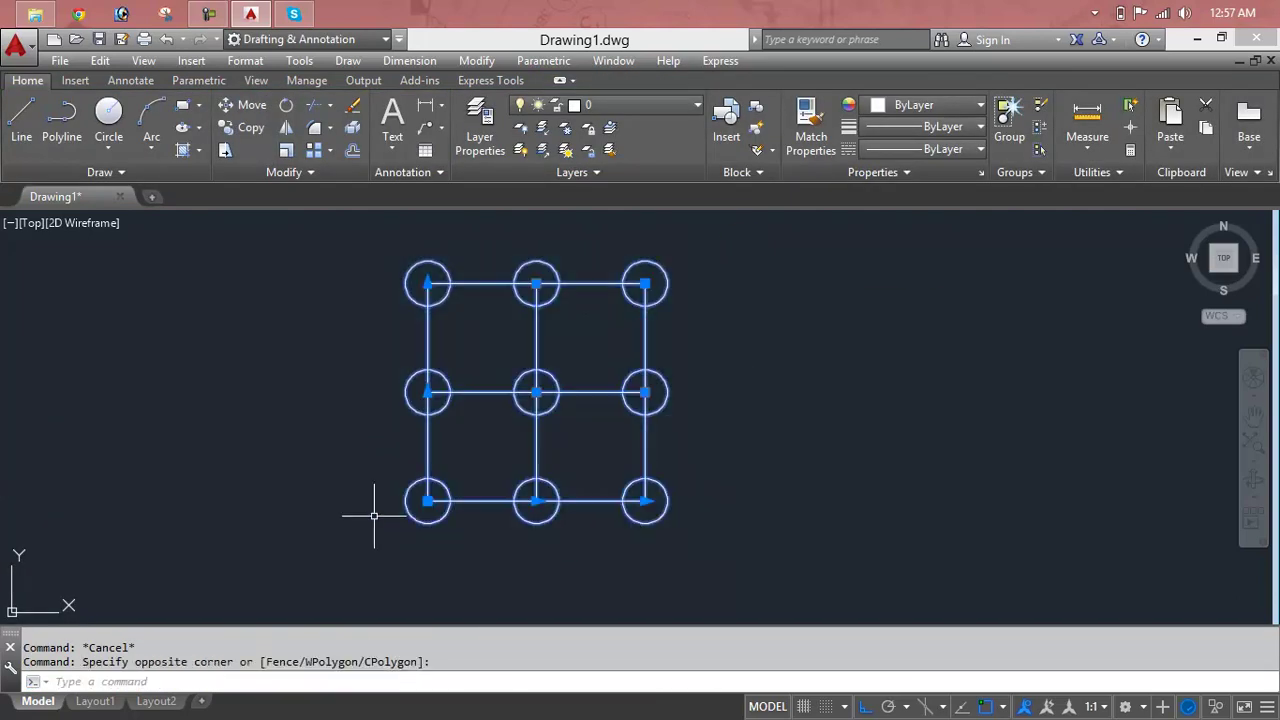
{"action": "key", "text": "Delete"}
{"action": "key", "text": "Escape"}
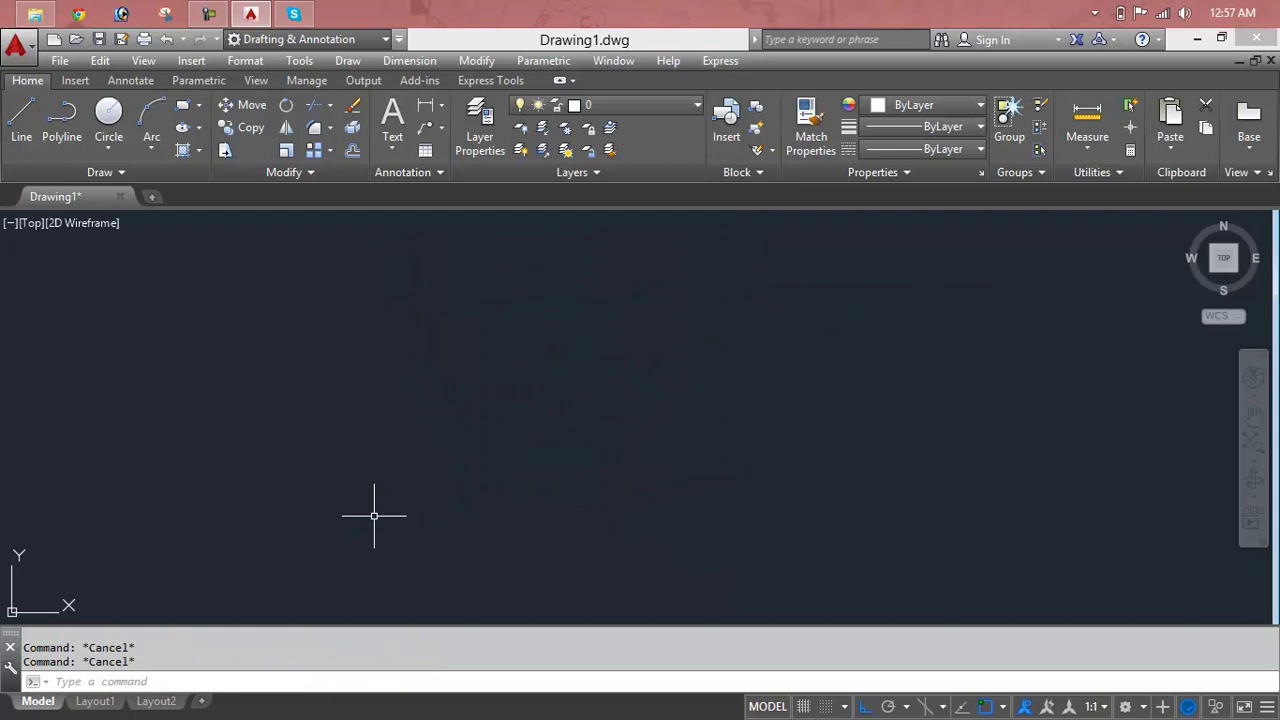